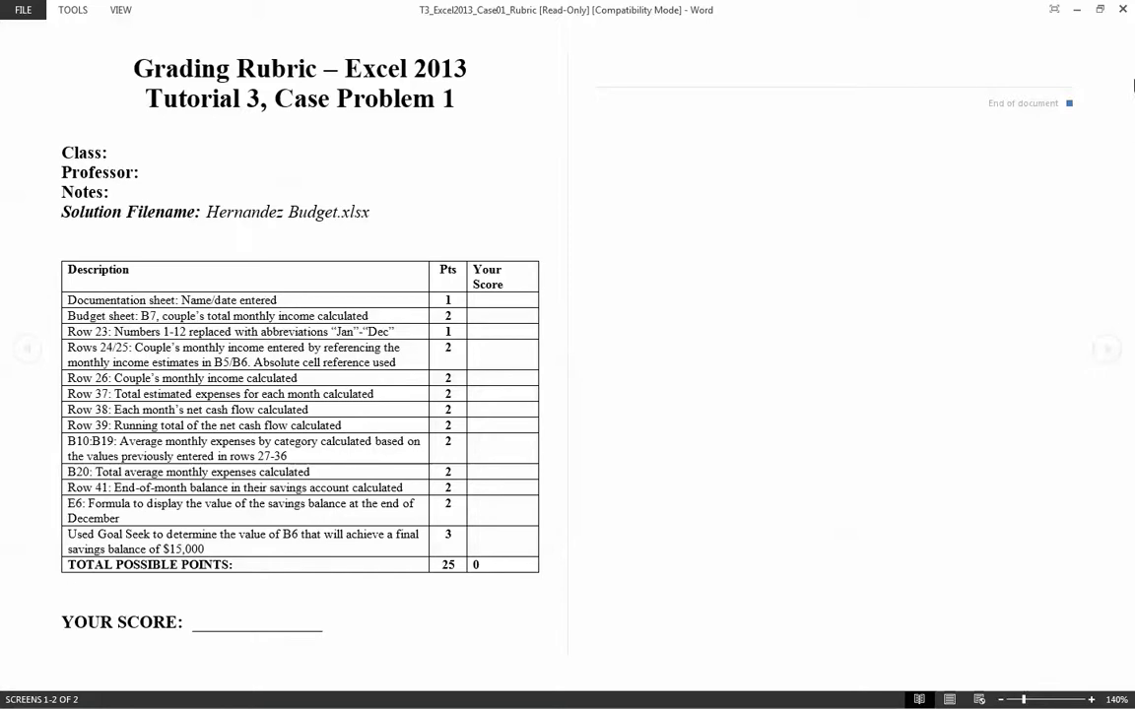
Download the Work Files Assignment 3 zip from the Assignment 3 page in the Excel course and open it.
click(1077, 10)
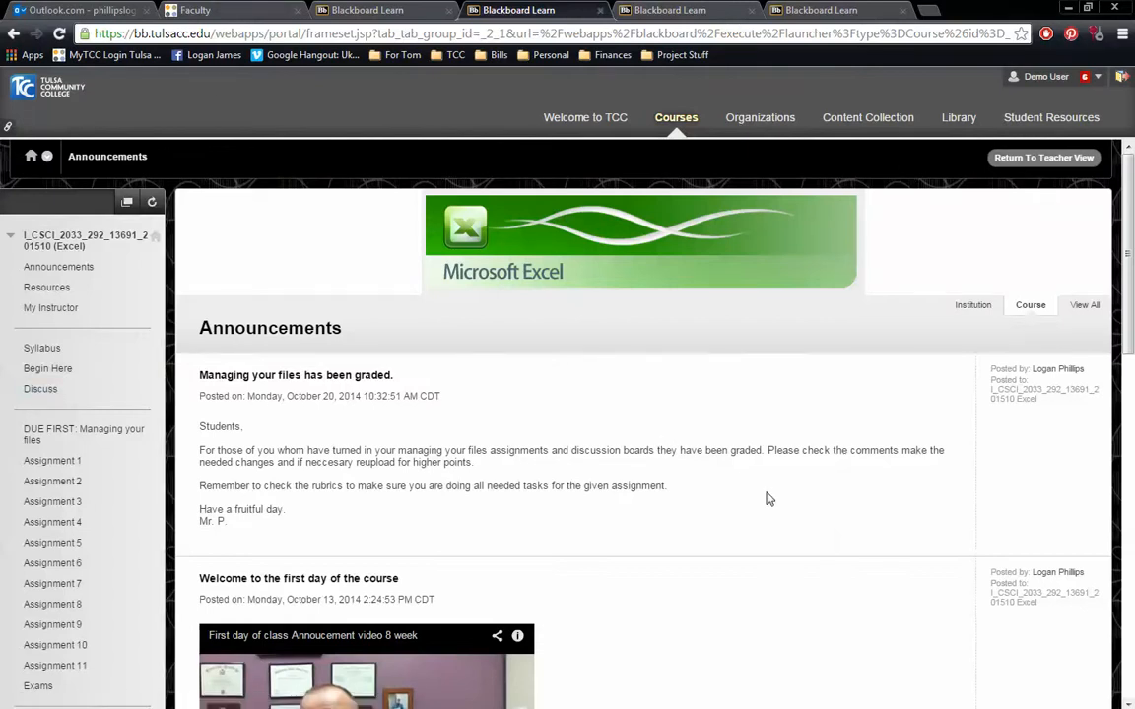
scroll(767, 497, down, 1)
click(45, 423)
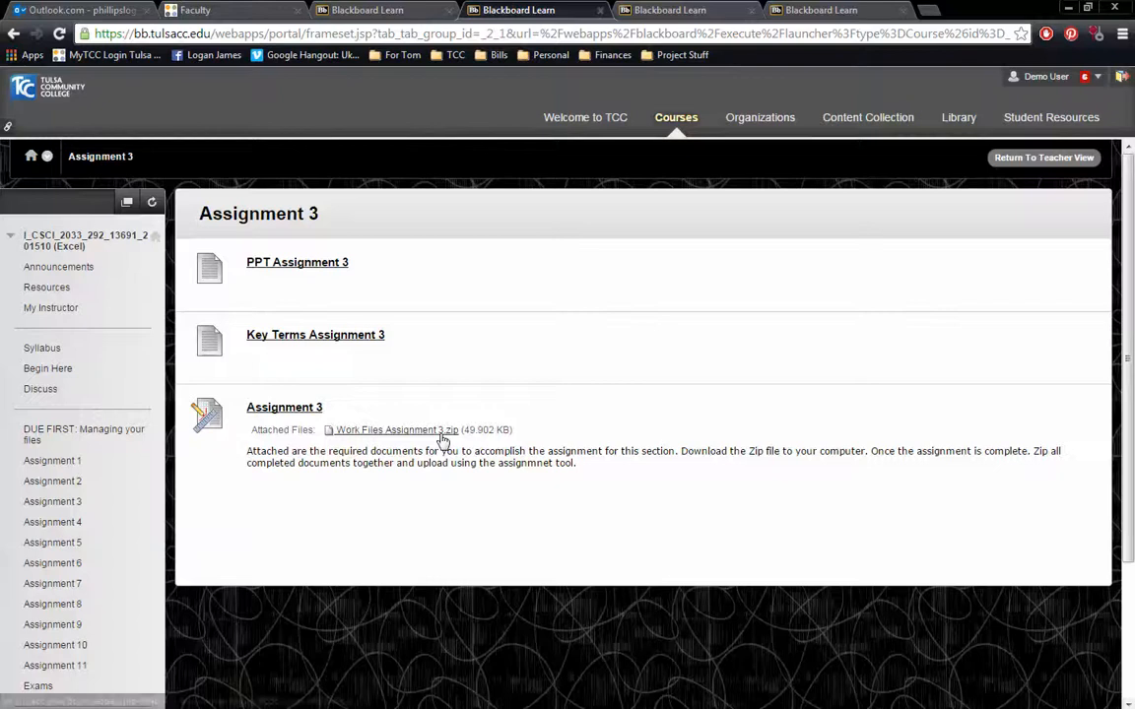
click(399, 431)
click(85, 692)
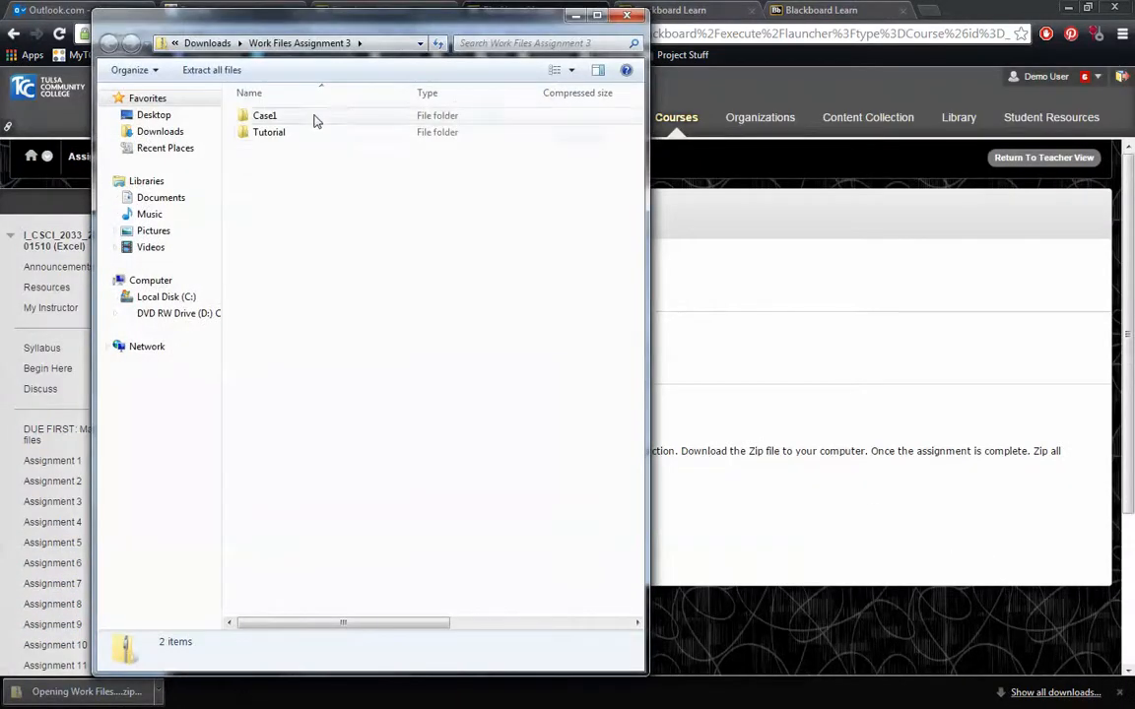
Copy the Hernandez workbook from the Case1 folder of the zip to the desktop.
double_click(313, 134)
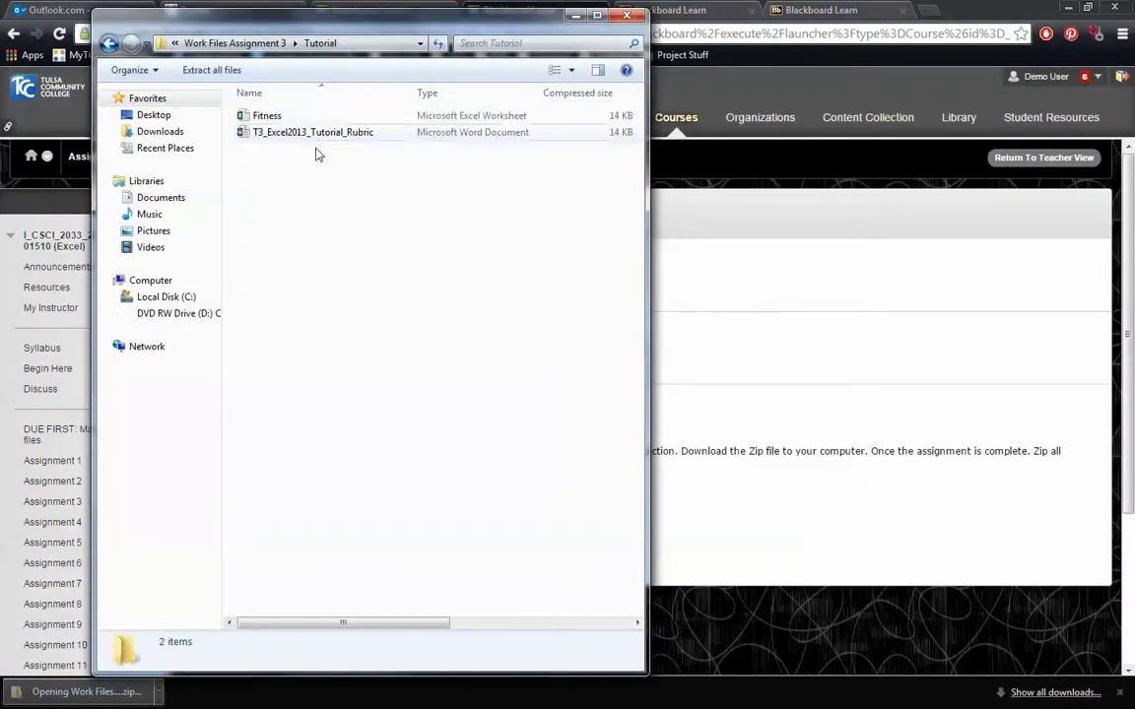
click(108, 42)
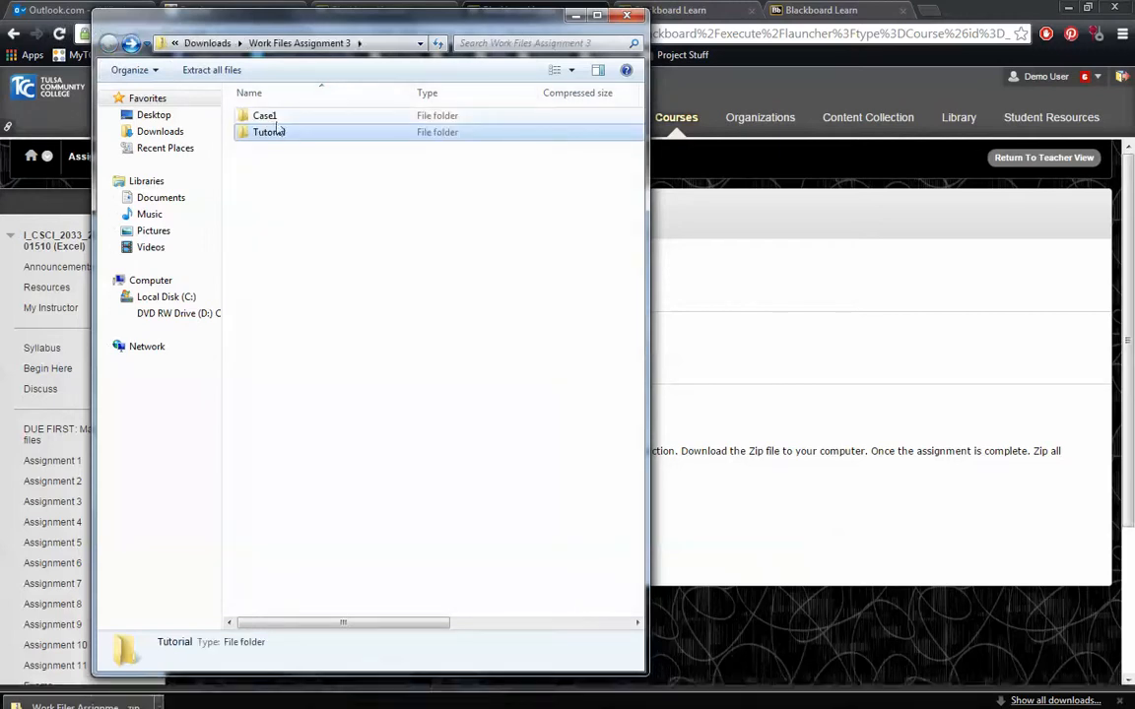
double_click(266, 116)
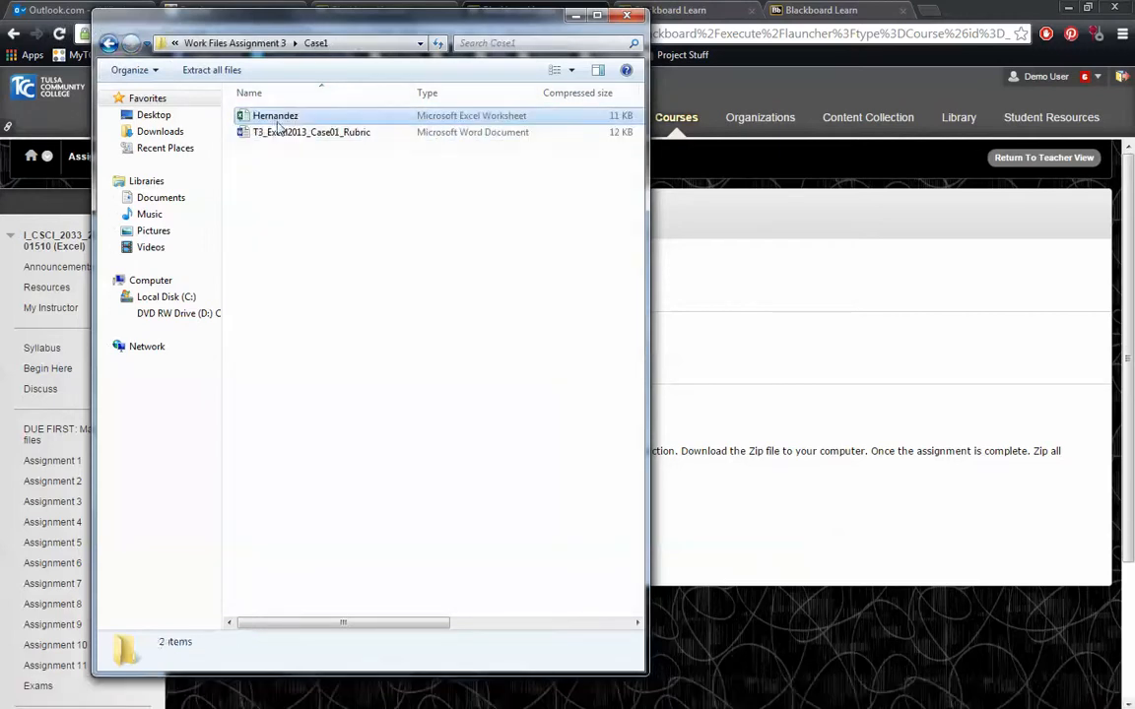
click(1084, 13)
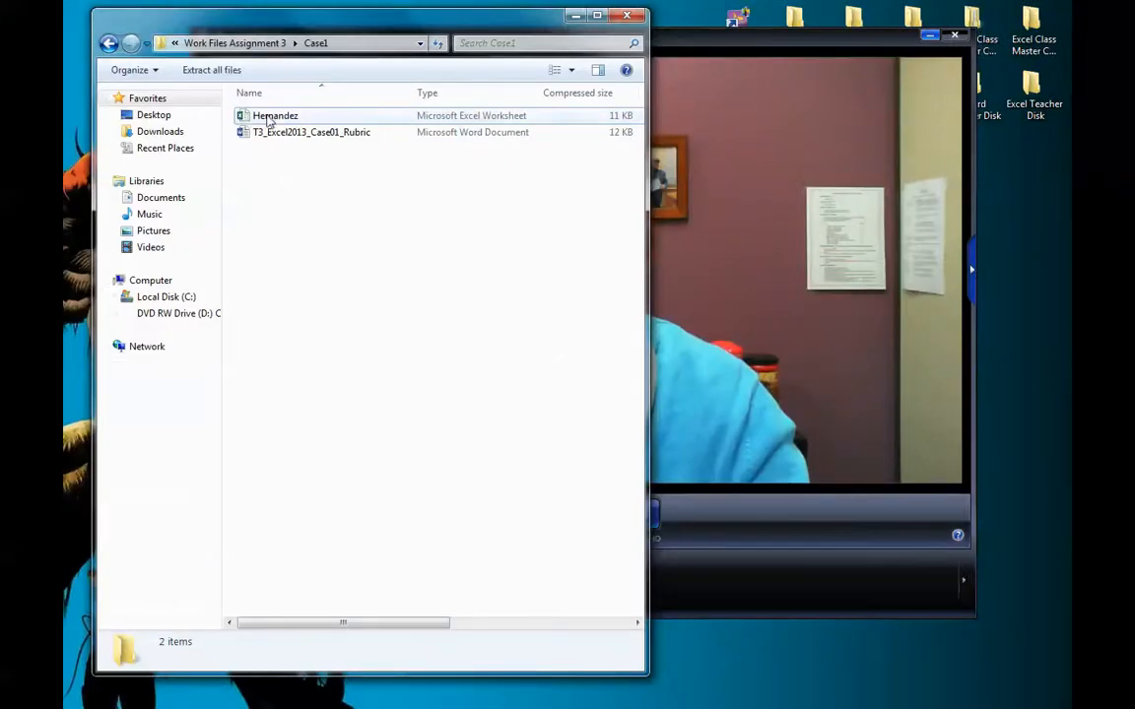
drag(269, 119, 1019, 316)
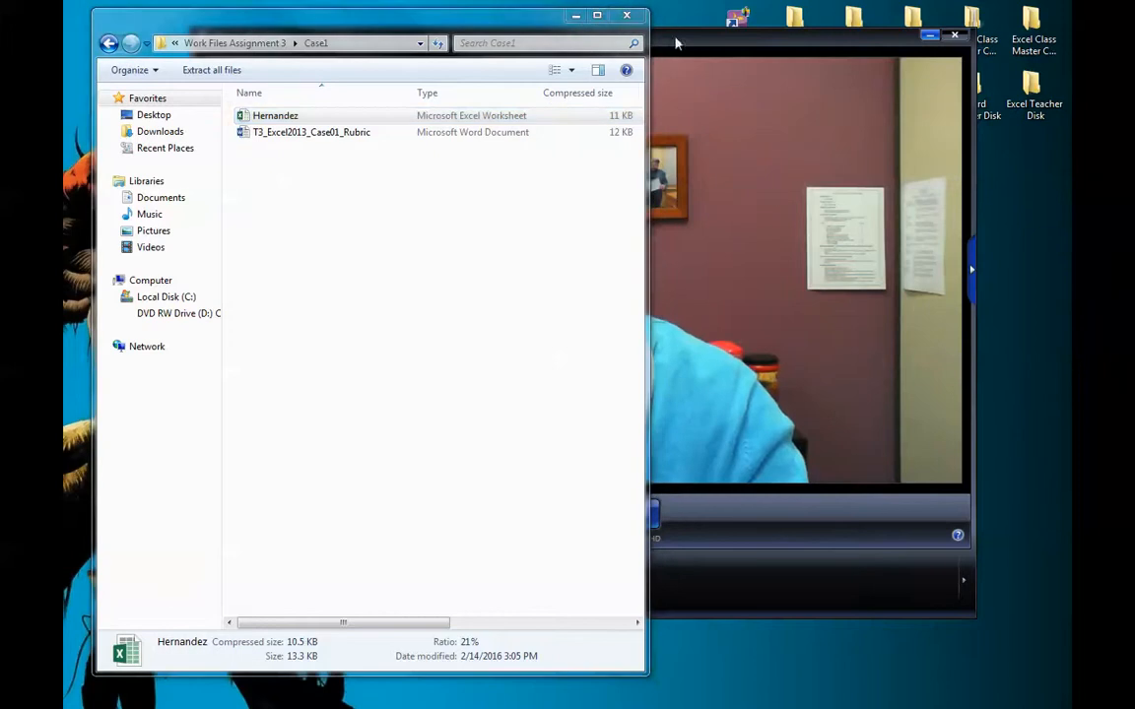
Clear the open windows off the desktop and move the Hernandez workbook's icon to an empty area.
click(626, 15)
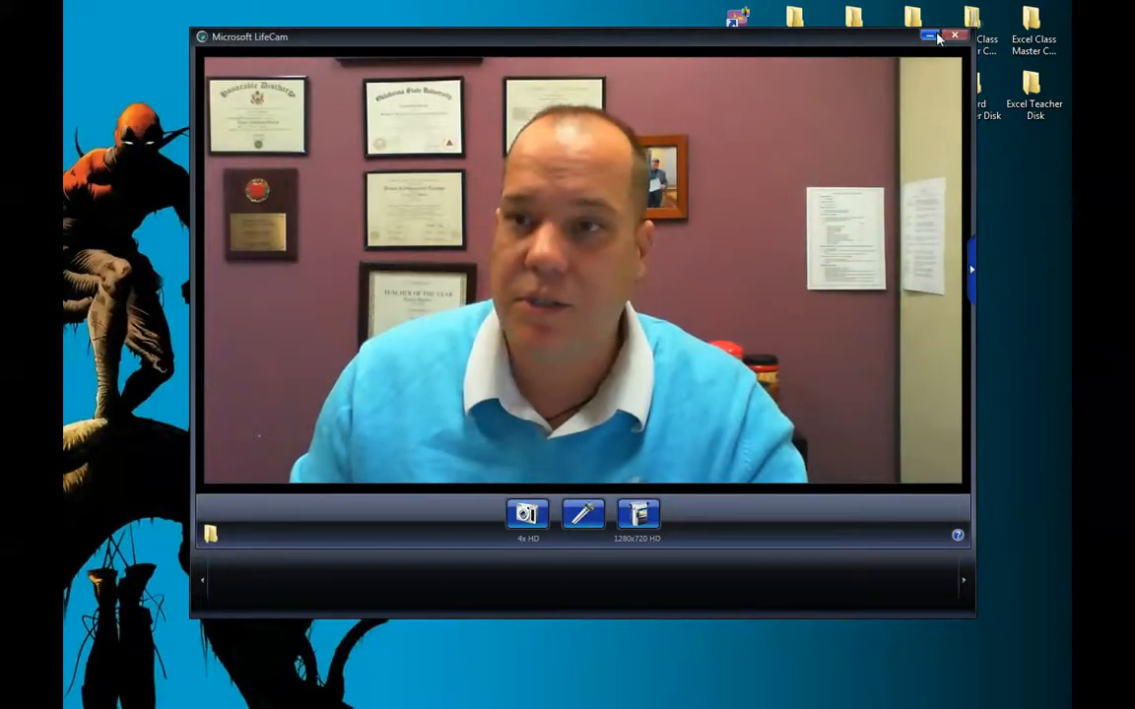
click(934, 37)
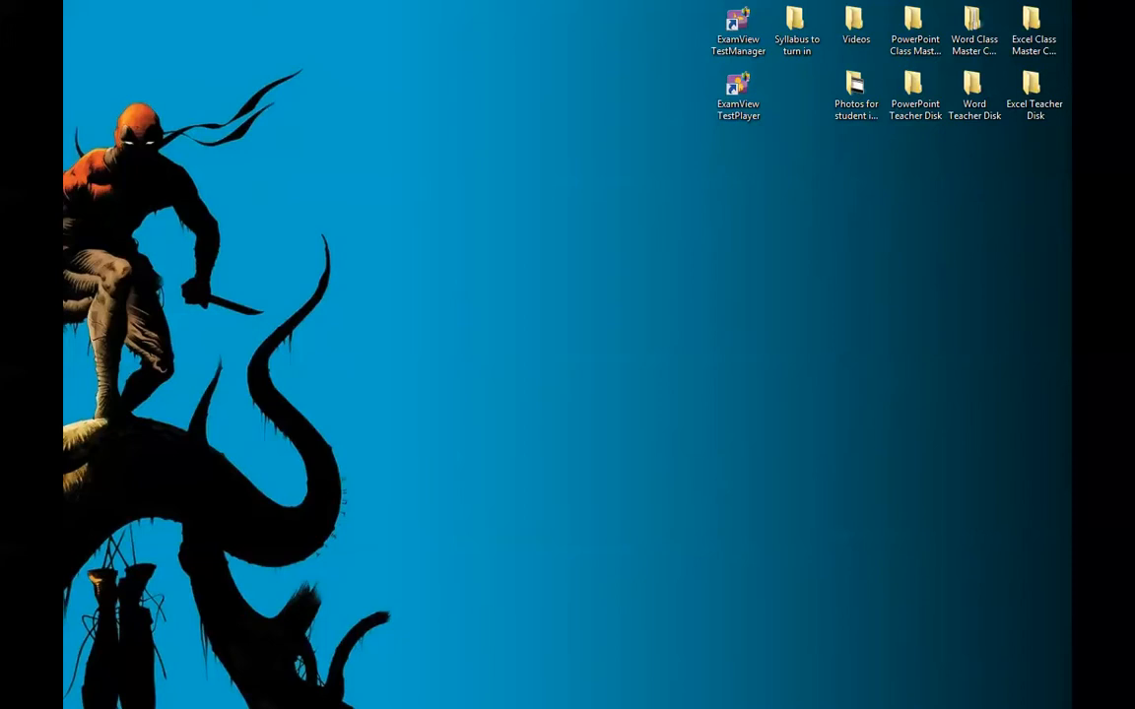
drag(241, 141, 244, 143)
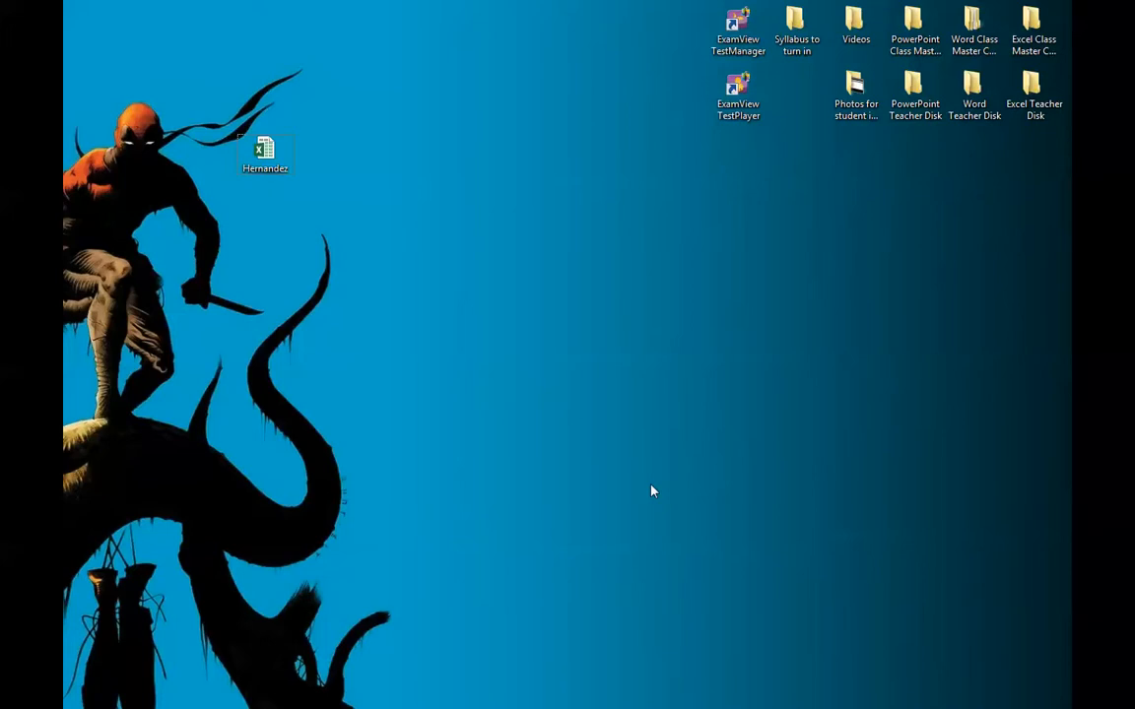
Open the Hernandez workbook from the desktop.
key(alt+Tab)
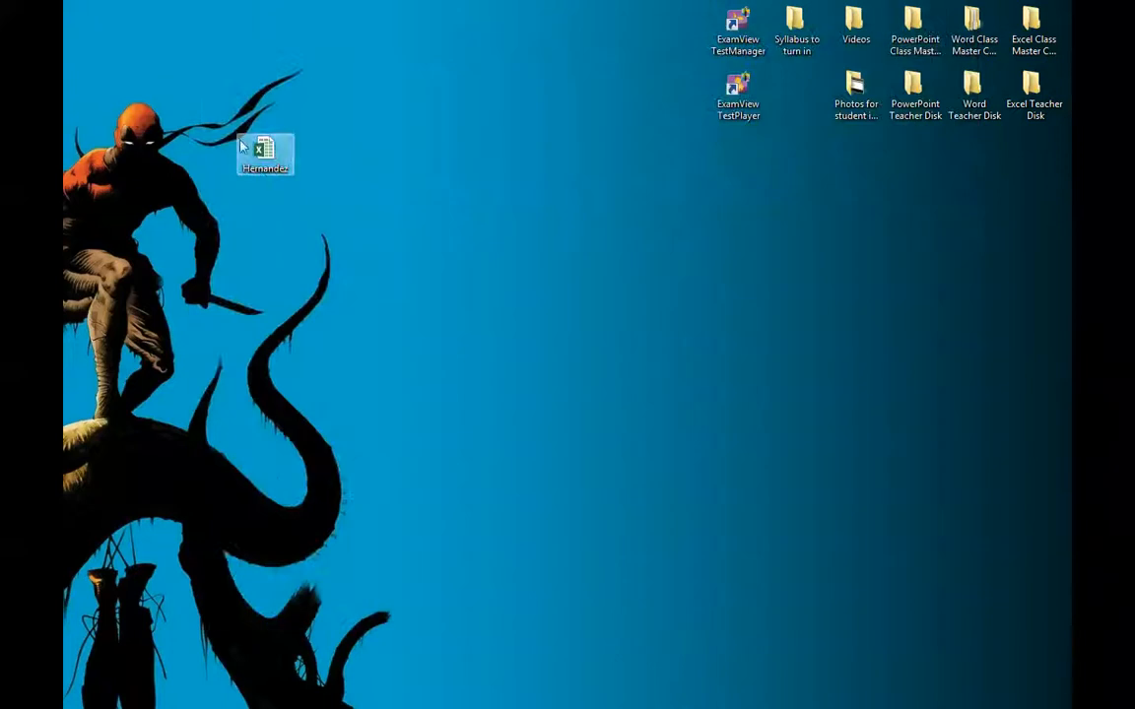
double_click(261, 174)
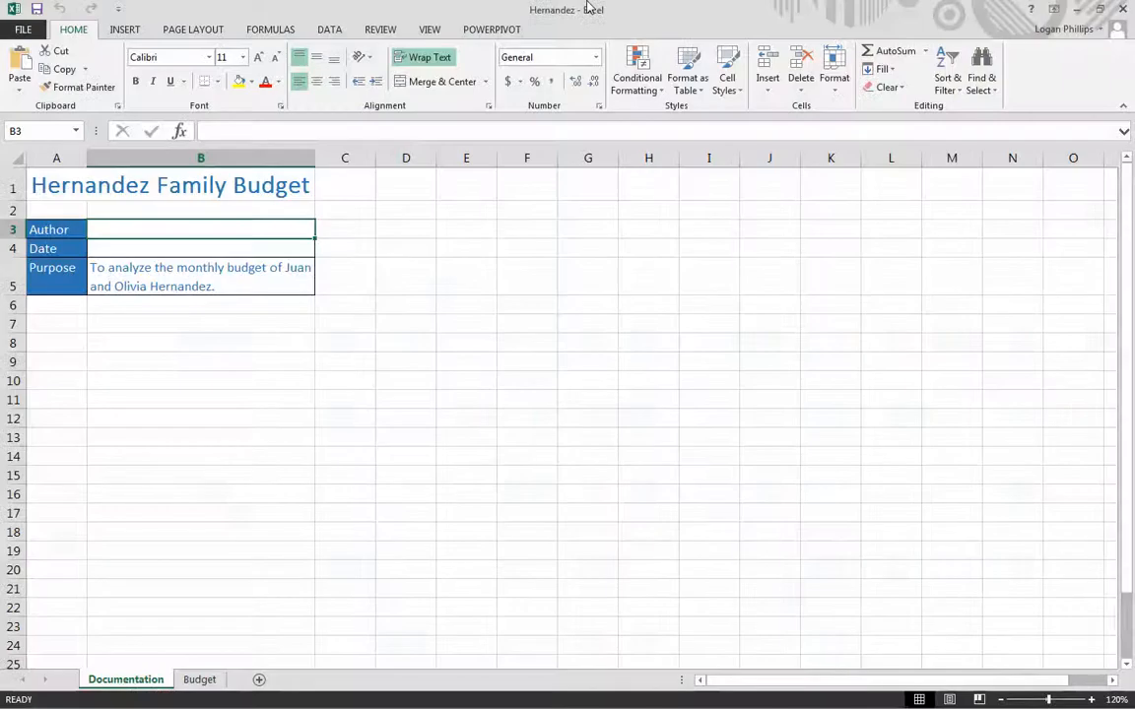
click(445, 477)
click(479, 537)
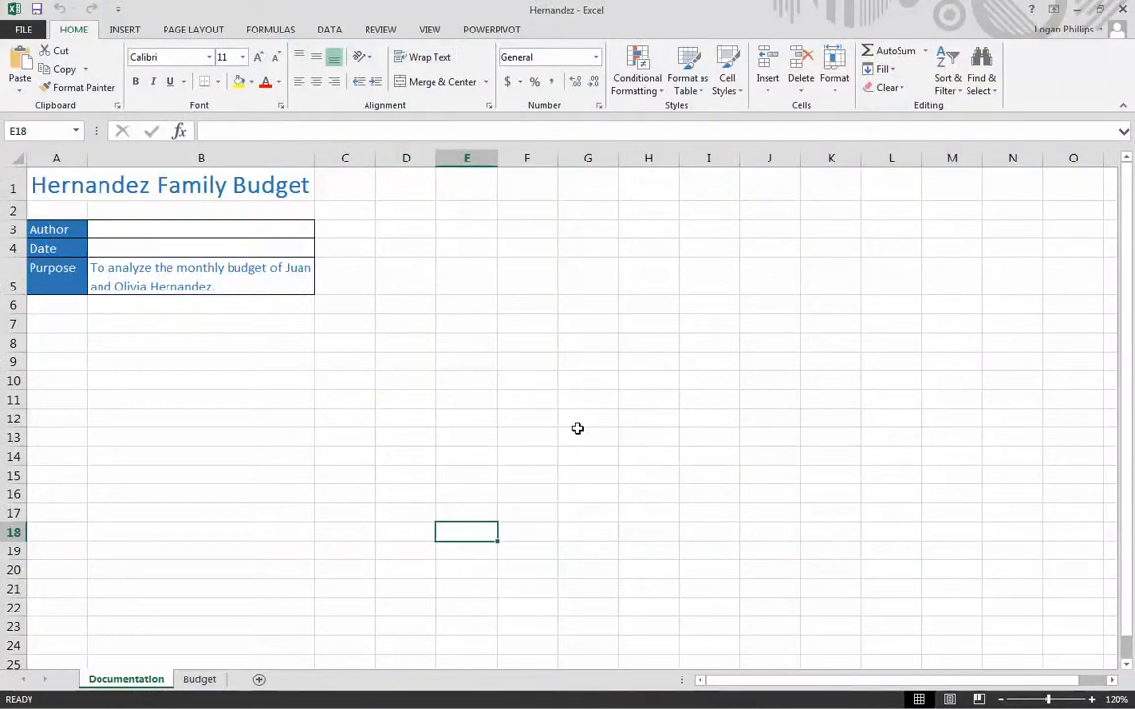
Examine the Budget sheet's income statement, savings section and monthly income and expenses table down to the Savings row.
click(200, 680)
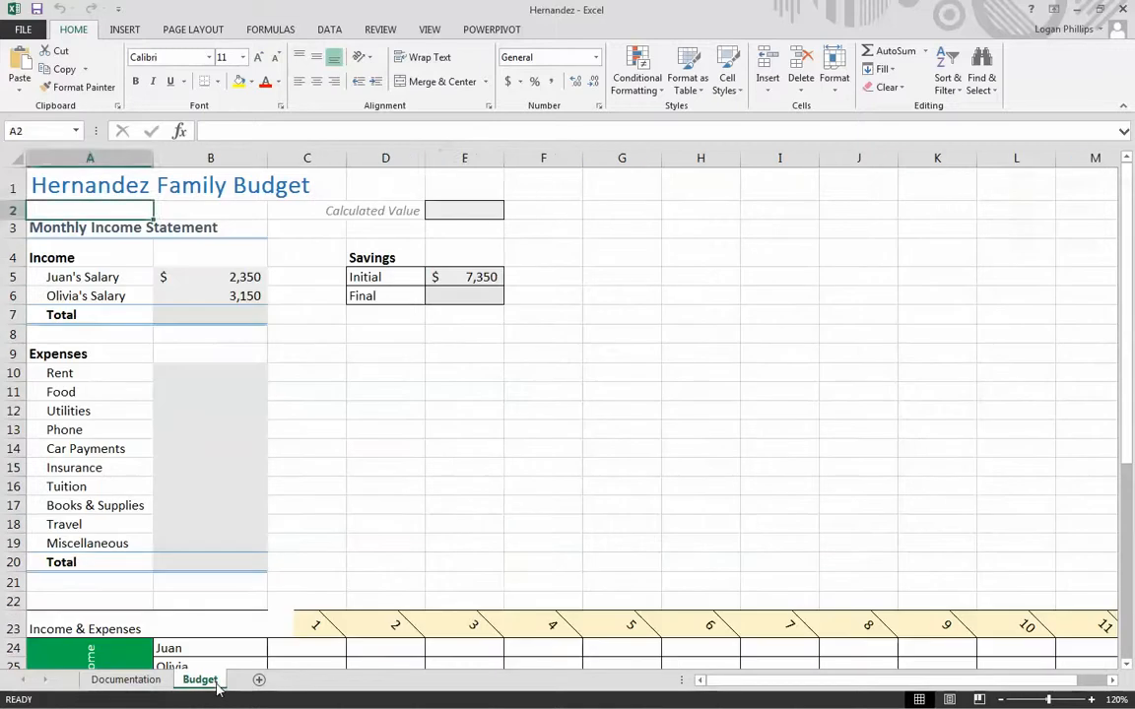
click(500, 433)
scroll(514, 466, down, 6)
scroll(515, 470, up, 6)
scroll(515, 470, down, 5)
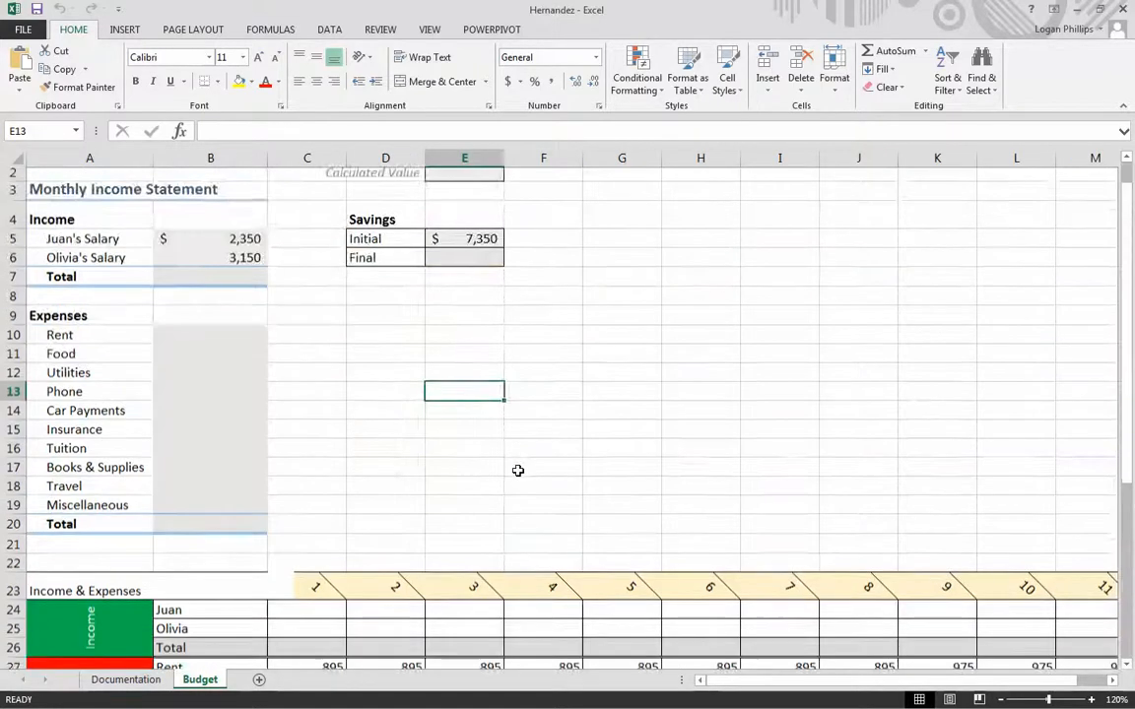
scroll(513, 471, up, 4)
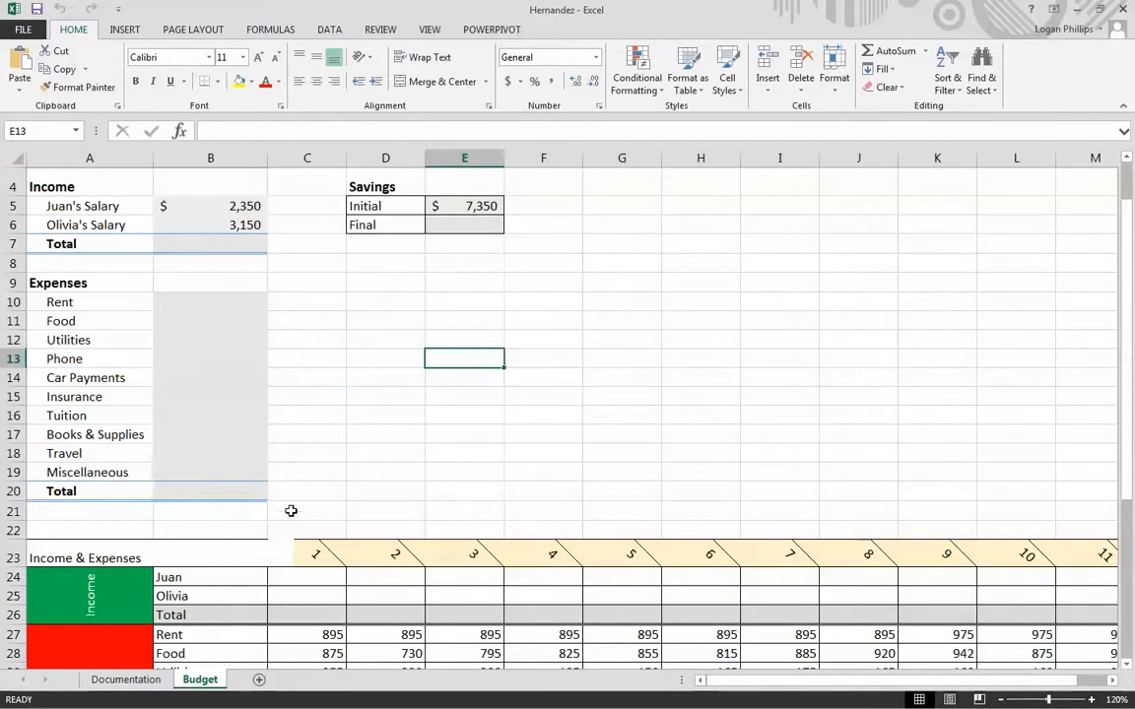
scroll(434, 351, up, 1)
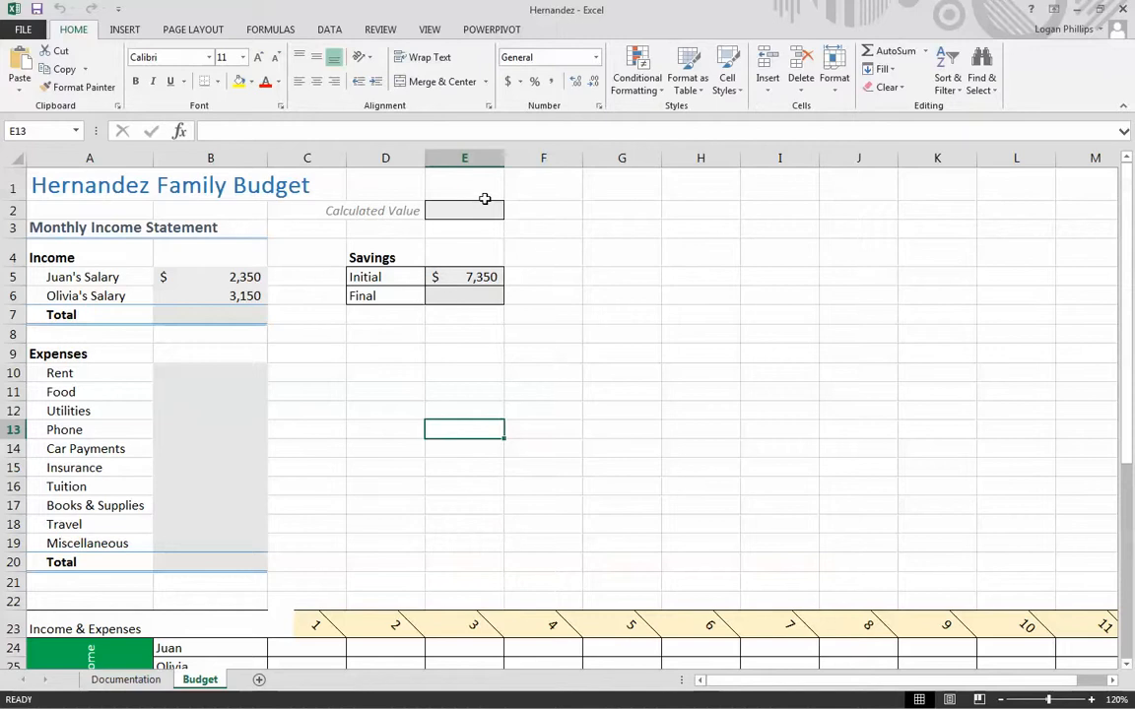
click(443, 396)
click(190, 311)
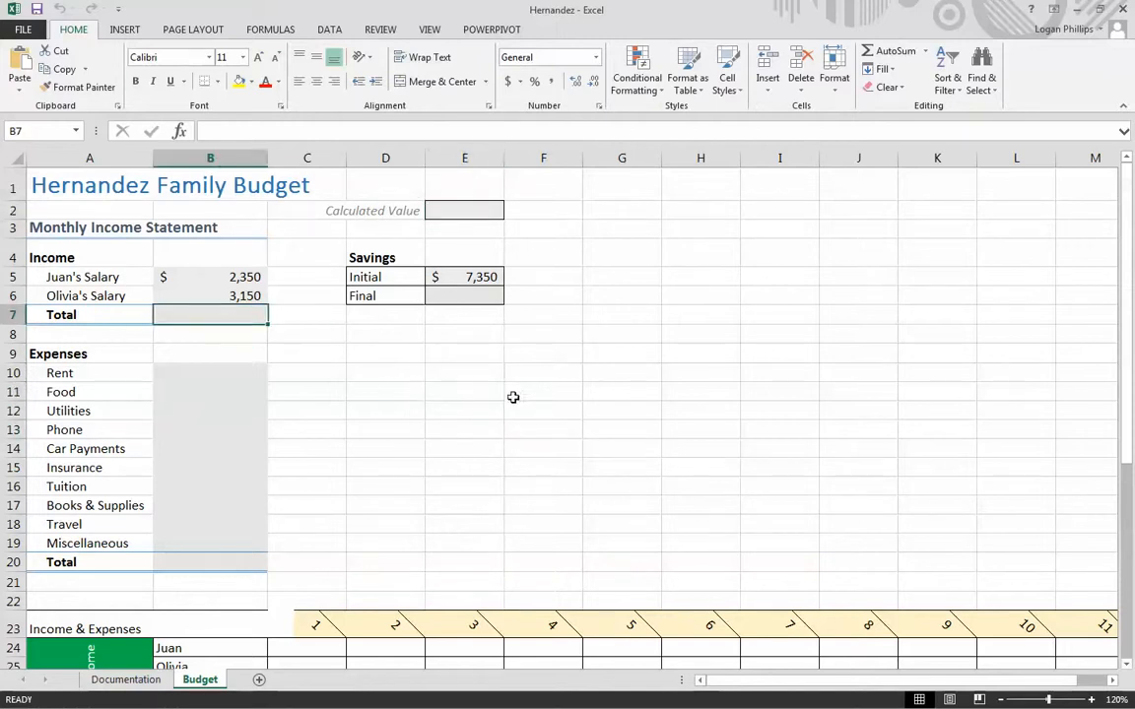
scroll(538, 396, down, 4)
scroll(538, 397, up, 4)
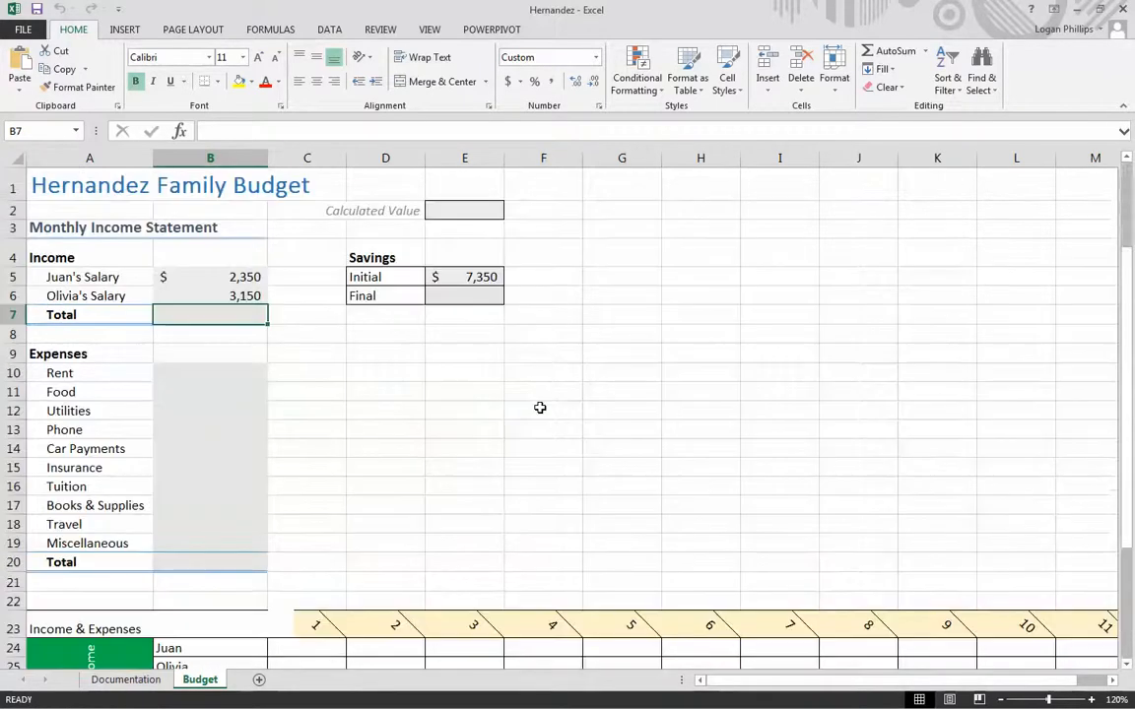
scroll(466, 358, down, 5)
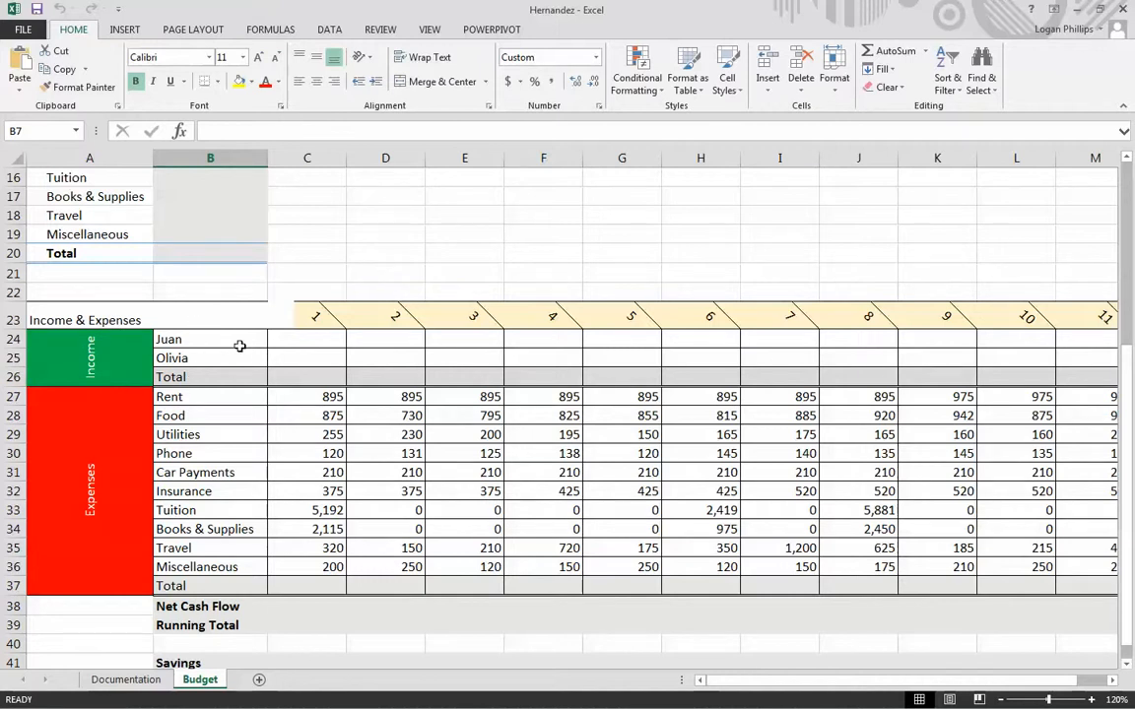
scroll(570, 350, down, 3)
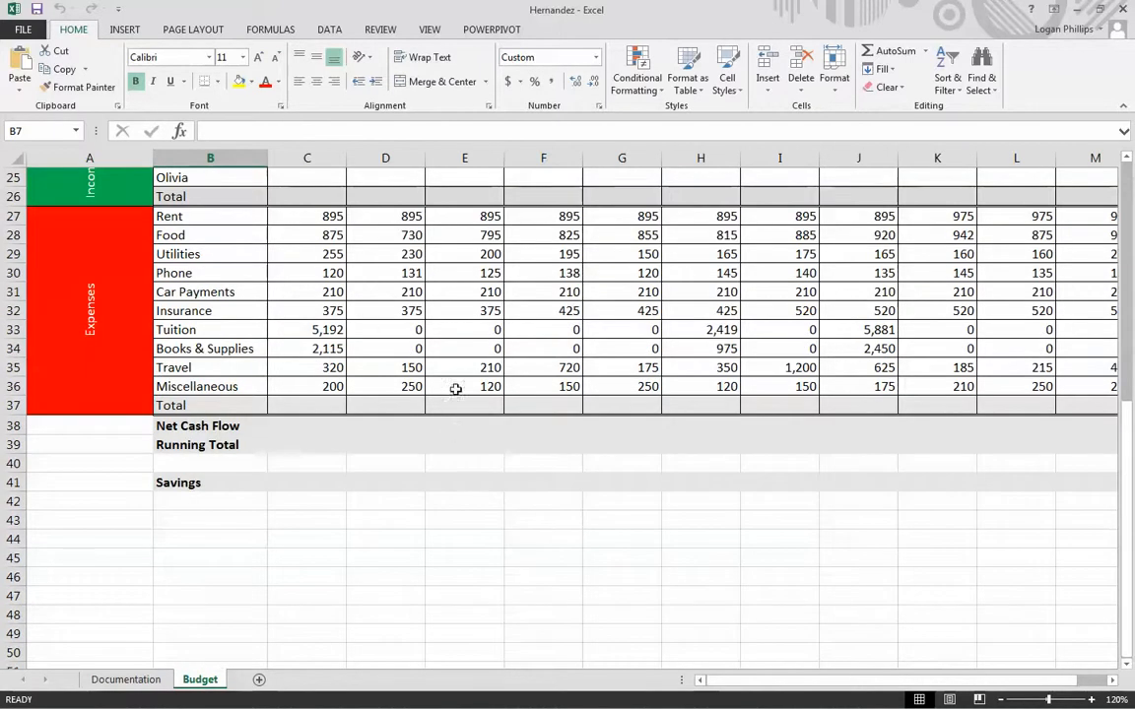
click(423, 555)
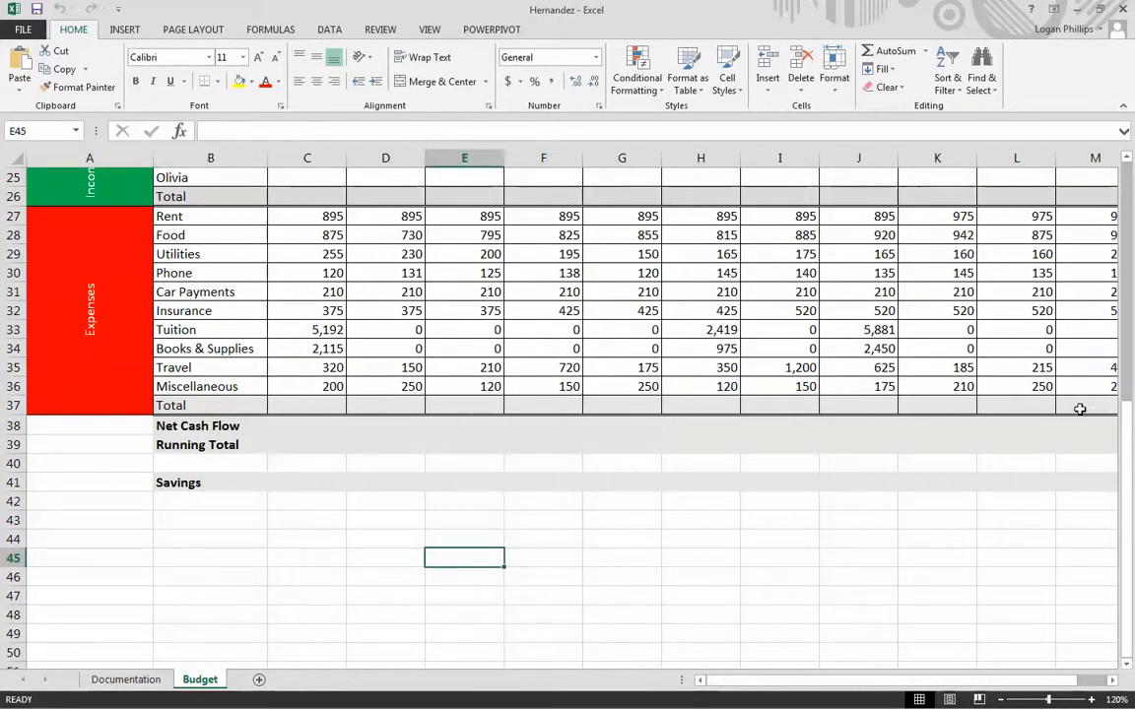
mouse_move(842, 683)
mouse_down()
mouse_move(1015, 677)
mouse_move(838, 682)
mouse_up()
scroll(378, 613, up, 7)
scroll(377, 615, up, 1)
click(800, 464)
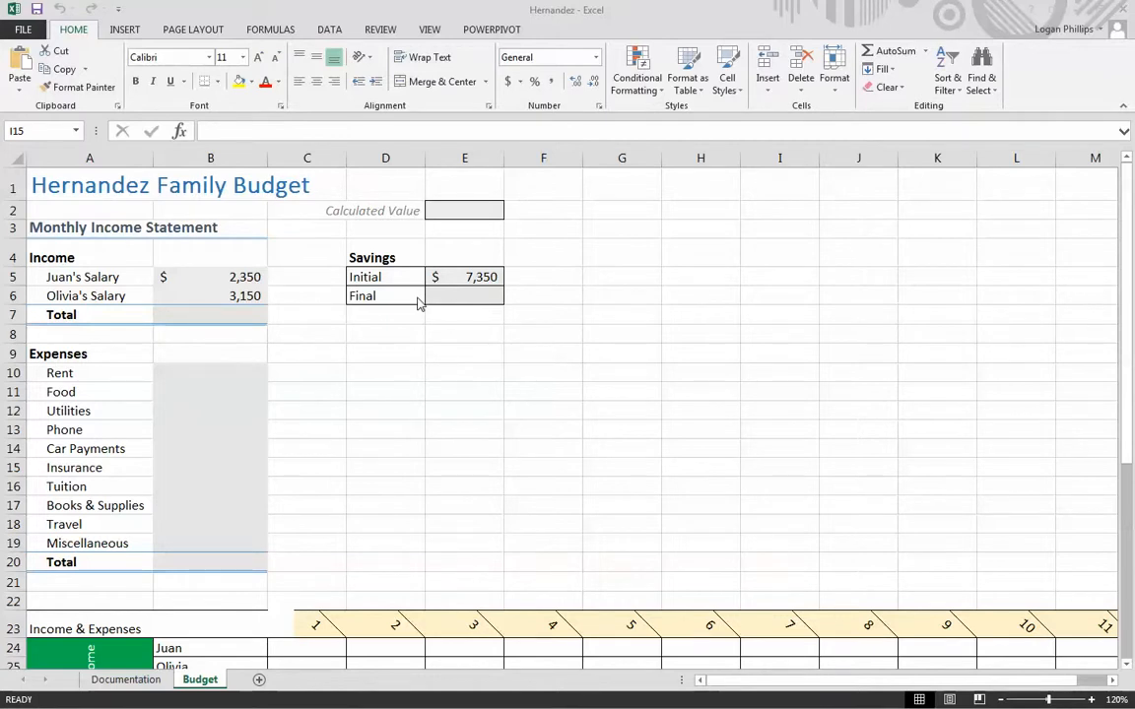
Fill in the Documentation sheet with the author's name in B3 and the date 10/20/2014 in B4.
click(107, 685)
click(112, 683)
click(142, 230)
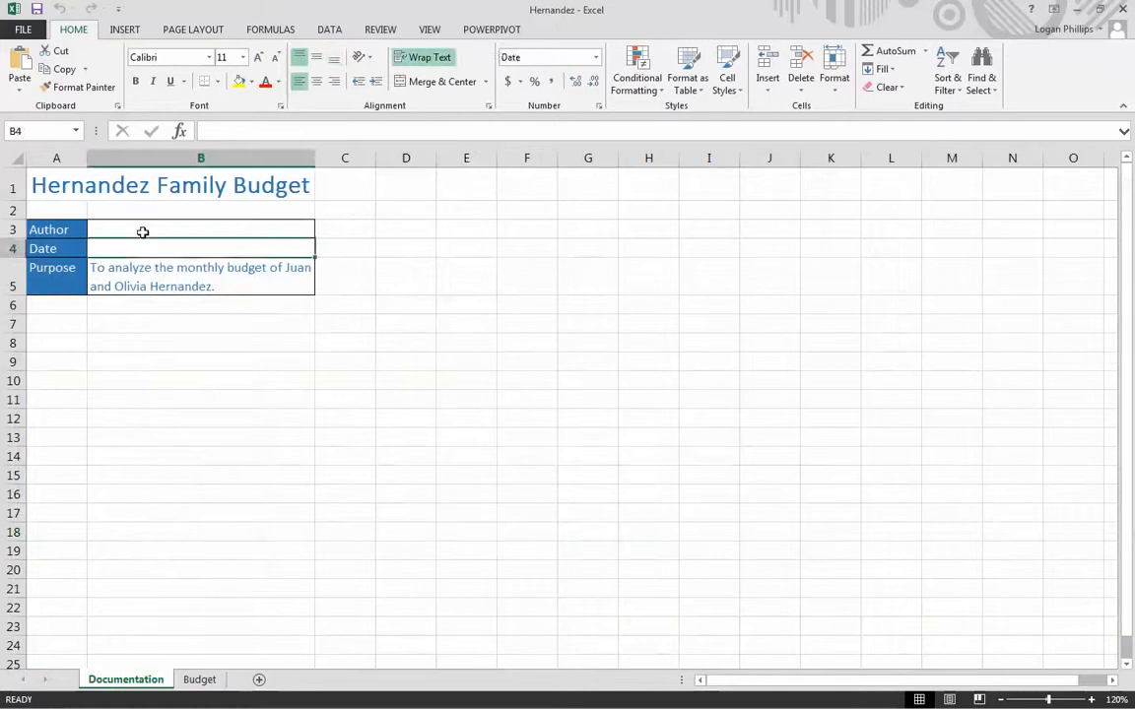
text(Mr. P.)
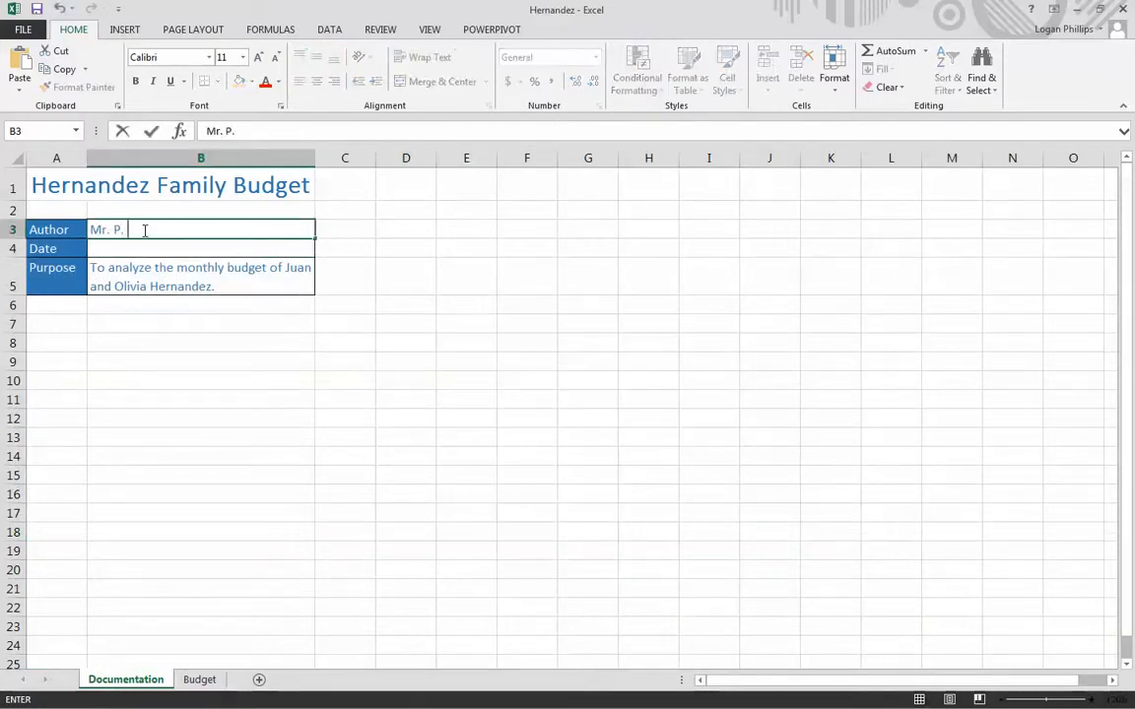
key(Tab)
key(Down)
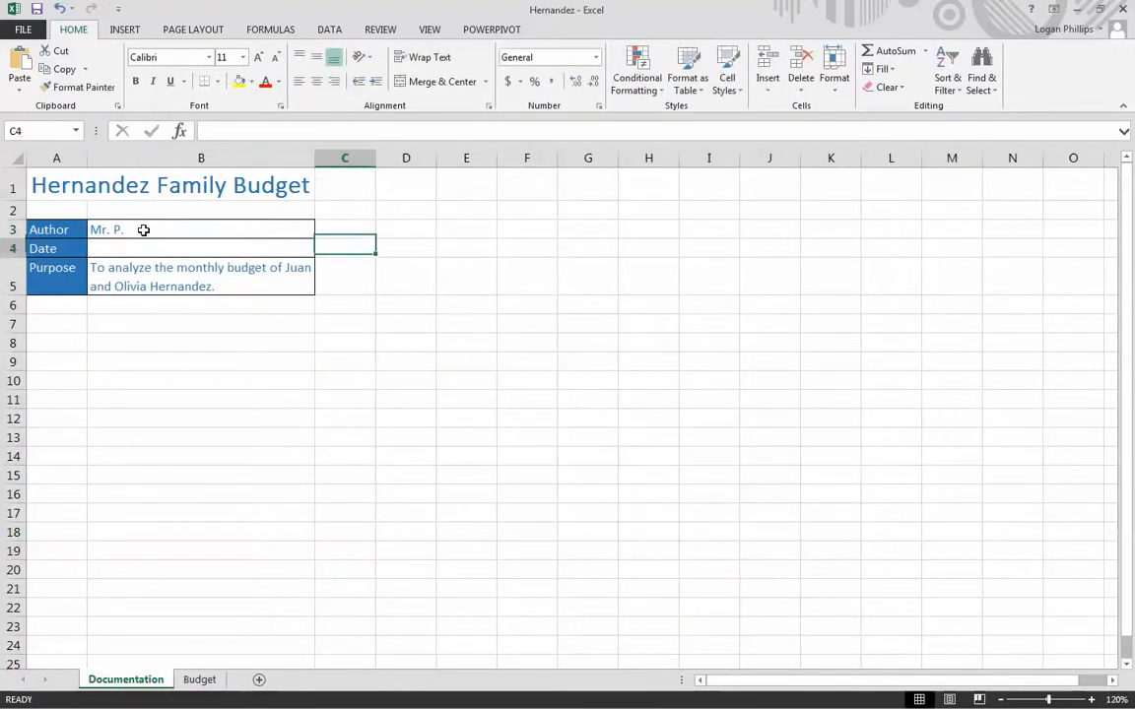
key(Left)
text(10/)
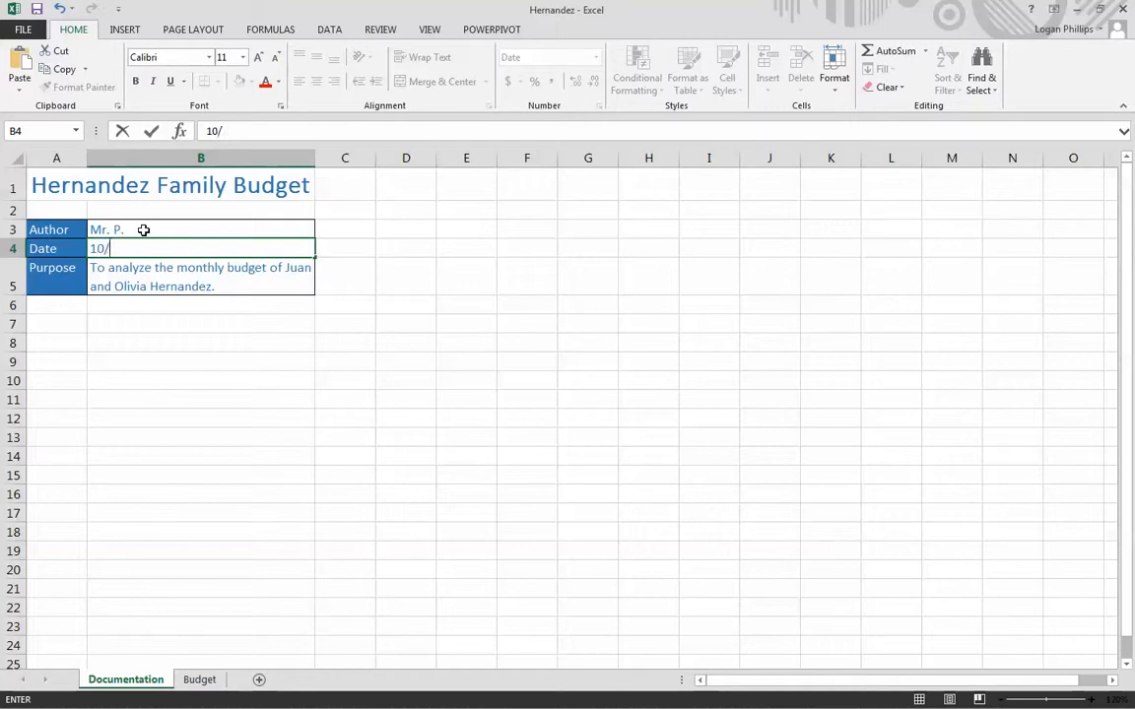
text(20/2014)
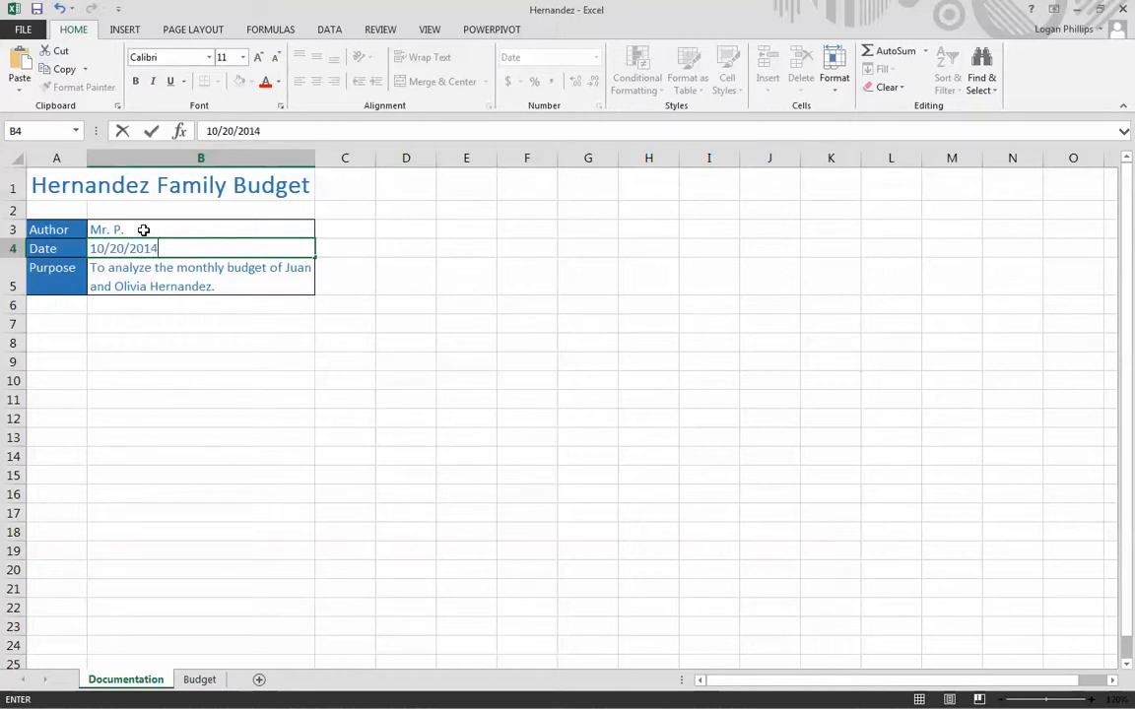
key(Return)
click(271, 393)
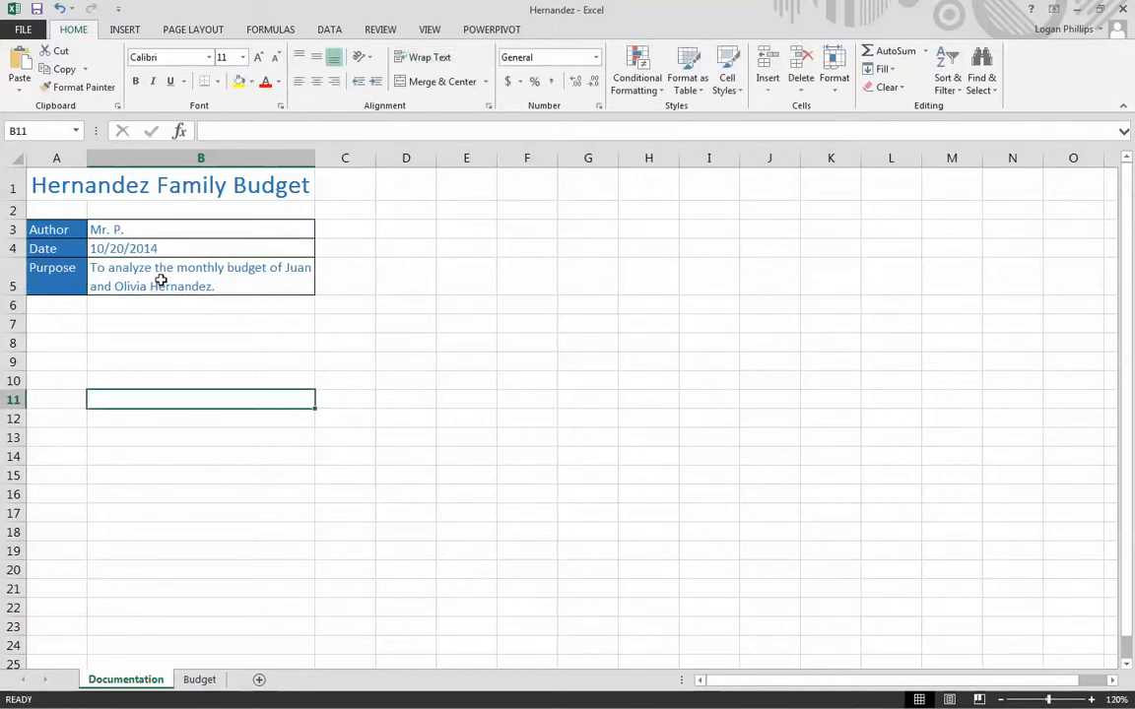
On the Budget sheet, calculate the total monthly income in B7 with the formula =B5+B6.
click(199, 680)
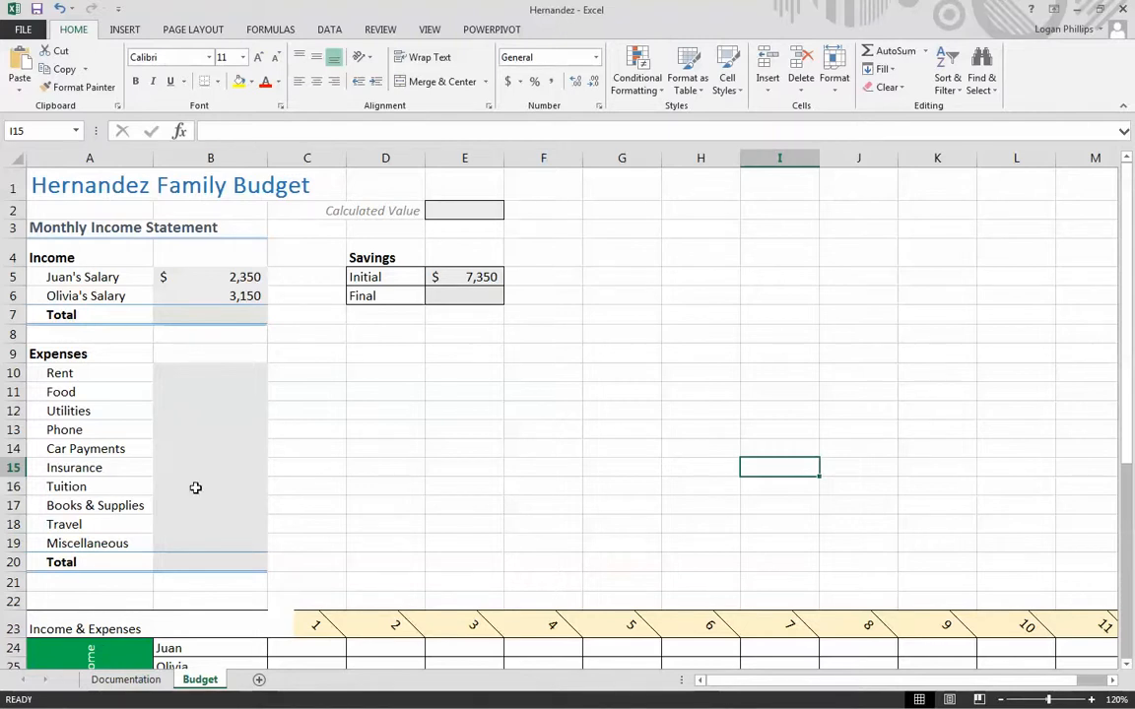
click(456, 445)
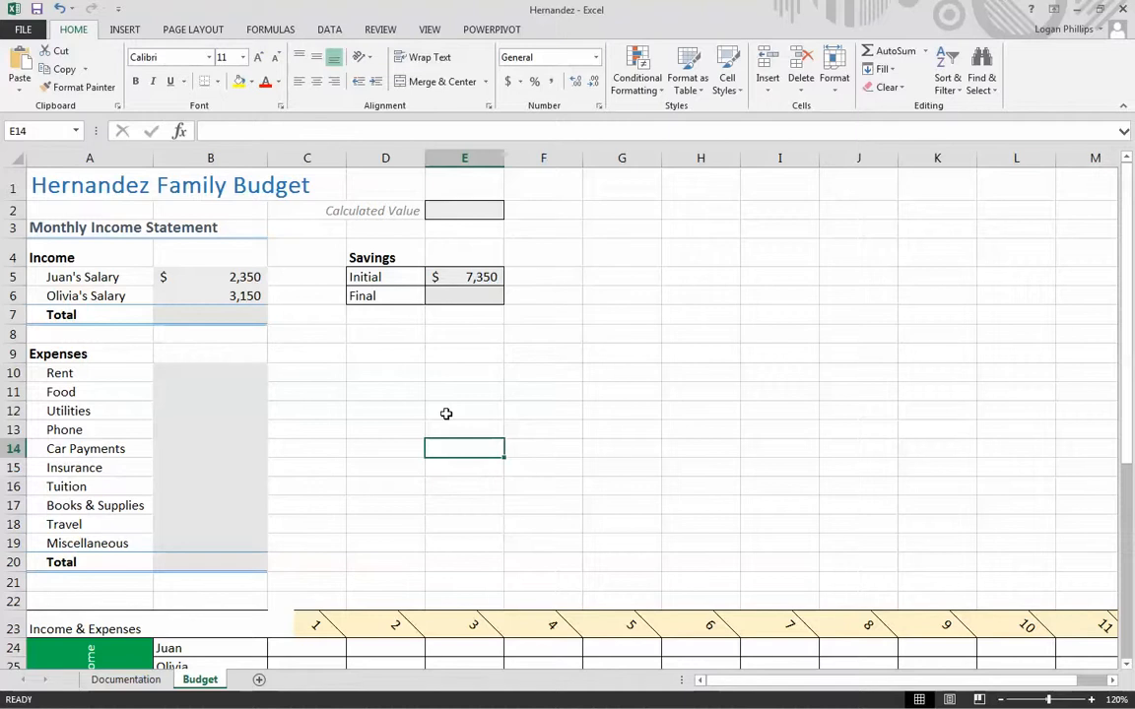
click(635, 451)
click(218, 313)
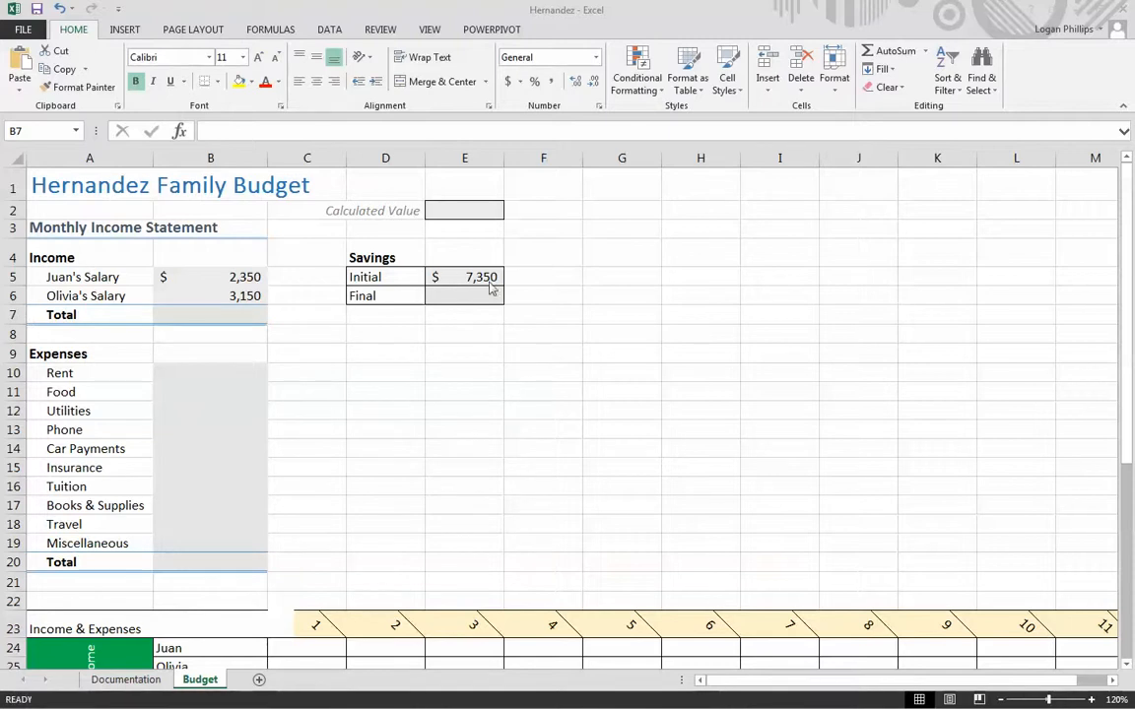
click(219, 314)
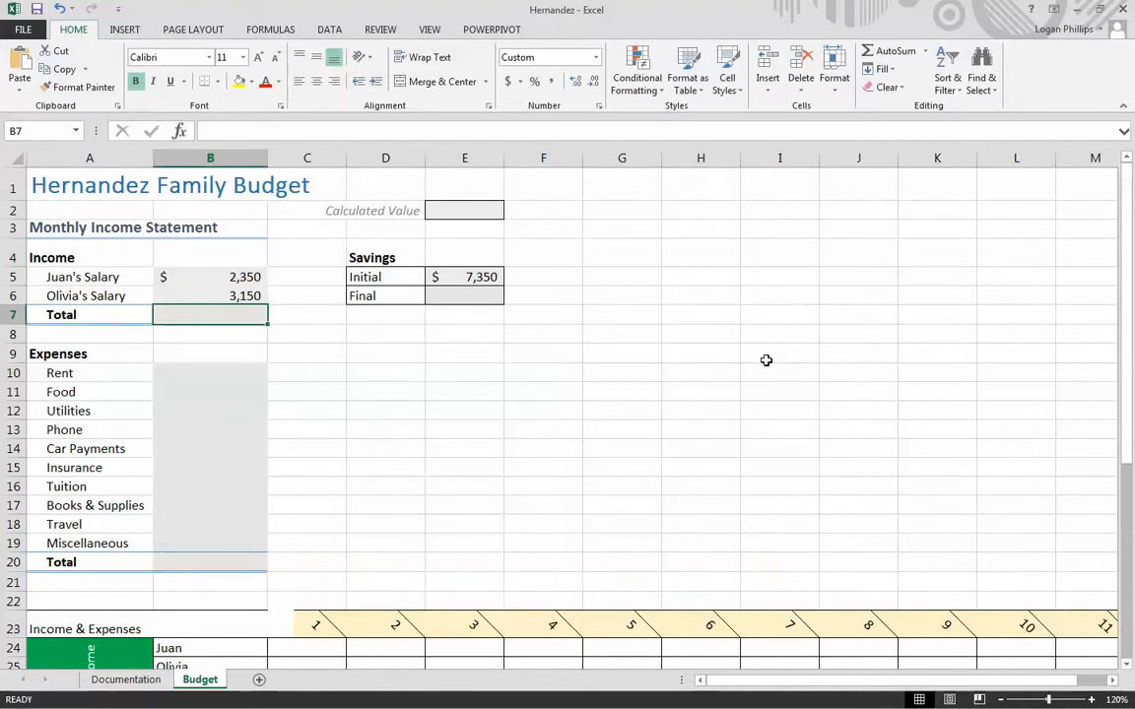
text(=)
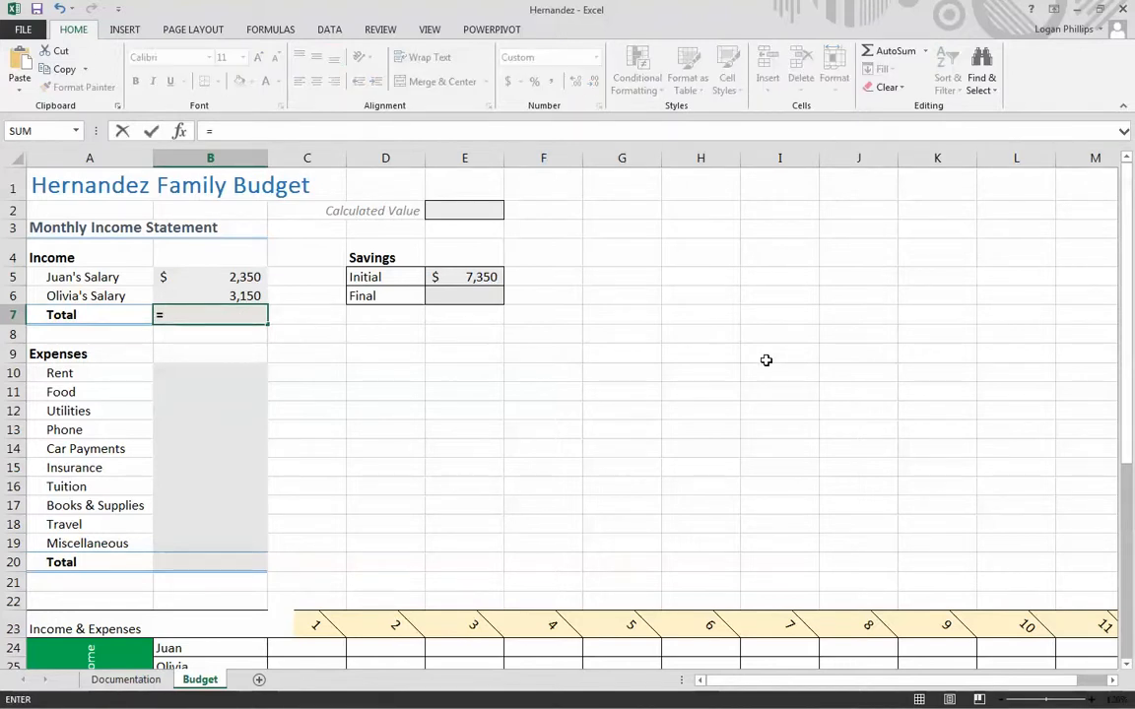
key(Up)
key(Up)
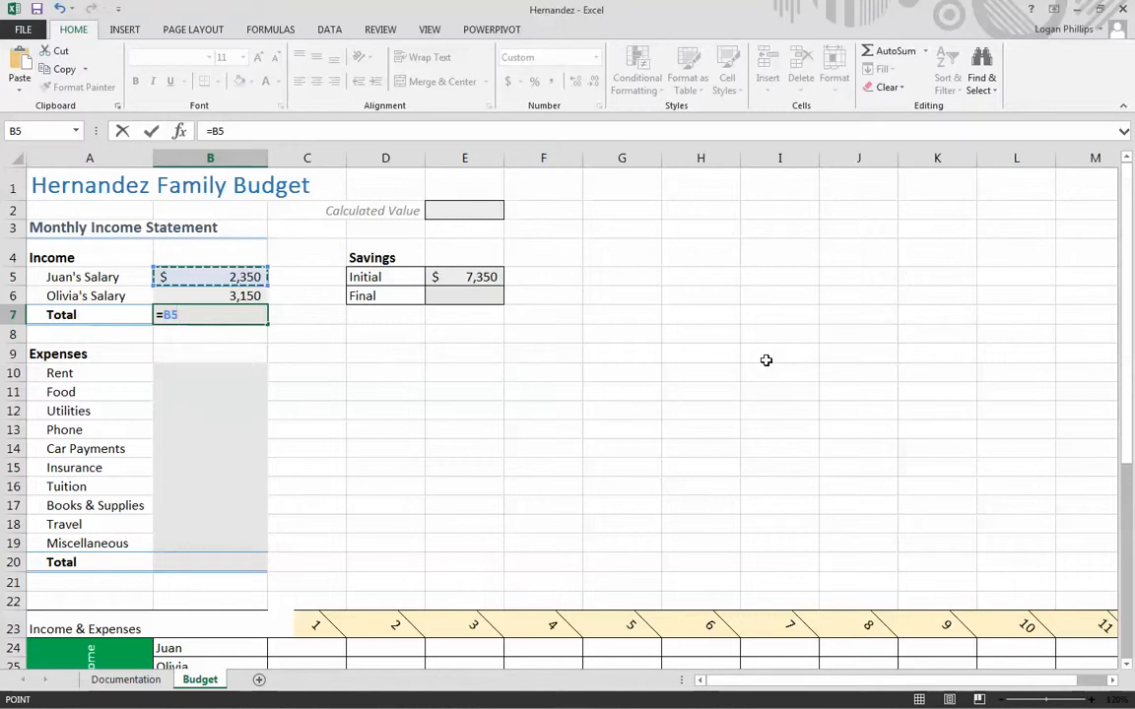
text(+)
key(Up)
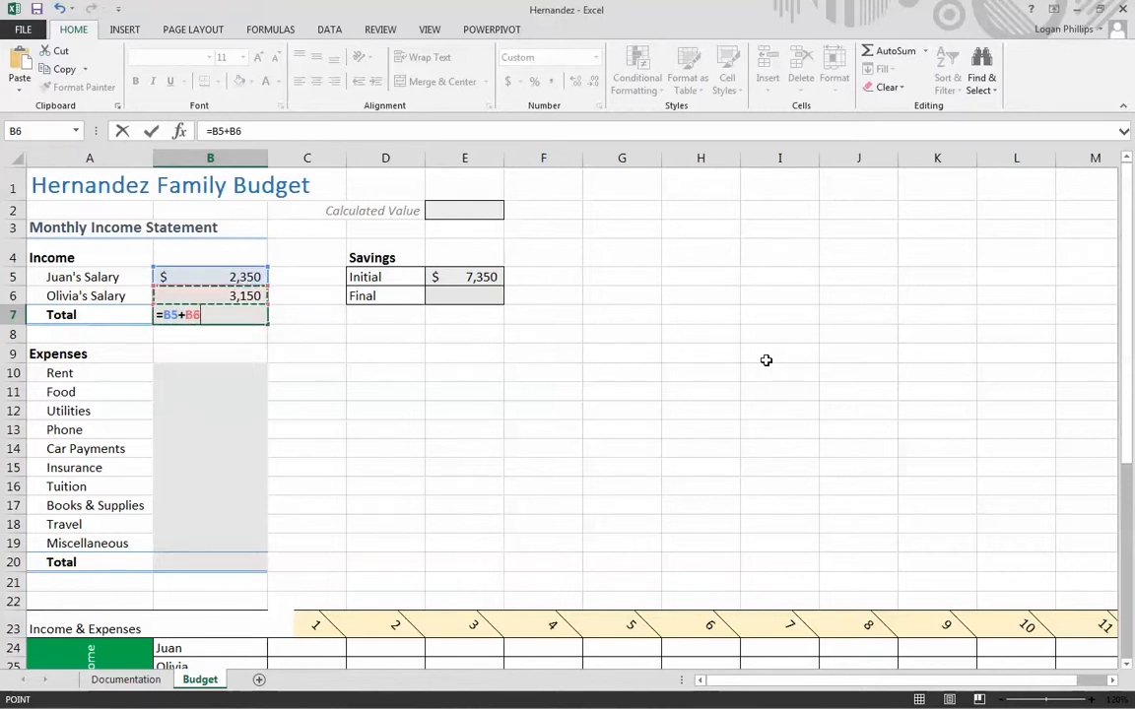
key(Return)
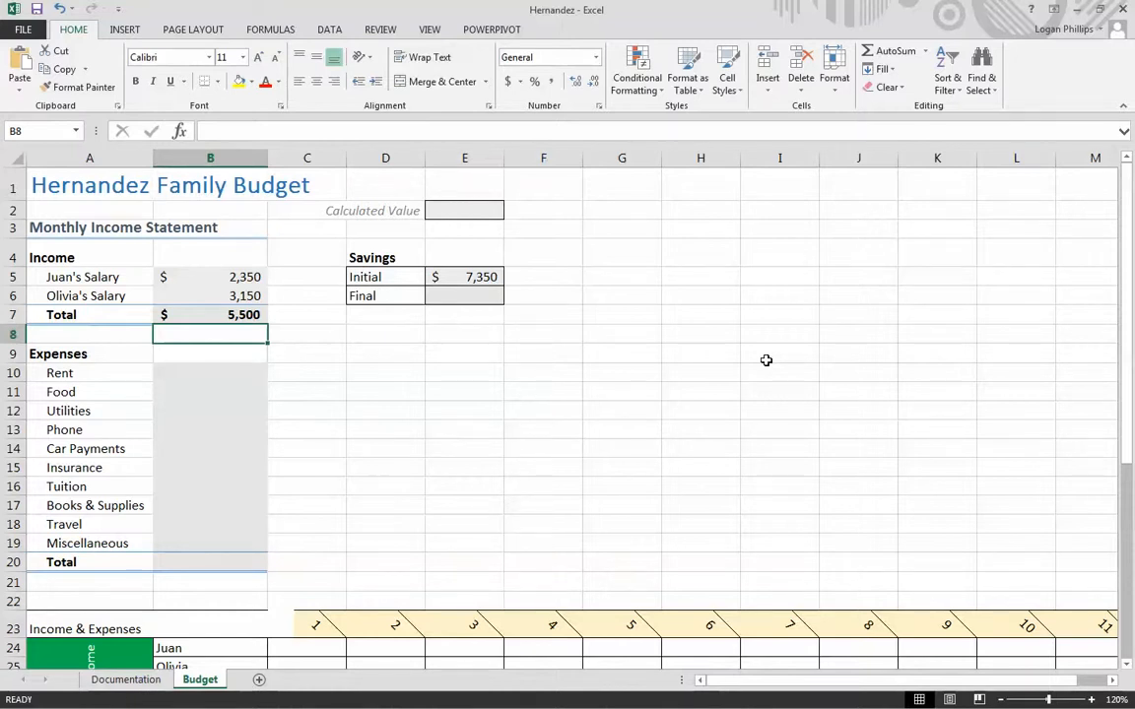
Replace the first three month numbers in C23:E23 of the Income & Expenses table with Jan, Feb and Mar.
scroll(965, 325, down, 3)
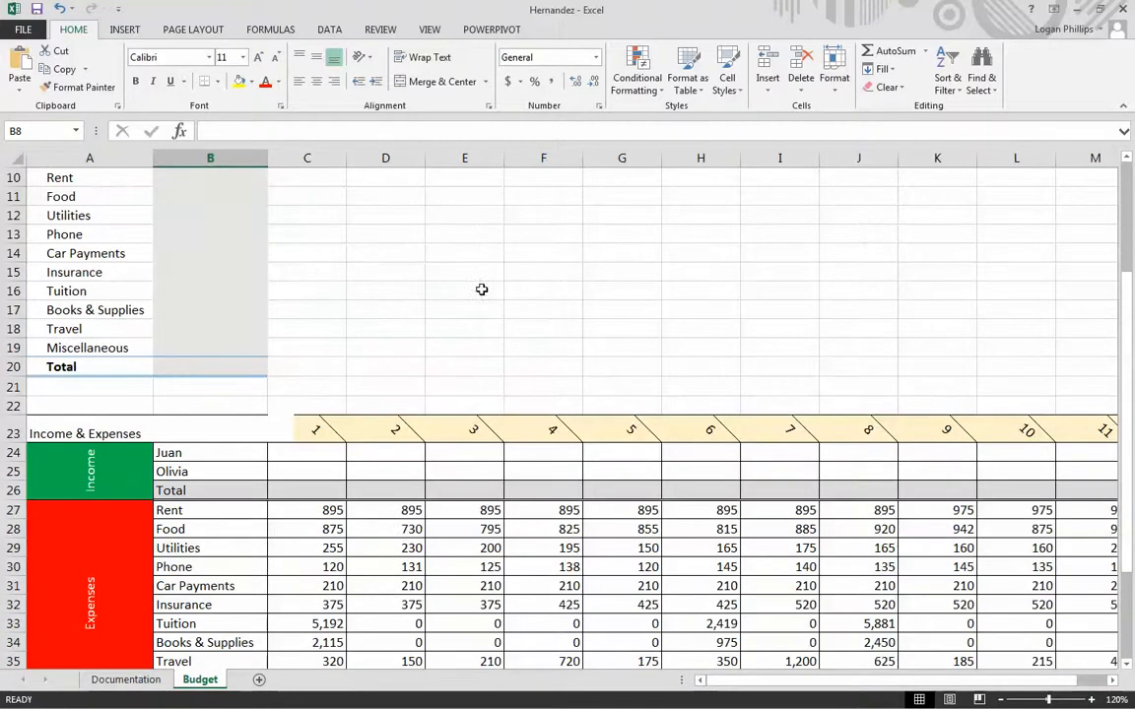
click(14, 434)
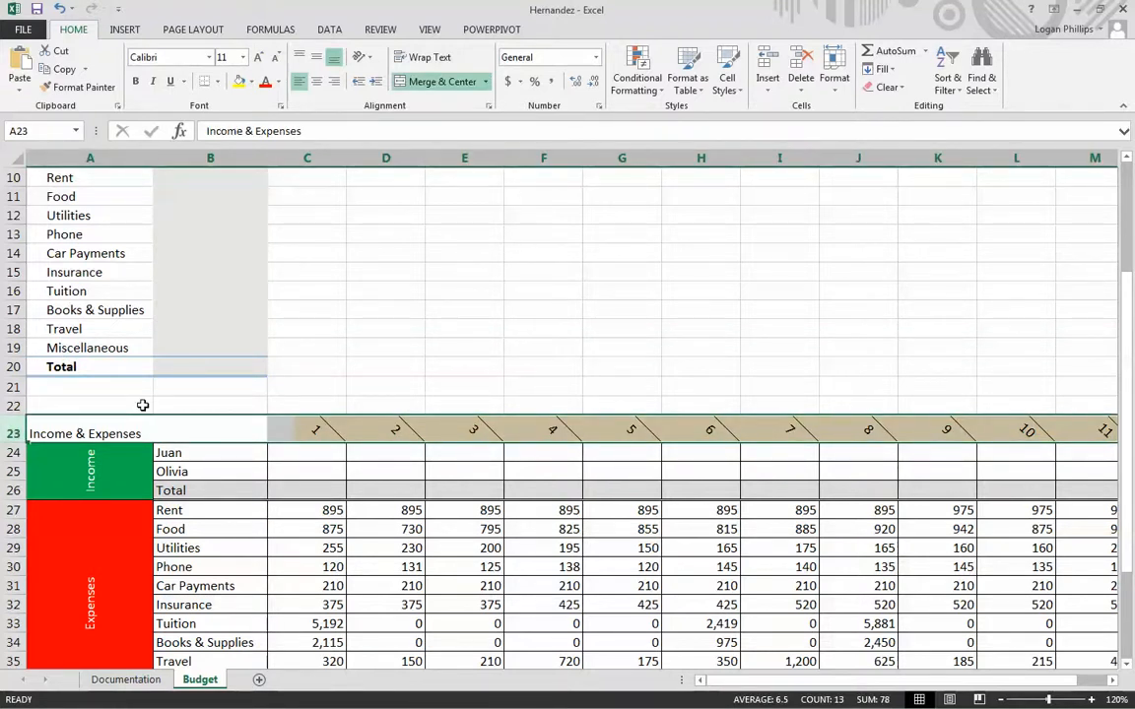
click(311, 432)
text(Jan)
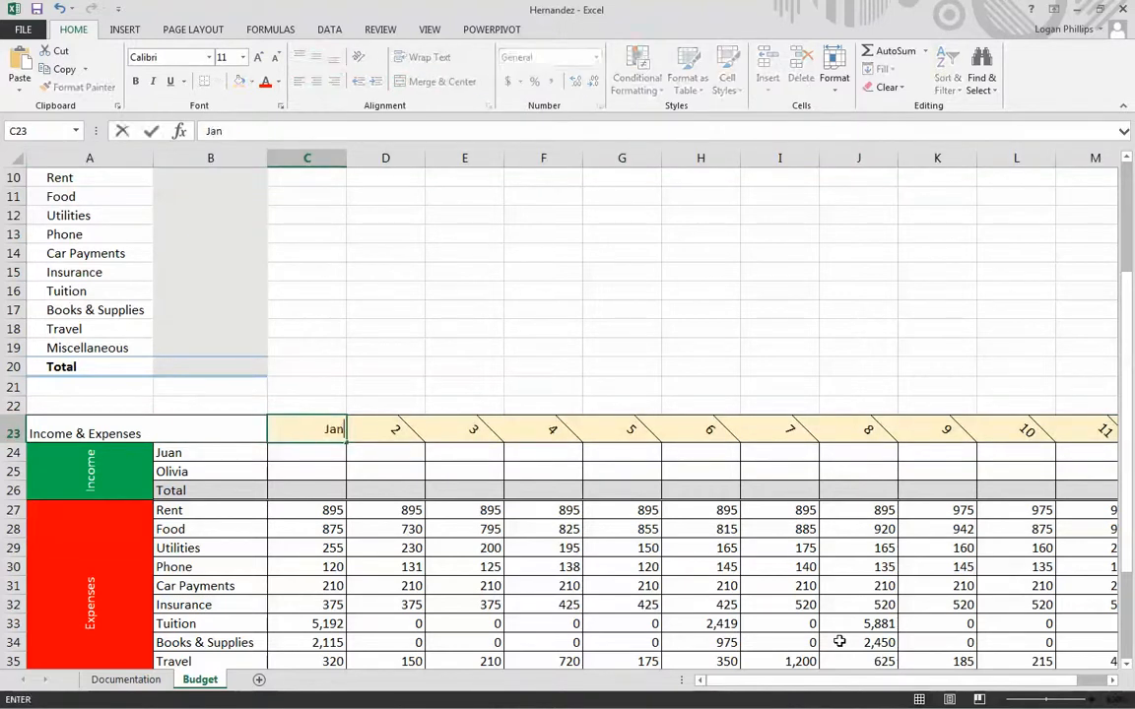
key(Tab)
text(De)
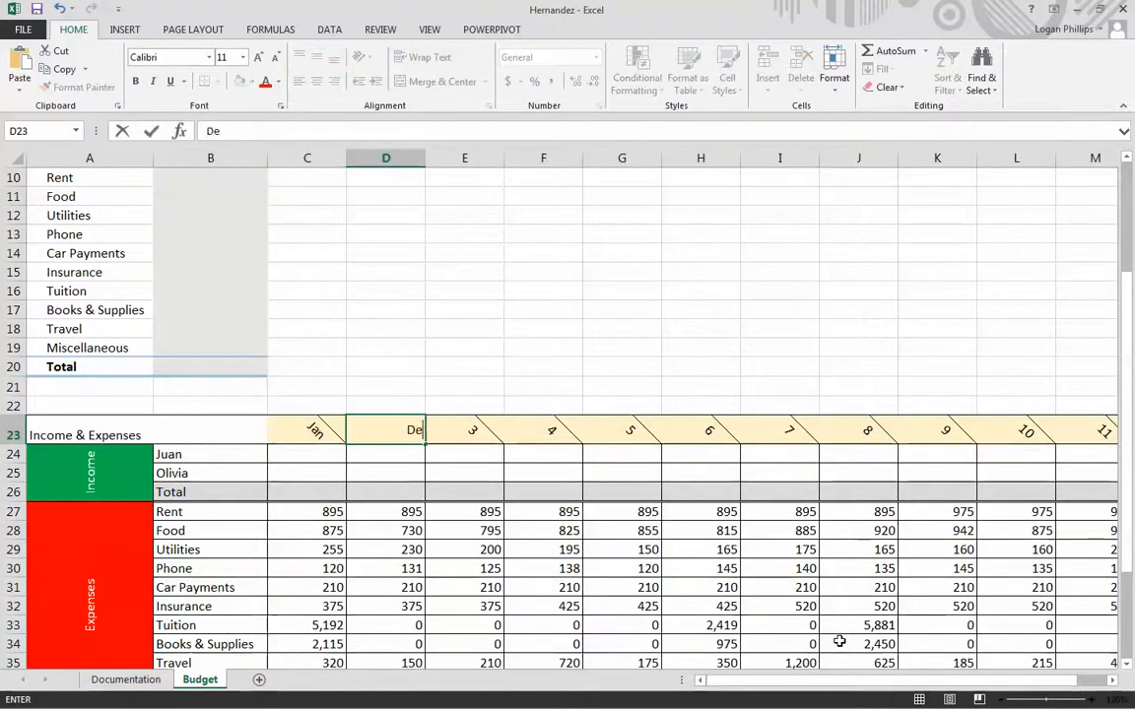
key(BackSpace)
text(Feb)
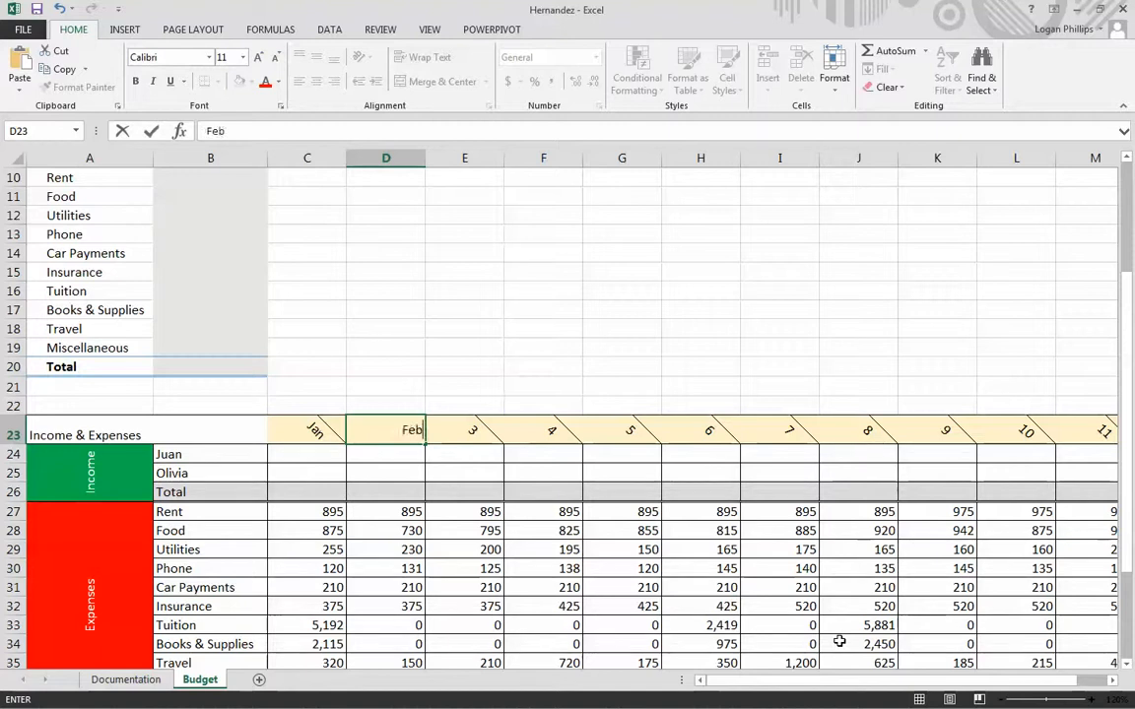
key(Tab)
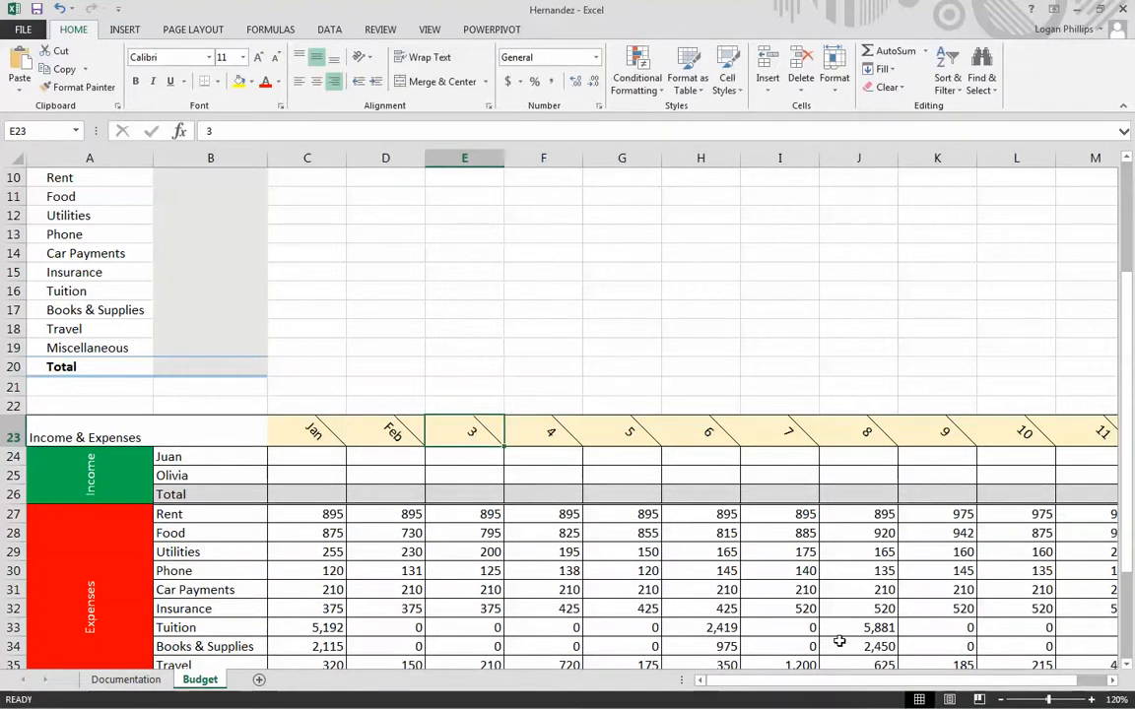
text(Mar)
key(Return)
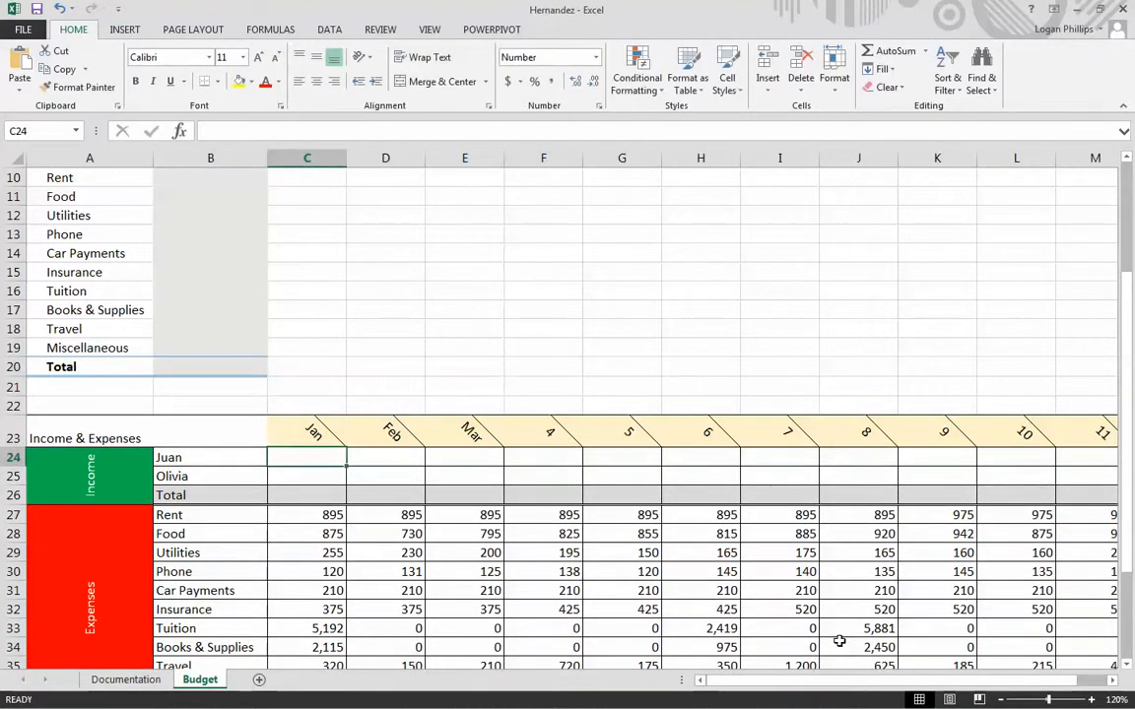
AutoFill the month abbreviations from Jan in C23 across row 23 through Dec in N23.
key(Up)
key(Right)
key(Right)
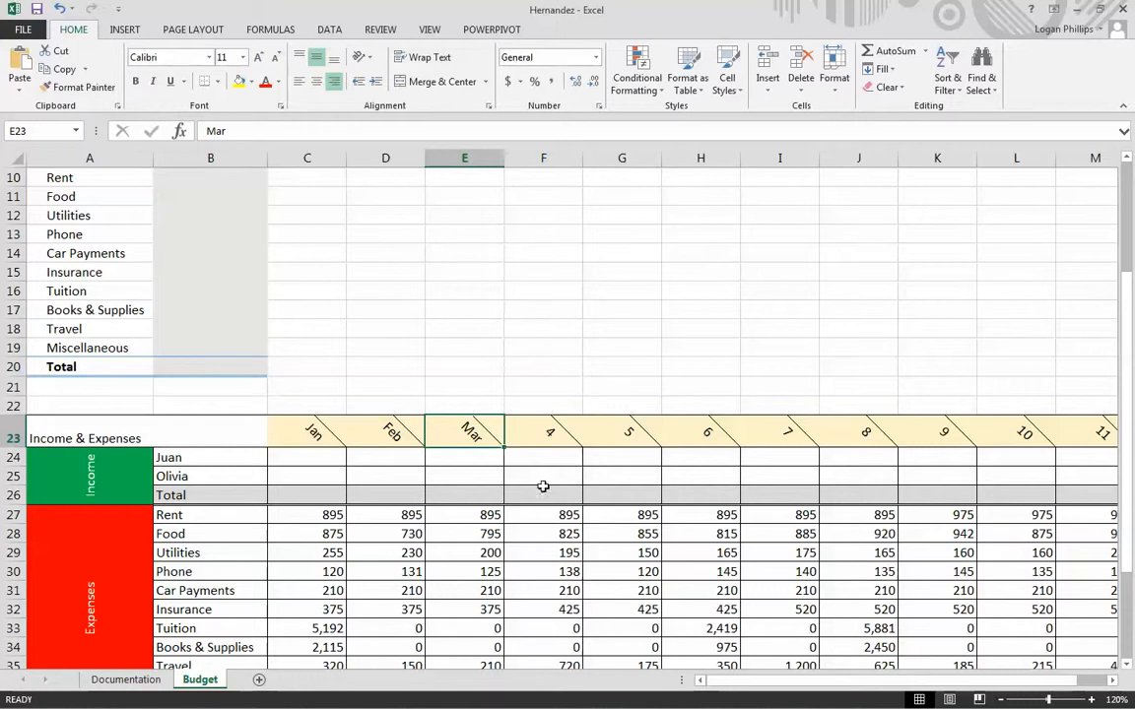
drag(325, 434, 937, 431)
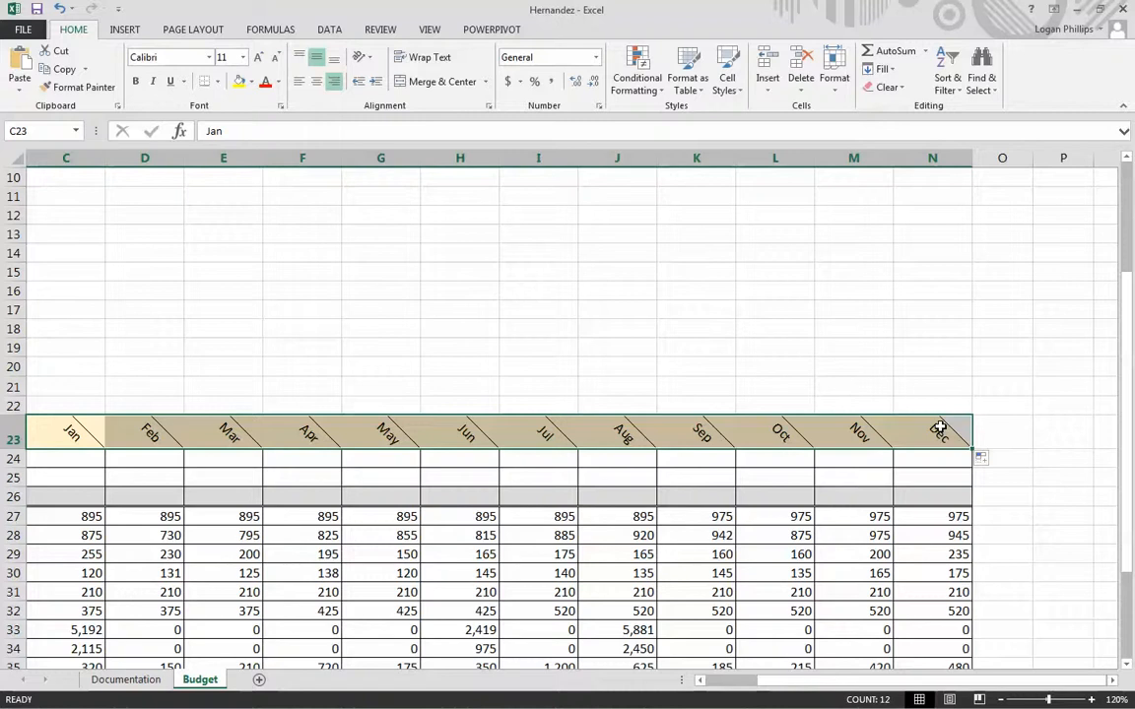
drag(1041, 681, 838, 682)
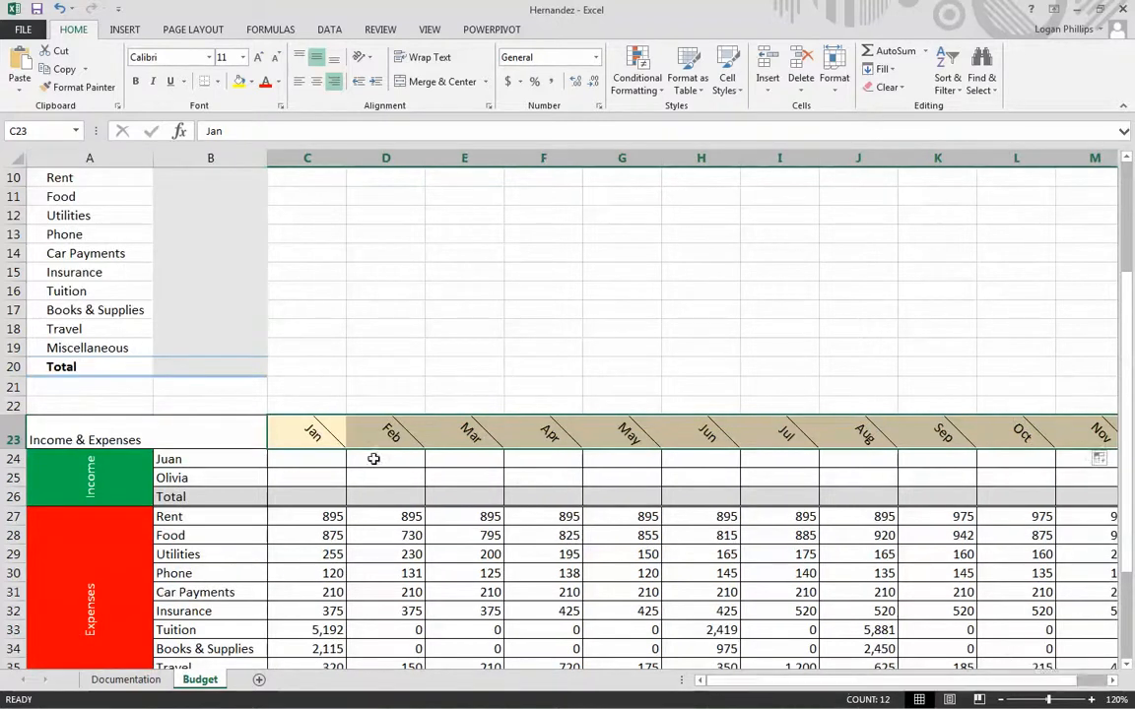
Repeat the AutoFill of the month headings from Mar in E23 through Jul in I23.
click(480, 440)
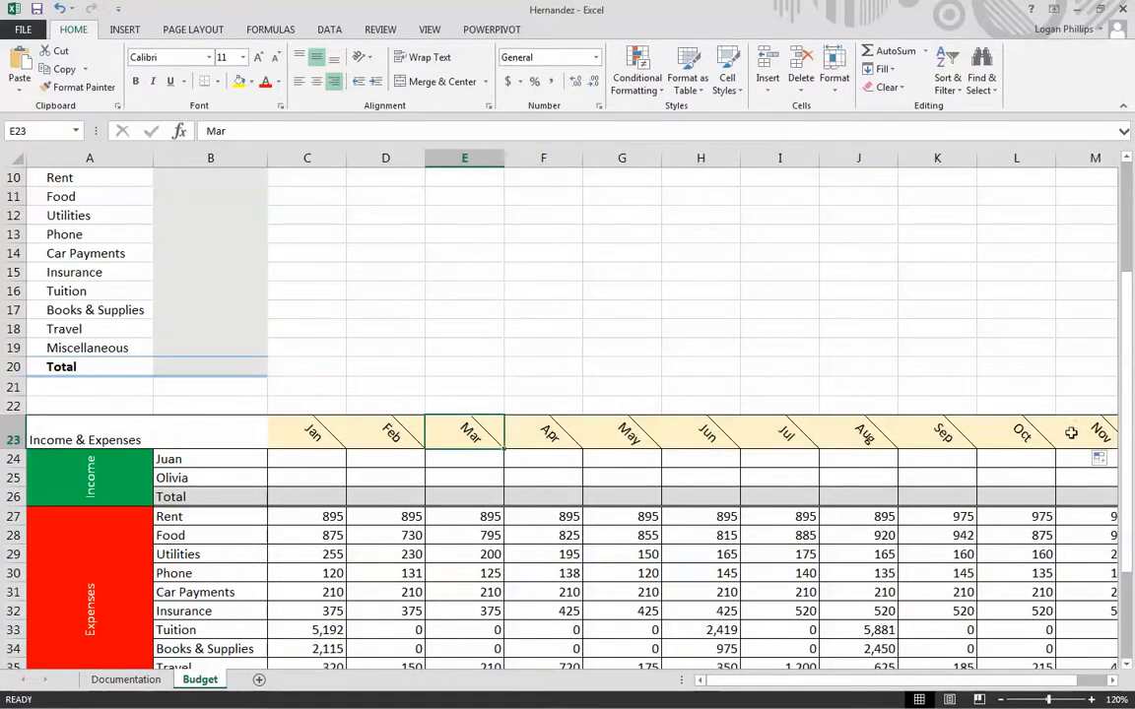
drag(505, 449, 788, 435)
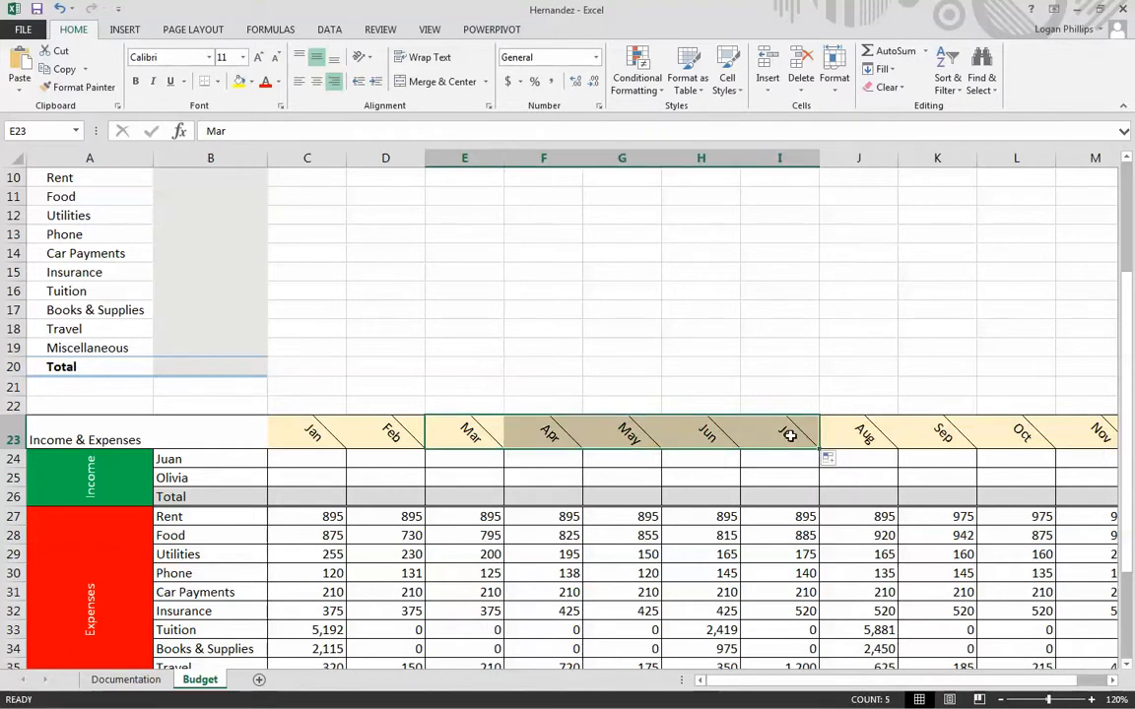
click(469, 430)
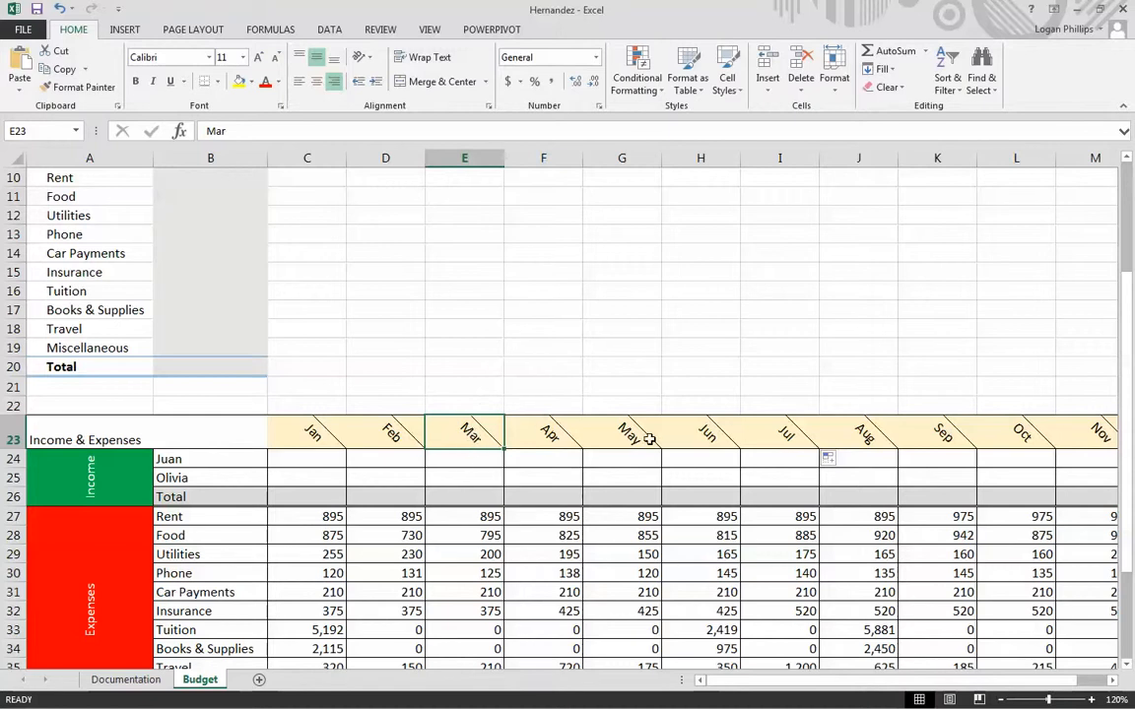
drag(311, 433, 497, 435)
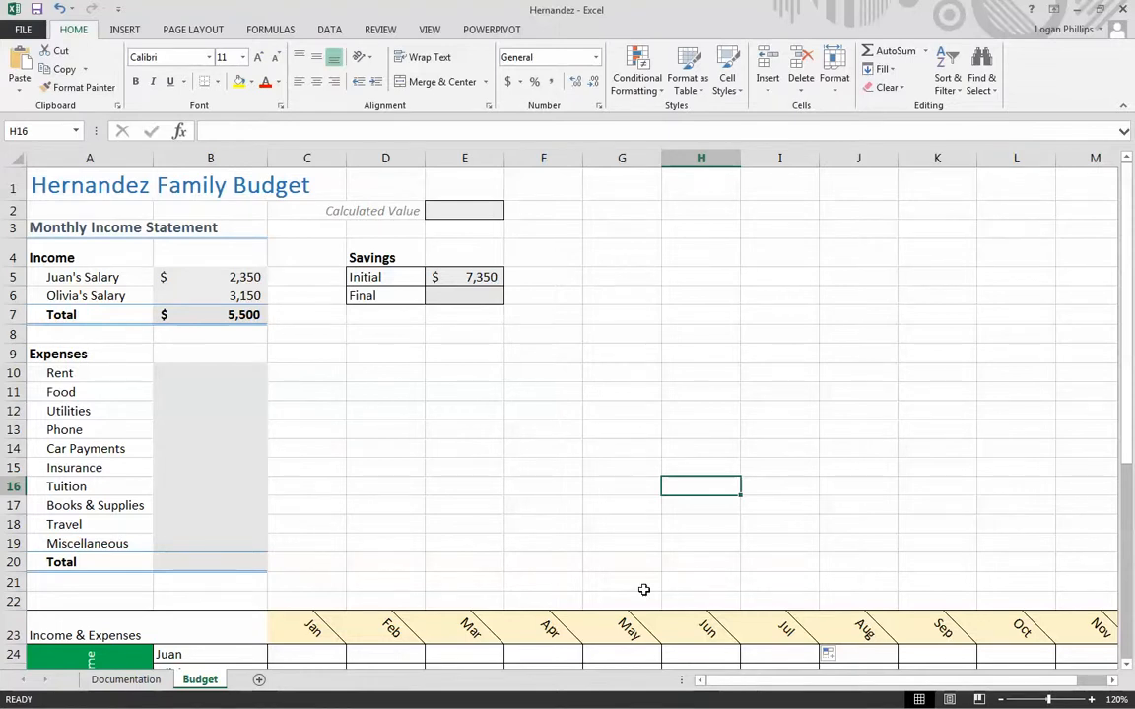
Enter the formula =B5 in C24 so the January income row pulls the first salary from the income statement.
scroll(499, 411, down, 2)
drag(17, 517, 17, 554)
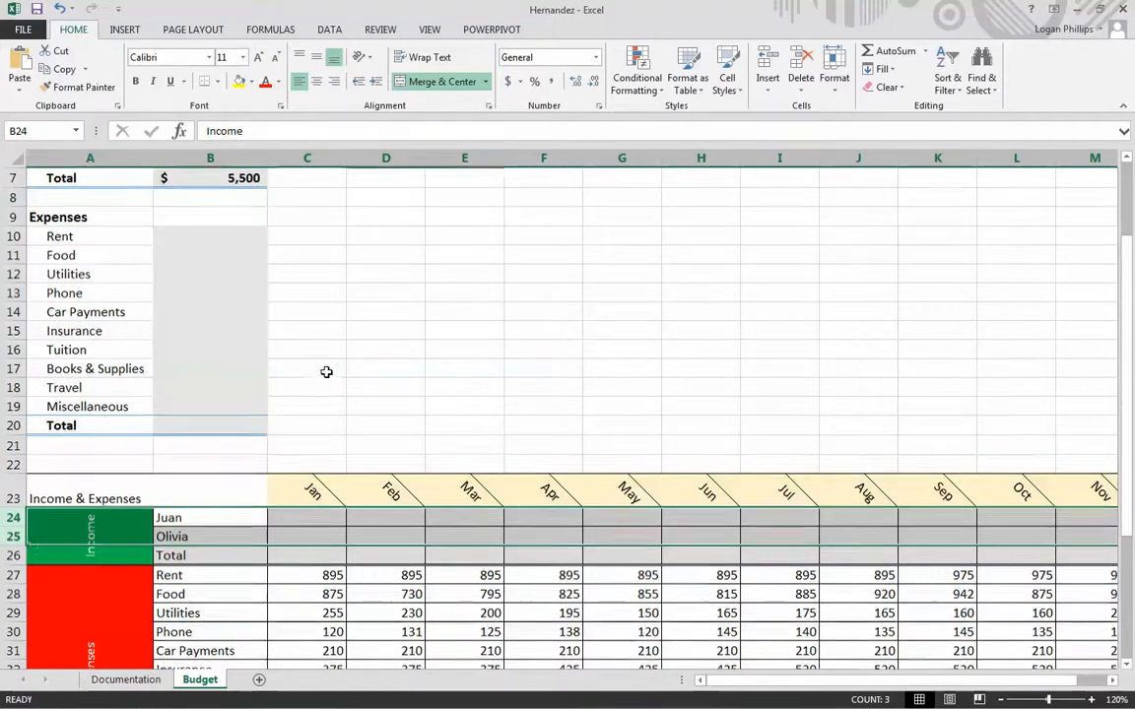
scroll(324, 372, up, 2)
scroll(286, 321, down, 4)
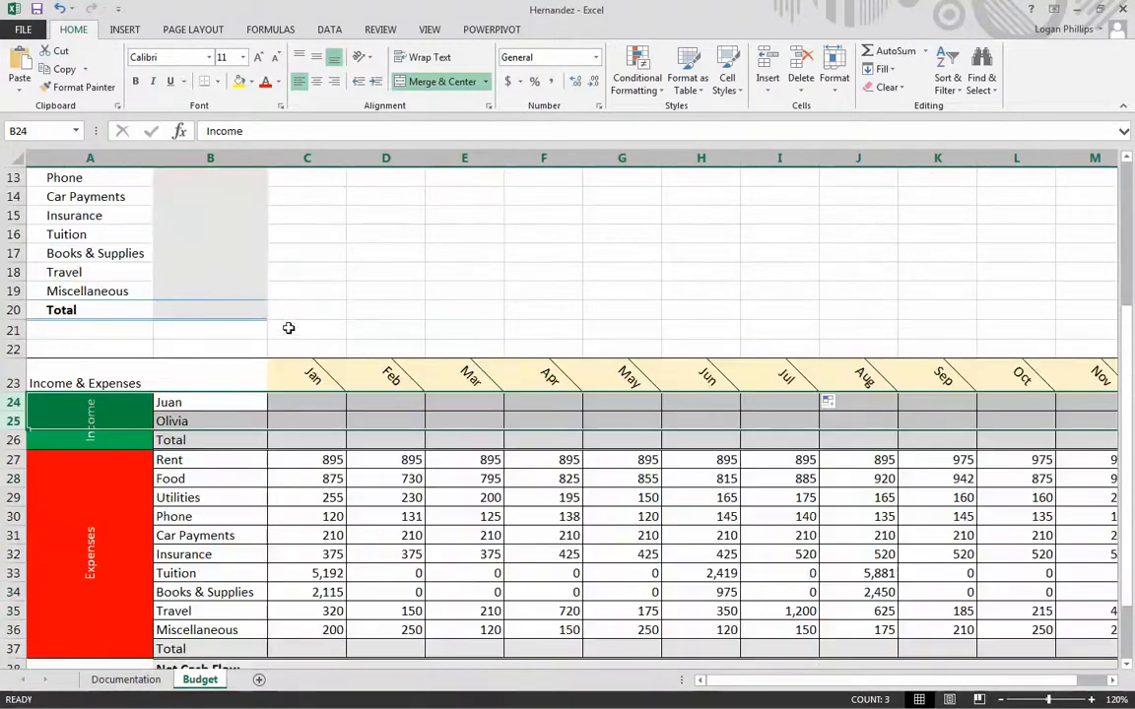
click(433, 295)
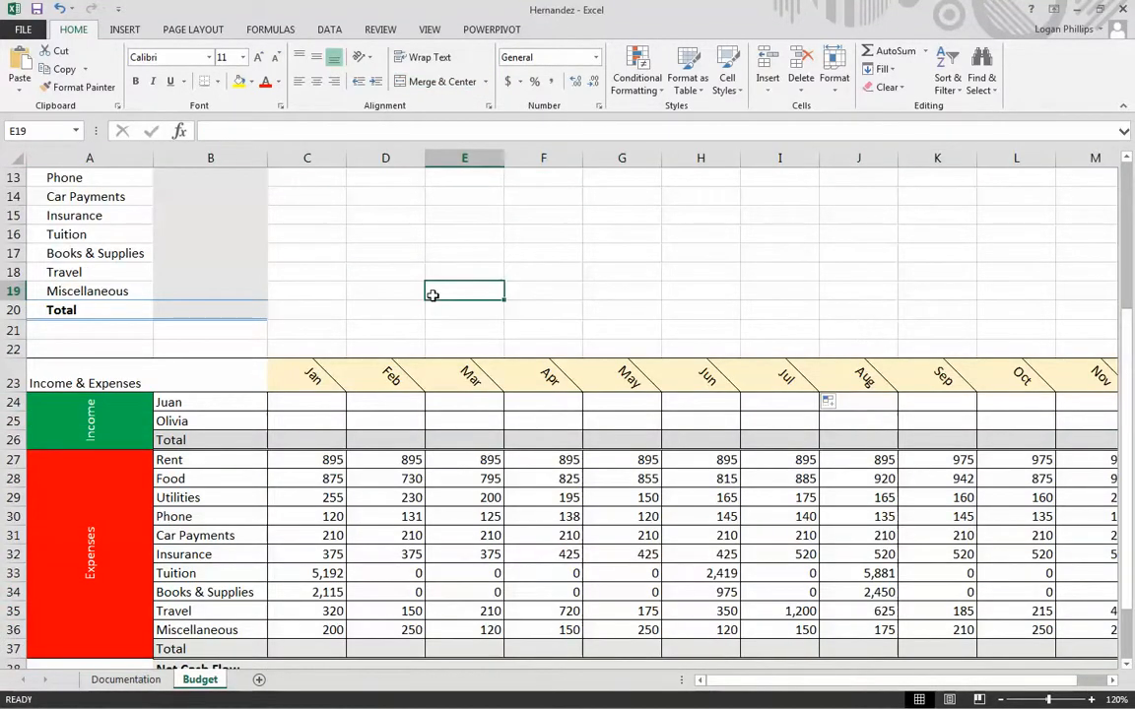
click(286, 400)
scroll(457, 425, up, 2)
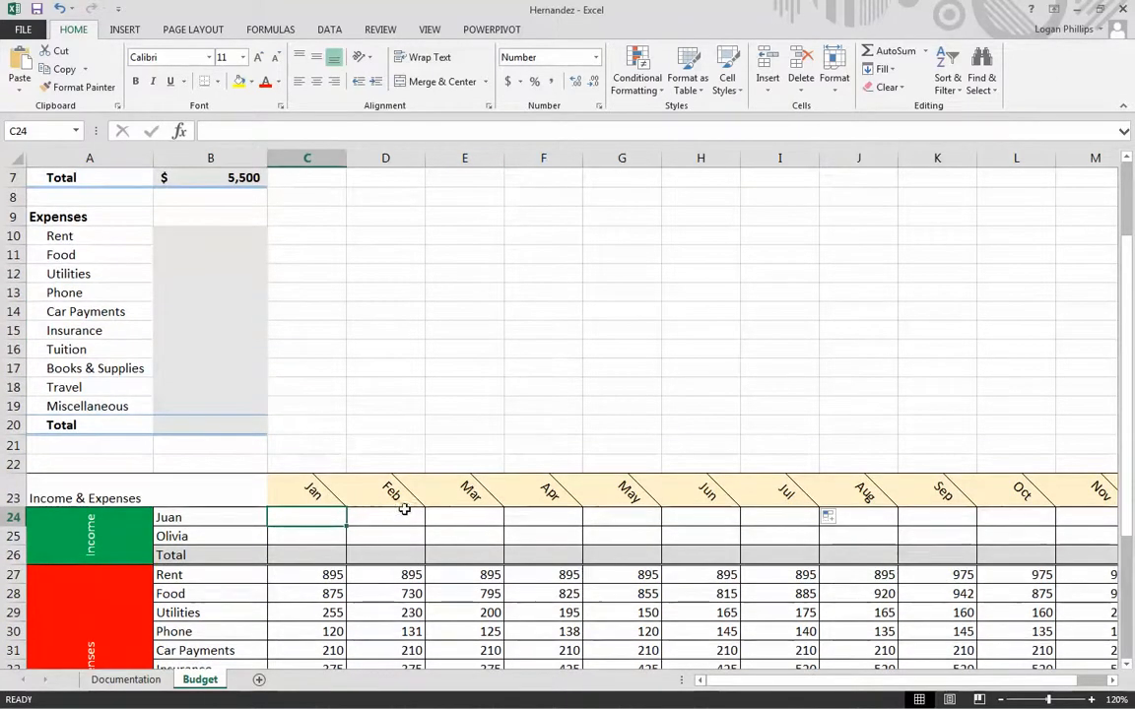
text(=)
scroll(334, 431, up, 2)
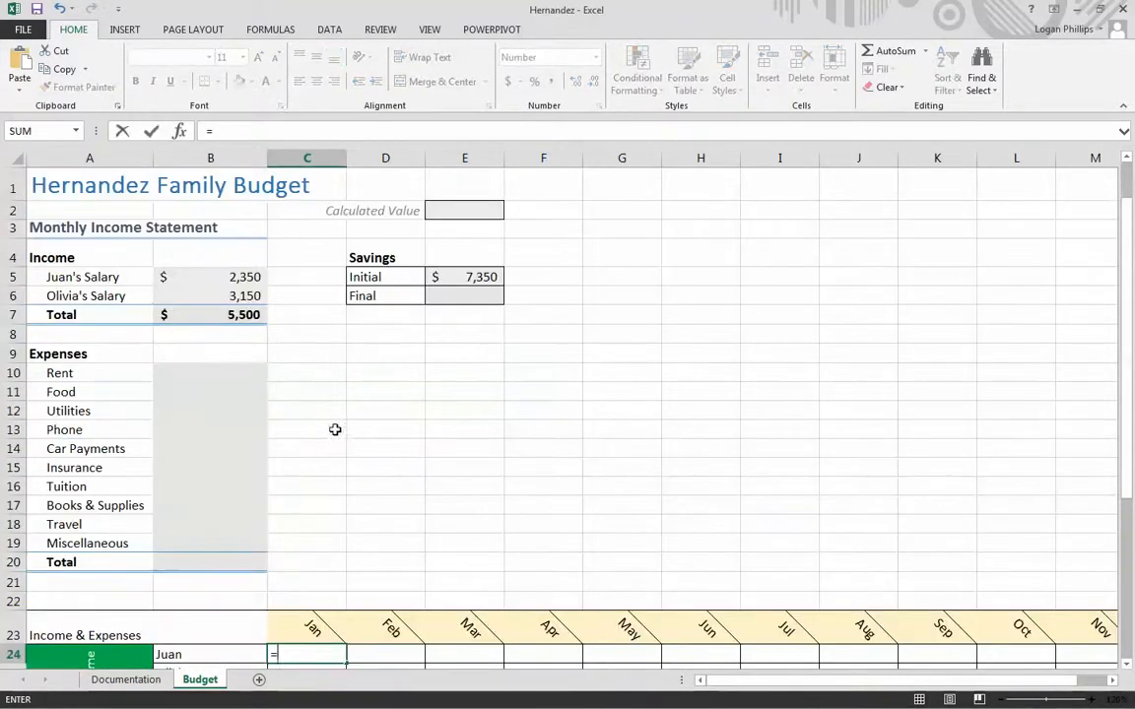
click(254, 279)
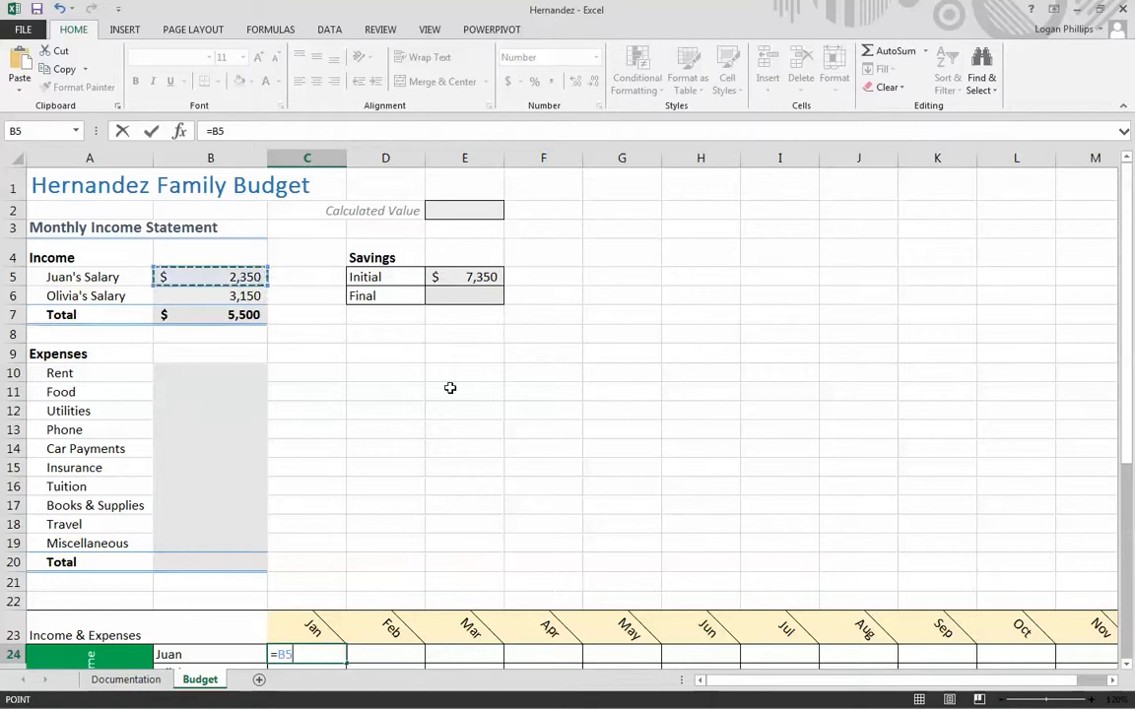
key(Return)
Copy the January salary formula in C24 across row 24 through April in F24.
scroll(450, 387, down, 2)
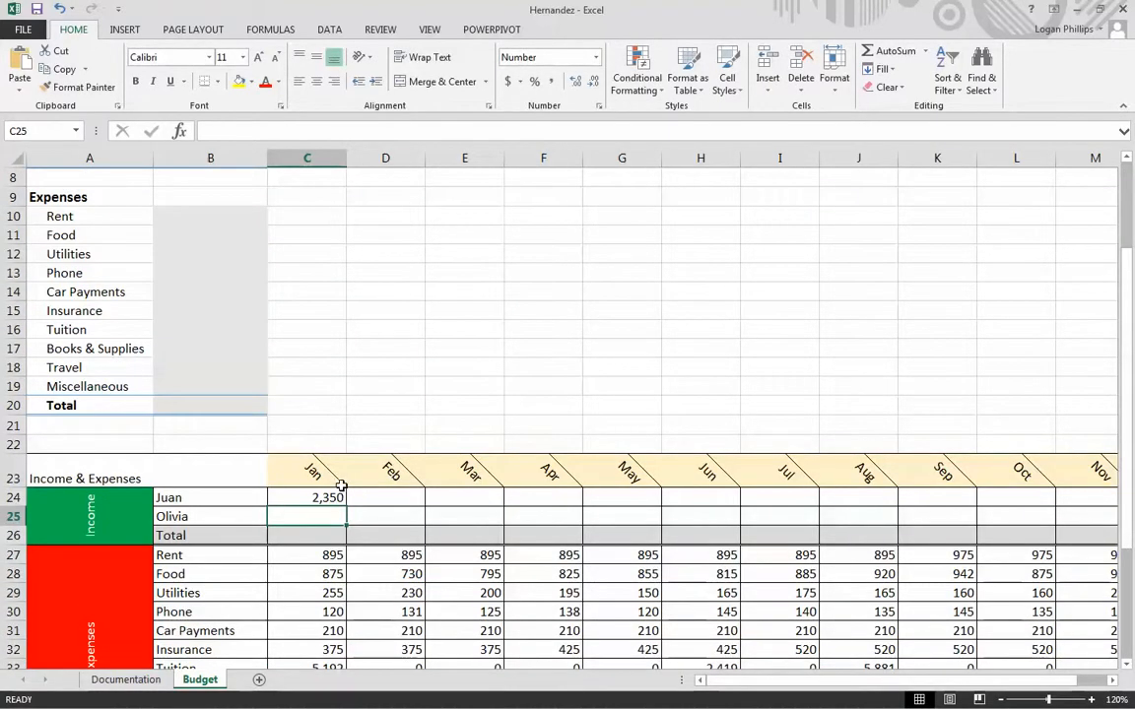
click(338, 499)
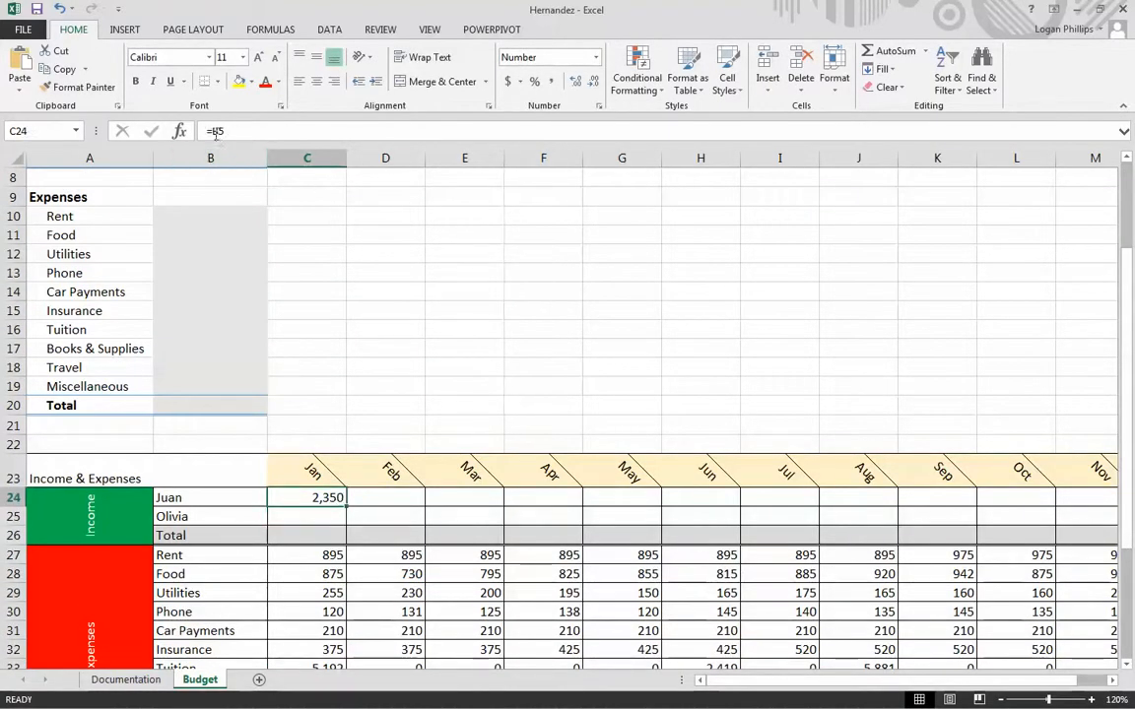
drag(346, 506, 585, 499)
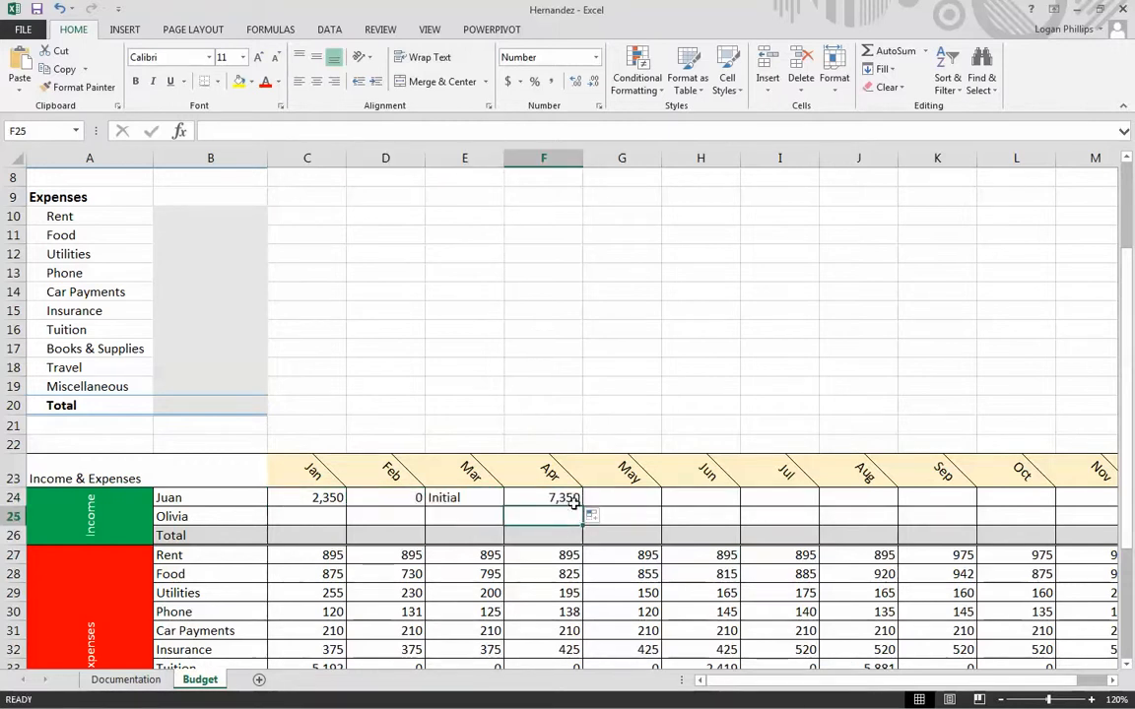
Inspect the formulas in C24:F24 one by one and compare their references with the source cells in row 5.
click(331, 499)
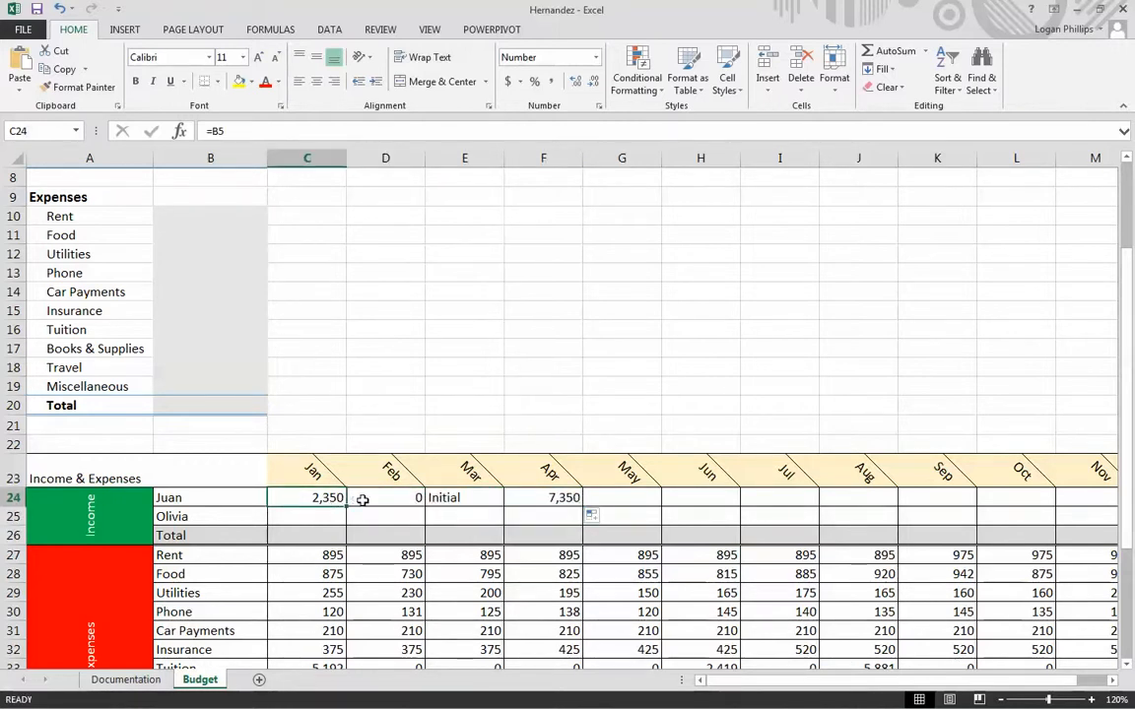
click(381, 497)
click(469, 499)
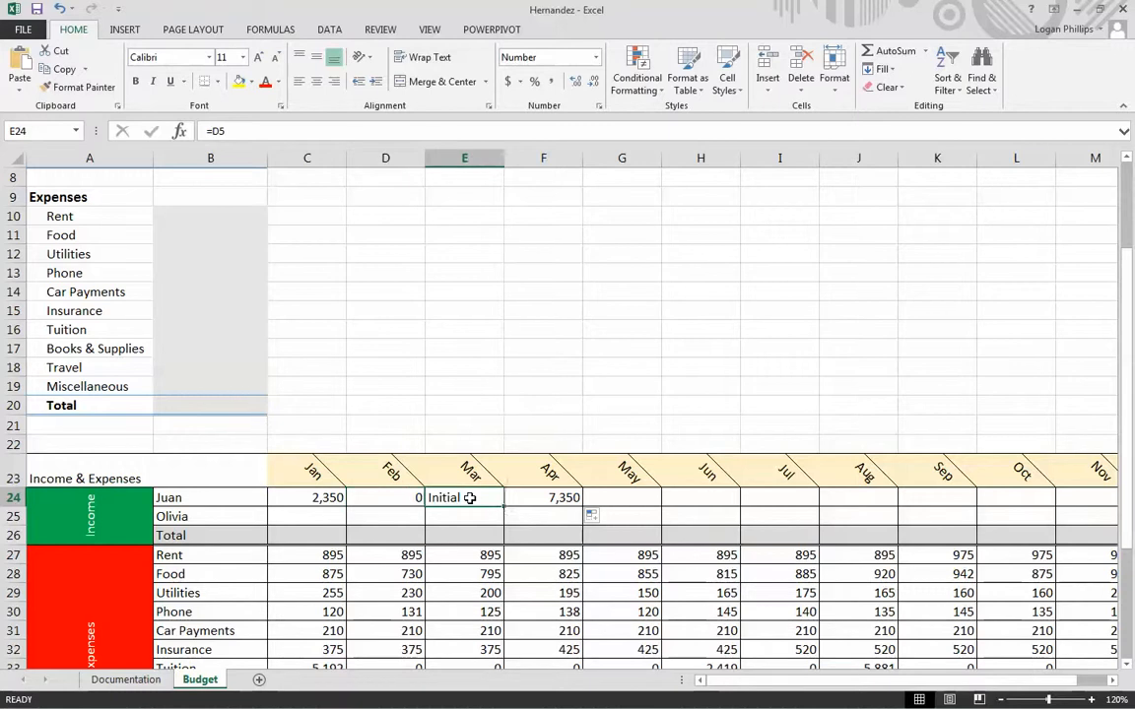
click(549, 499)
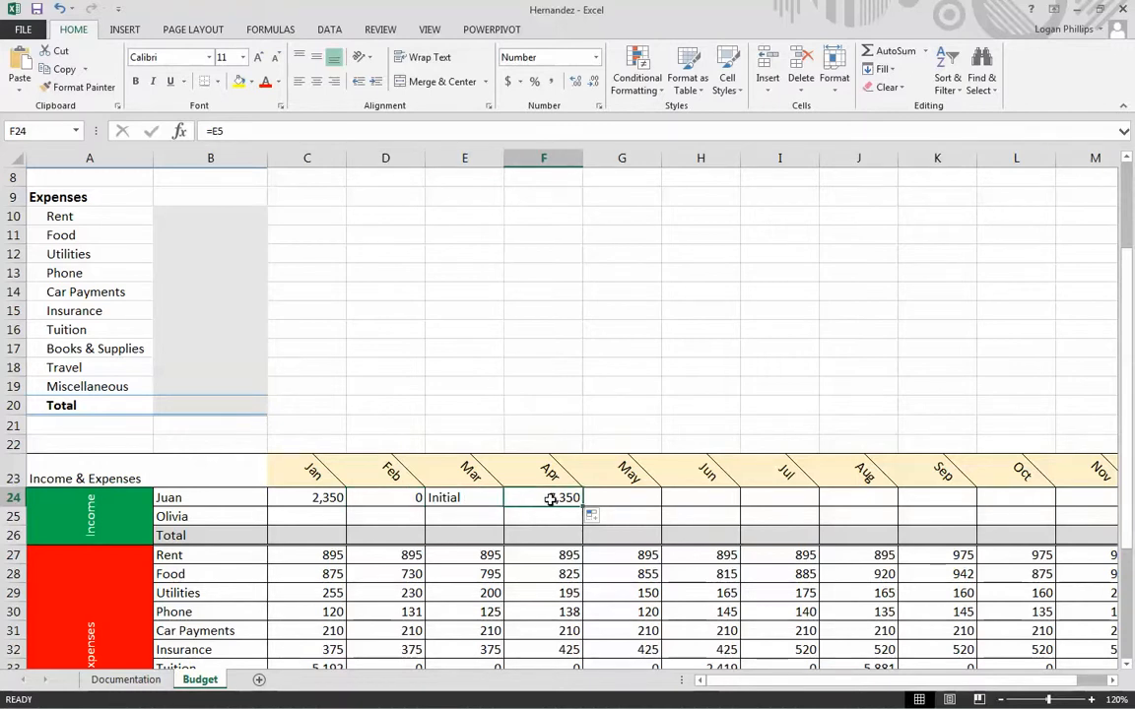
scroll(235, 298, up, 3)
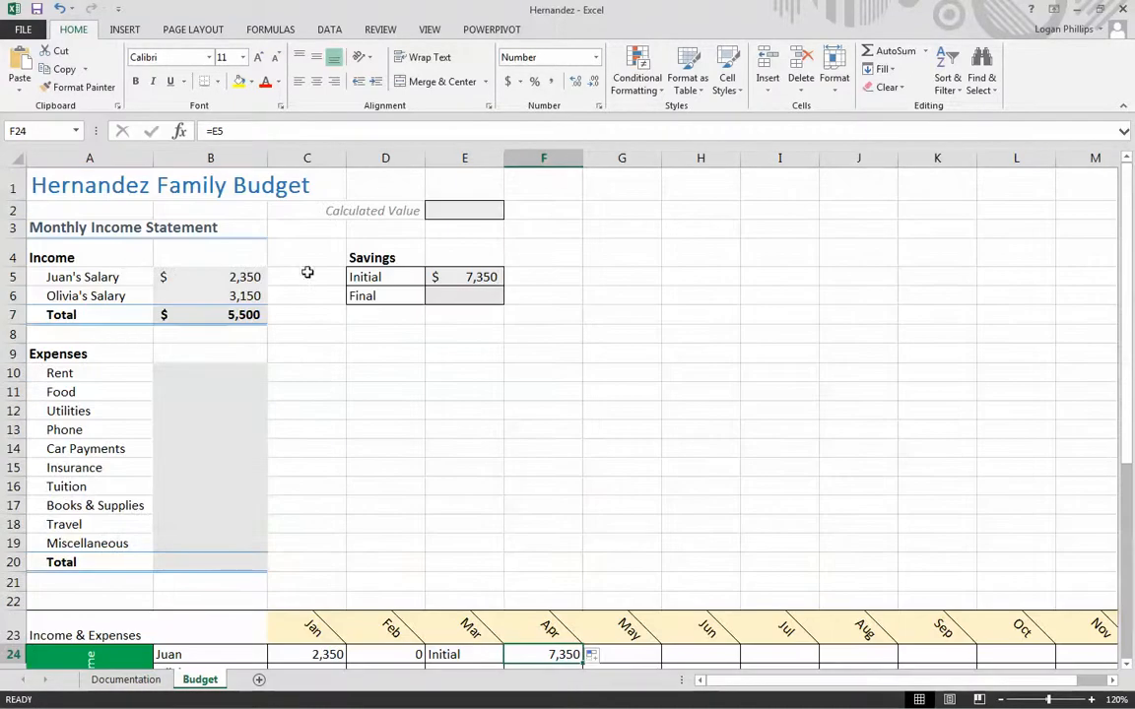
Clear the copied salary formulas from February through April in D24:F24.
scroll(463, 321, down, 3)
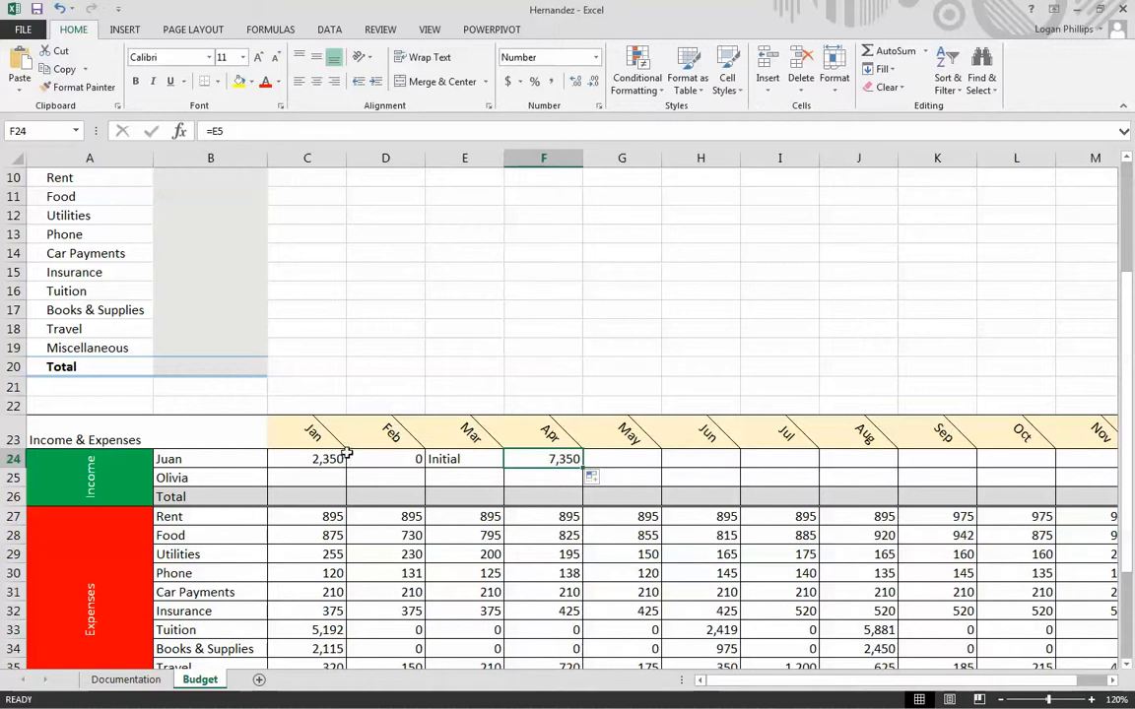
drag(398, 458, 536, 457)
key(Delete)
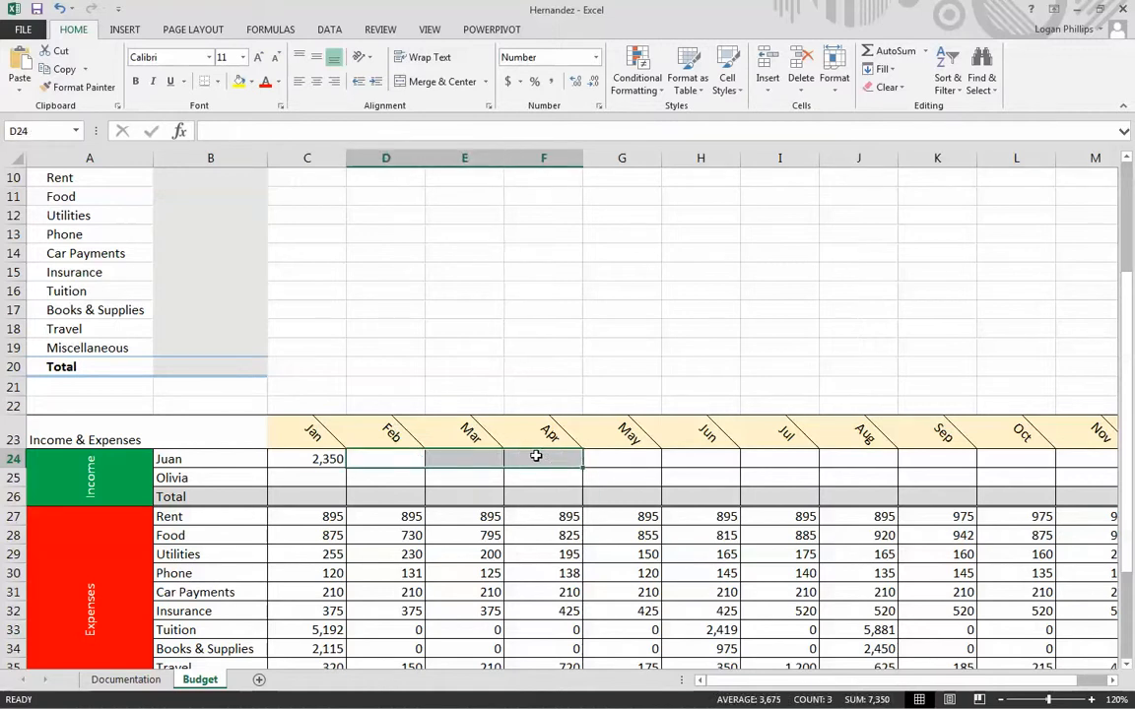
Change the January salary formula in C24 to the absolute reference =$B$5.
click(330, 458)
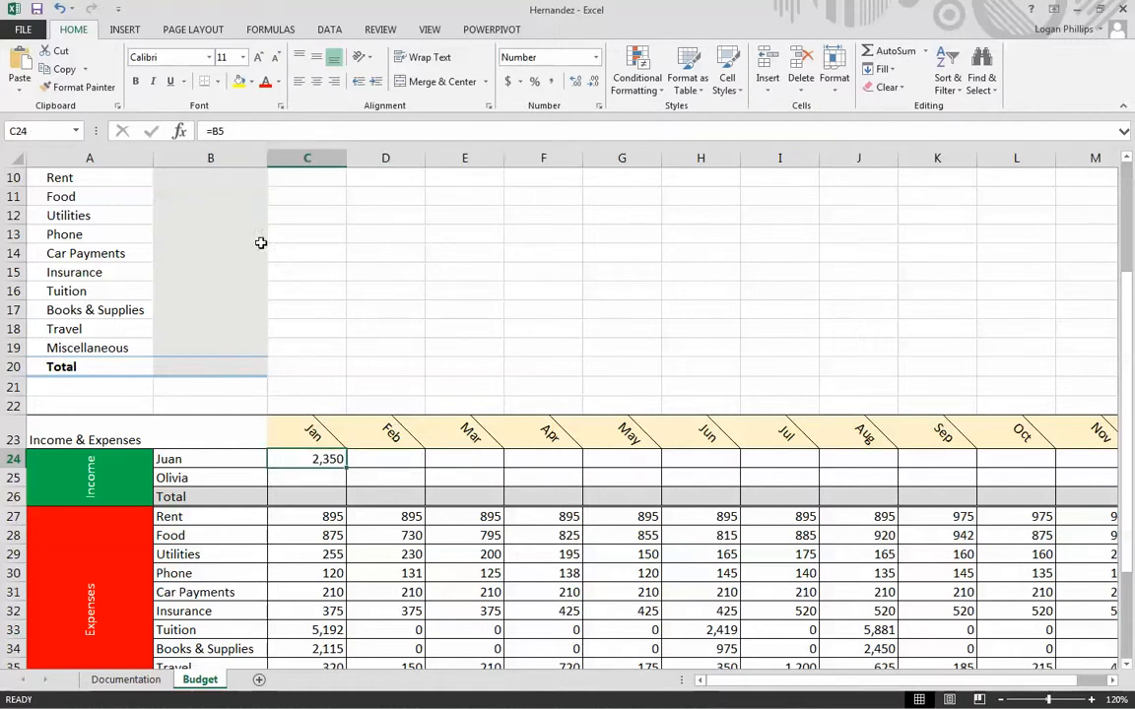
click(212, 131)
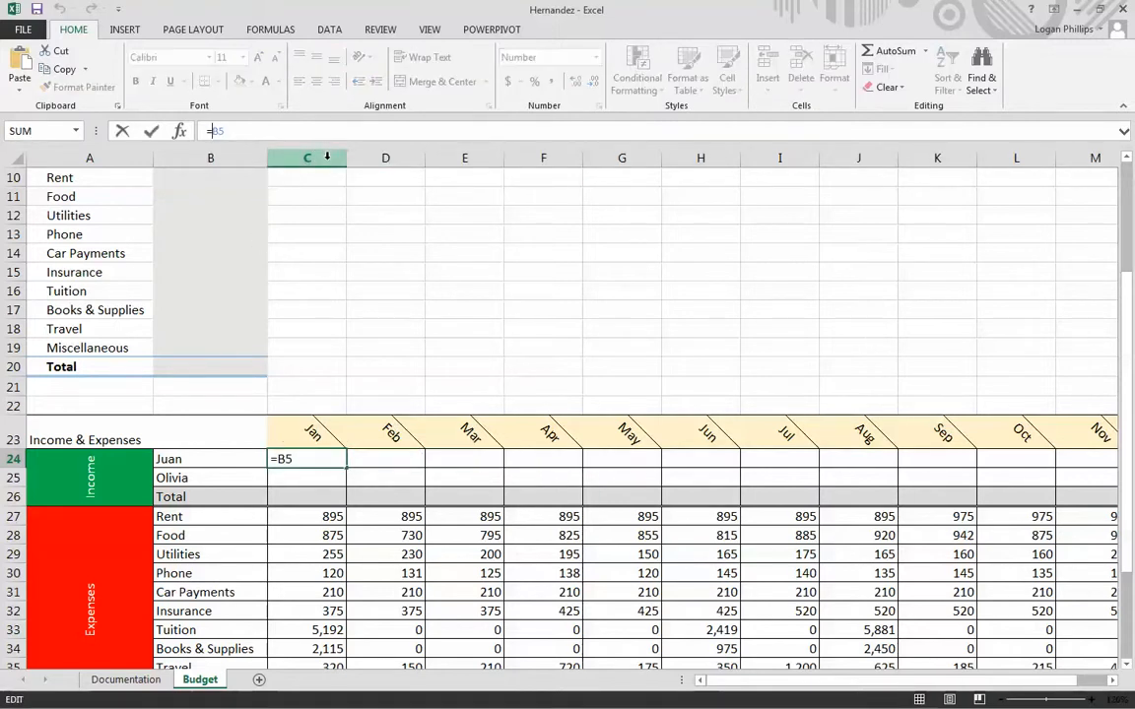
text($B$)
click(408, 365)
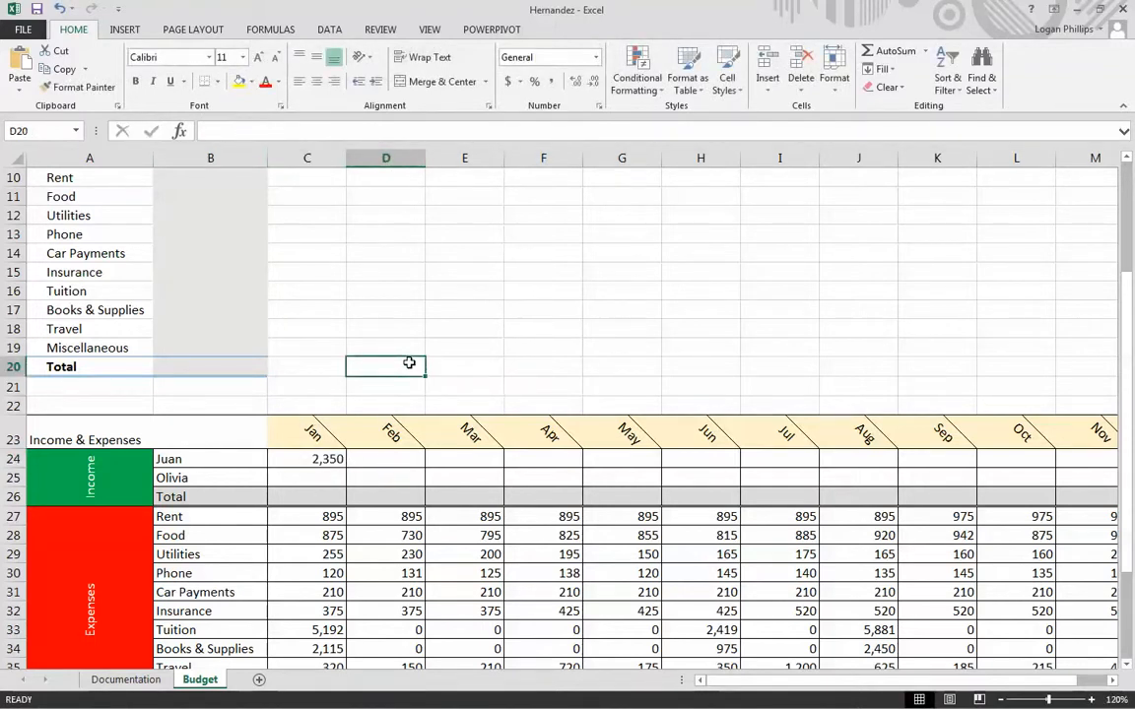
key(Down)
key(Down)
key(Down)
key(Down)
key(Left)
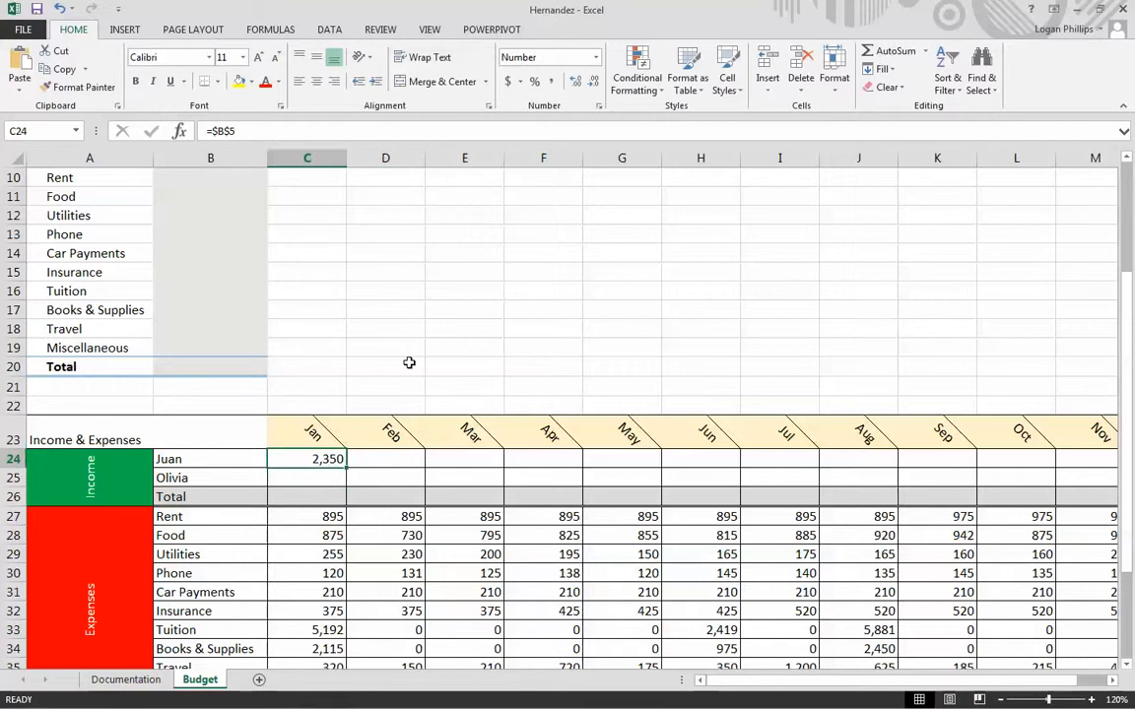
Fill the first salary formula from C24 across row 24 through December in N24.
scroll(409, 360, up, 3)
scroll(314, 329, down, 4)
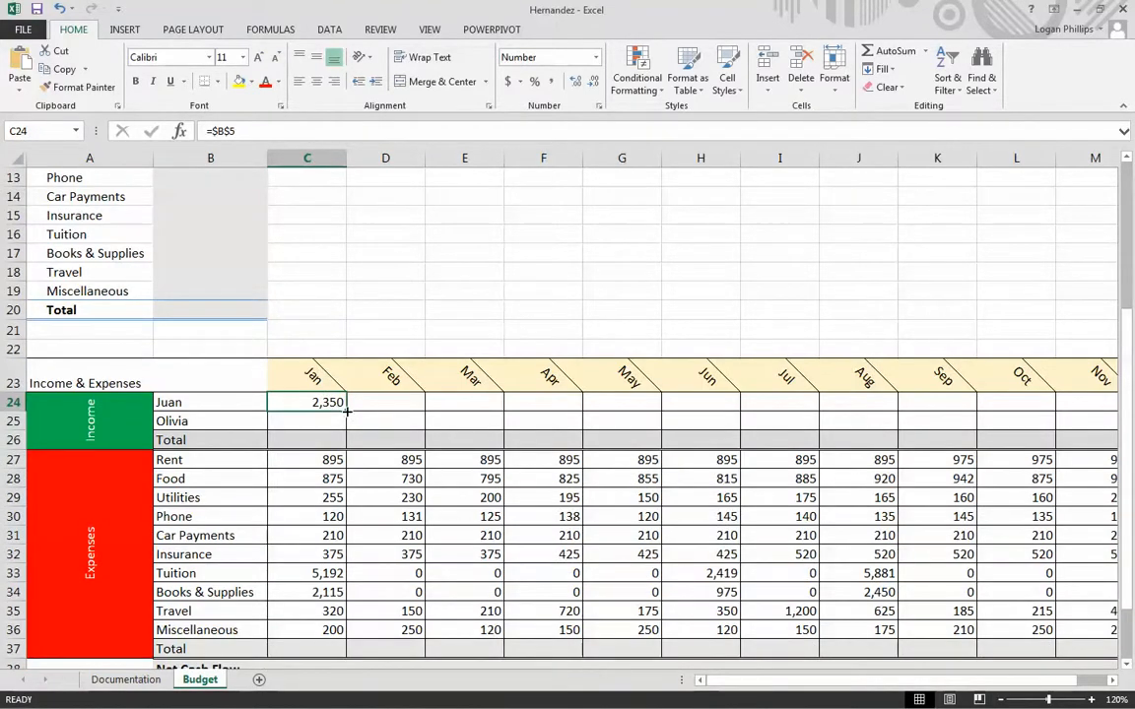
drag(347, 412, 1025, 415)
scroll(867, 668, right, 1)
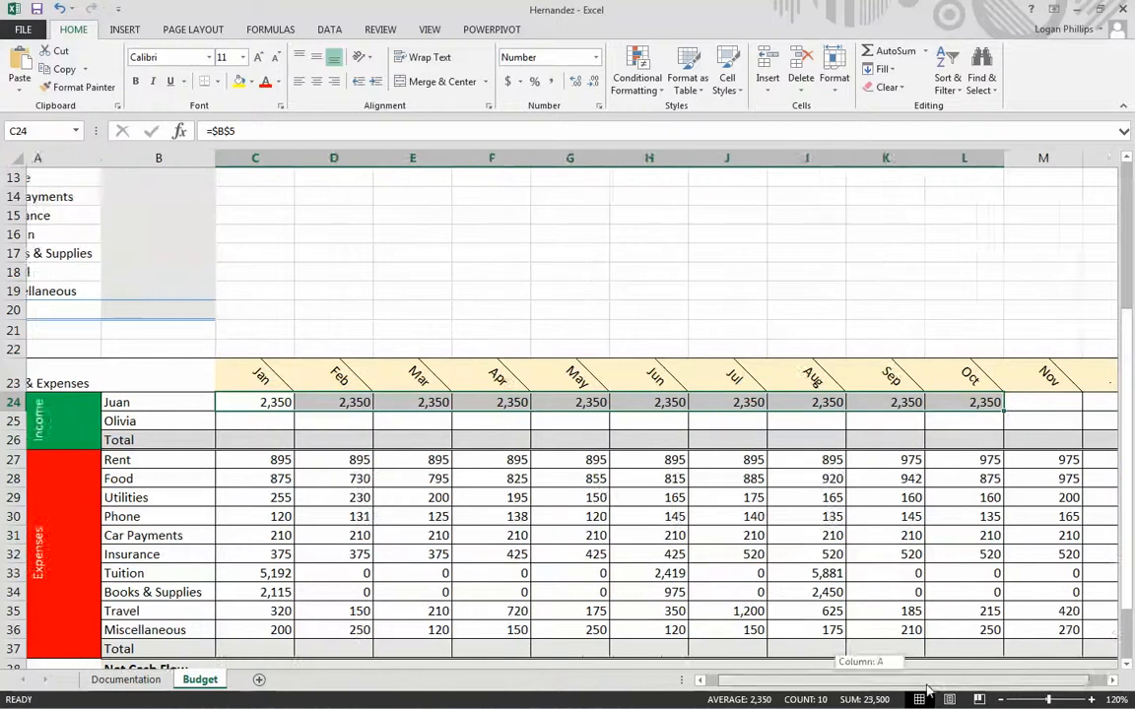
drag(929, 409, 1076, 406)
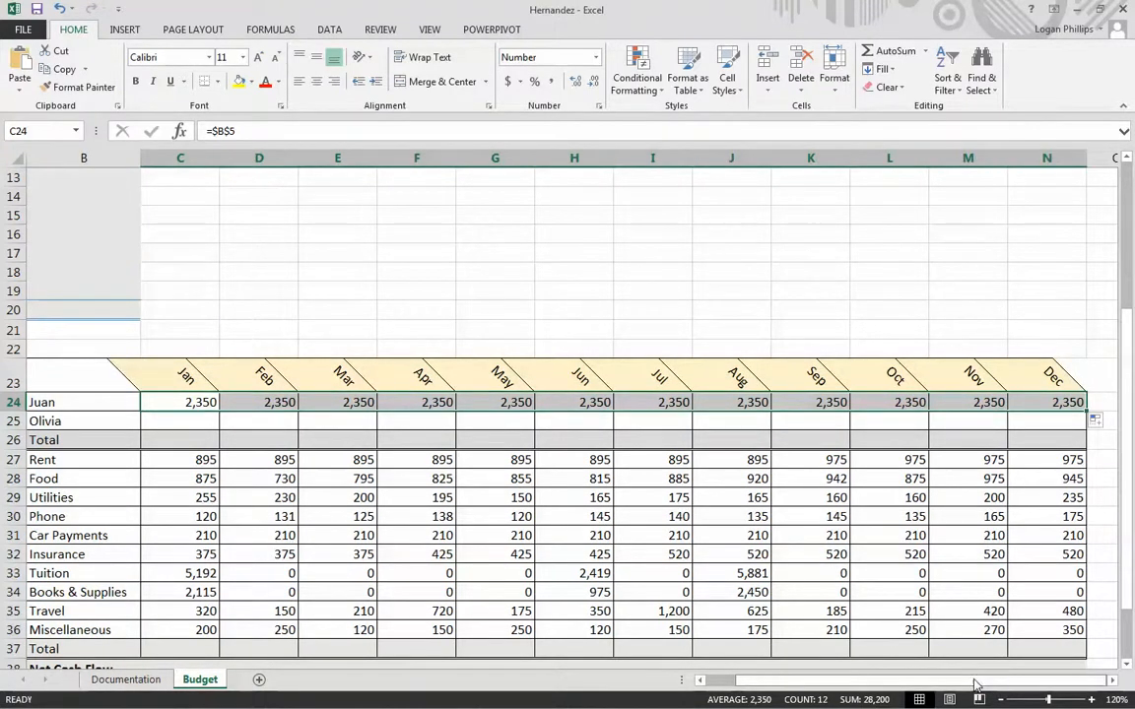
scroll(881, 620, left, 1)
Enter the formula =$B$6 in C25 so January income pulls the second salary from the income statement.
scroll(321, 295, up, 3)
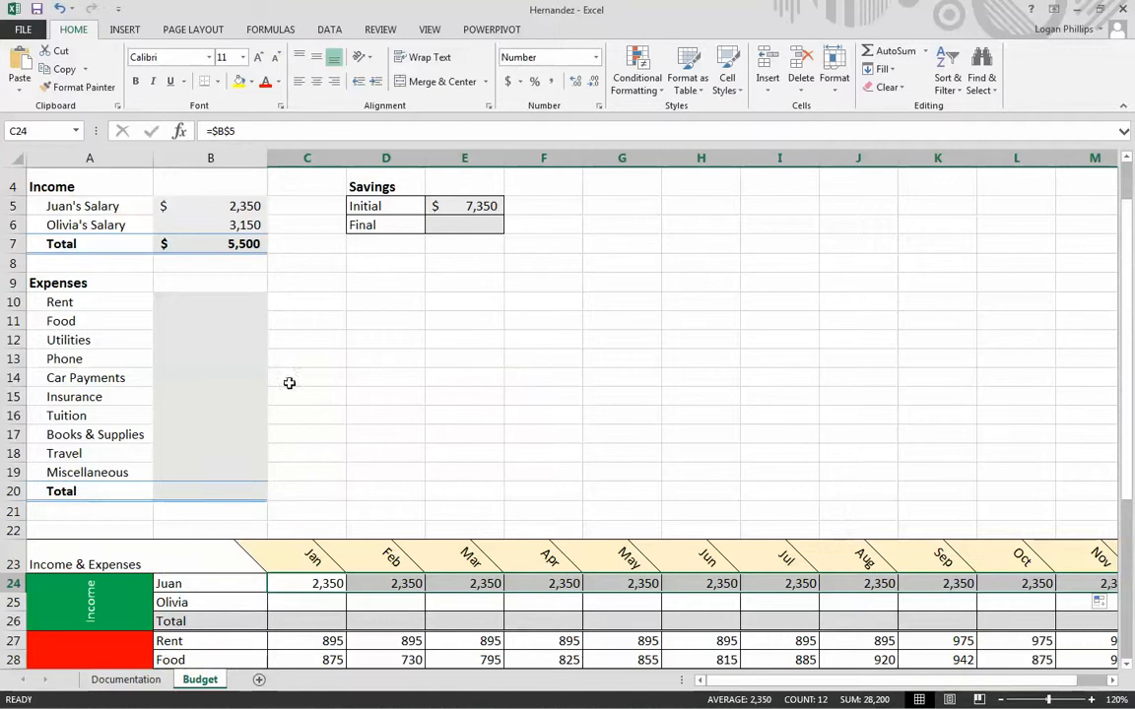
click(316, 598)
text(=)
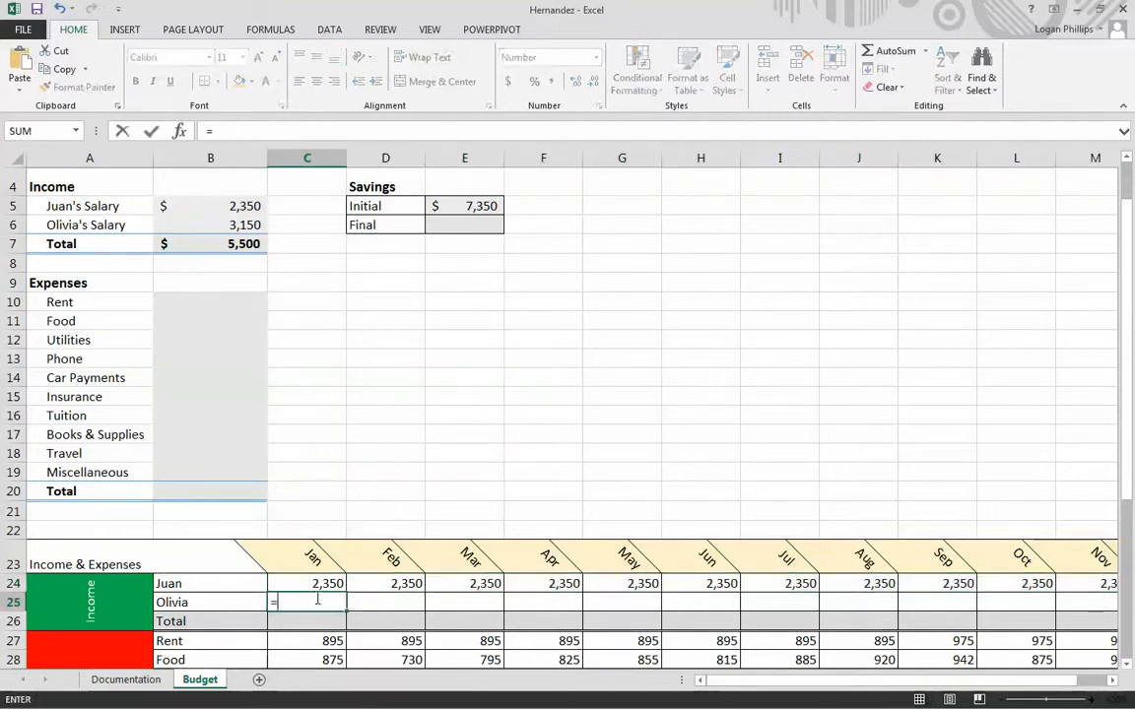
click(228, 225)
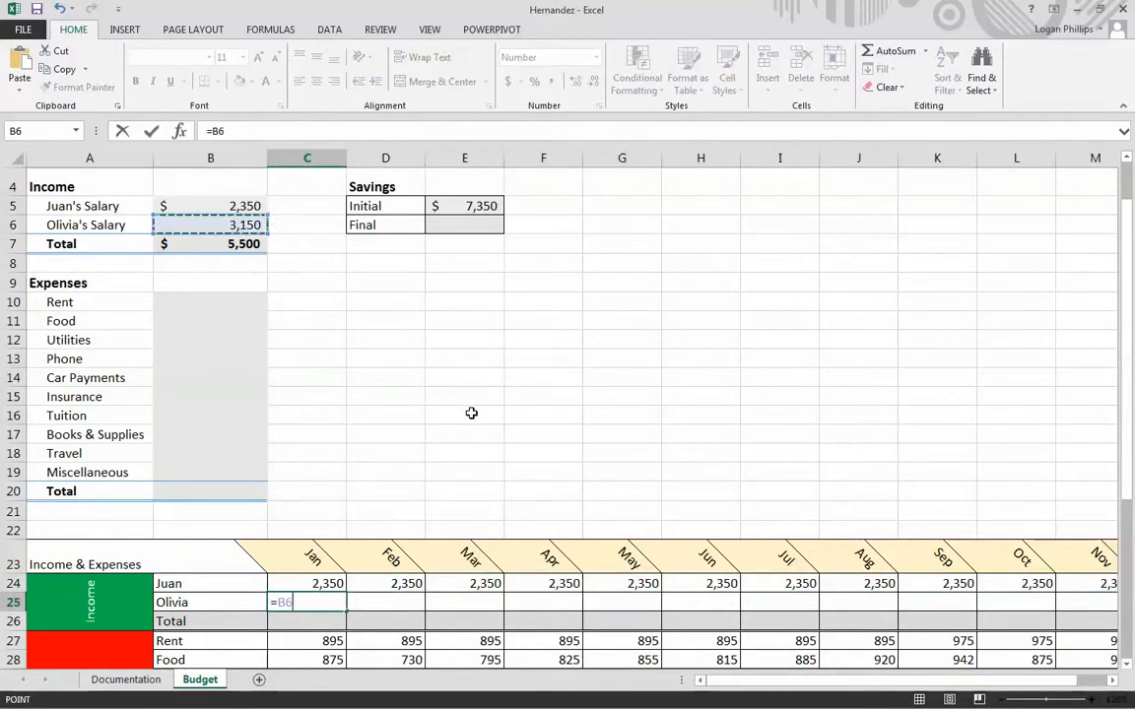
click(216, 131)
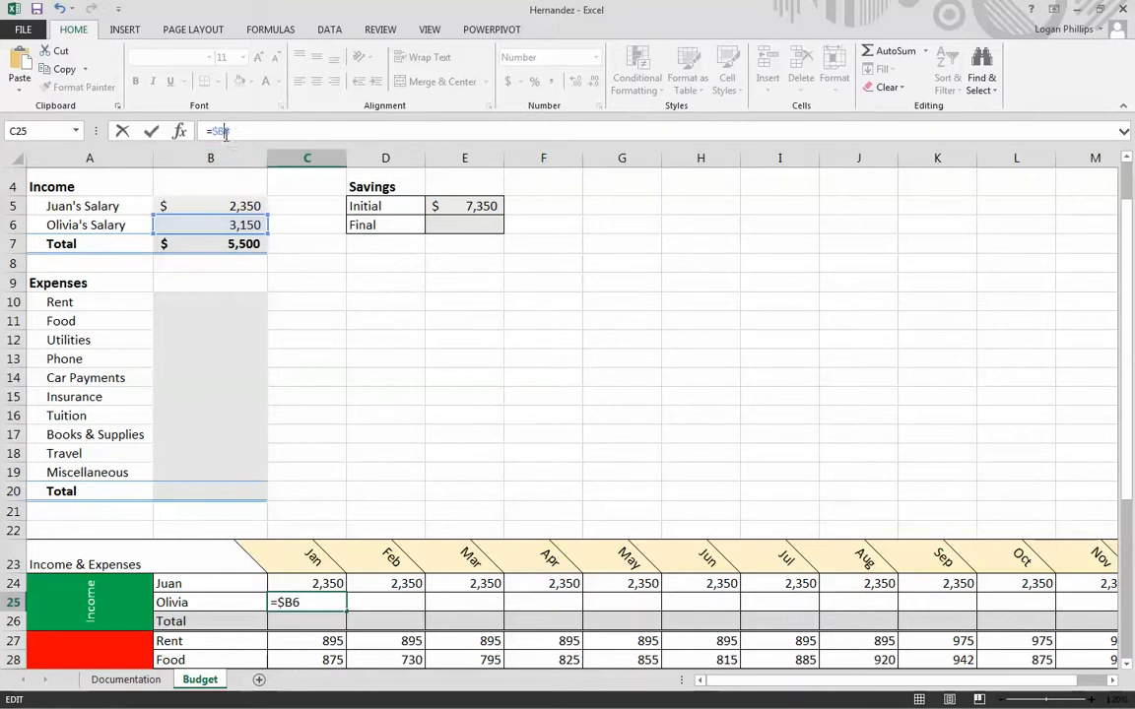
text($)
key(Return)
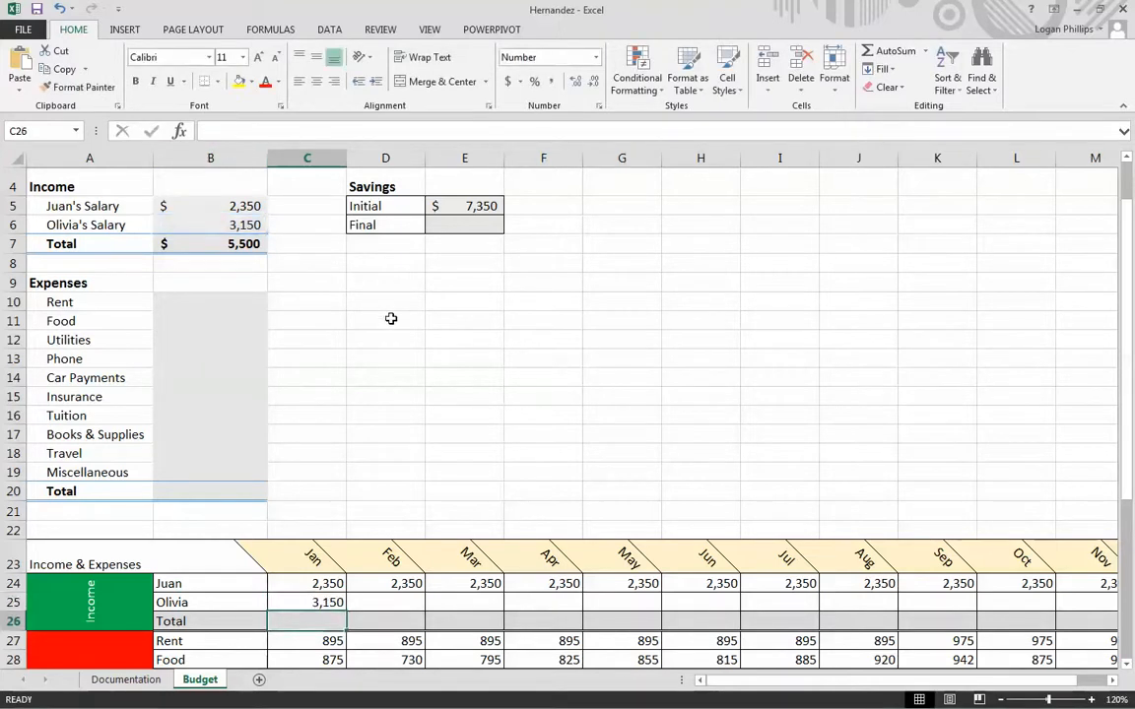
Fill the second salary formula from C25 across row 25 through December in N25.
scroll(390, 316, down, 3)
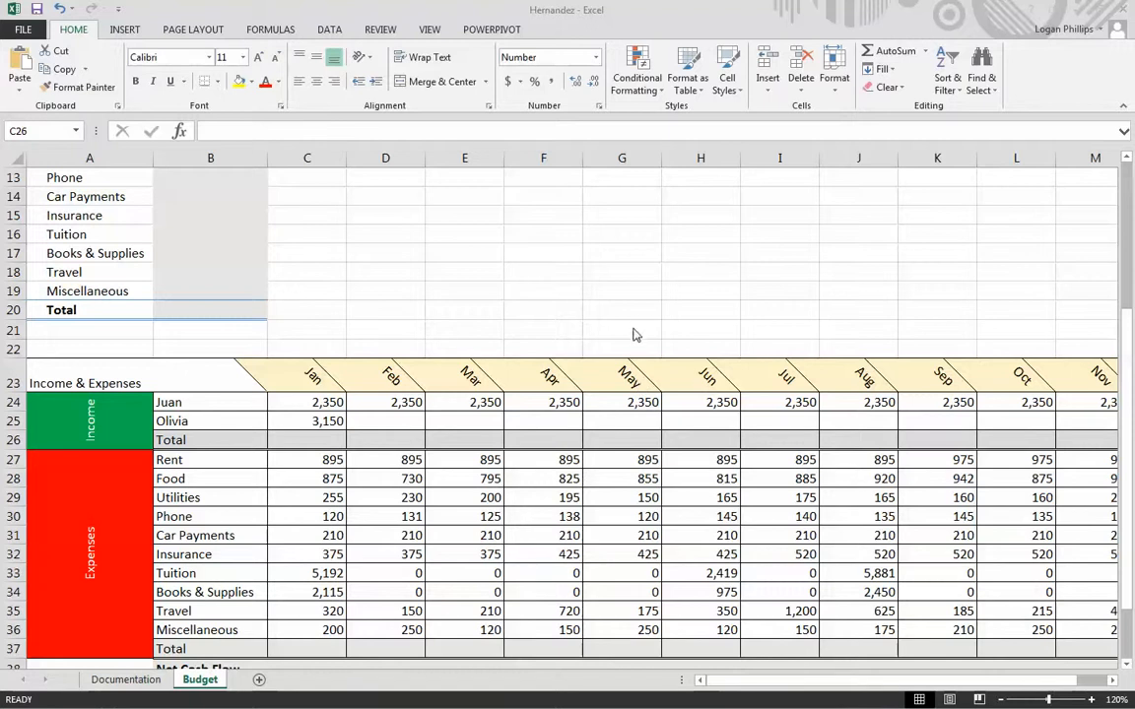
click(587, 303)
click(333, 421)
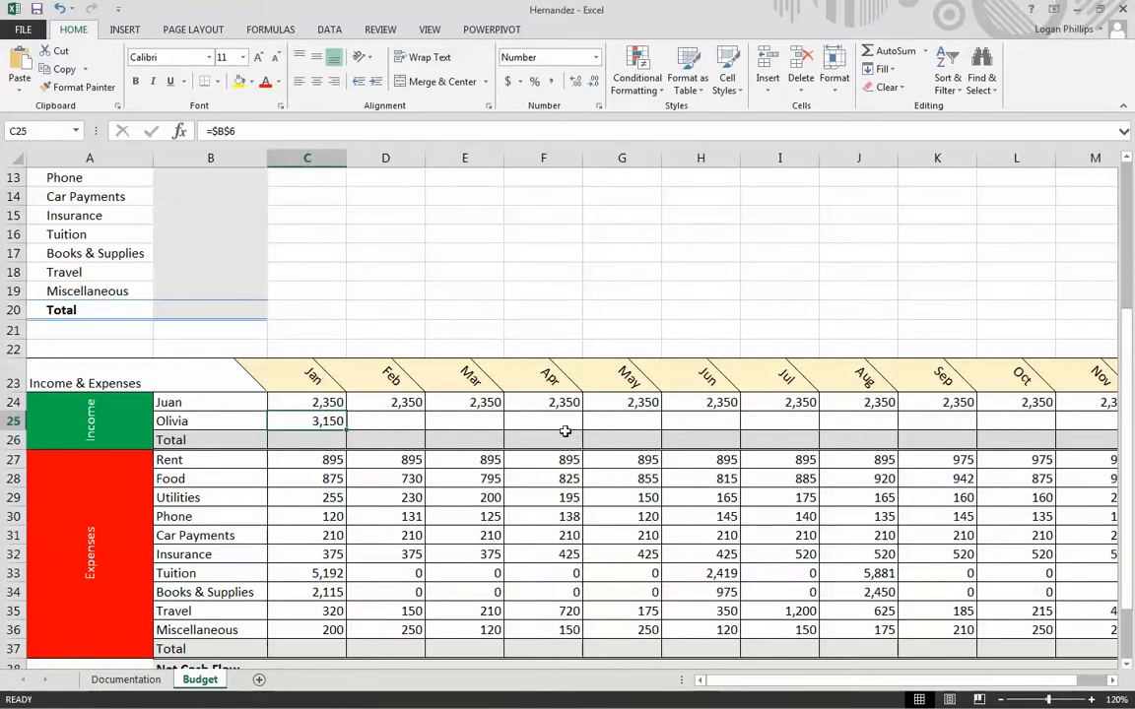
drag(345, 428, 937, 415)
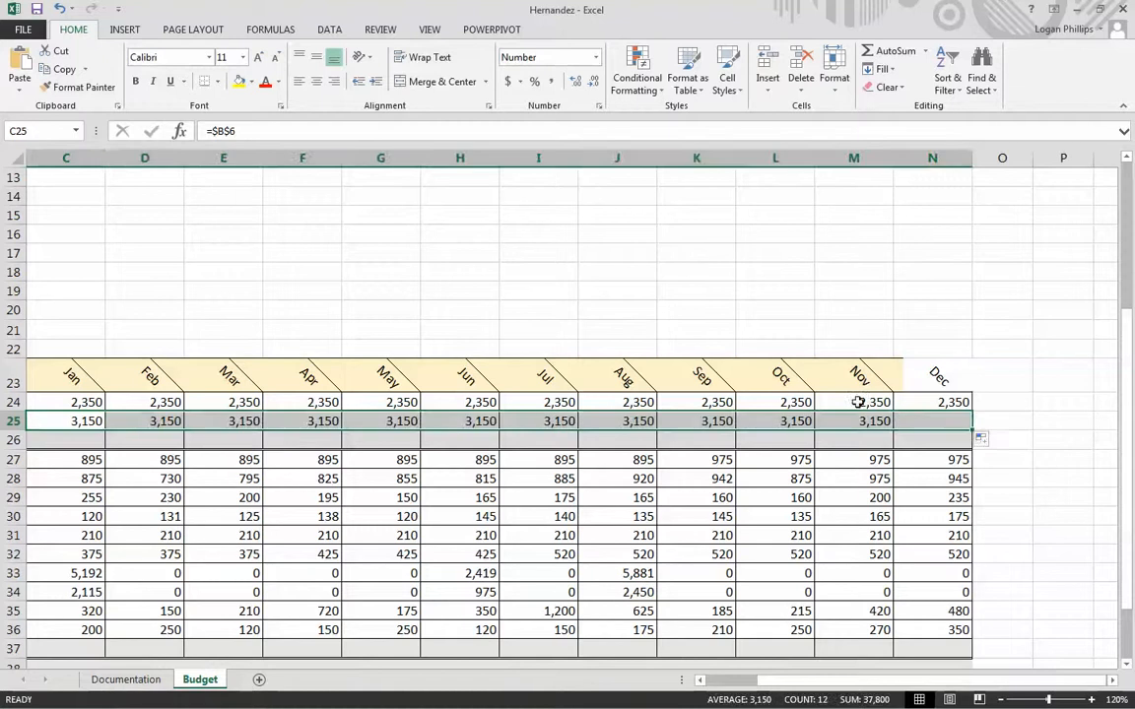
click(461, 270)
scroll(371, 438, left, 2)
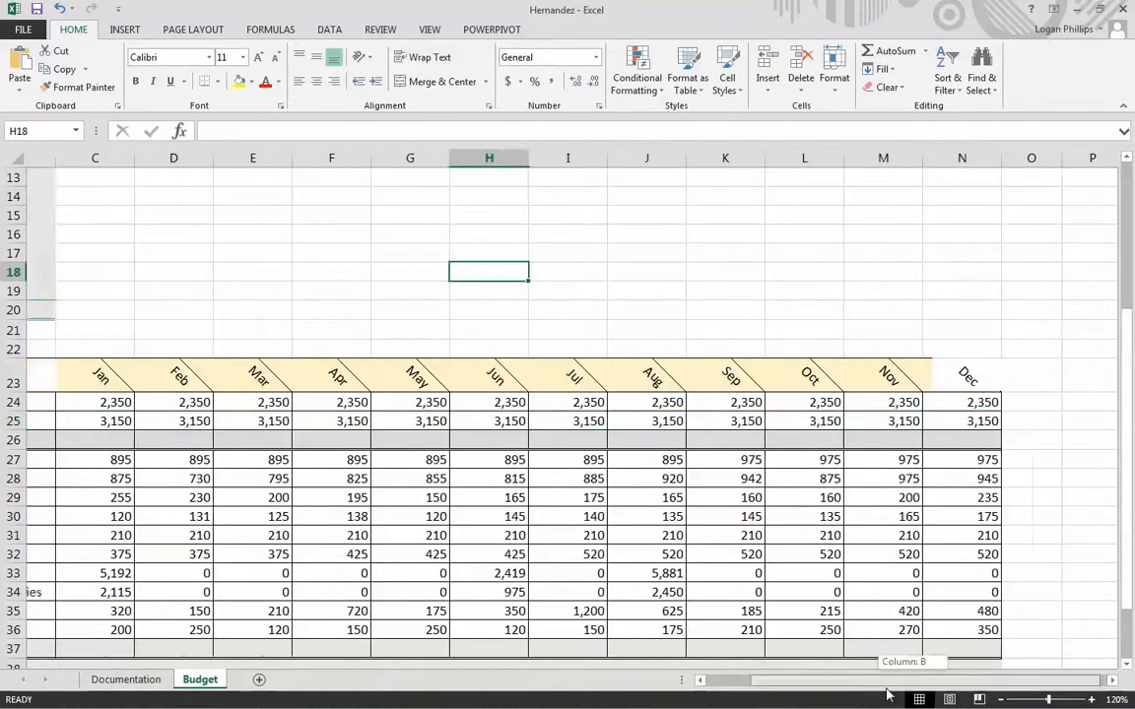
Compare the absolute references in the January formulas C25 and C24 with their source cells B6 and B5.
click(335, 423)
scroll(304, 329, up, 3)
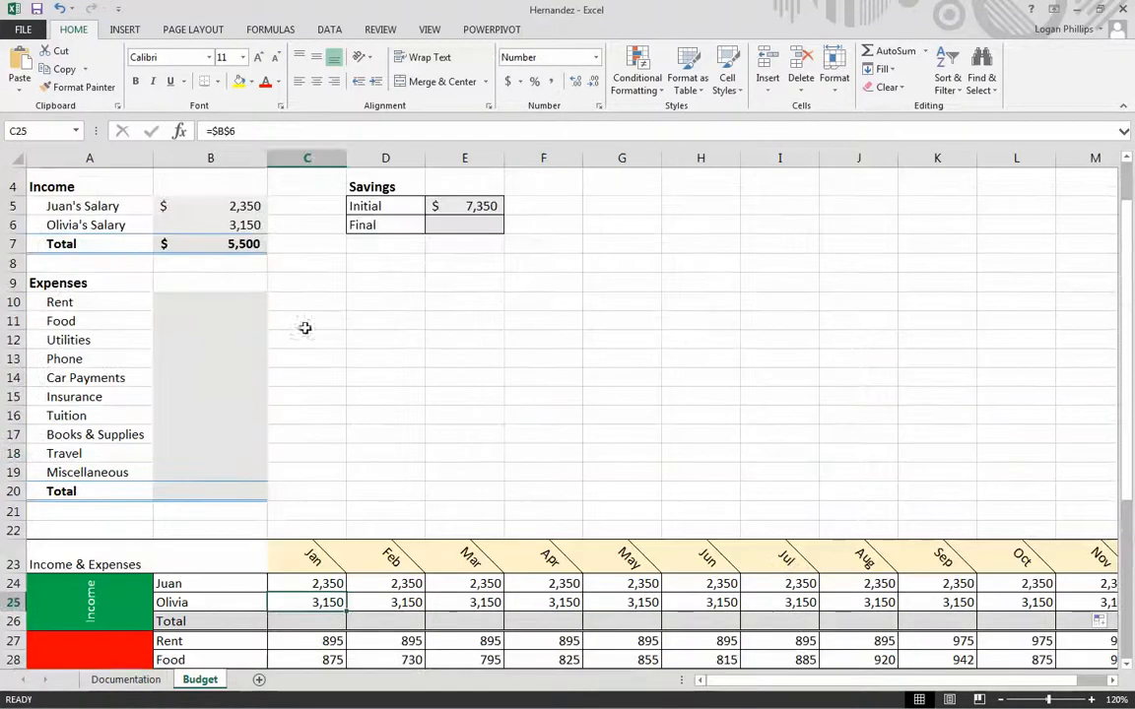
click(248, 228)
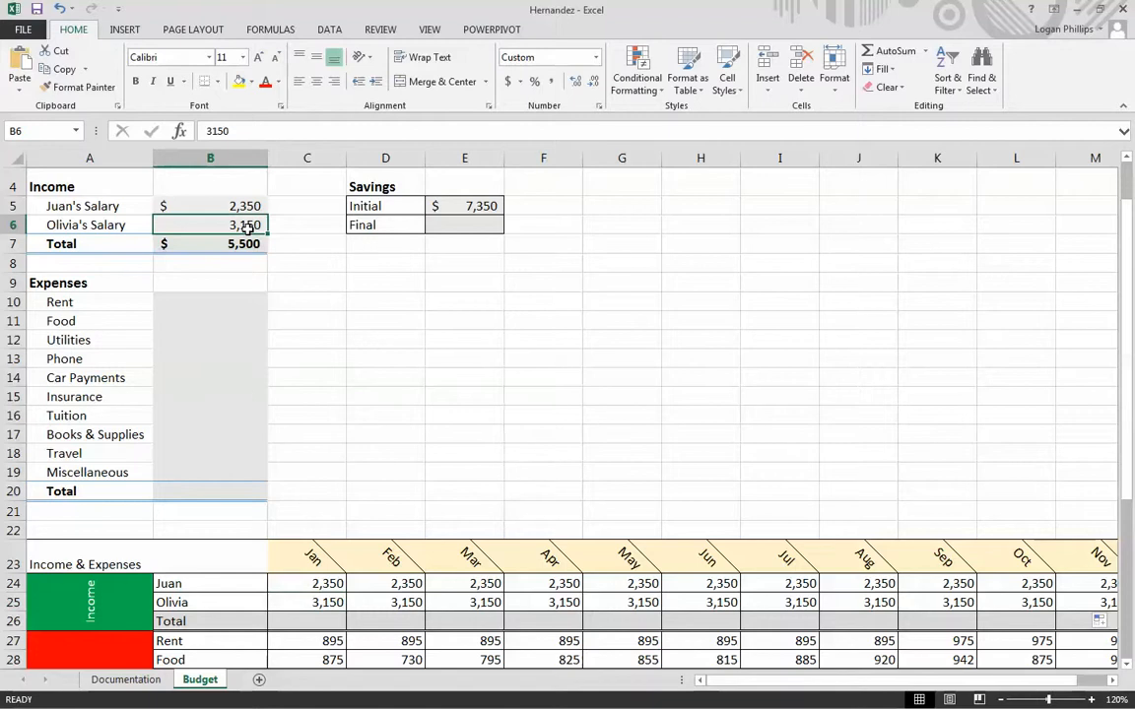
click(340, 584)
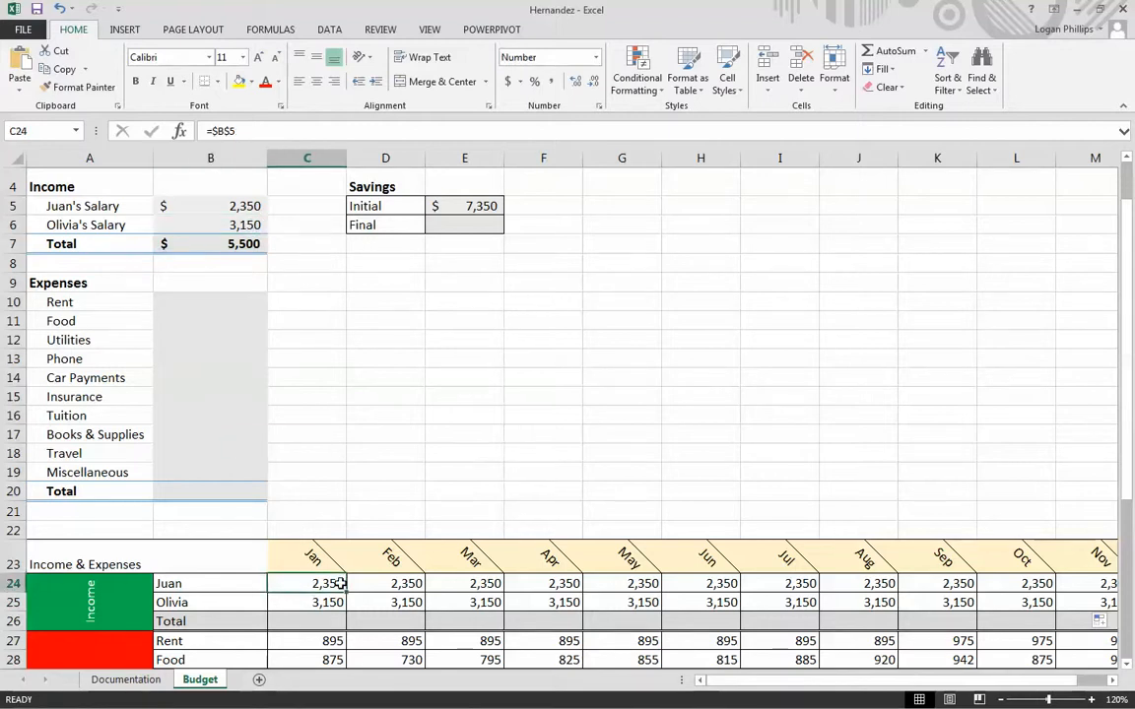
click(232, 205)
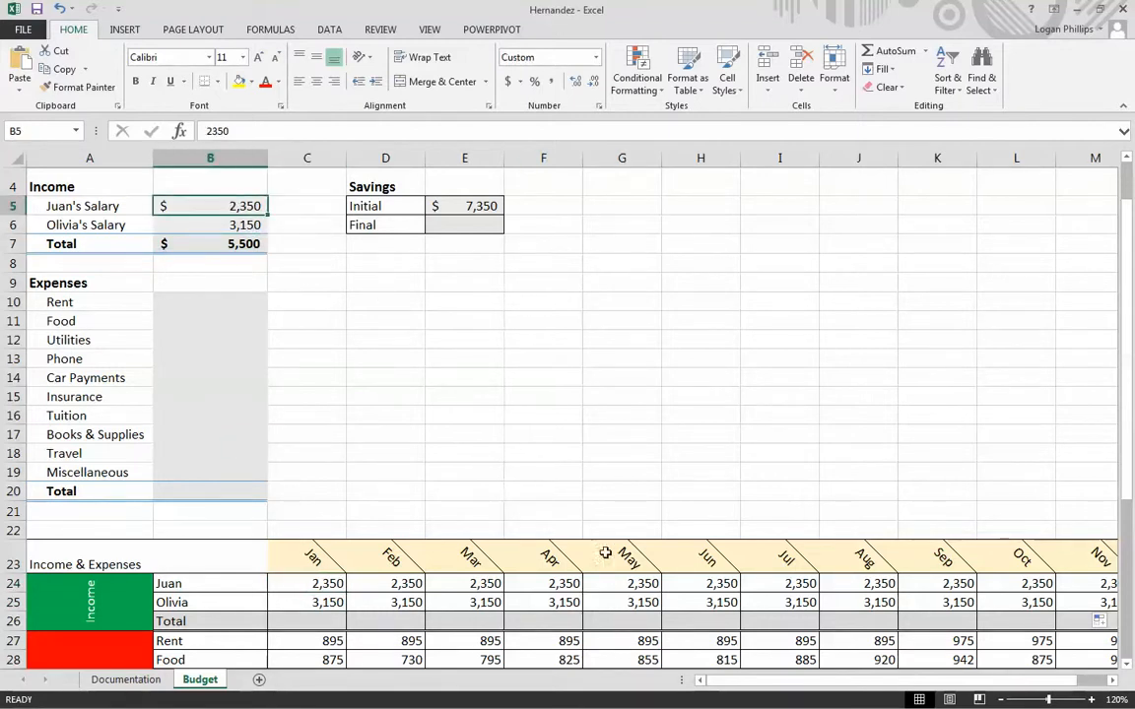
scroll(612, 382, down, 1)
click(618, 381)
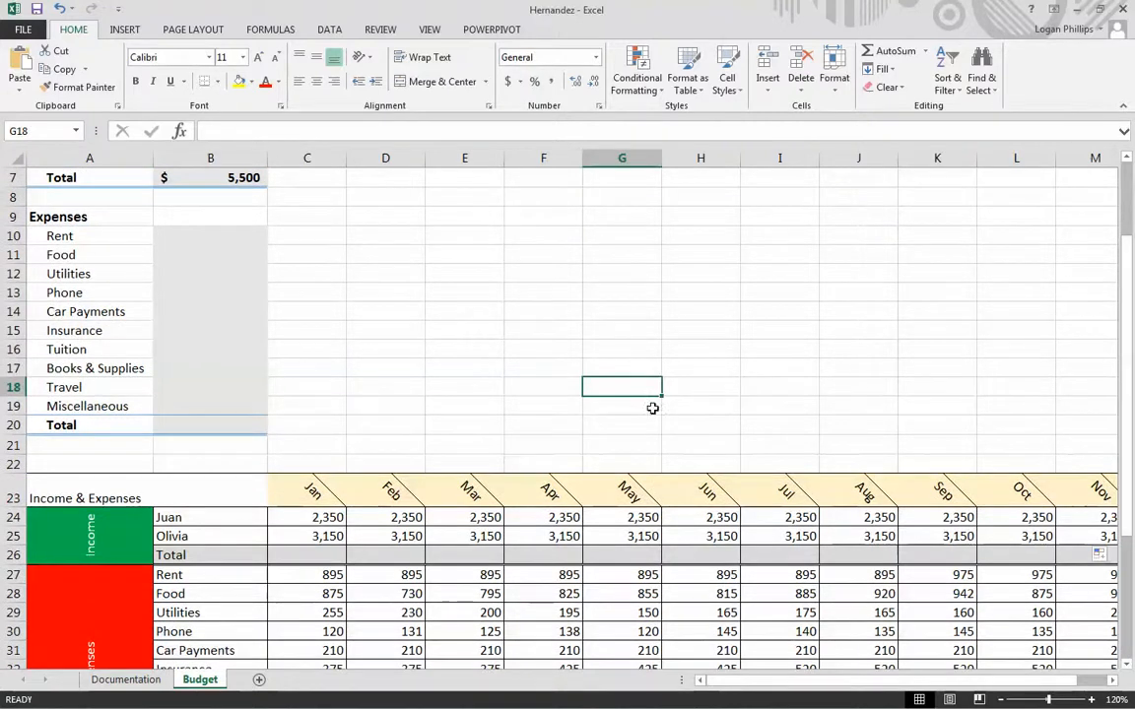
click(513, 349)
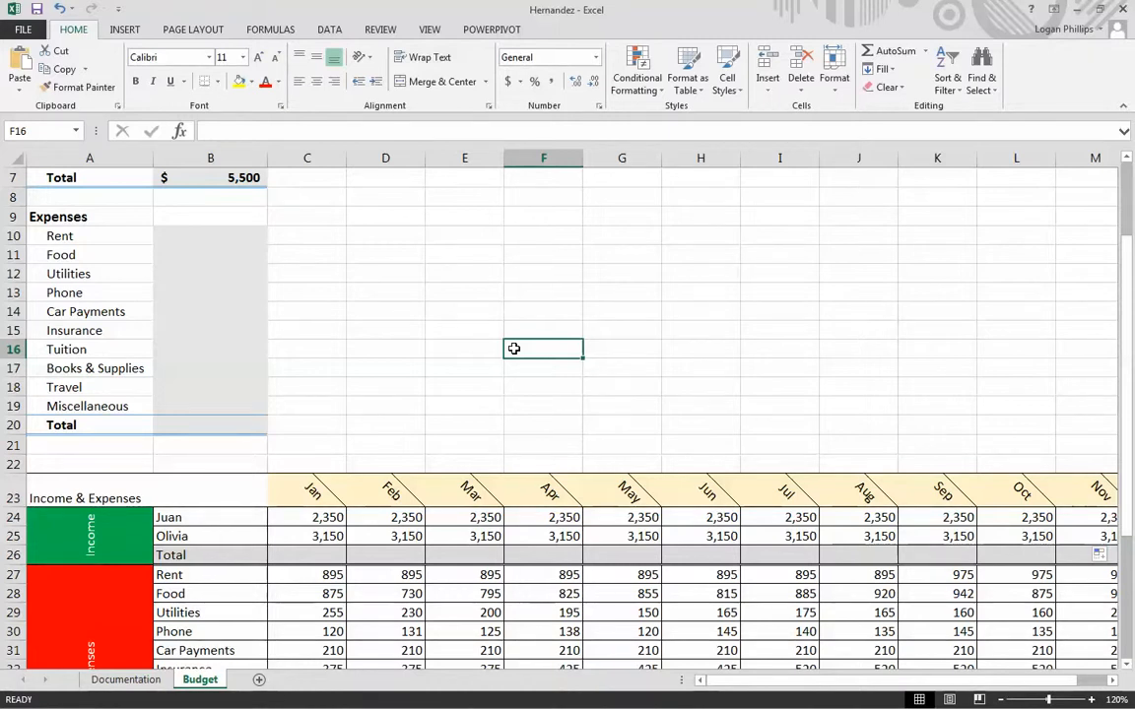
Enter the formula =C24+C25 in C26 to total the January income.
scroll(514, 345, down, 2)
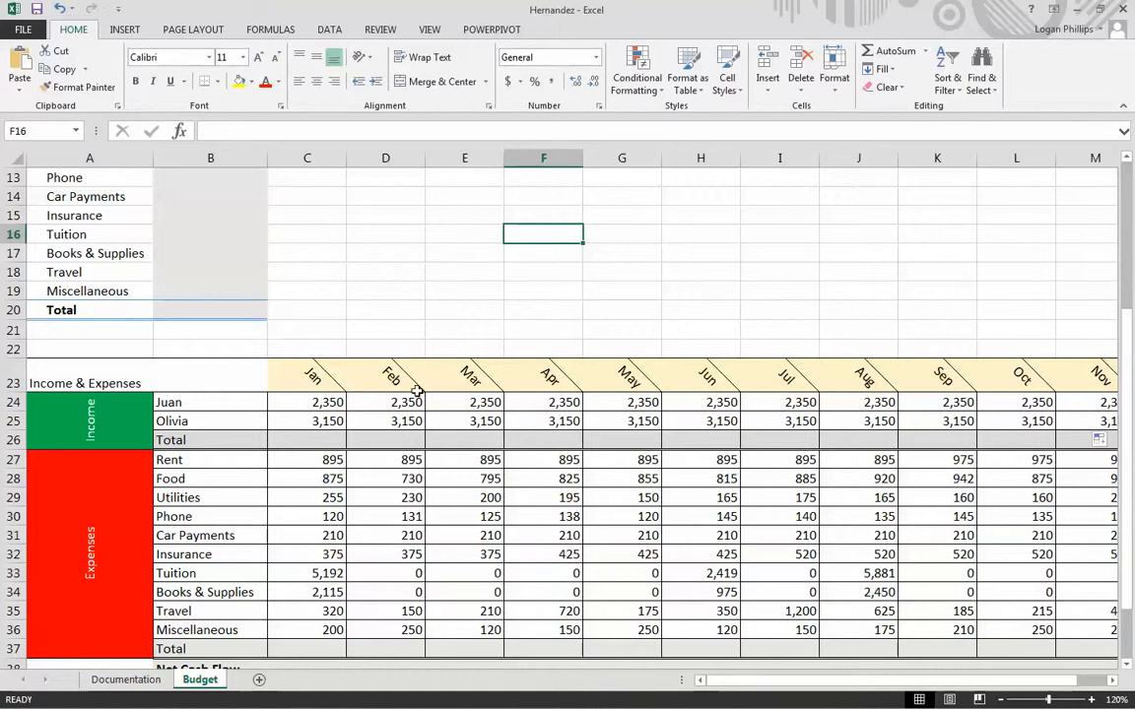
click(22, 444)
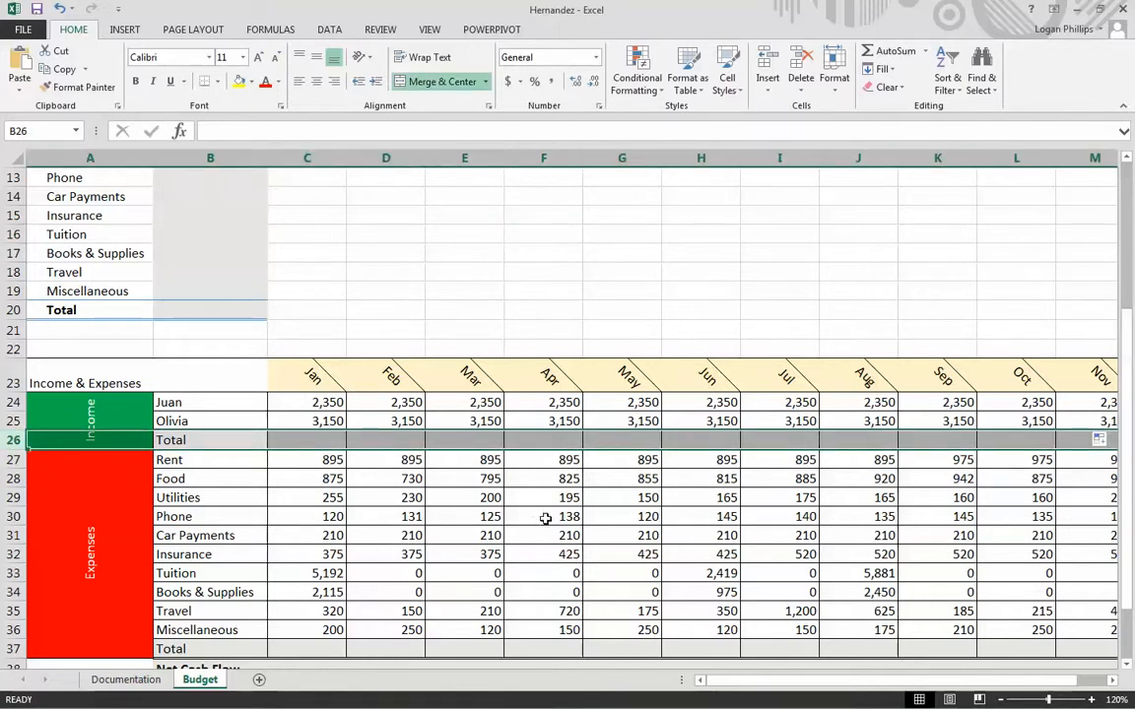
click(321, 439)
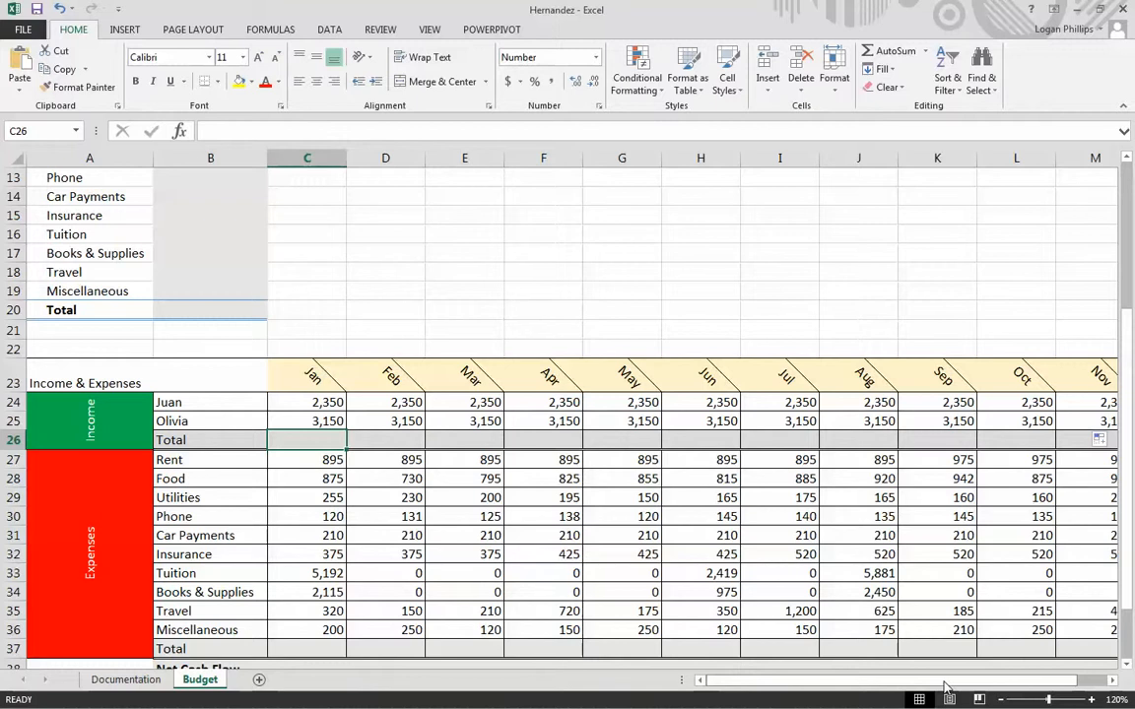
text(=)
key(Up)
key(Up)
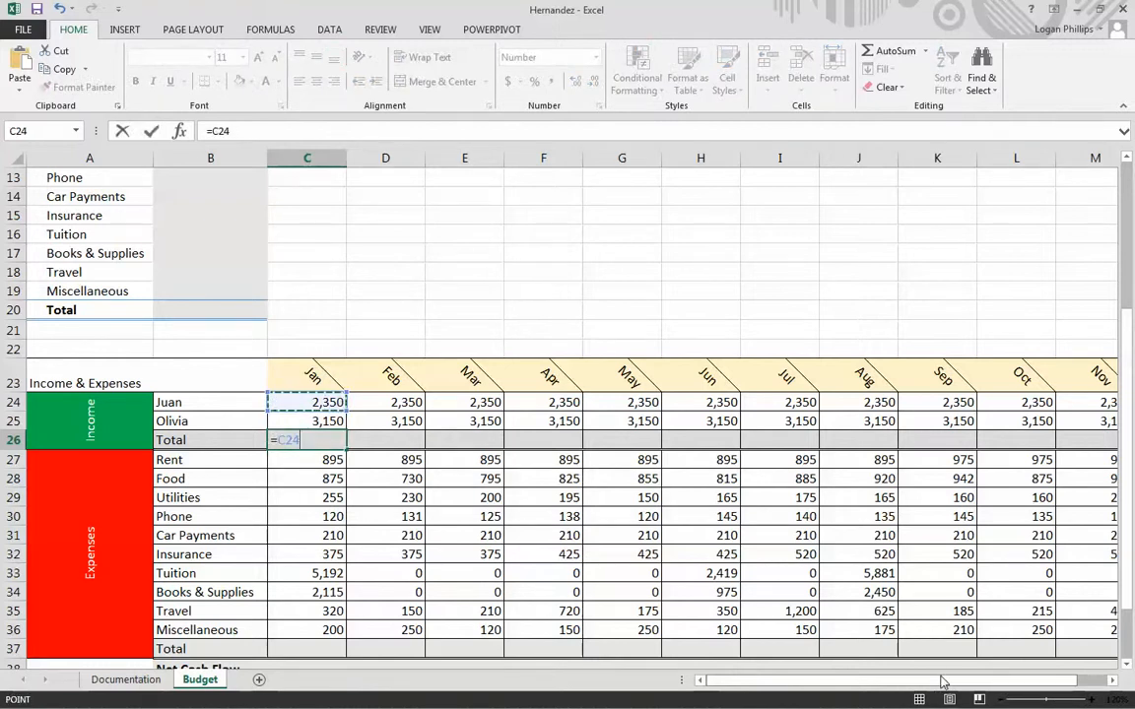
text(+)
key(Up)
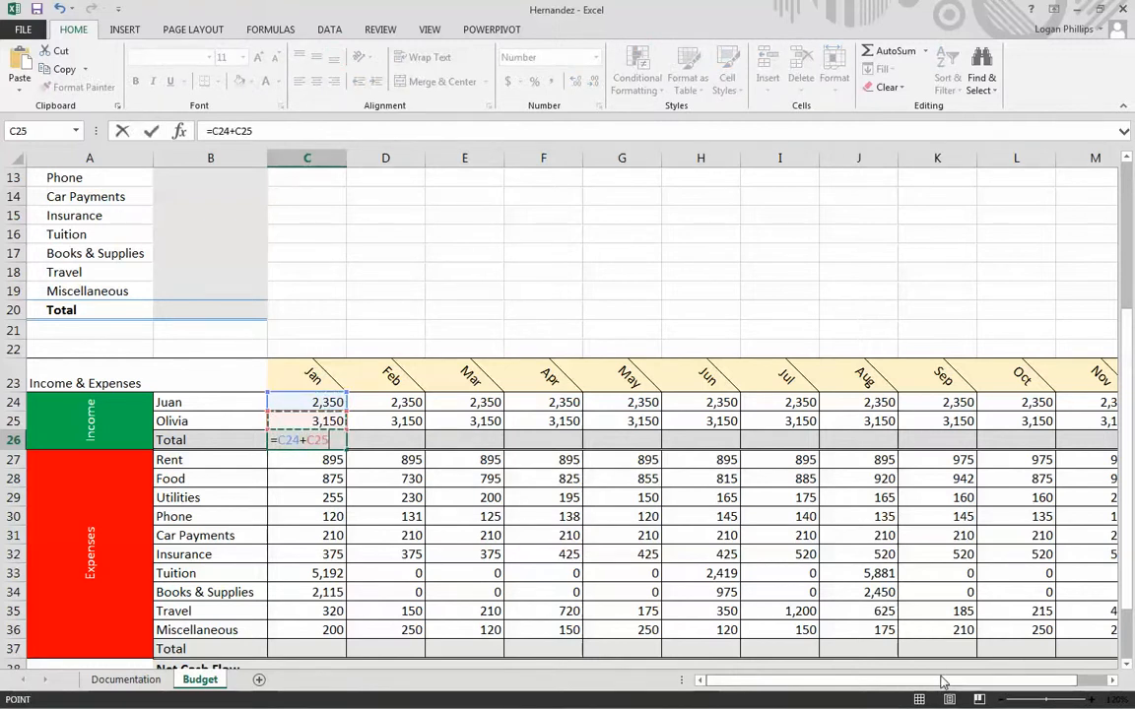
key(Return)
key(Up)
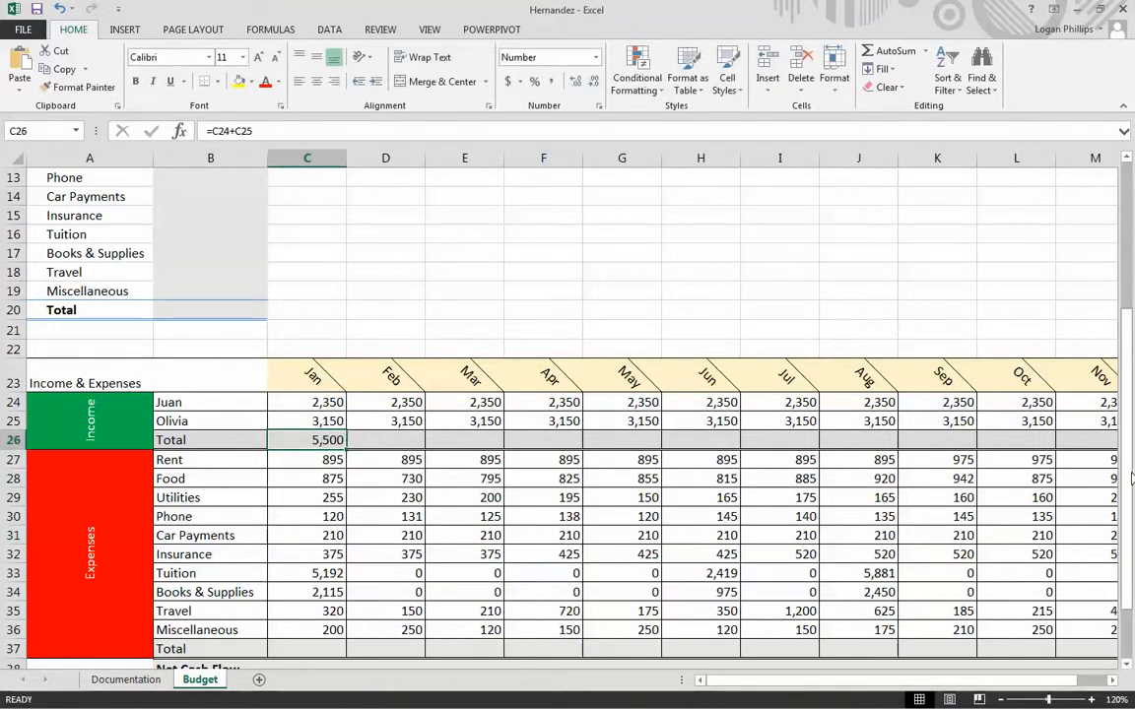
Copy the January income total in C26 across row 26 through December.
click(405, 440)
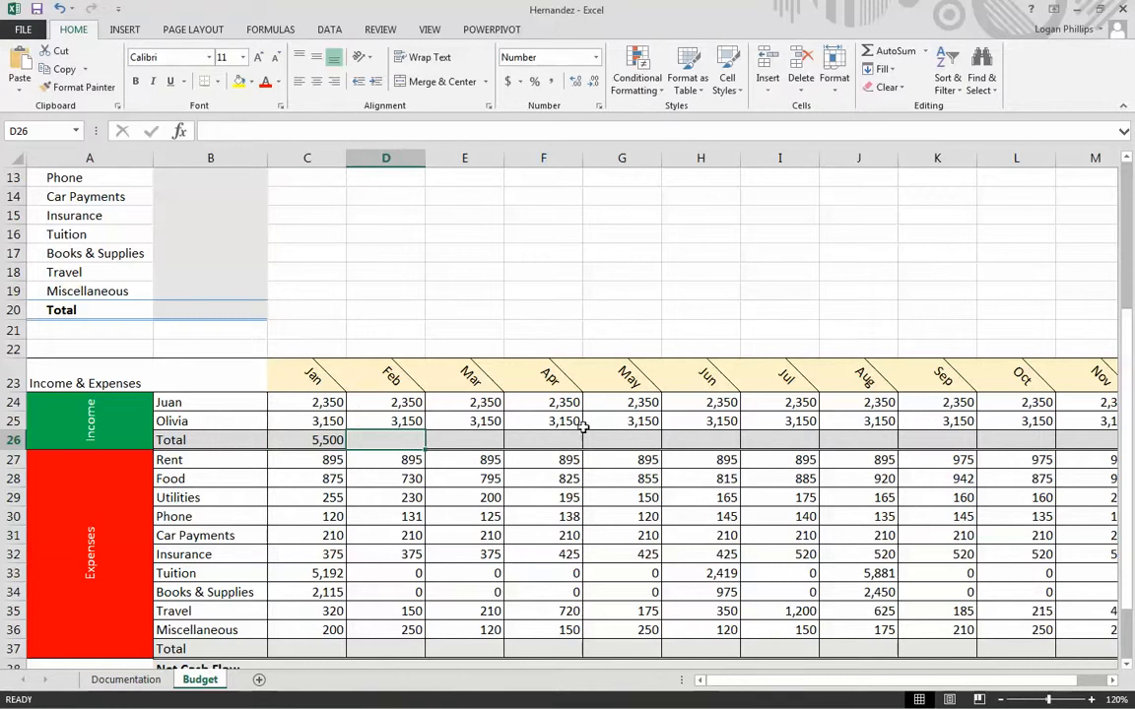
click(333, 439)
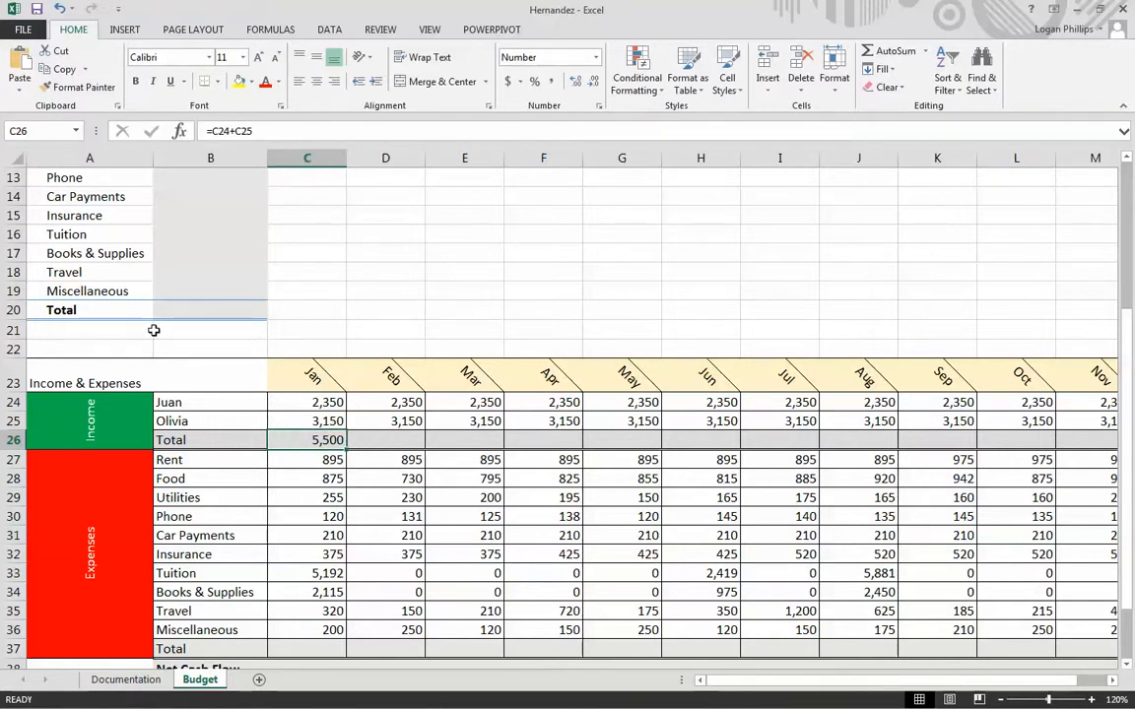
key(ctrl+c)
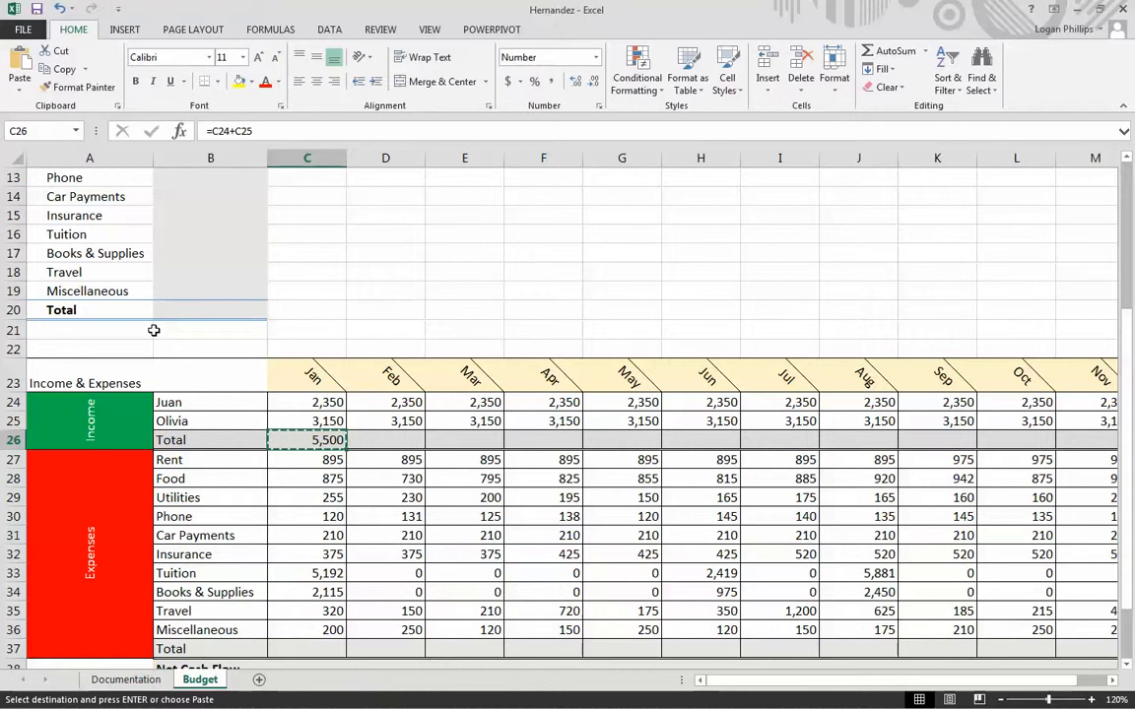
key(shift+Right)
key(shift+Right)
key(shift+Right)
key(shift+Right)
key(shift+Right)
key(shift+Right)
key(shift+Right)
key(shift+Right)
key(shift+Right)
key(shift+Right)
key(shift+Right)
key(shift+Right)
key(Return)
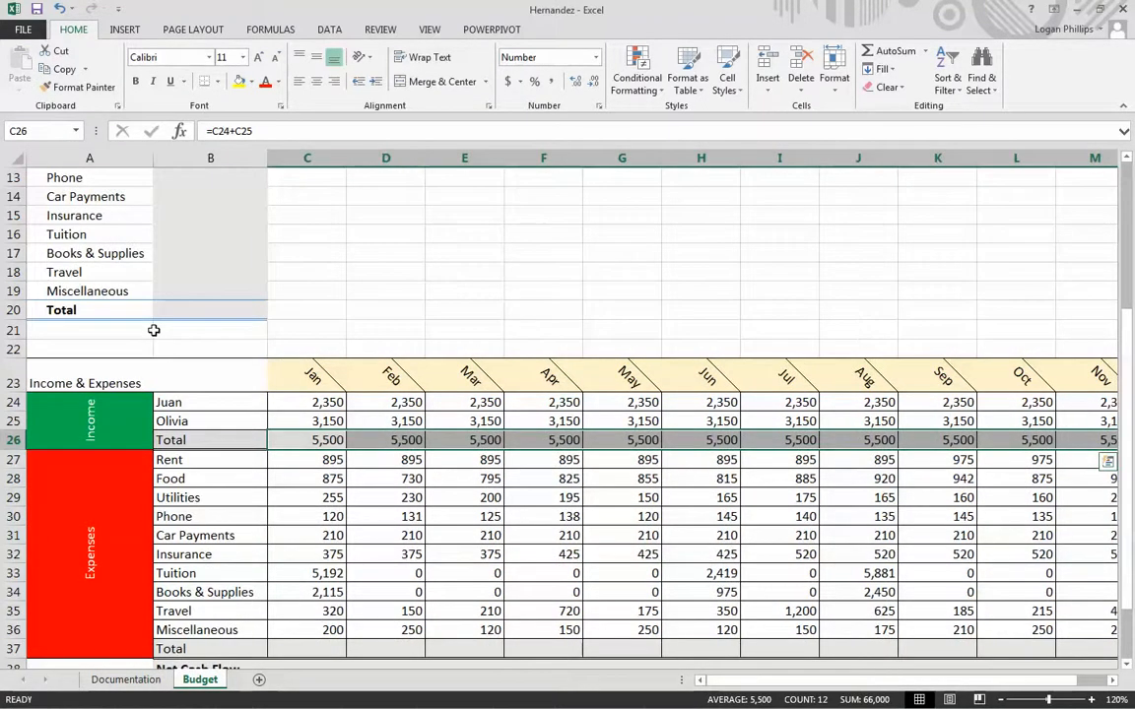
click(299, 254)
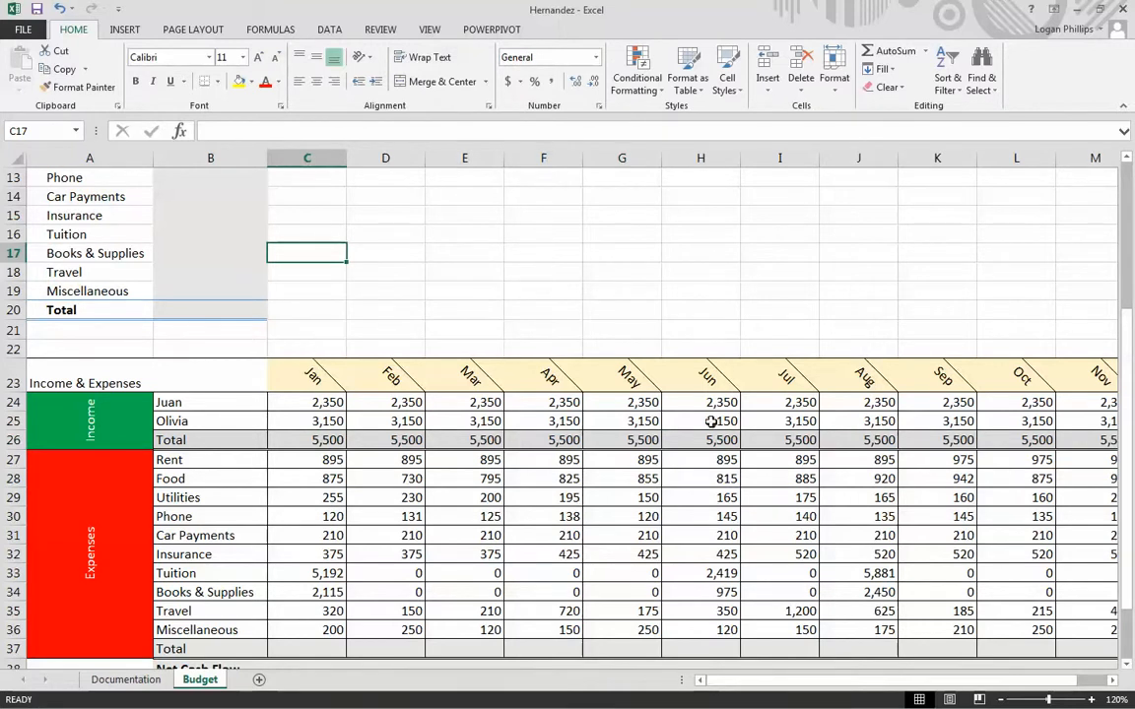
Review the expense rows 27 through 37 of the Income & Expenses table.
click(711, 305)
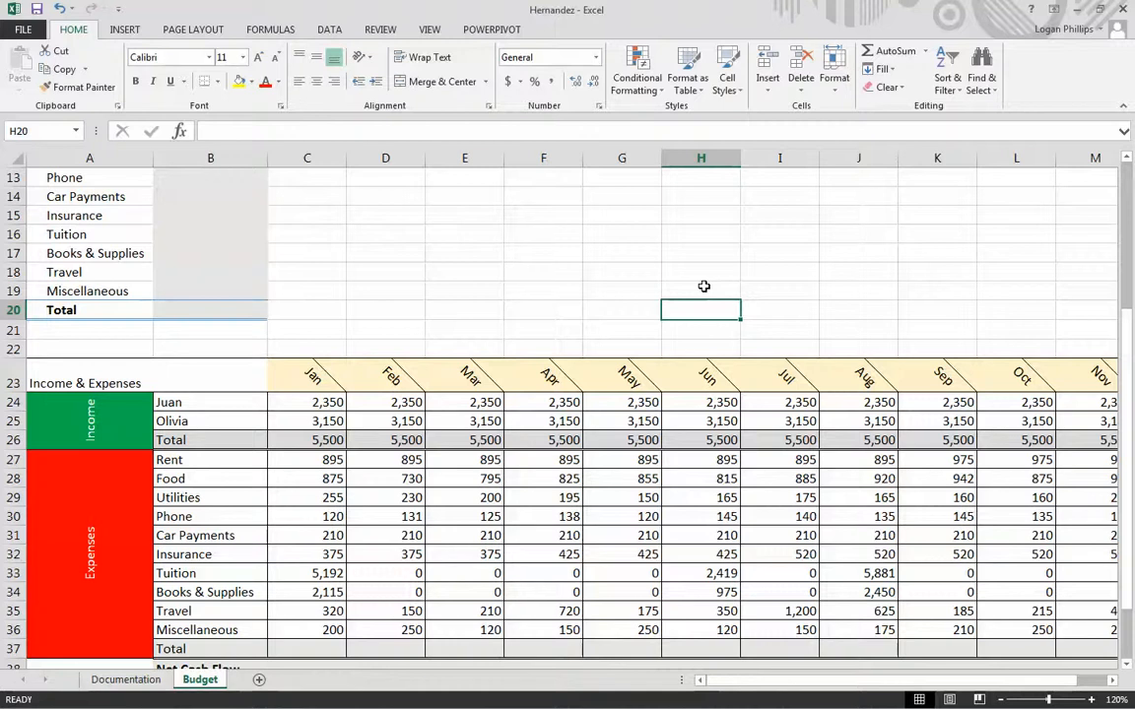
scroll(709, 295, down, 4)
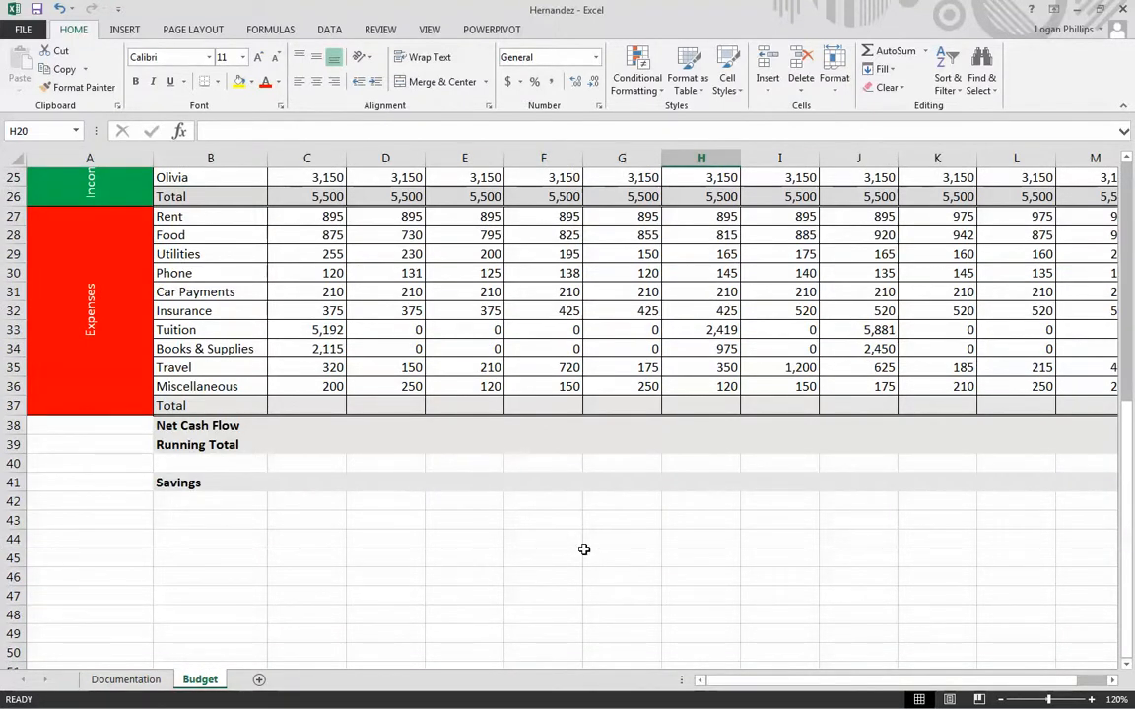
scroll(241, 487, up, 1)
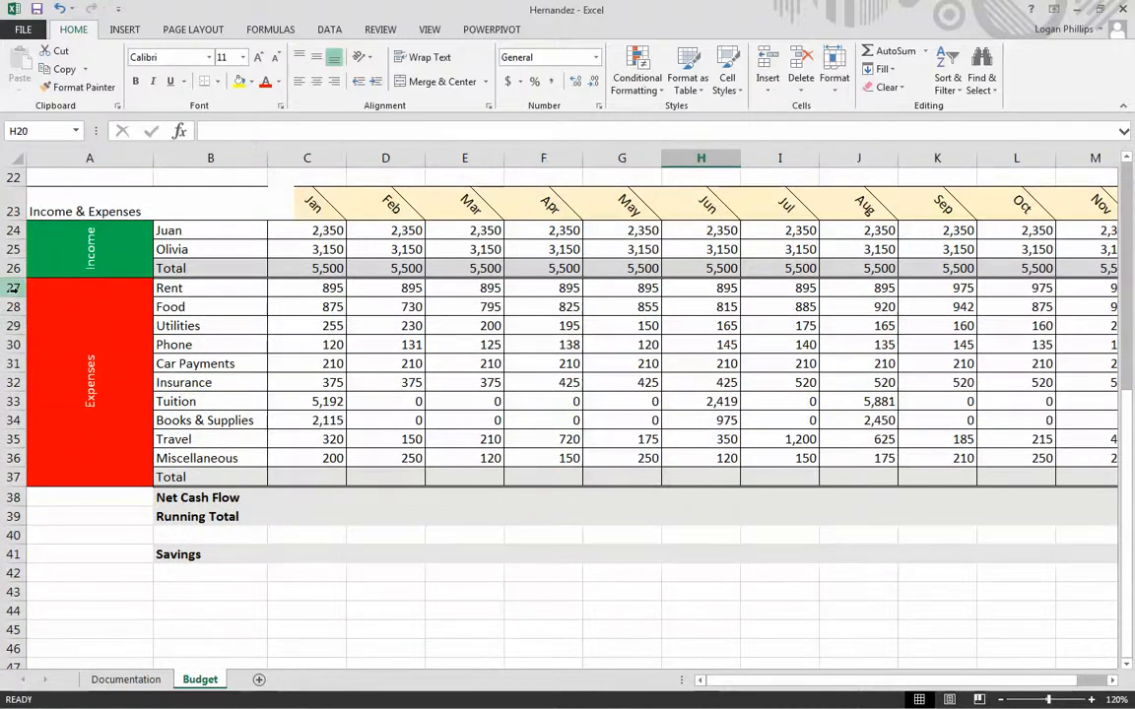
click(14, 287)
drag(14, 287, 14, 477)
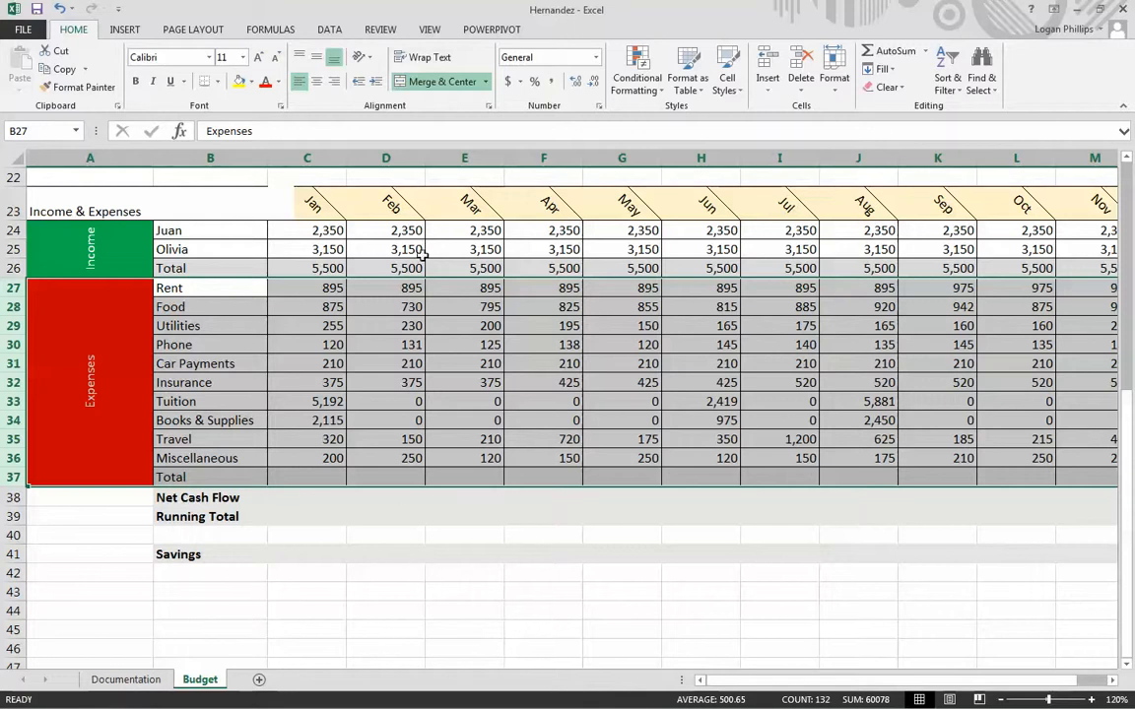
click(470, 573)
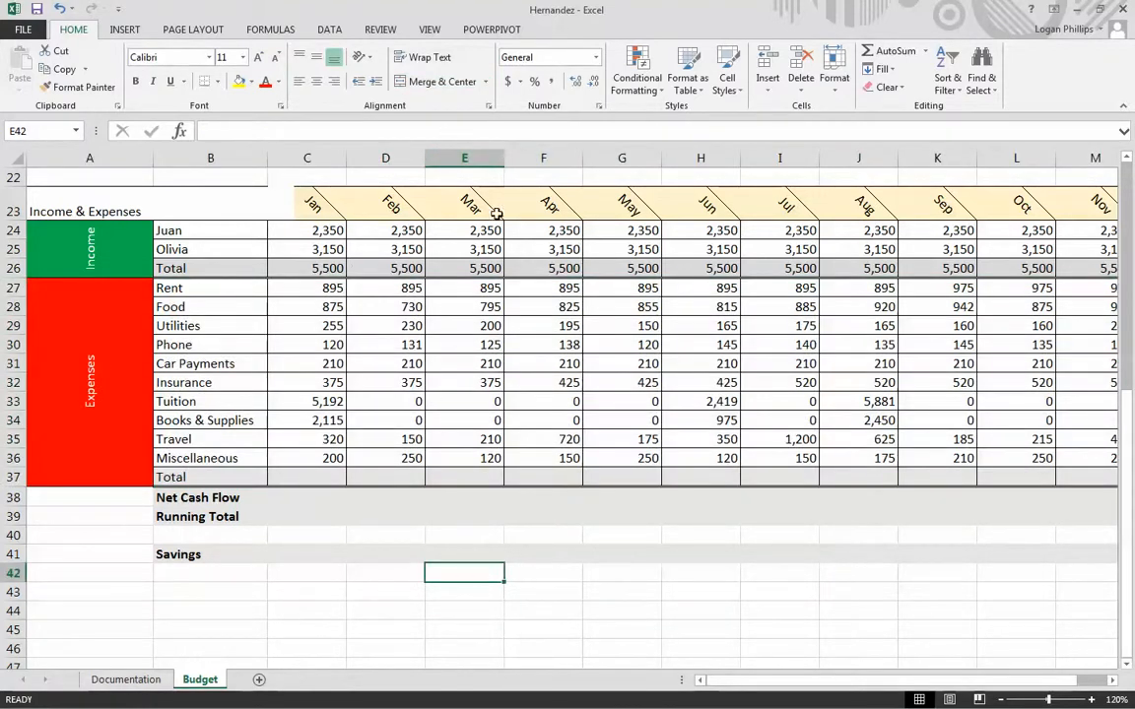
Total the January expenses in C37 by inserting the SUM function with the range C27:C36.
click(305, 477)
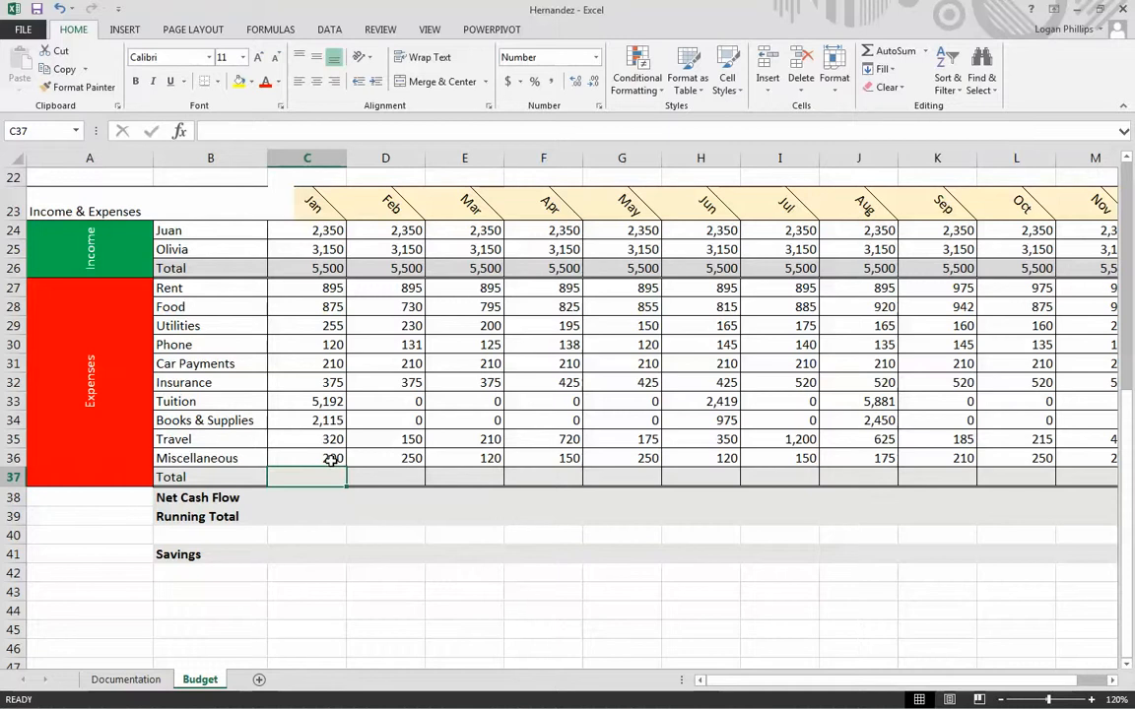
click(182, 131)
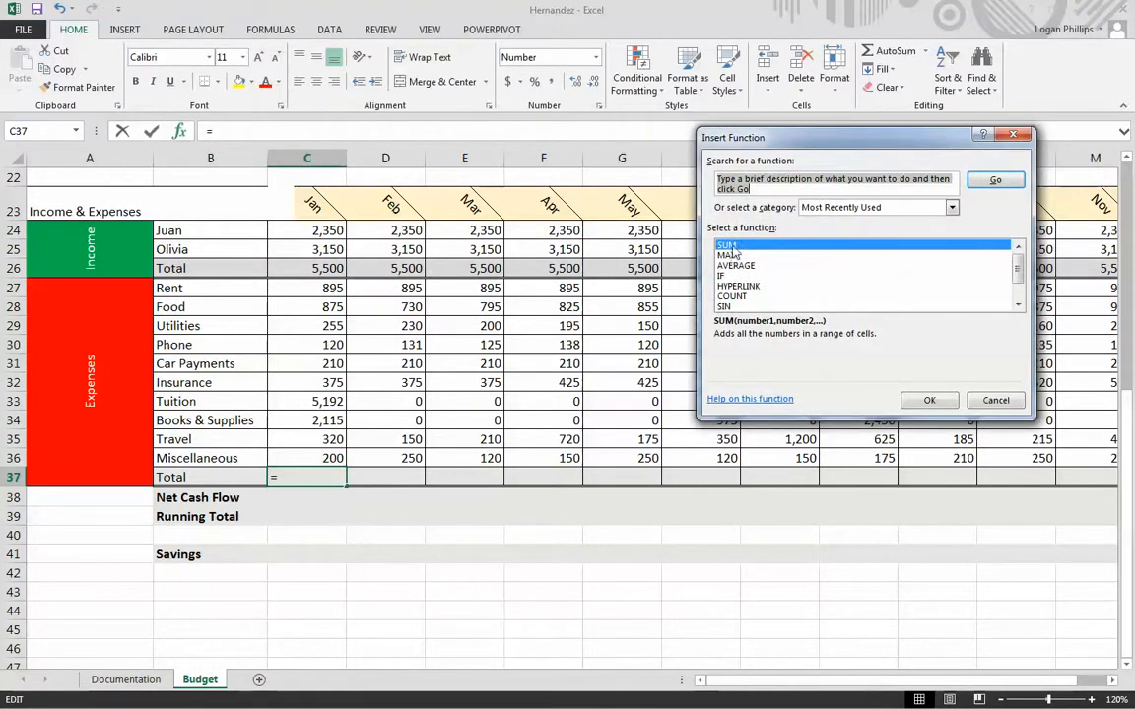
click(930, 400)
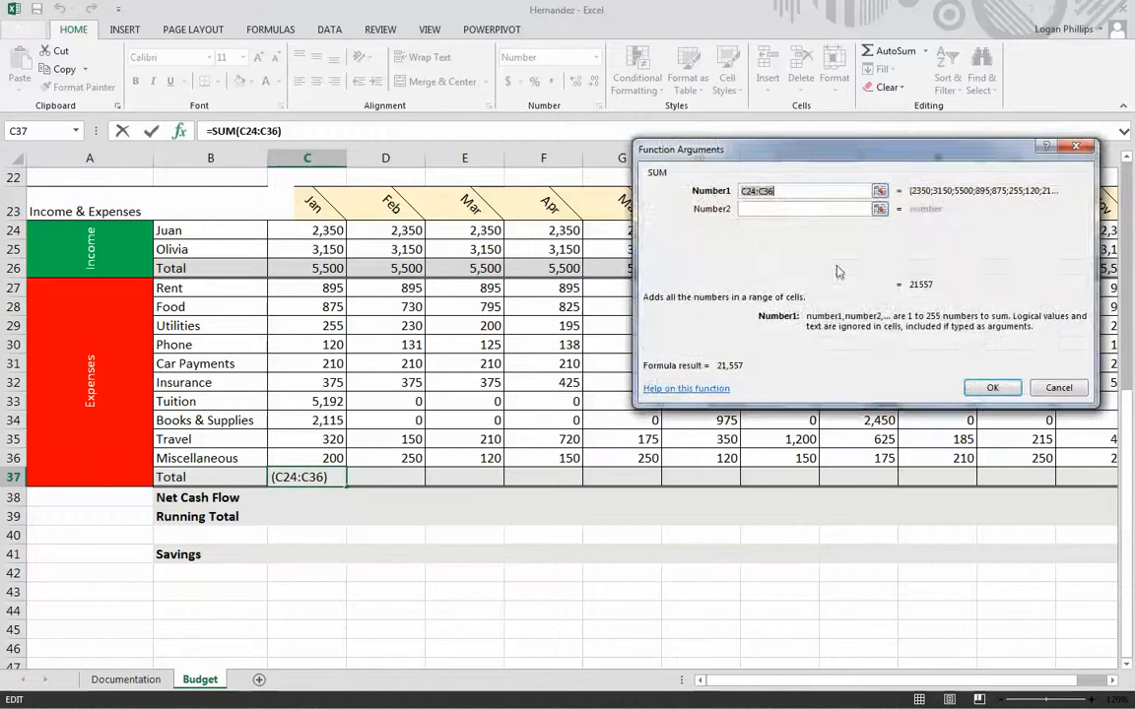
drag(321, 282, 335, 458)
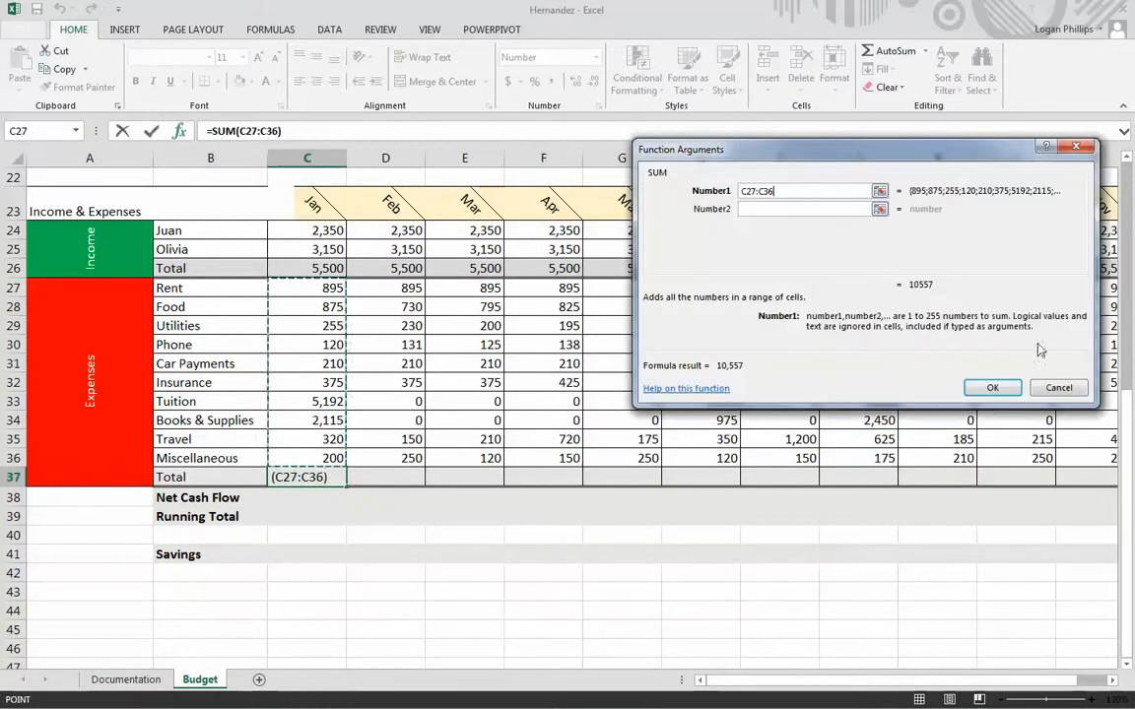
click(992, 387)
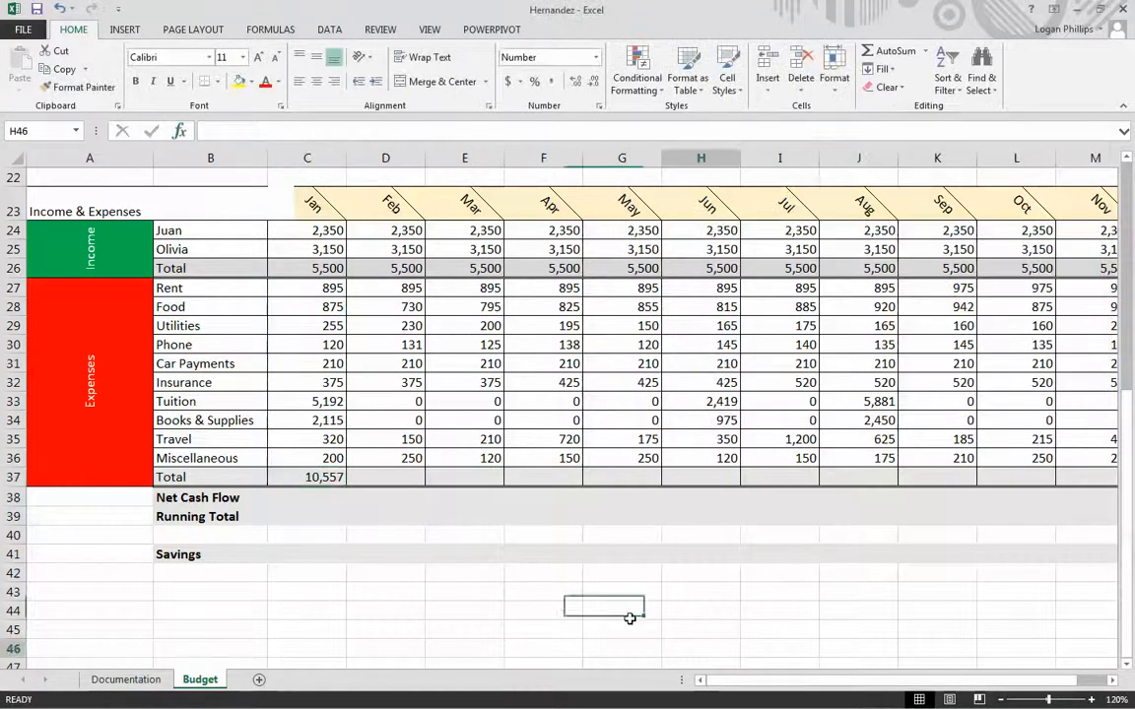
Enter the formula =SUM(D27:D36) in D37 to total the February expenses.
click(405, 478)
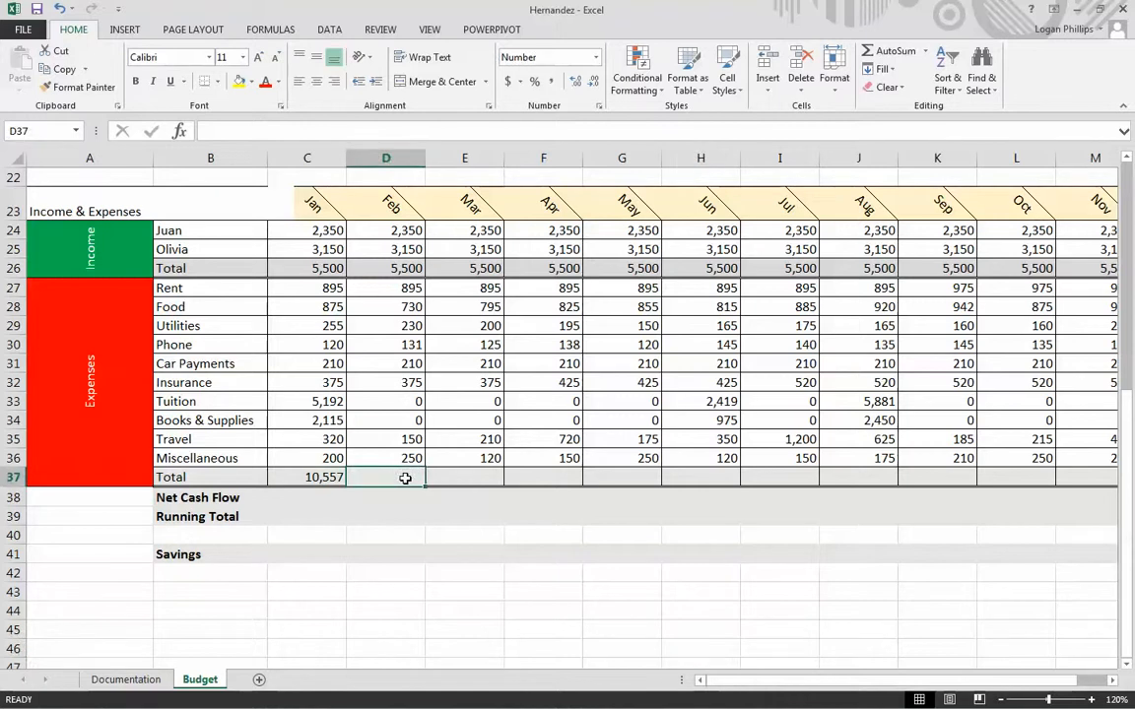
text(=SUM()
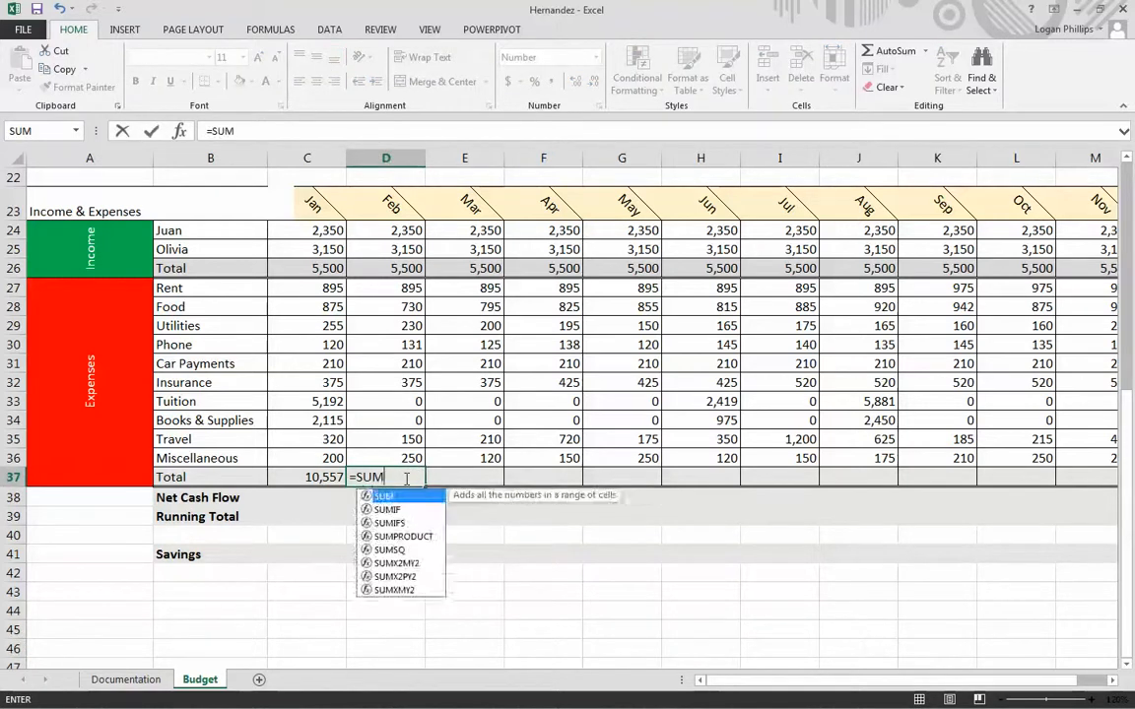
key(Up)
key(shift+Up)
key(shift+Up)
key(shift+Up)
key(shift+Up)
key(shift+Up)
key(shift+Up)
key(shift+Up)
key(shift+Up)
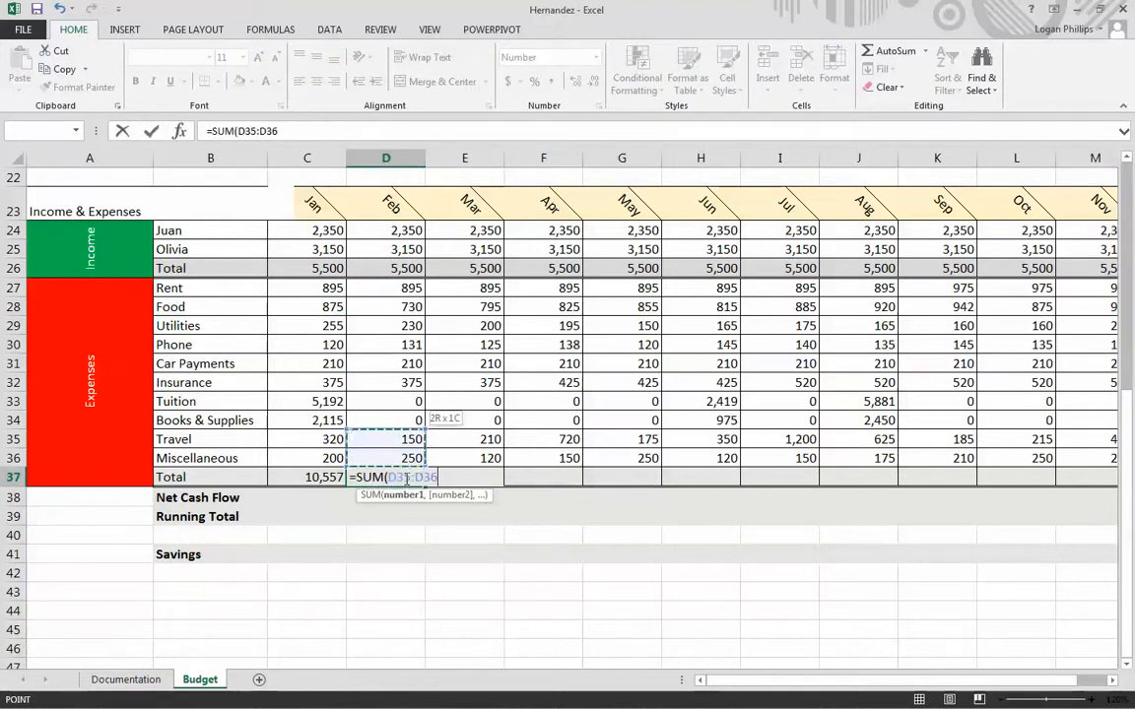
key(shift+Up)
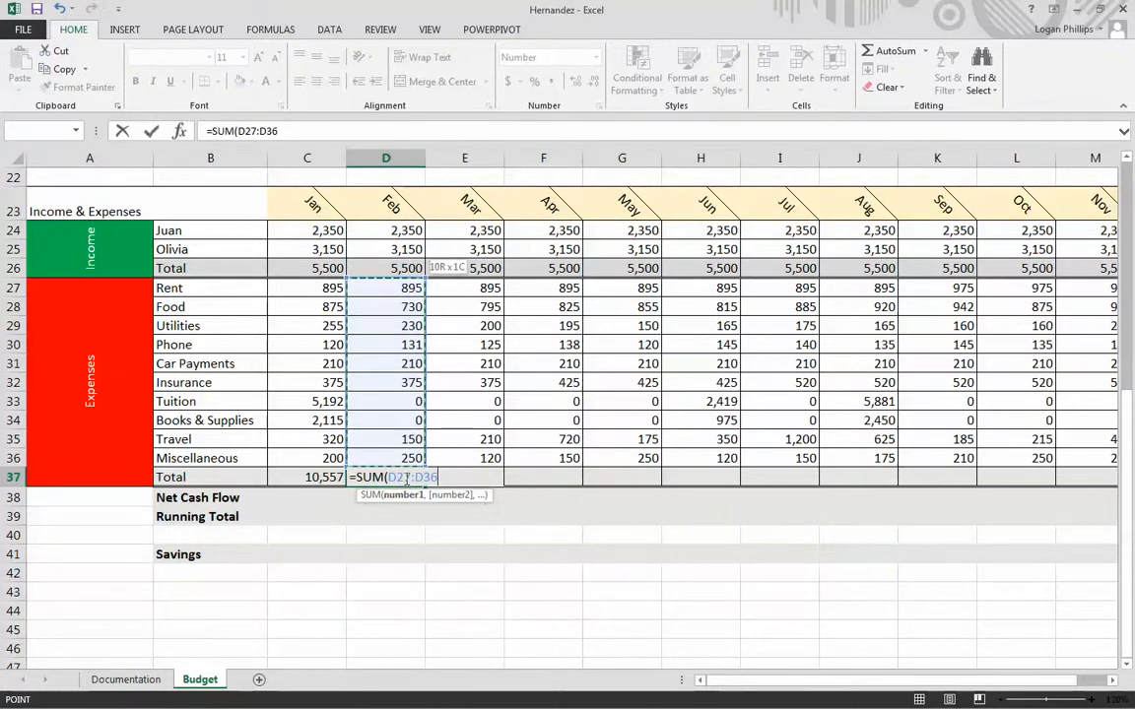
text())
key(Return)
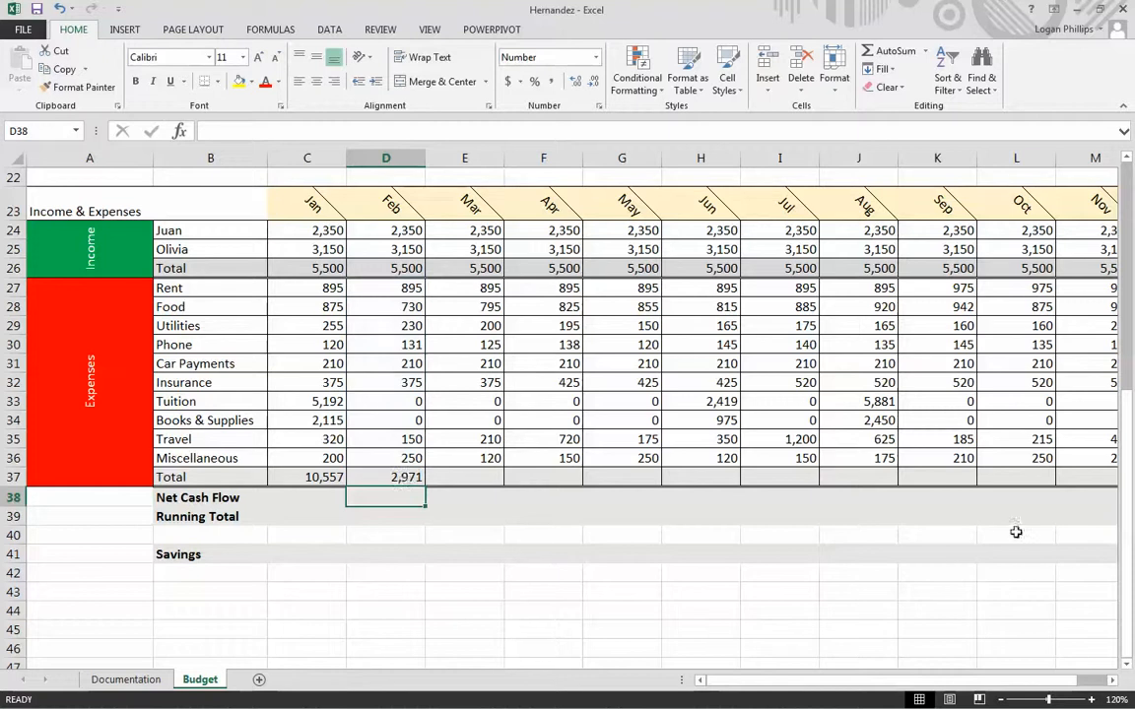
Copy the February expense total in D37 across row 37 through December in N37.
click(394, 477)
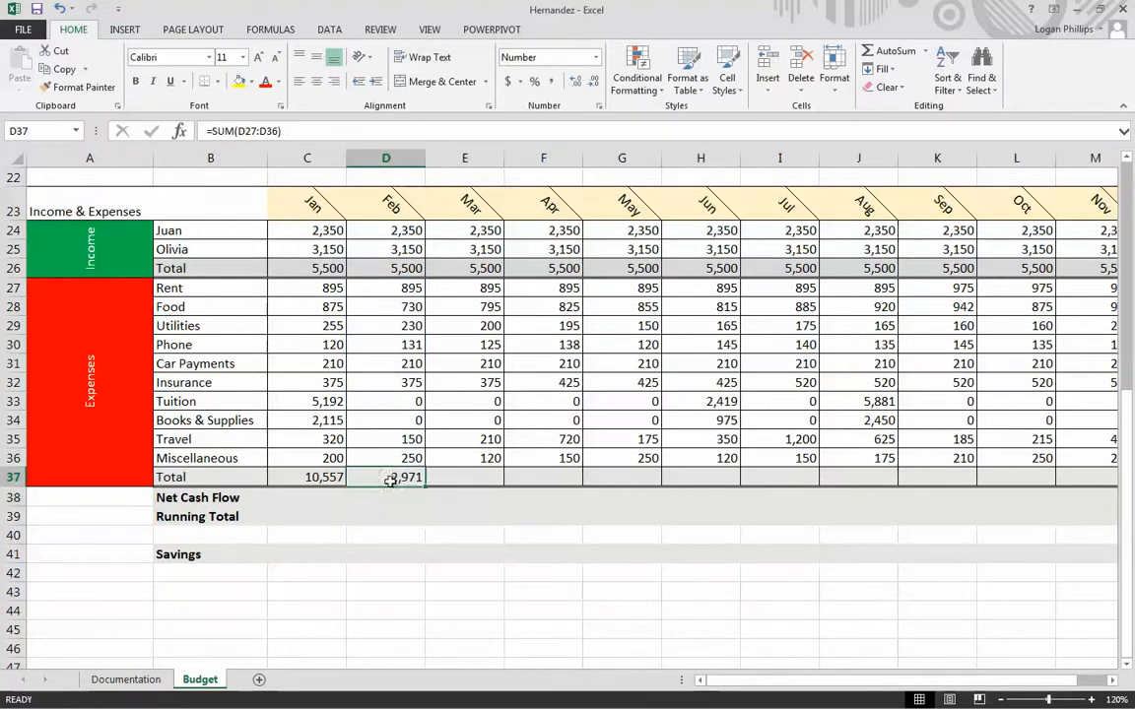
drag(424, 486, 967, 476)
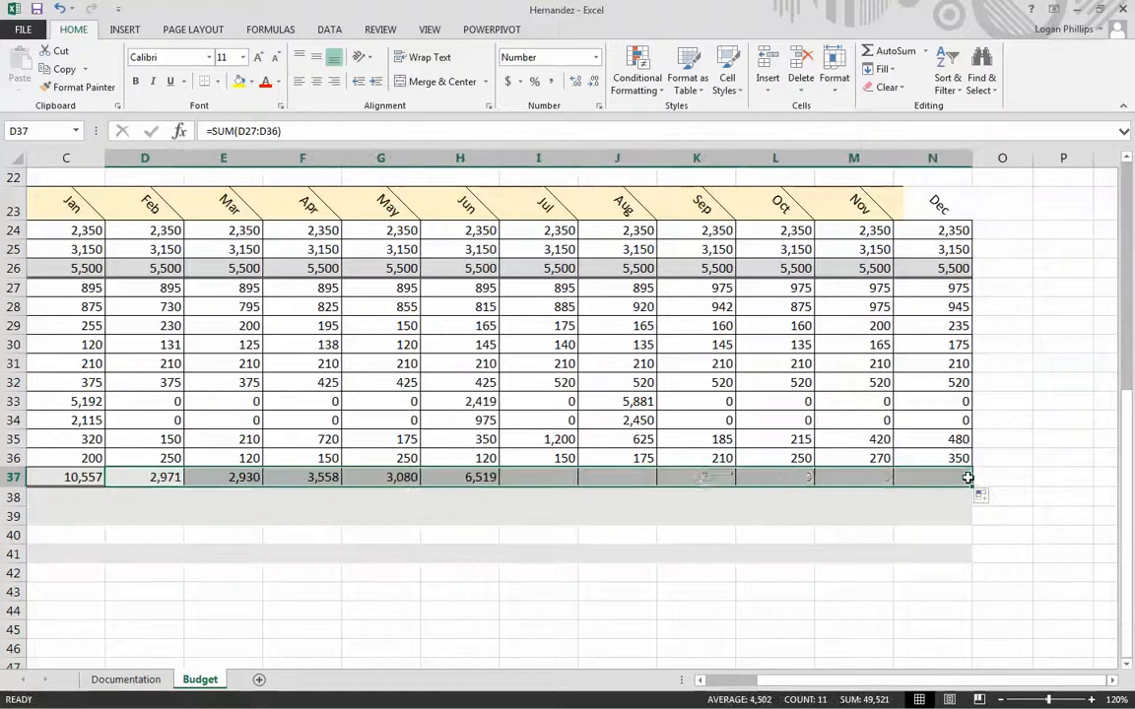
scroll(690, 660, left, 2)
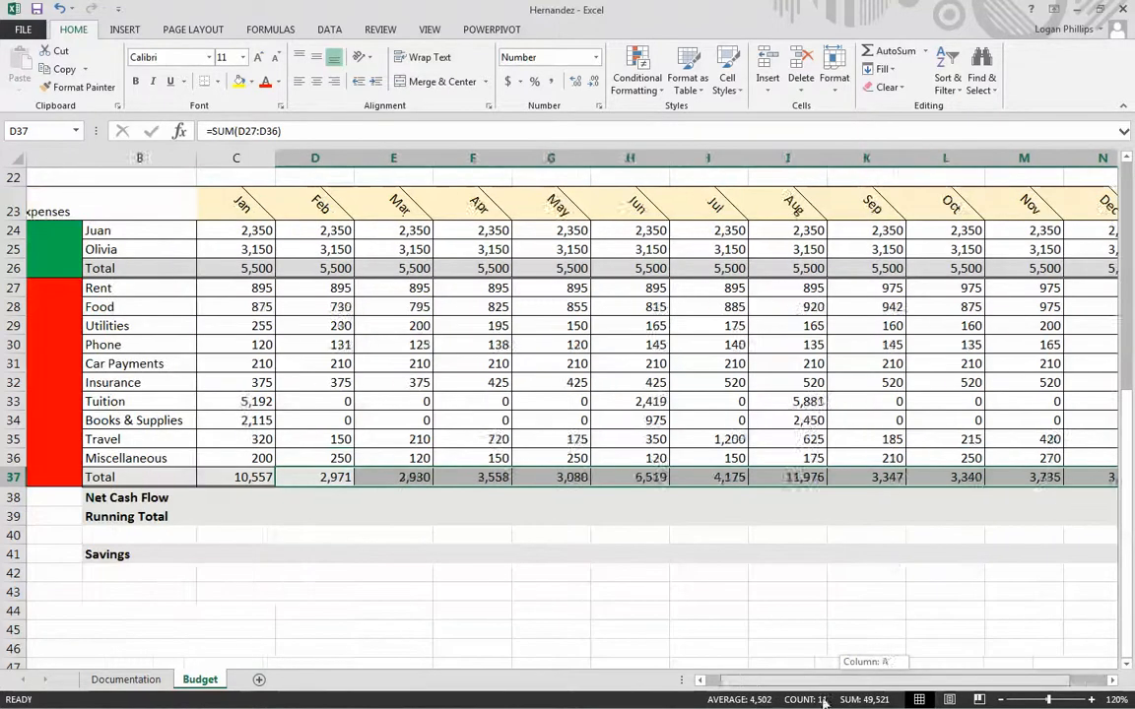
click(484, 635)
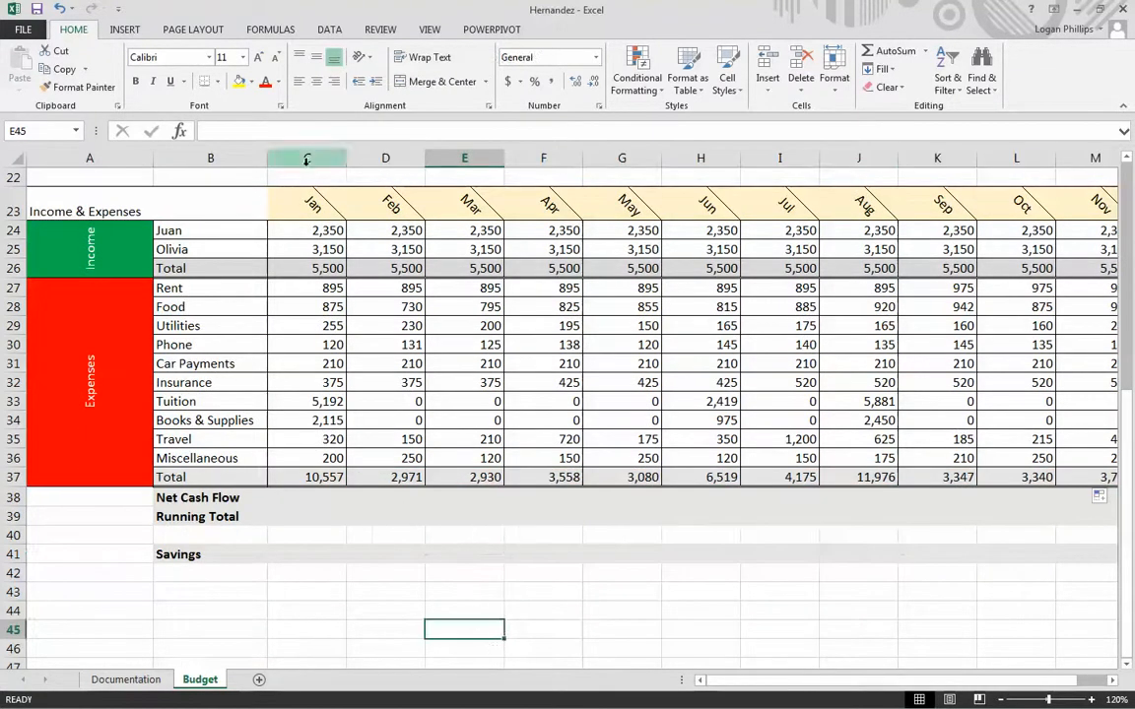
Enter the formula =C26=C37 in C38 for the January net cash flow.
click(306, 497)
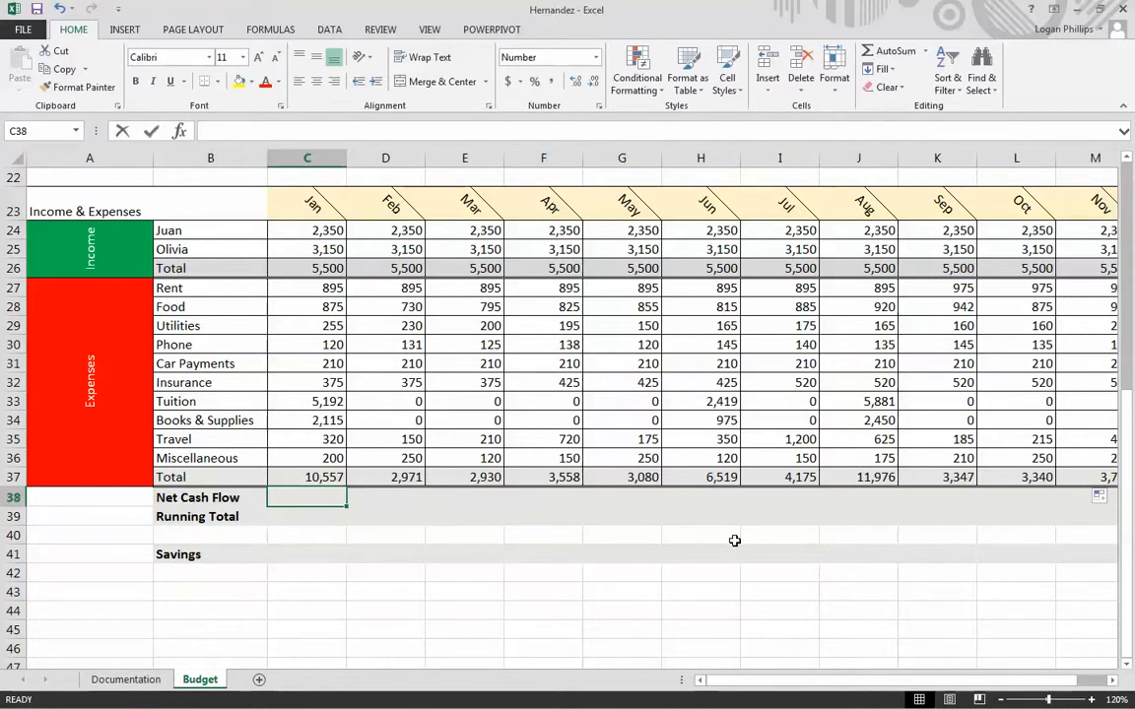
text(=)
key(Up)
key(Up)
key(Up)
key(Up)
key(Up)
key(Up)
key(Up)
key(Up)
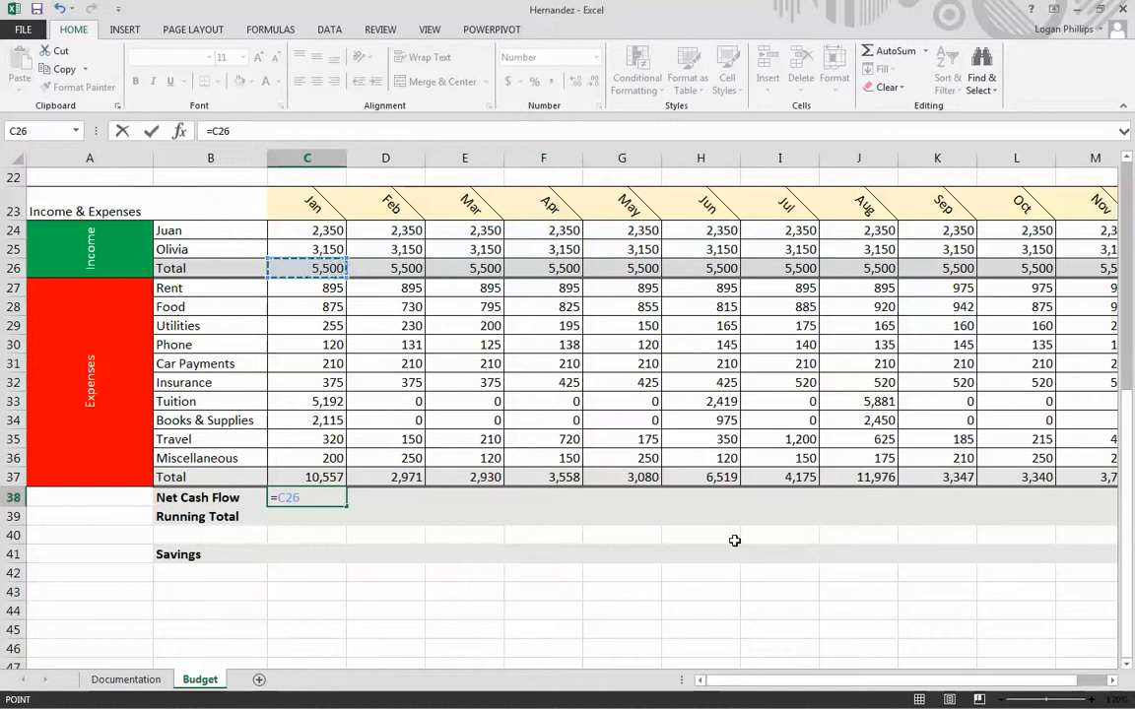
text(=)
key(Down)
key(Down)
key(Down)
key(Down)
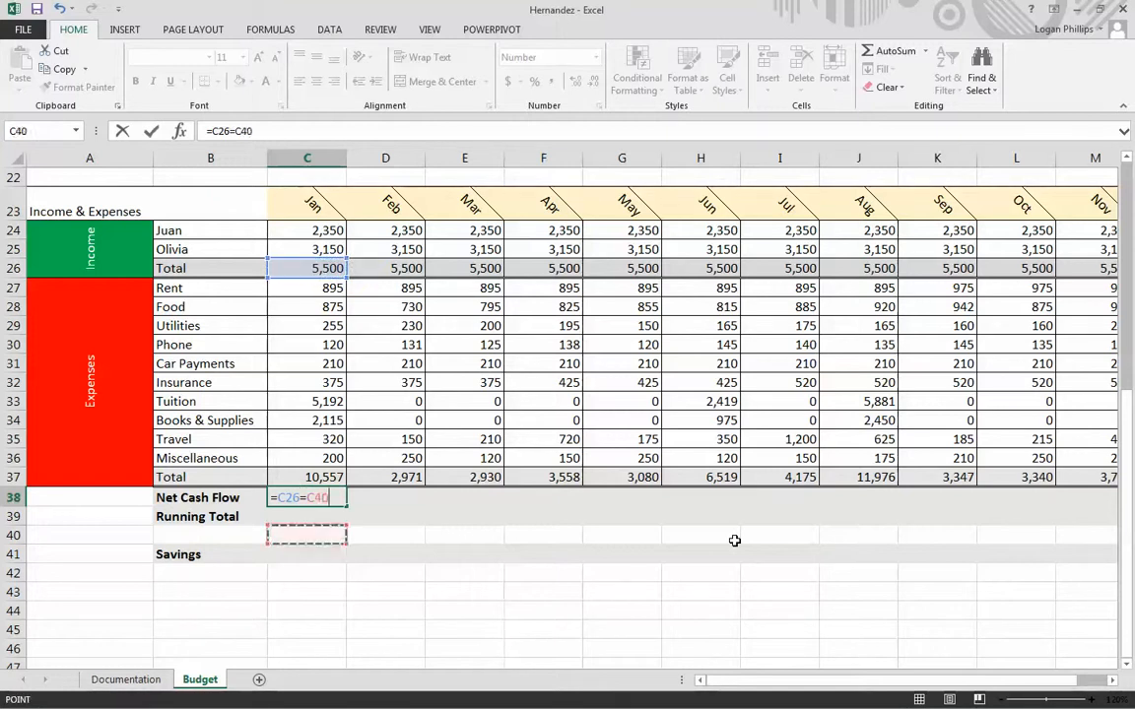
key(Up)
key(Up)
key(Up)
key(Up)
key(Up)
key(Up)
key(Down)
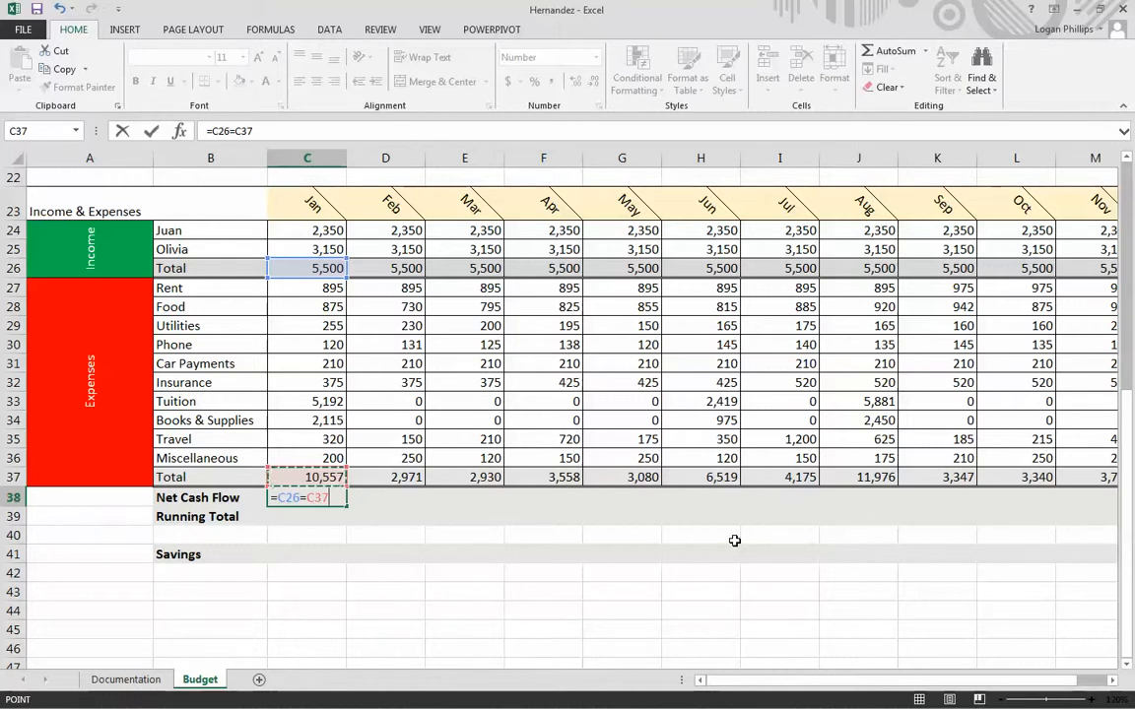
key(Return)
Correct the January net cash flow formula in C38 to =C26-C37.
key(Up)
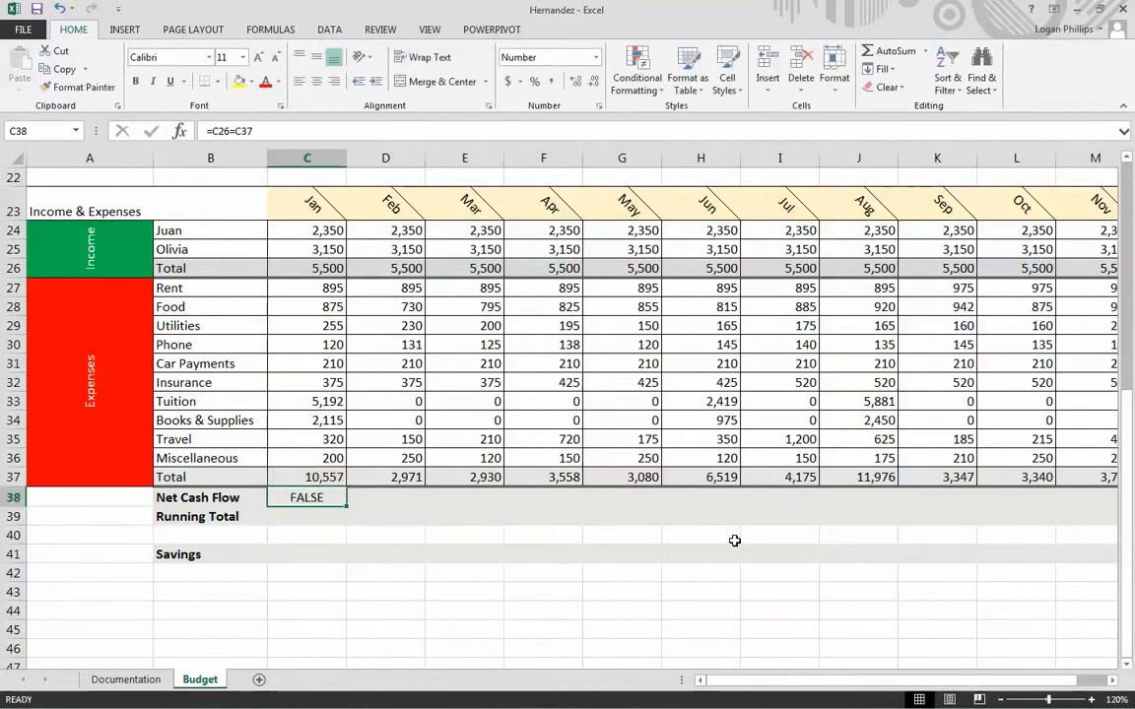
key(Down)
key(Up)
key(Down)
key(Up)
click(228, 123)
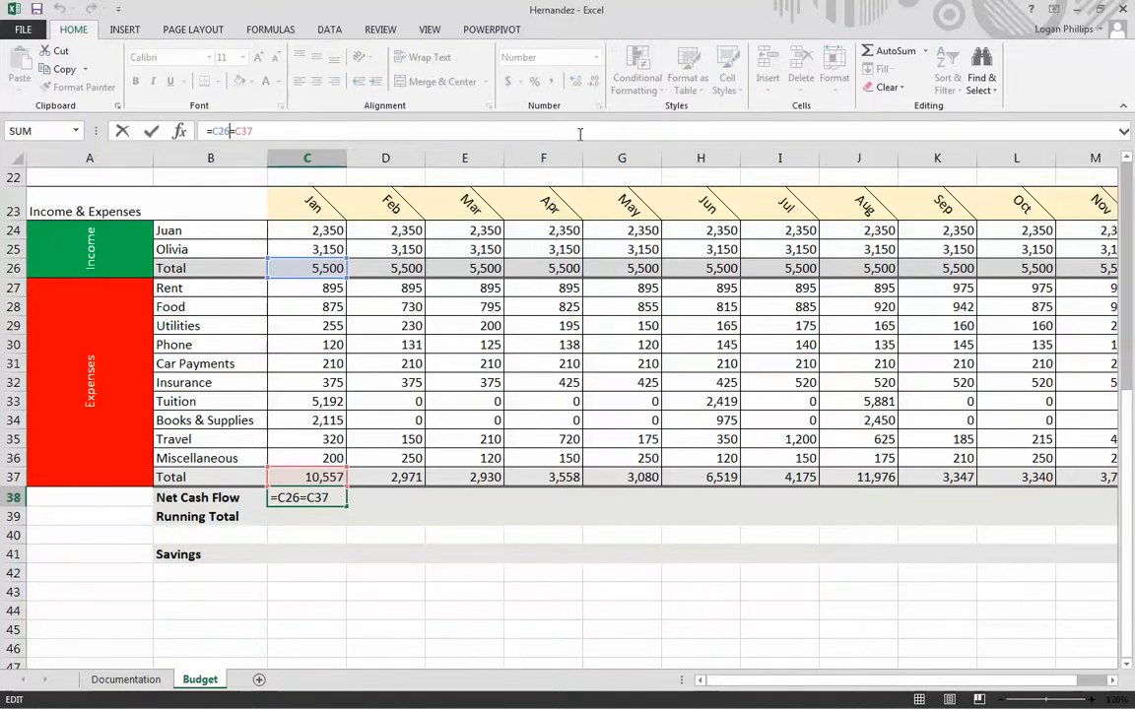
key(BackSpace)
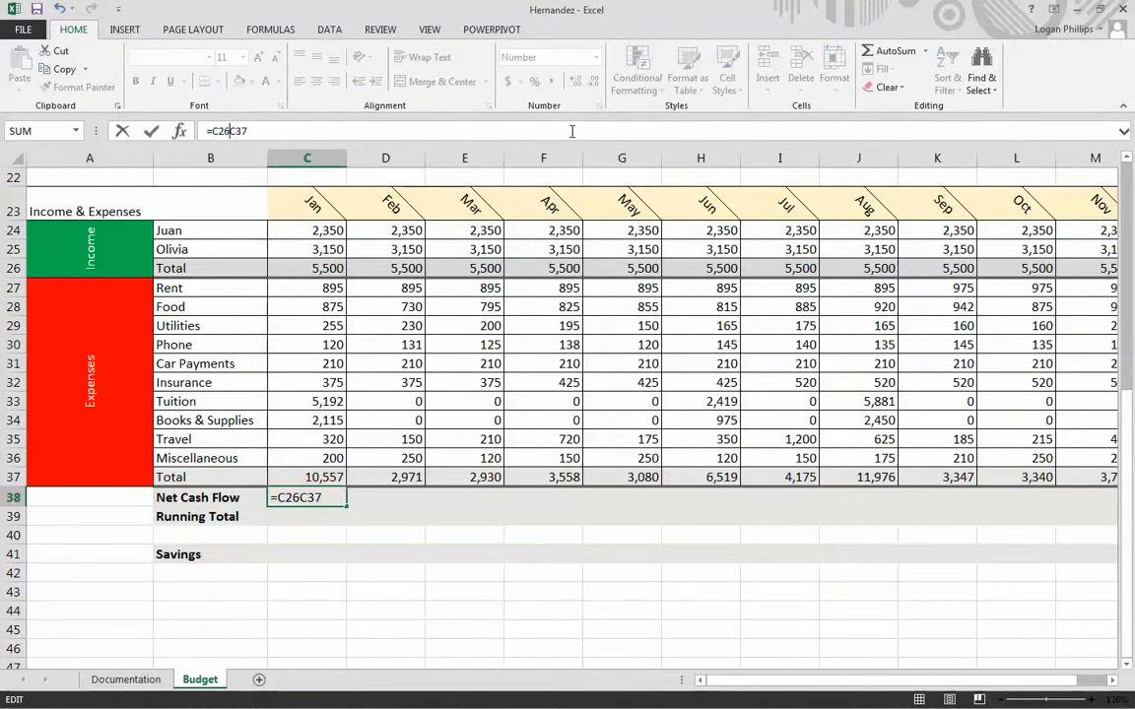
text(-)
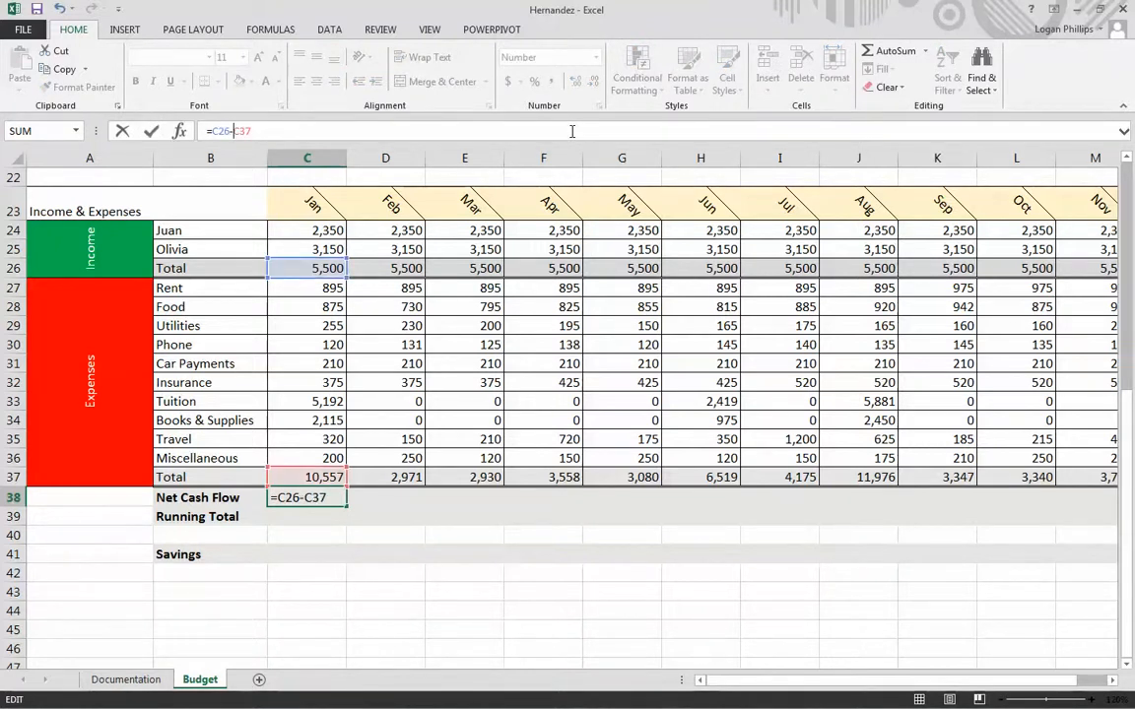
key(Return)
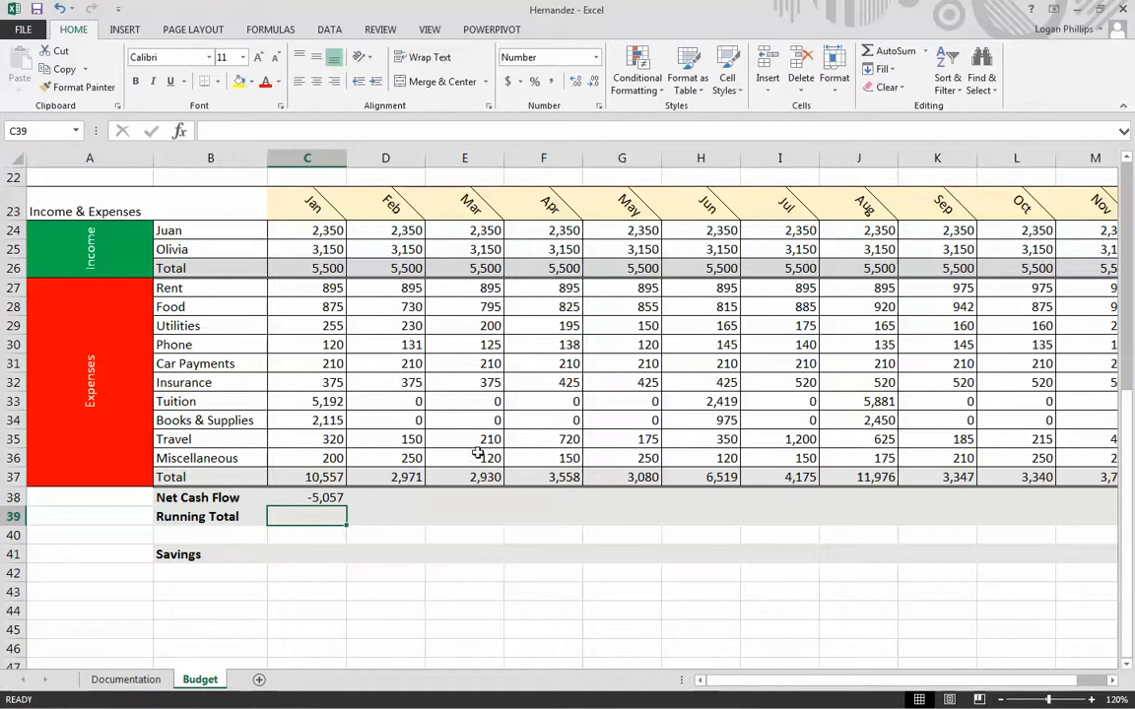
Copy the net cash flow formula in C38 across row 38 through December in N38.
click(336, 497)
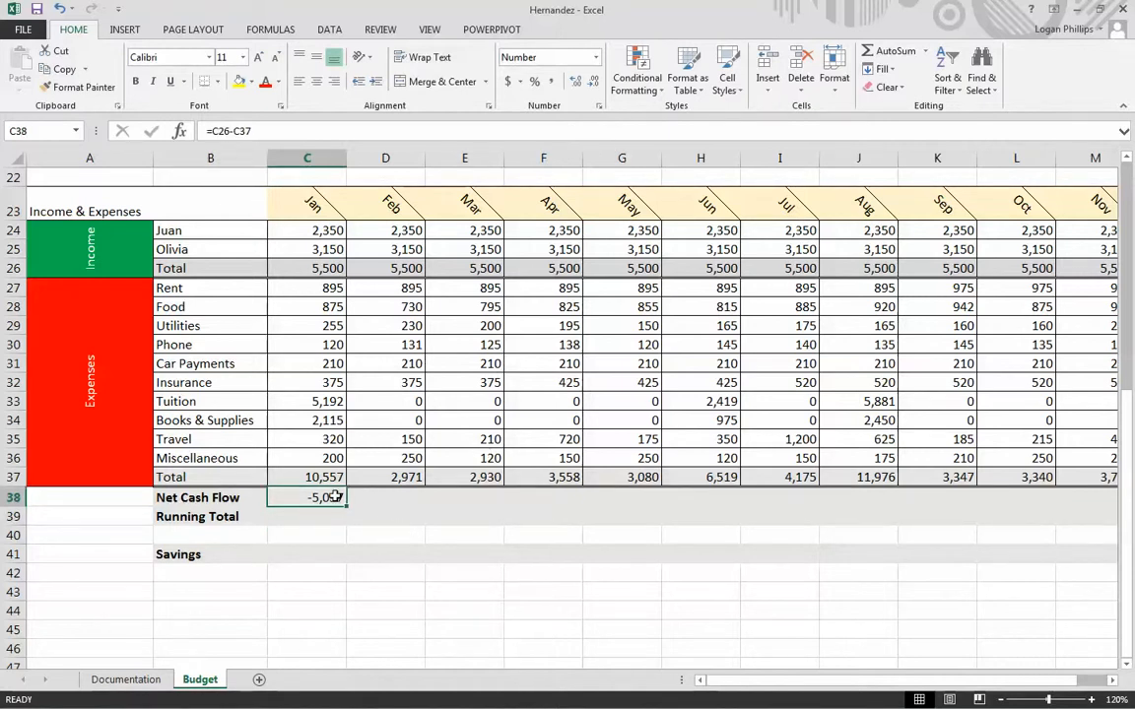
click(342, 552)
click(336, 499)
click(375, 590)
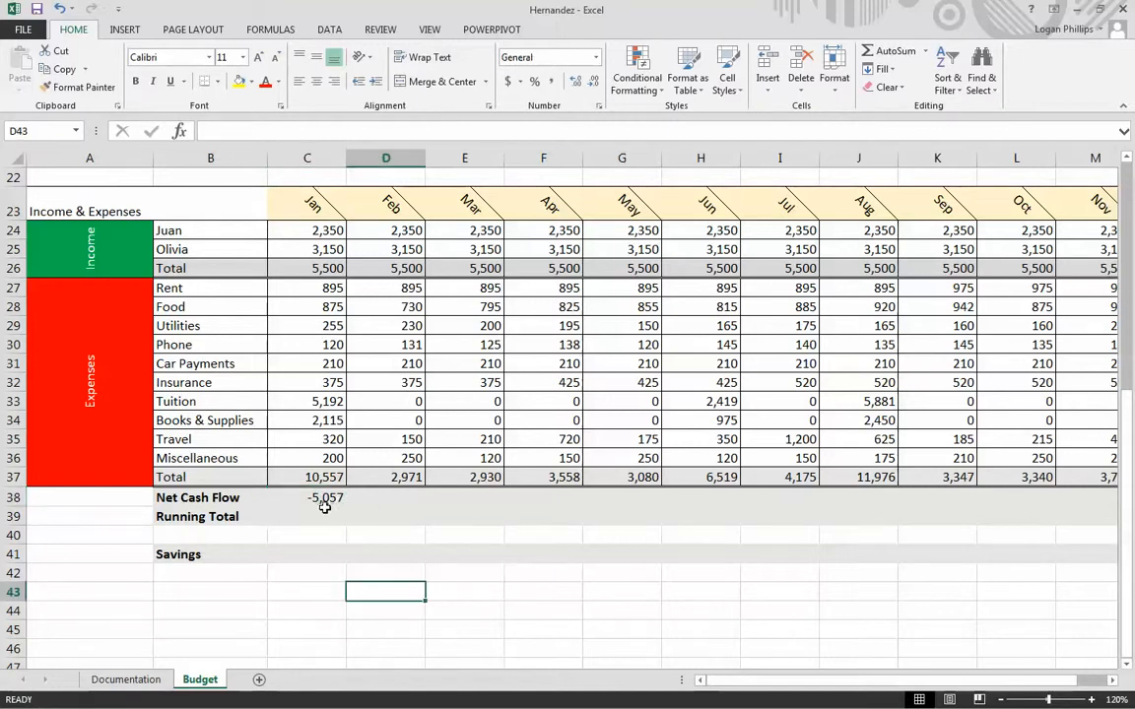
click(329, 499)
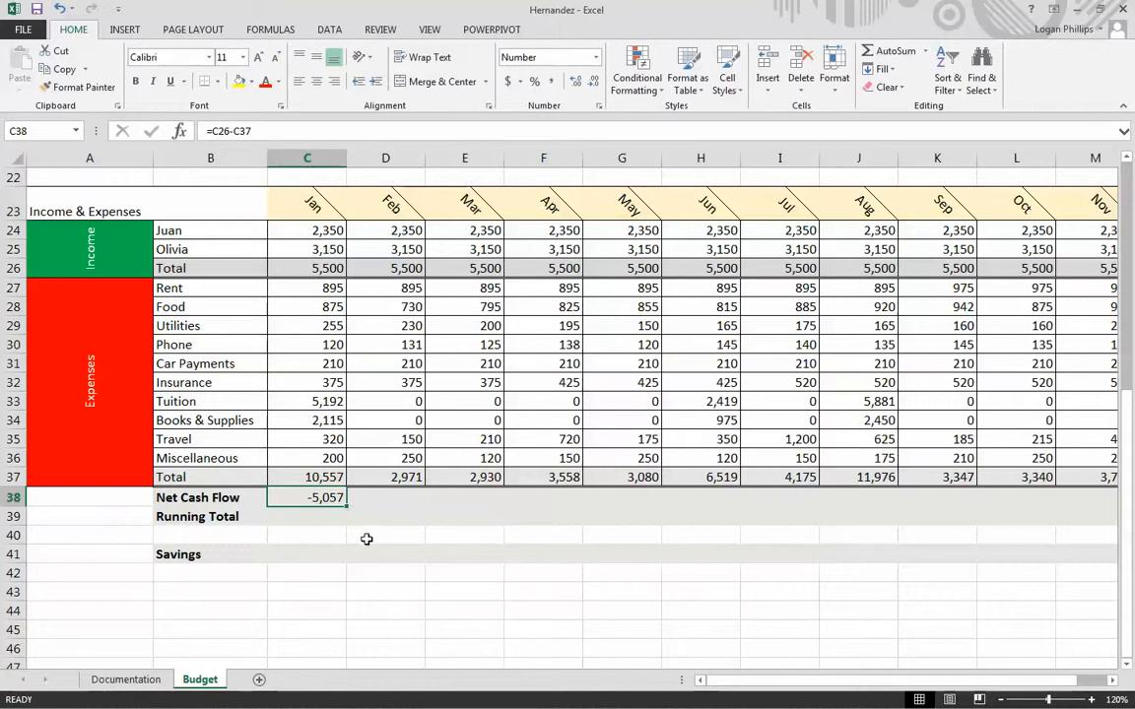
drag(347, 507, 979, 508)
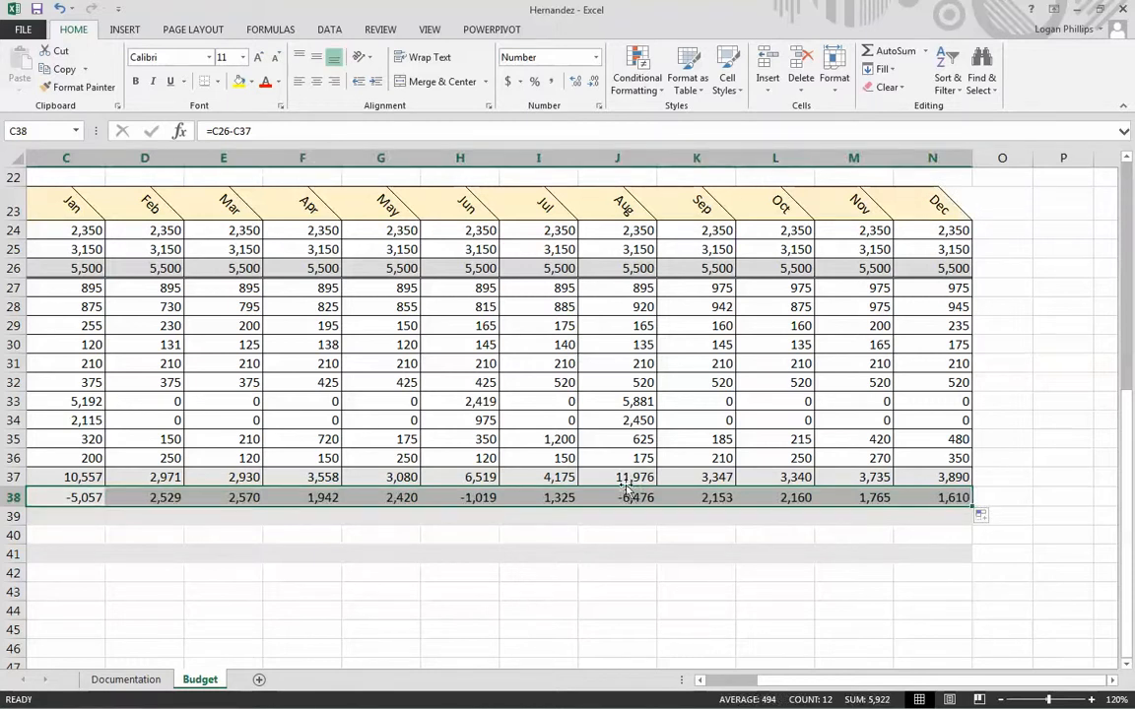
Compare the cell references in the January and December net cash flow formulas, C38 and N38.
click(229, 134)
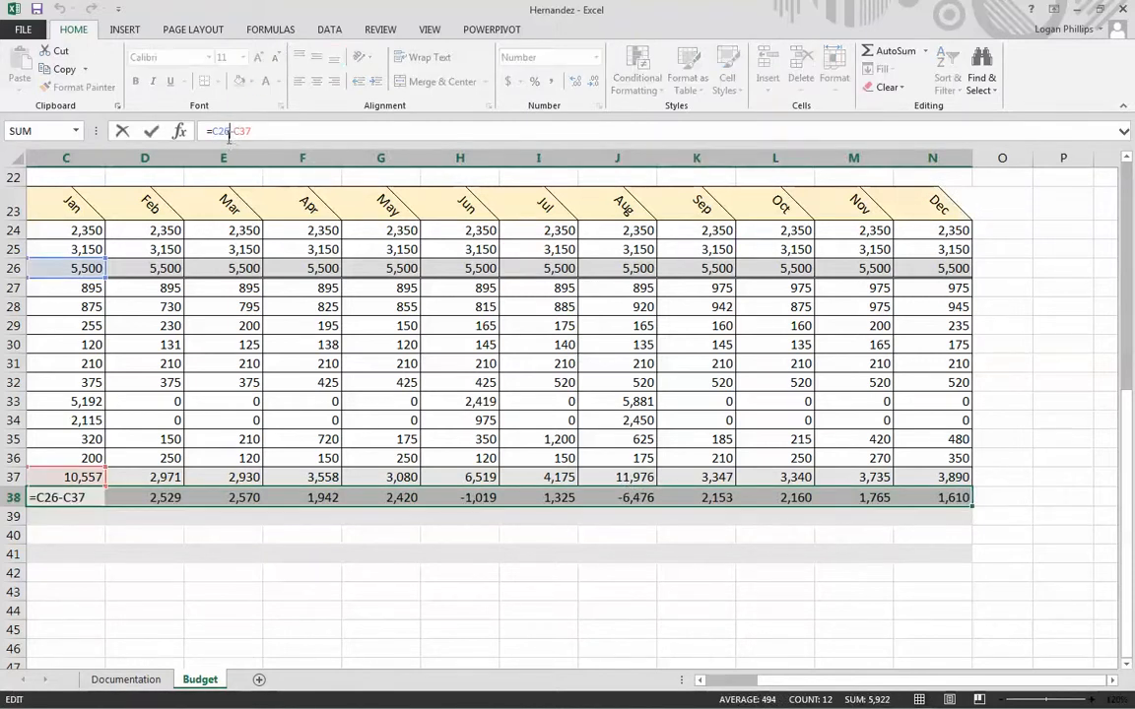
click(957, 498)
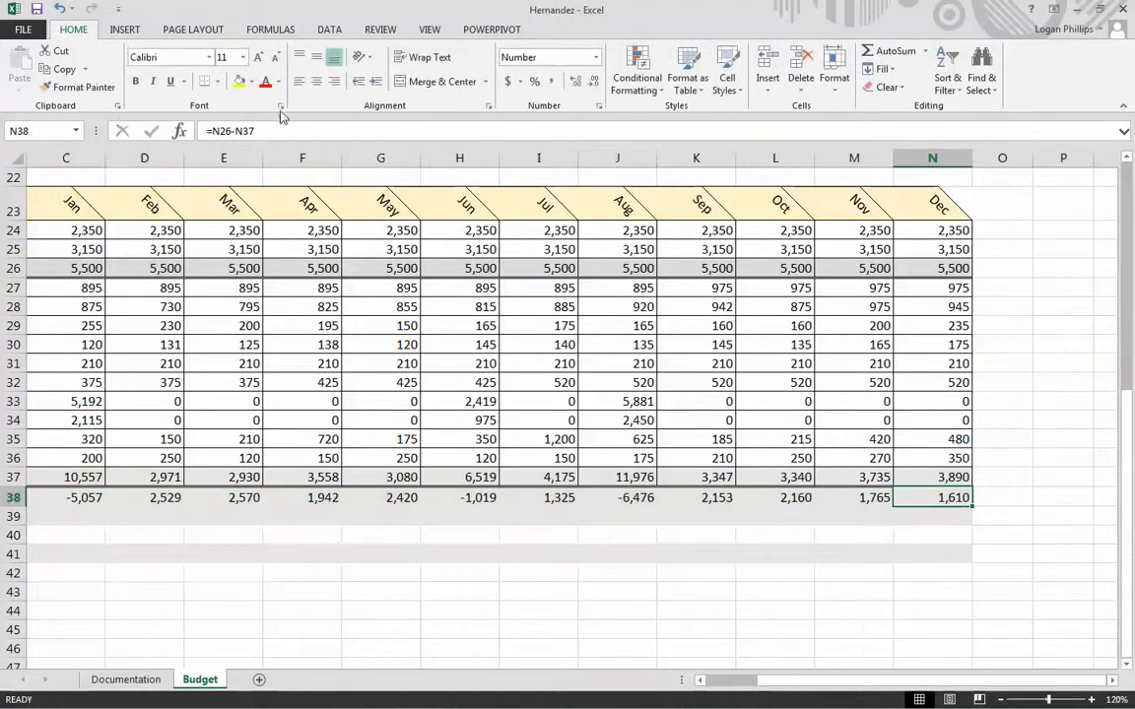
click(229, 131)
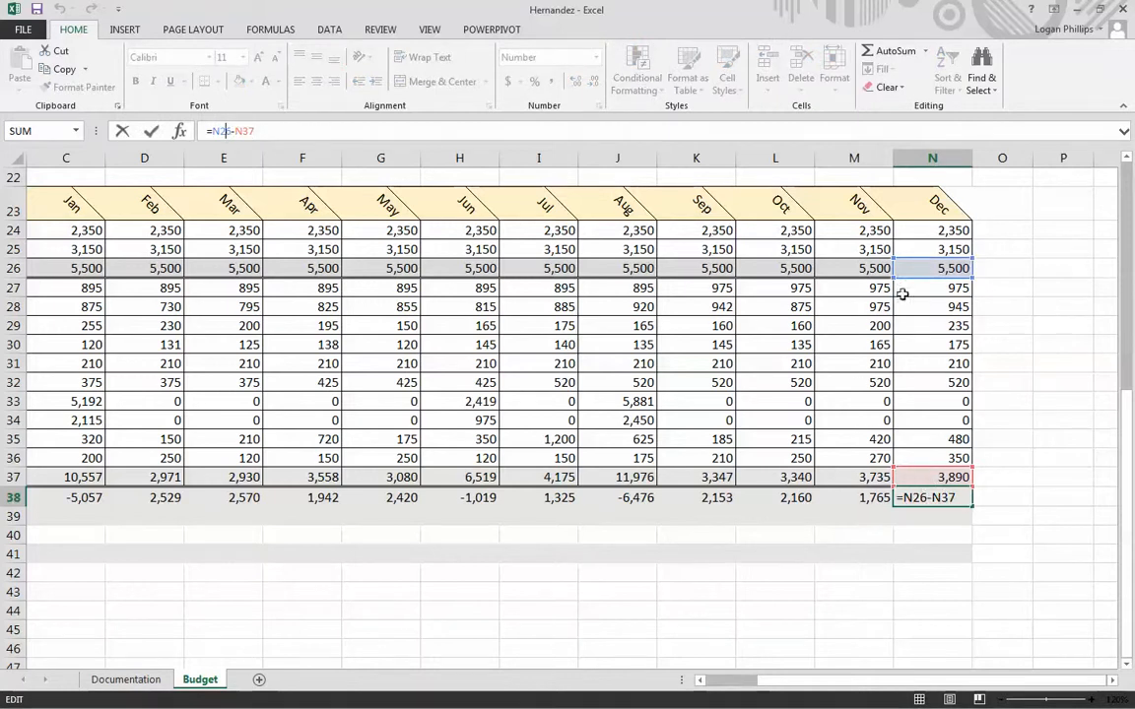
Check the cell references in the November net cash flow formula in M38.
click(865, 494)
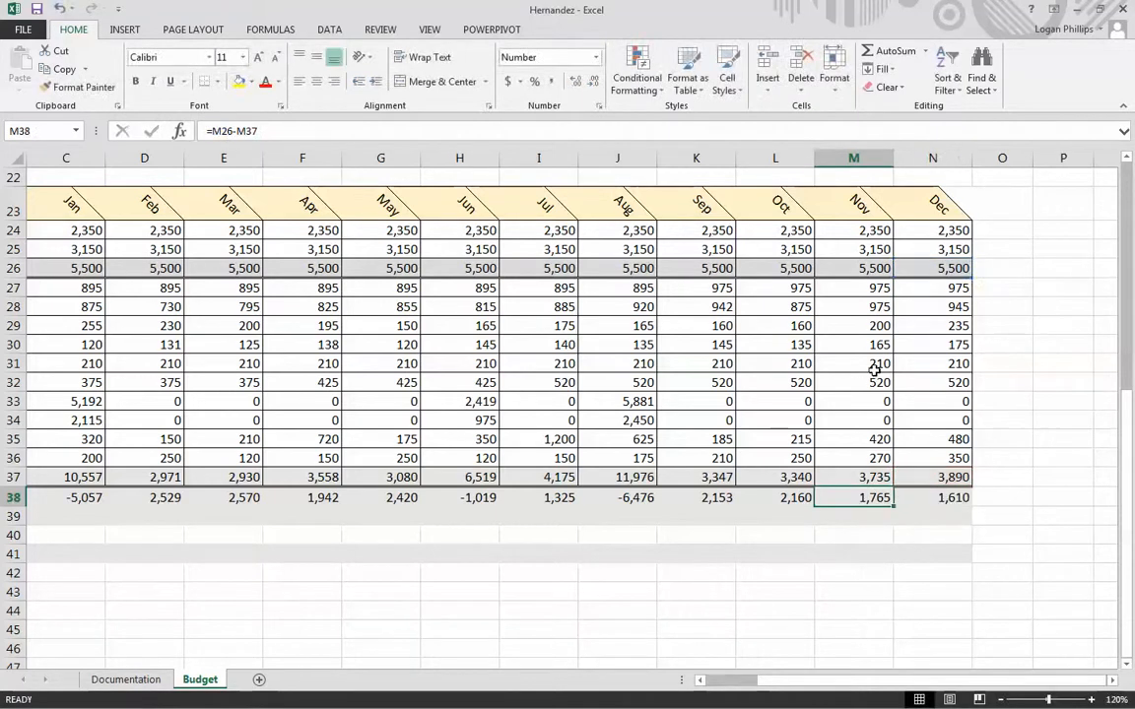
click(236, 131)
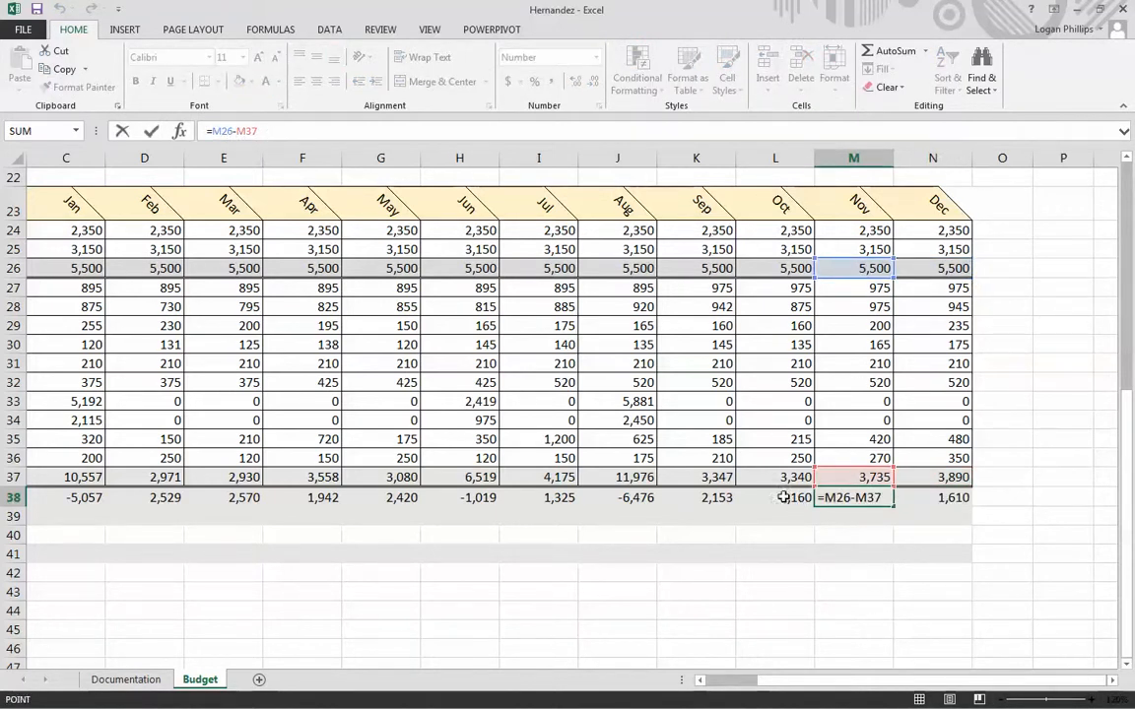
click(783, 498)
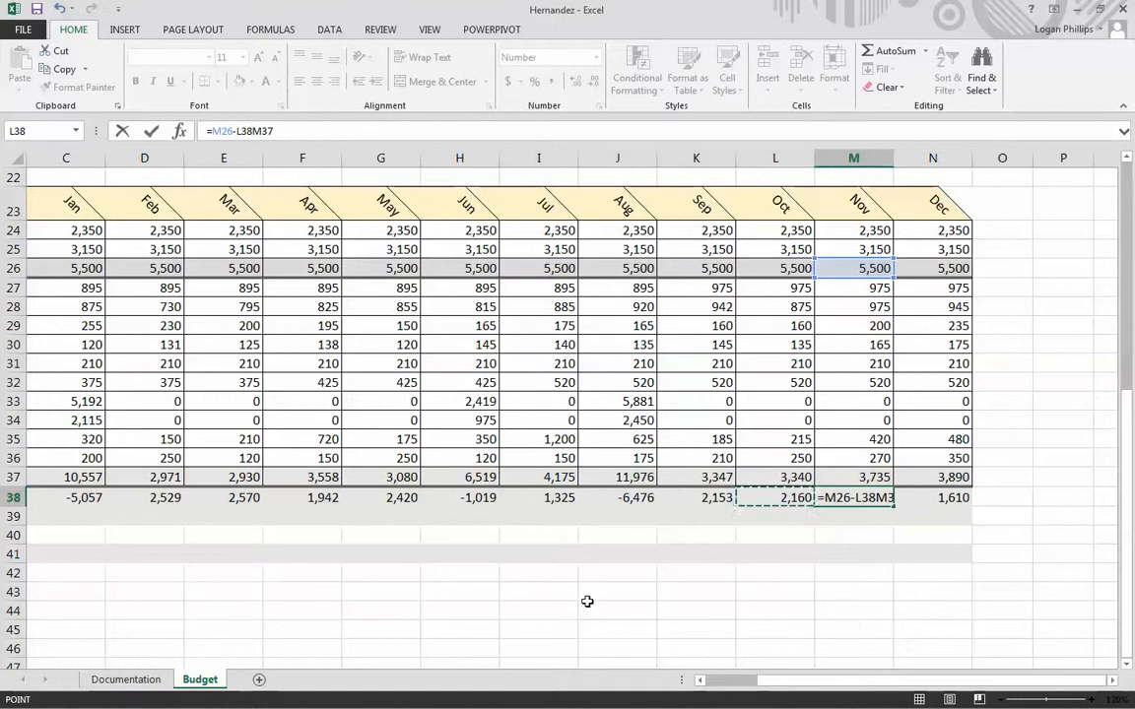
key(BackSpace)
key(Return)
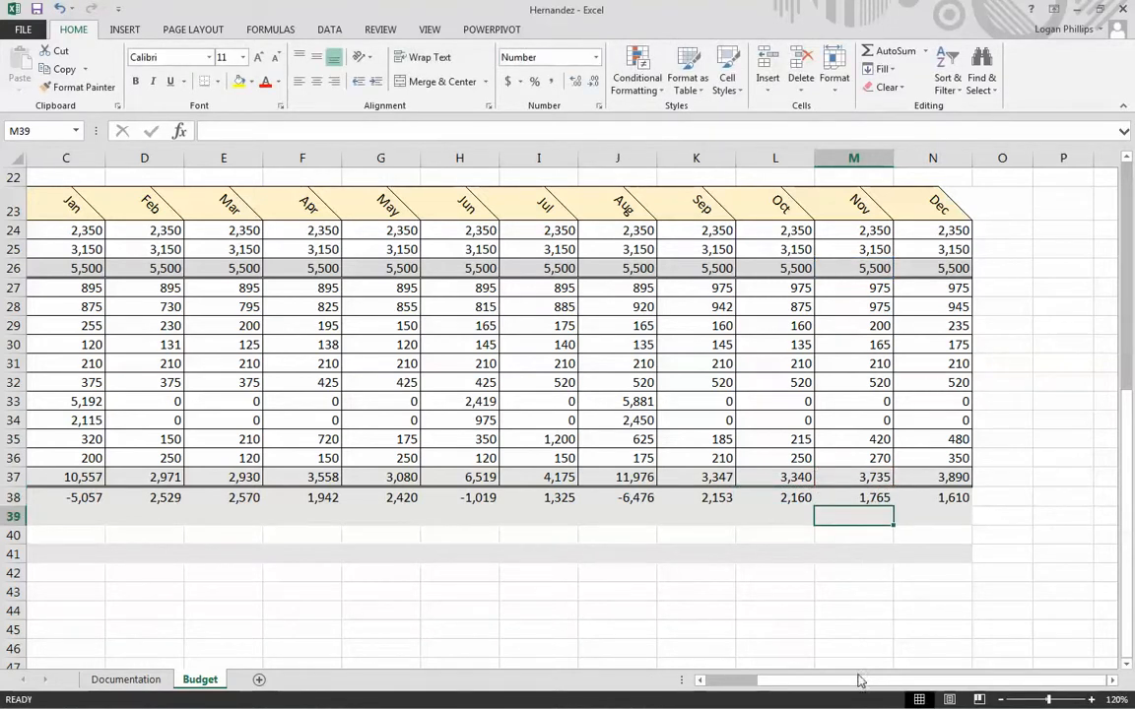
drag(734, 680, 700, 704)
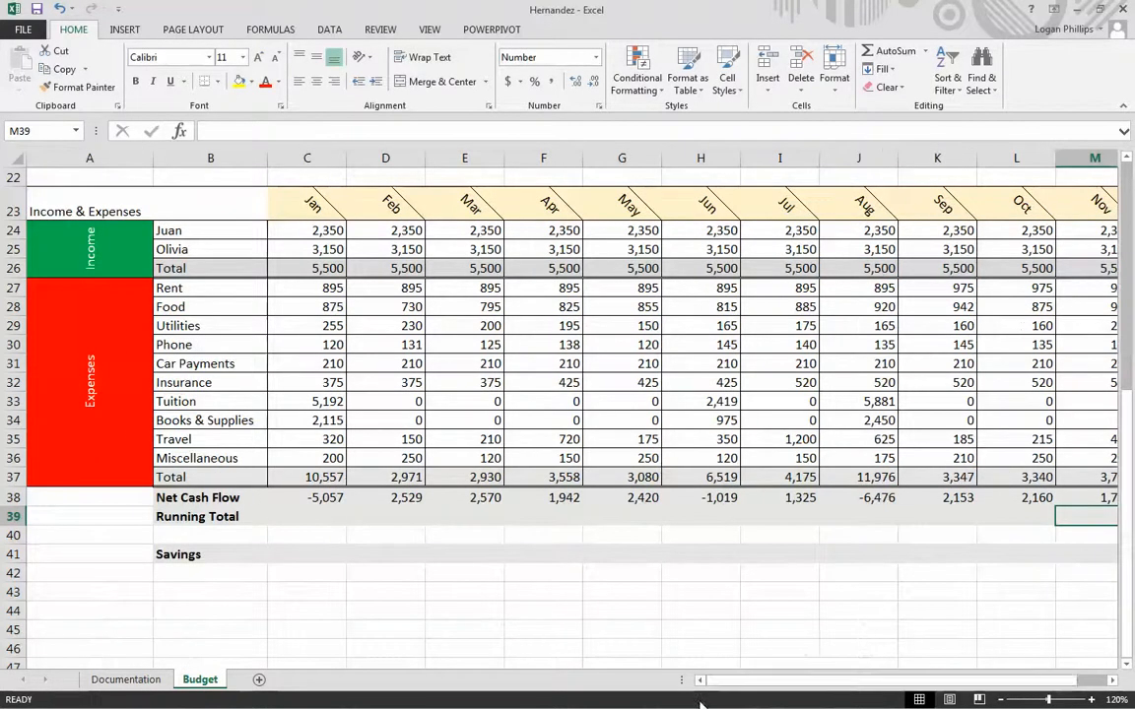
click(341, 528)
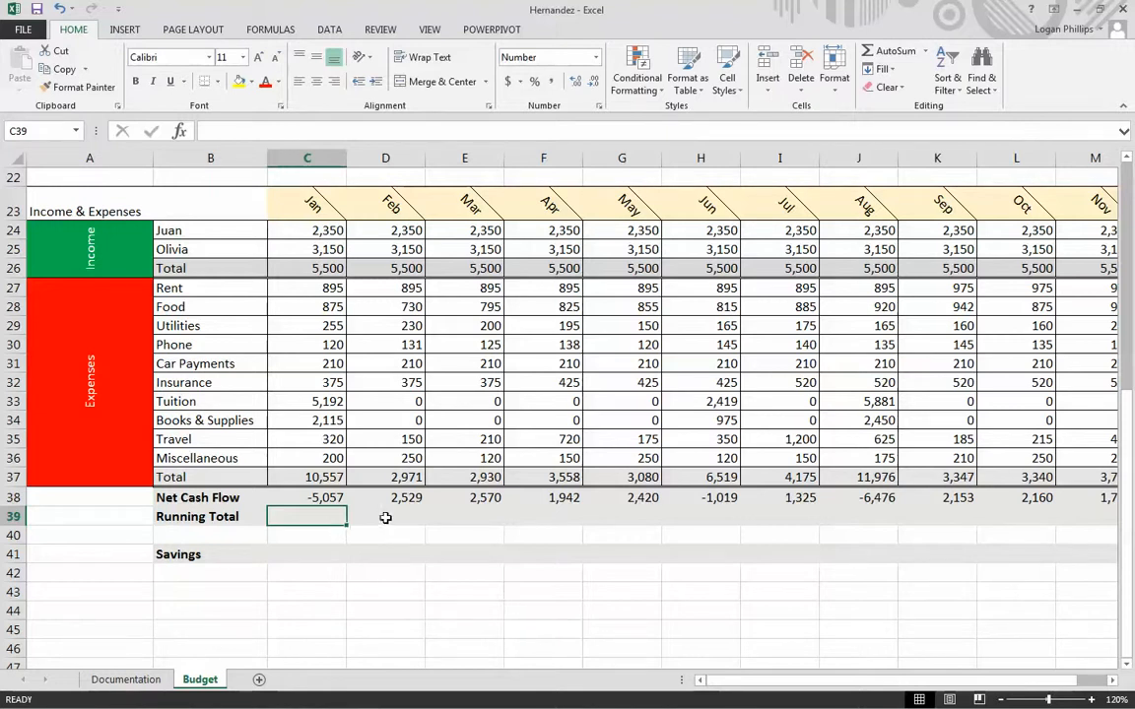
click(386, 518)
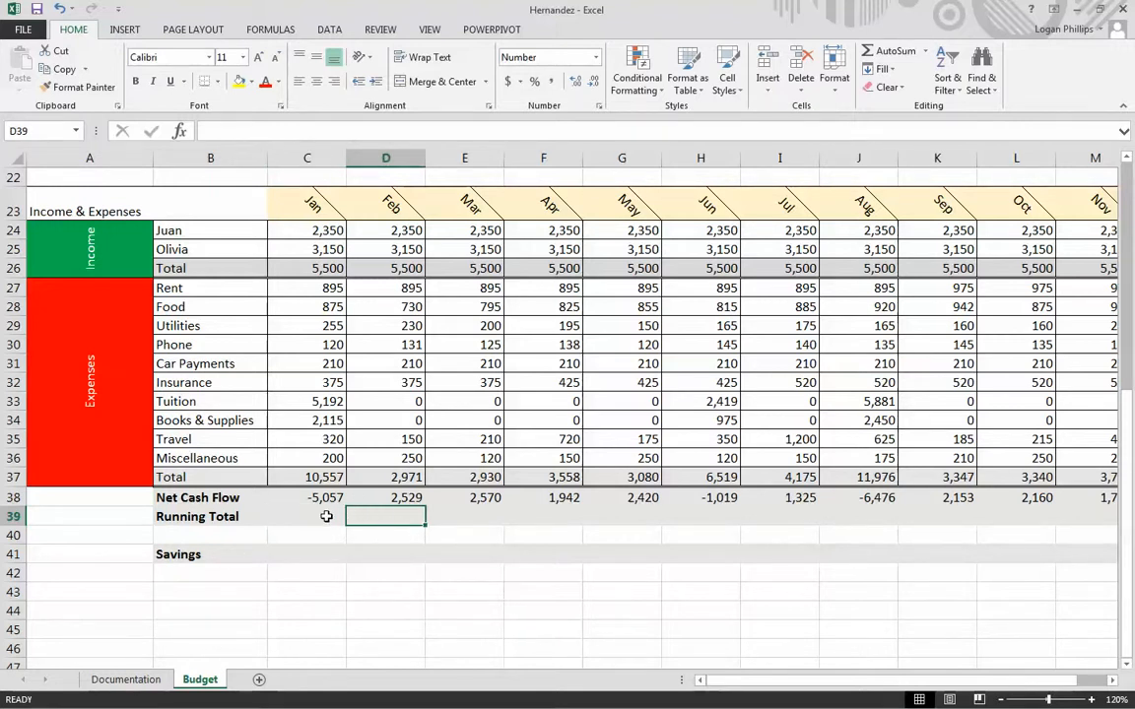
key(Left)
click(378, 515)
click(460, 514)
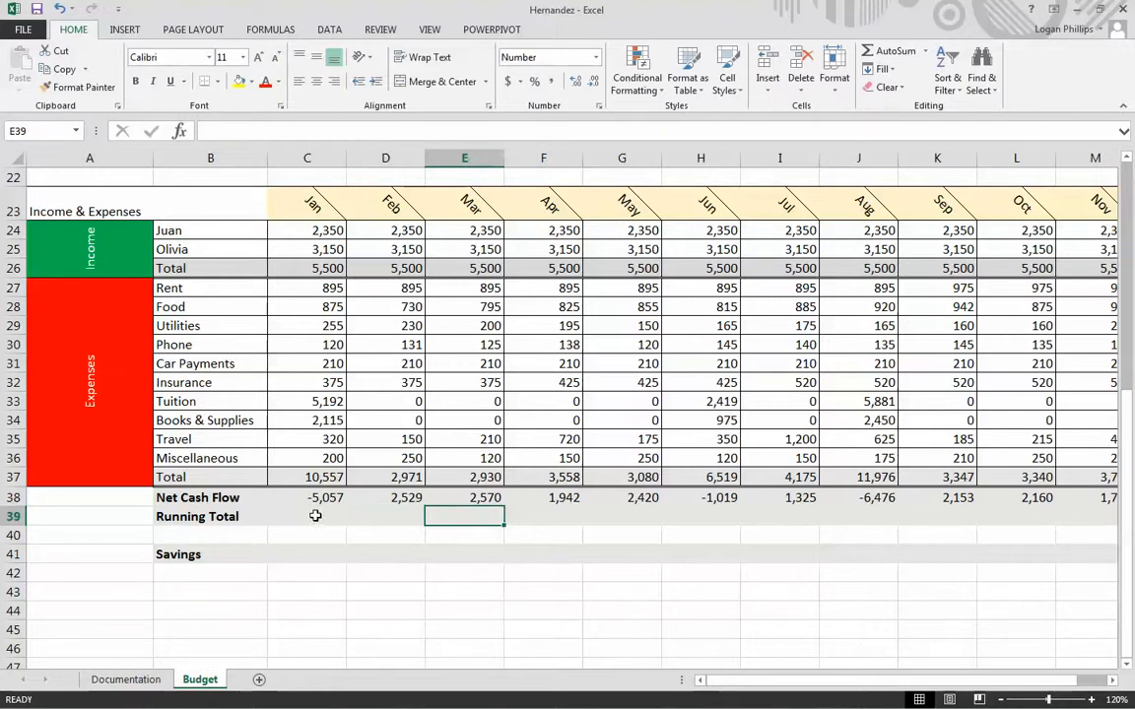
click(534, 514)
click(298, 517)
click(404, 517)
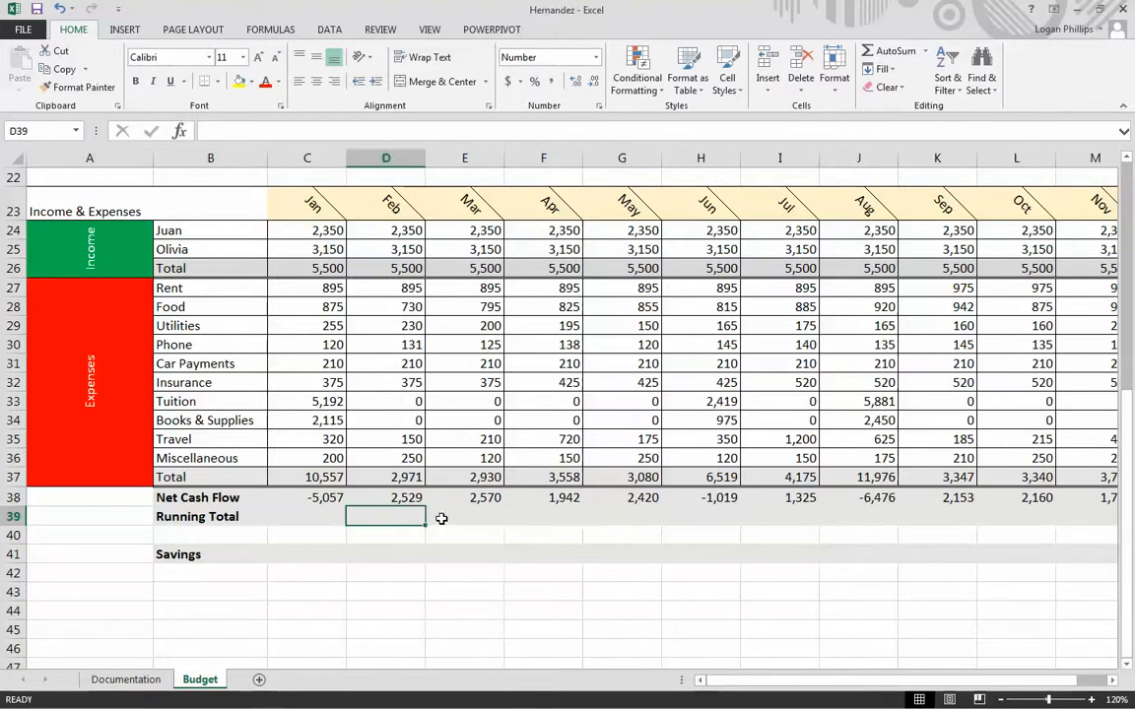
click(473, 514)
click(516, 511)
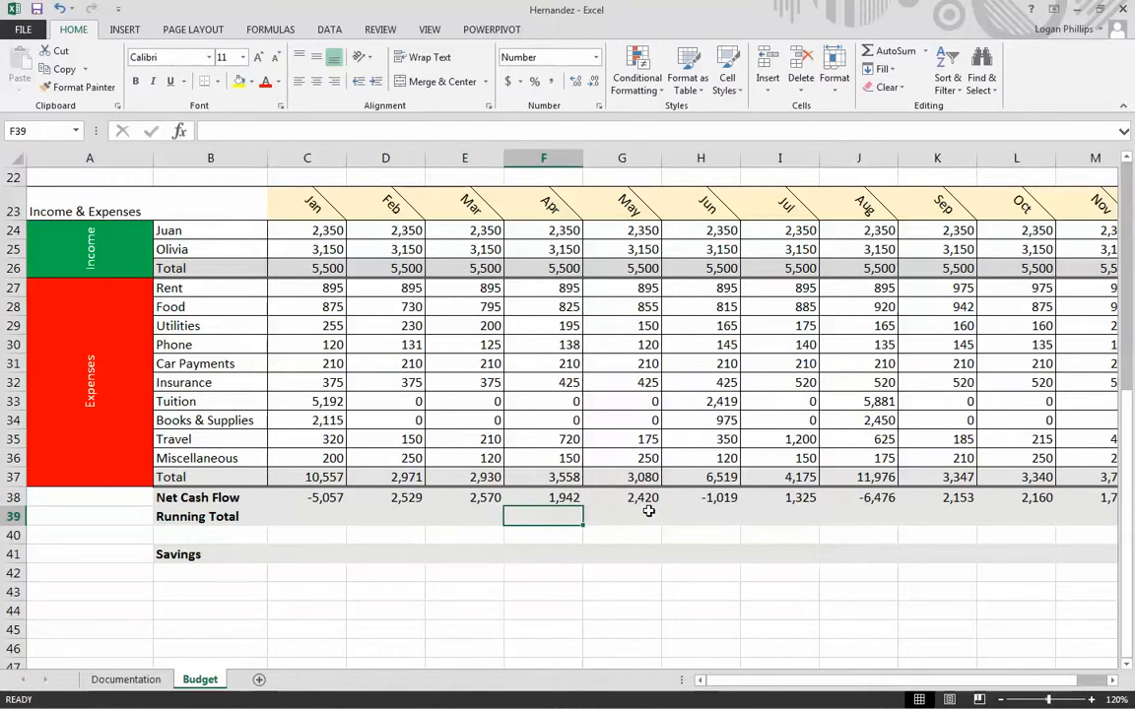
Enter the formula =SUM(C38:C38) in C39 for the January running total.
click(312, 515)
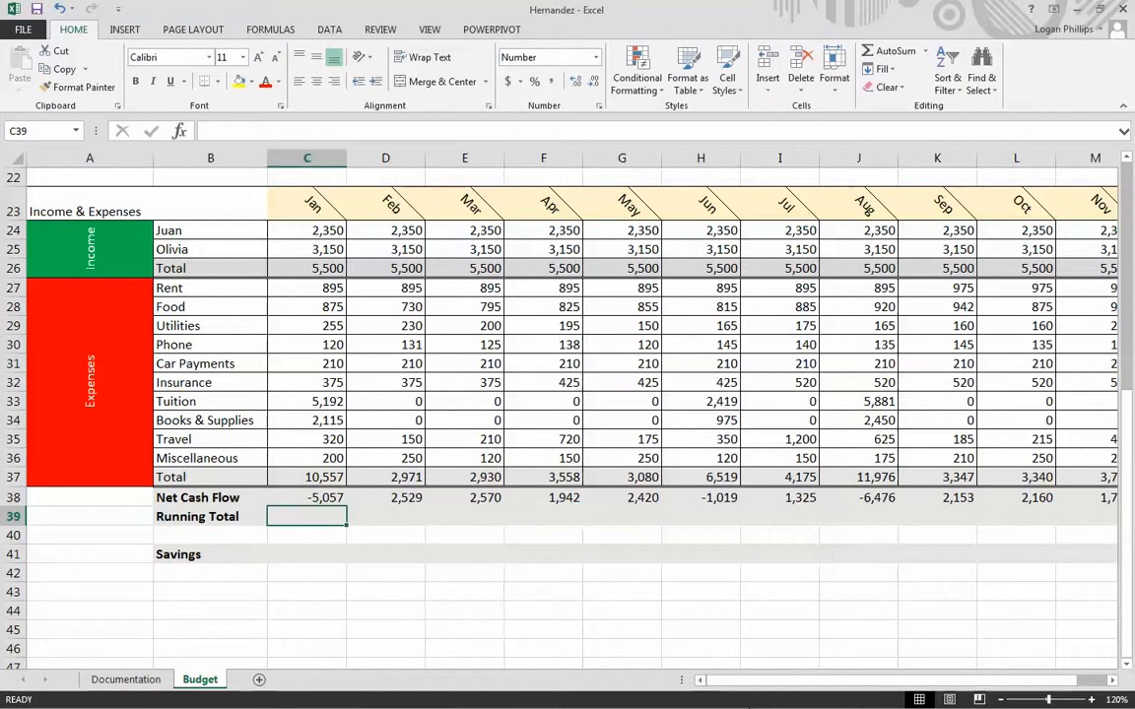
text(=)
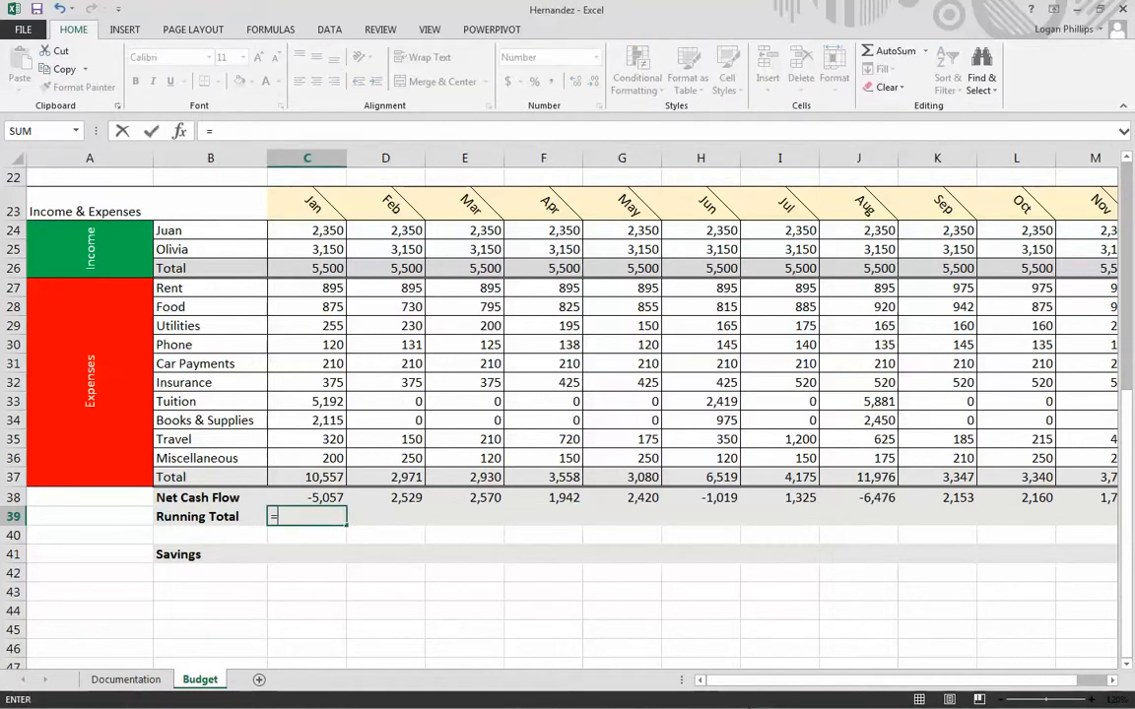
text(SUM)
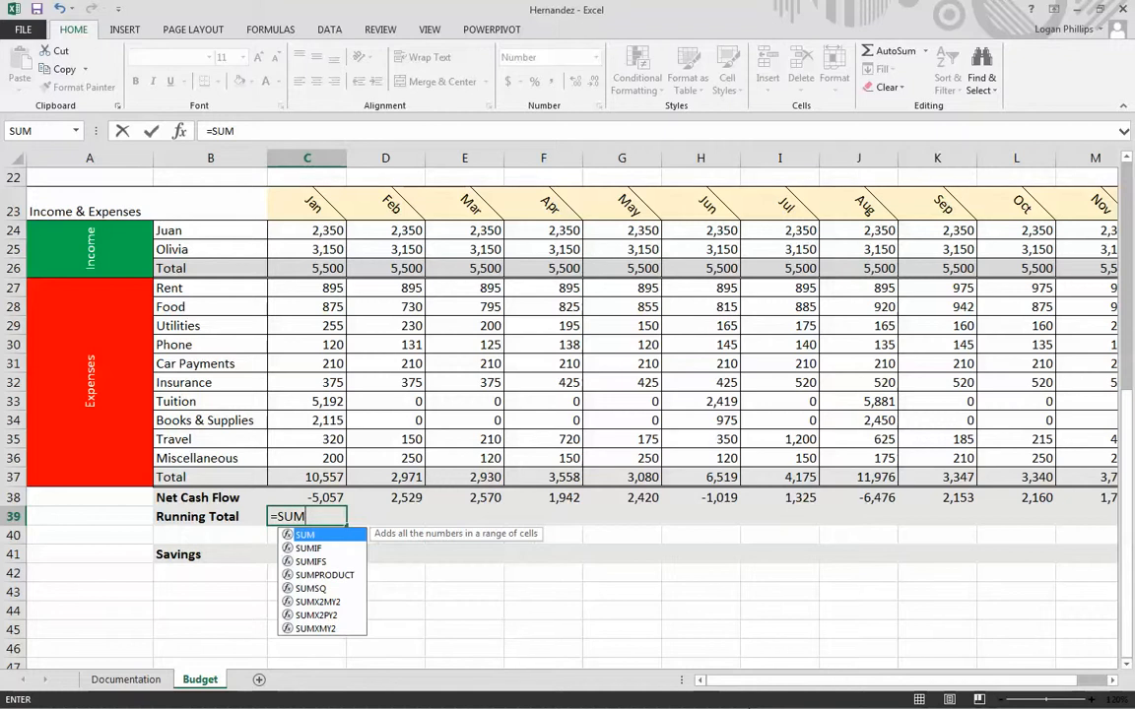
text(($)
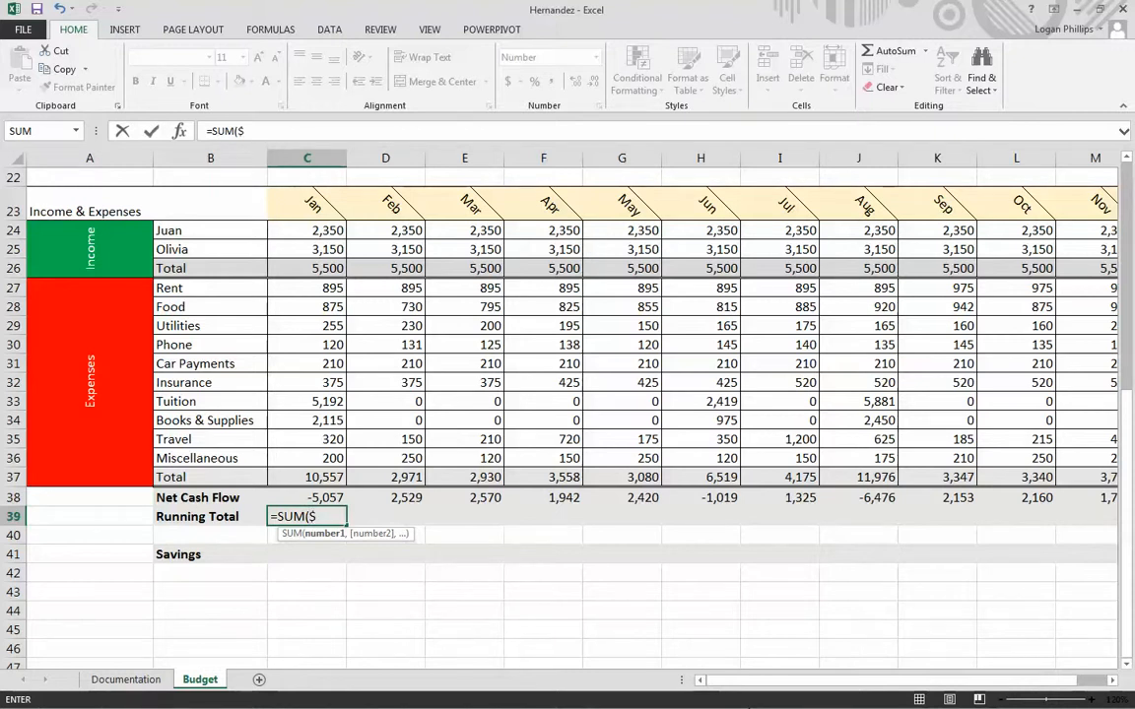
key(BackSpace)
key(Up)
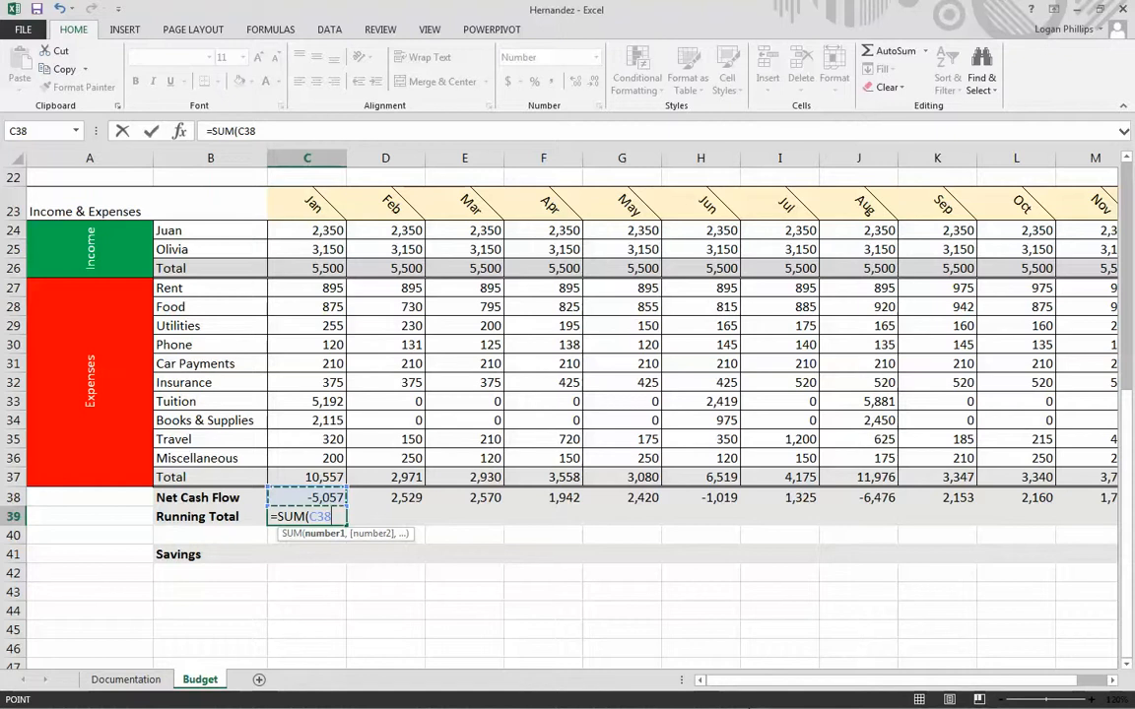
key(F8)
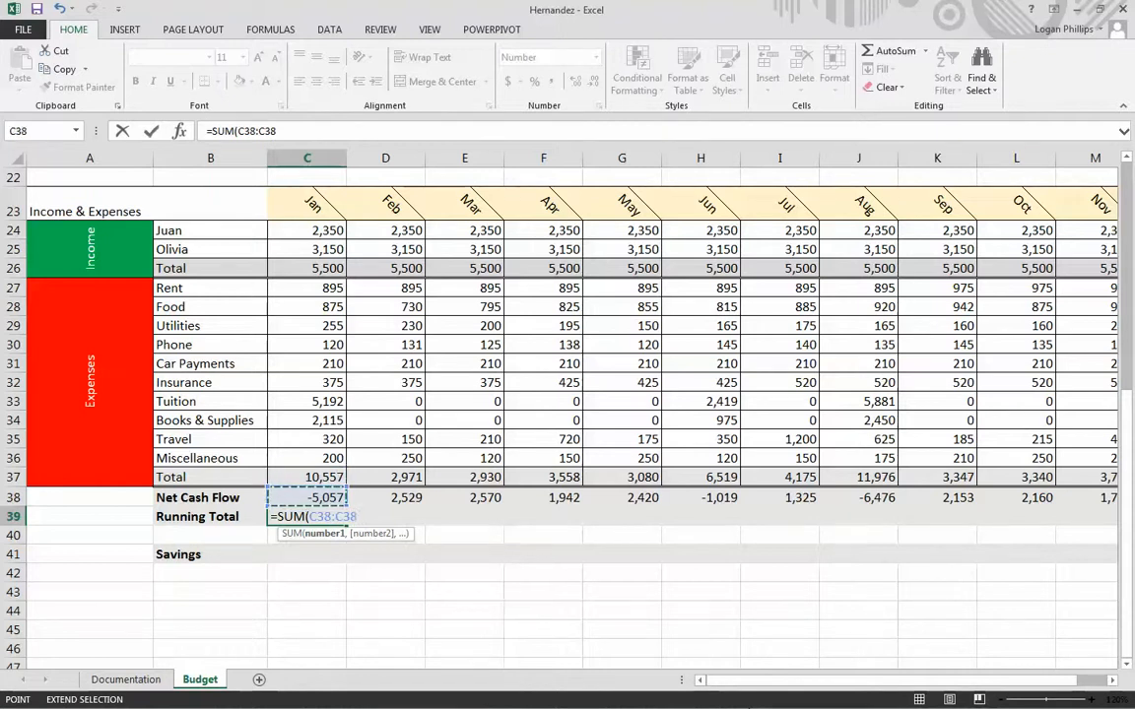
key(Return)
key(Up)
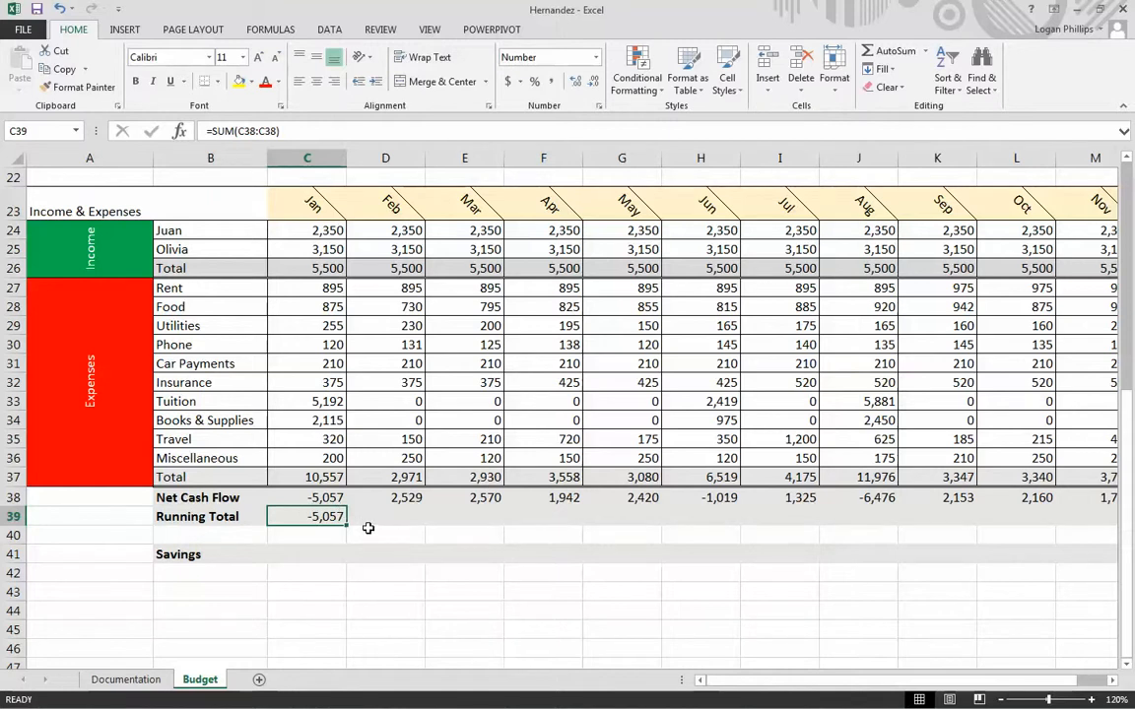
Make the first reference in the January running total absolute so that C39 reads =SUM($C$38:C38).
click(339, 502)
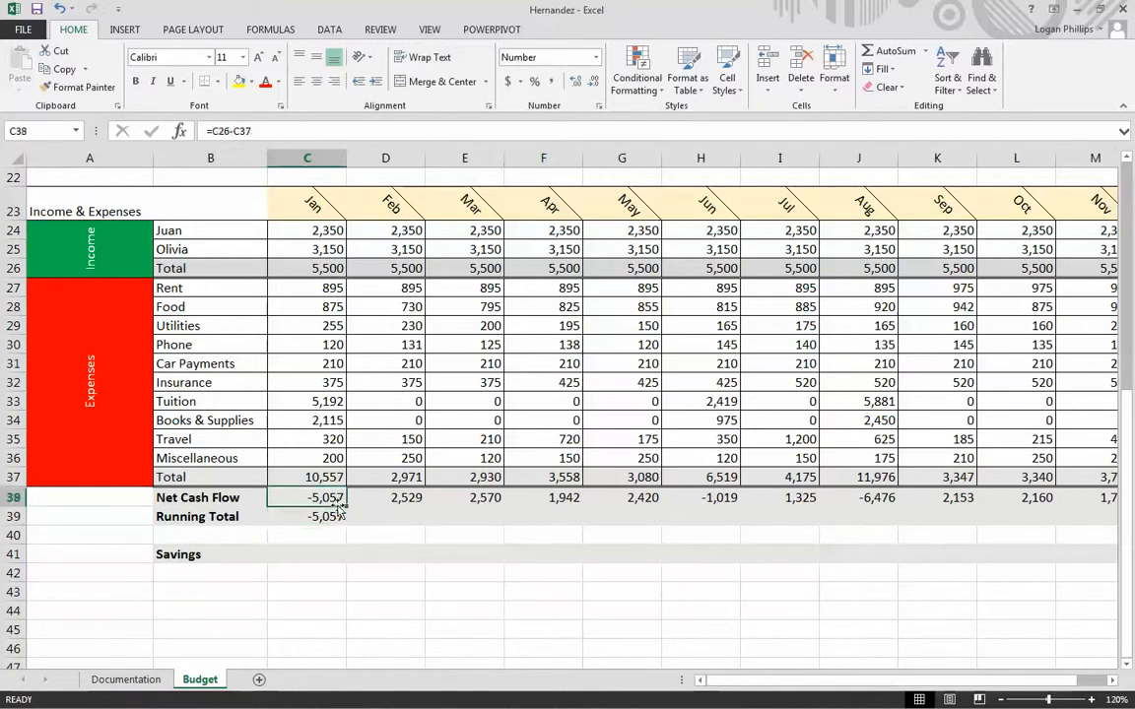
click(339, 516)
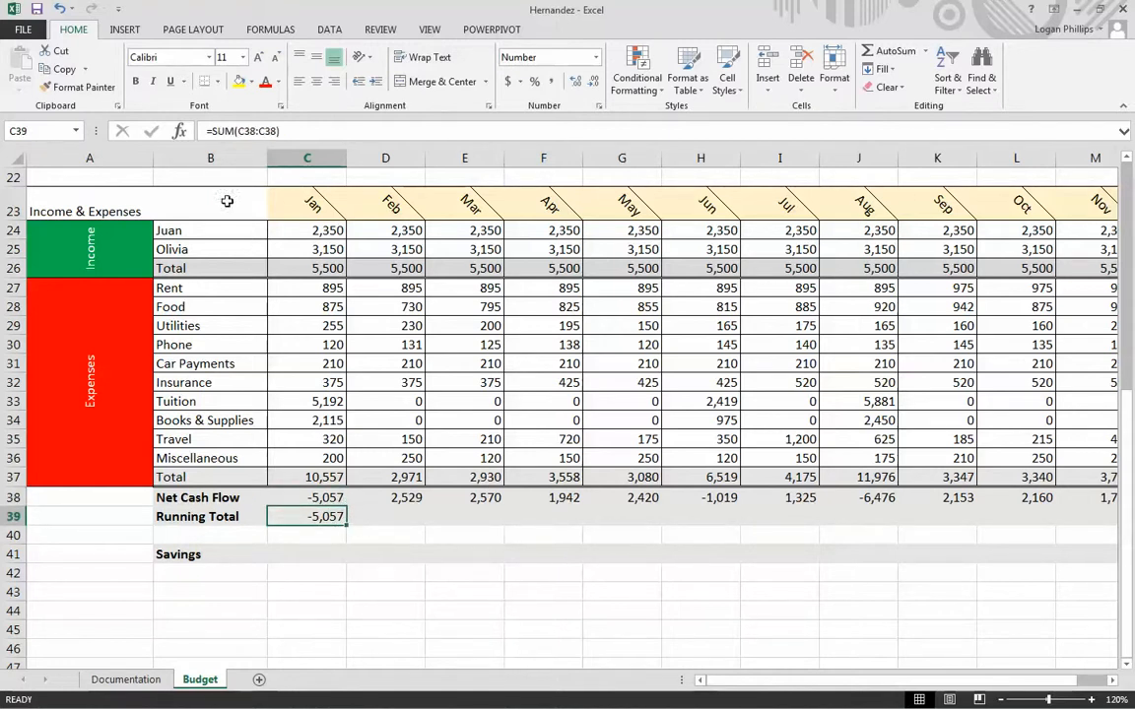
click(264, 131)
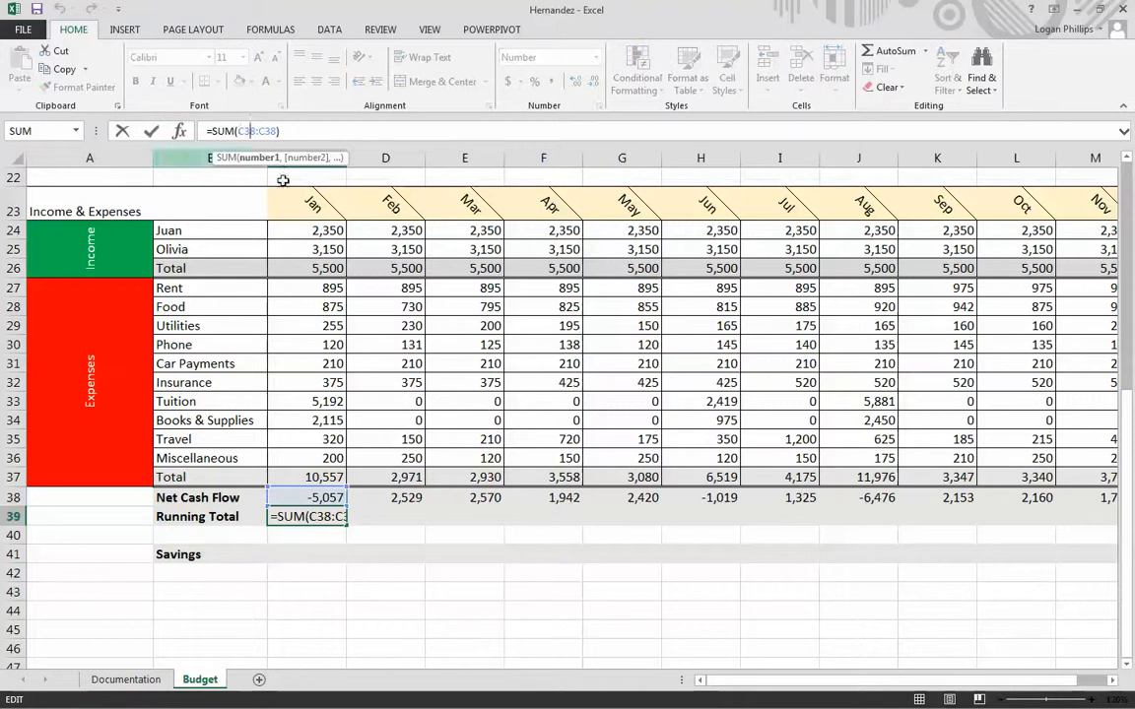
click(245, 132)
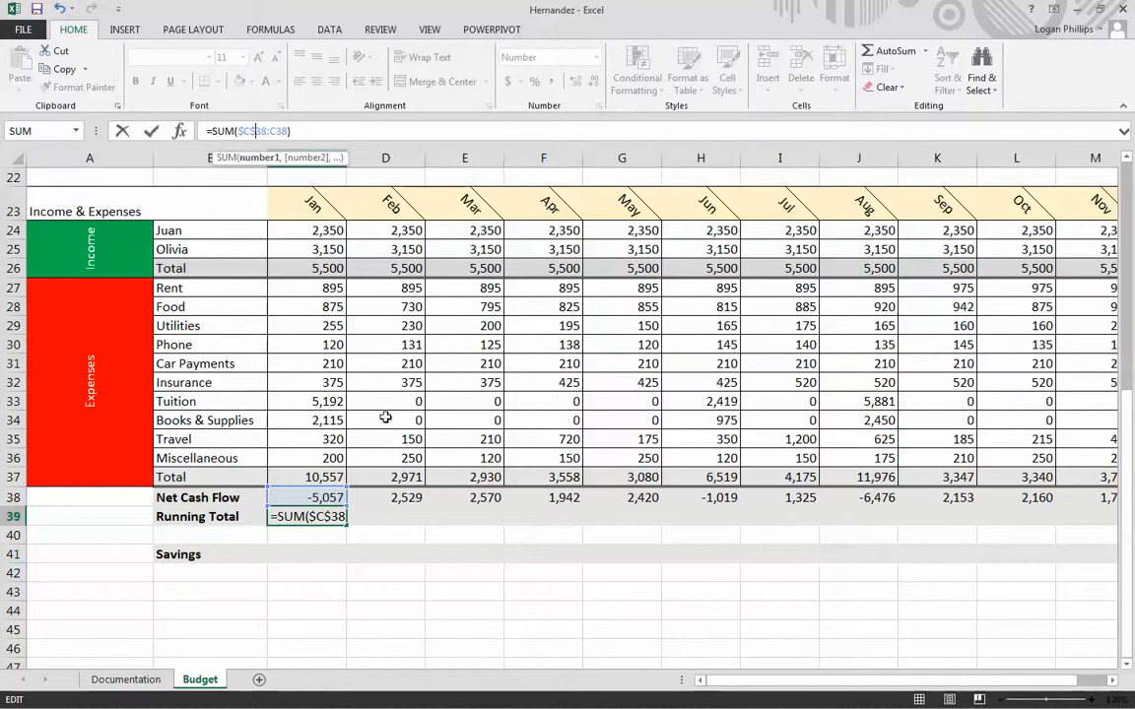
key(Return)
key(Up)
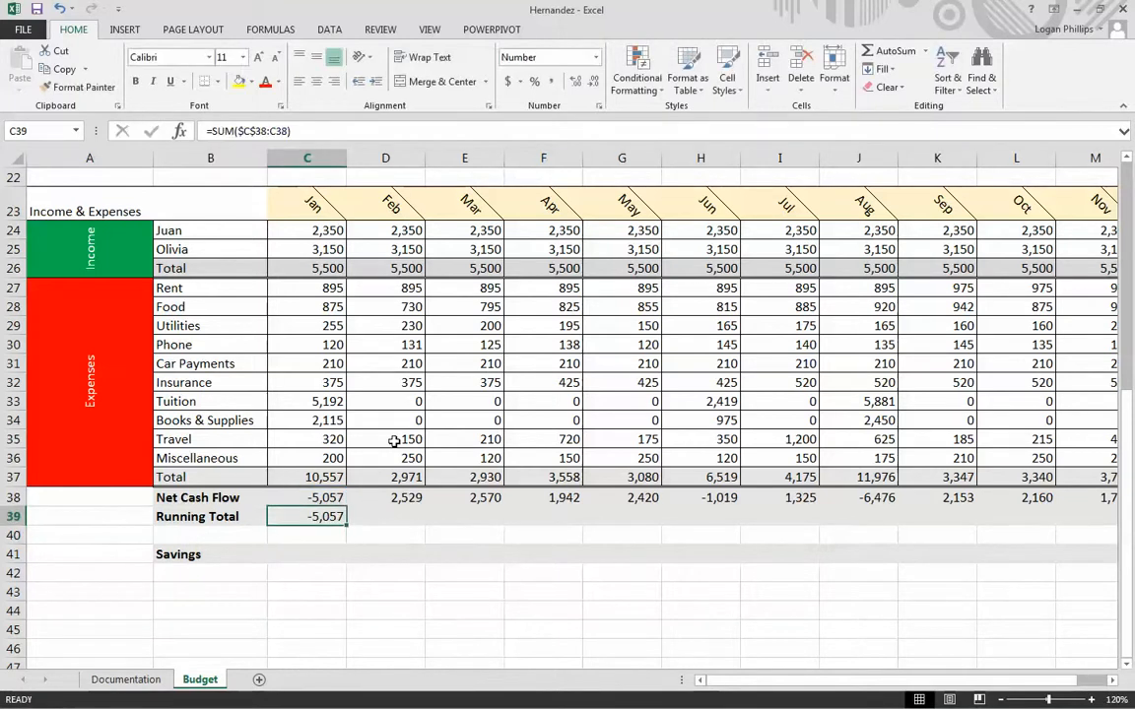
Copy the January running total formula in C39 to February and March in D39 and E39.
key(ctrl+c)
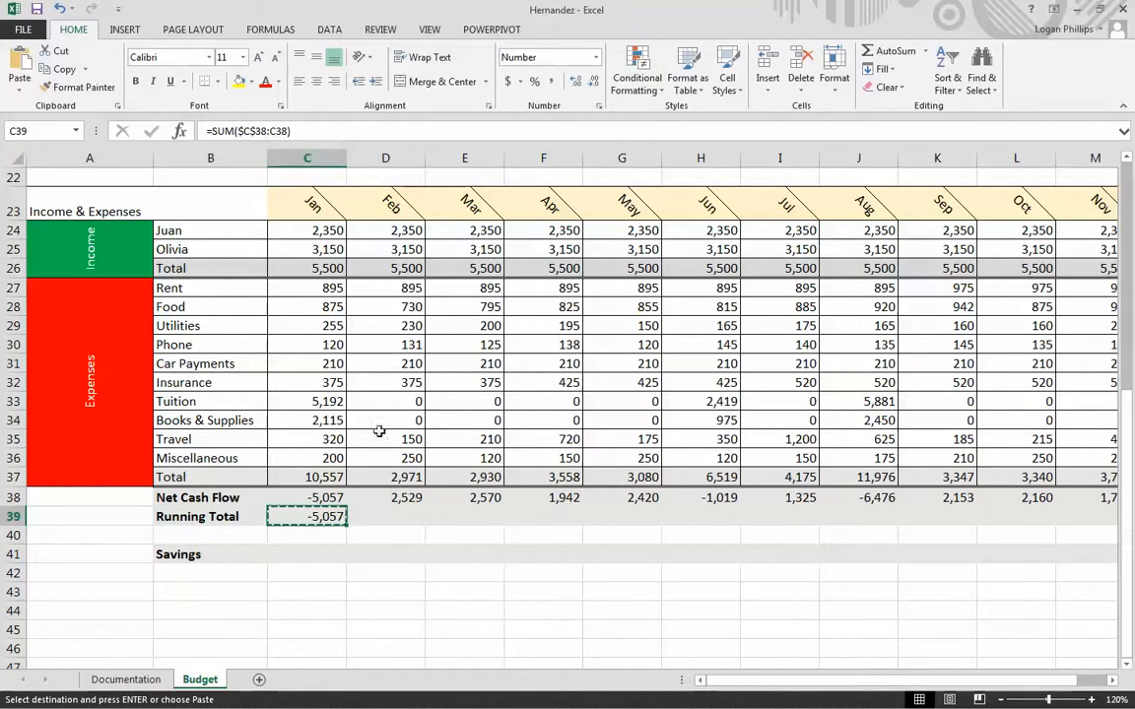
key(shift+Right)
key(Return)
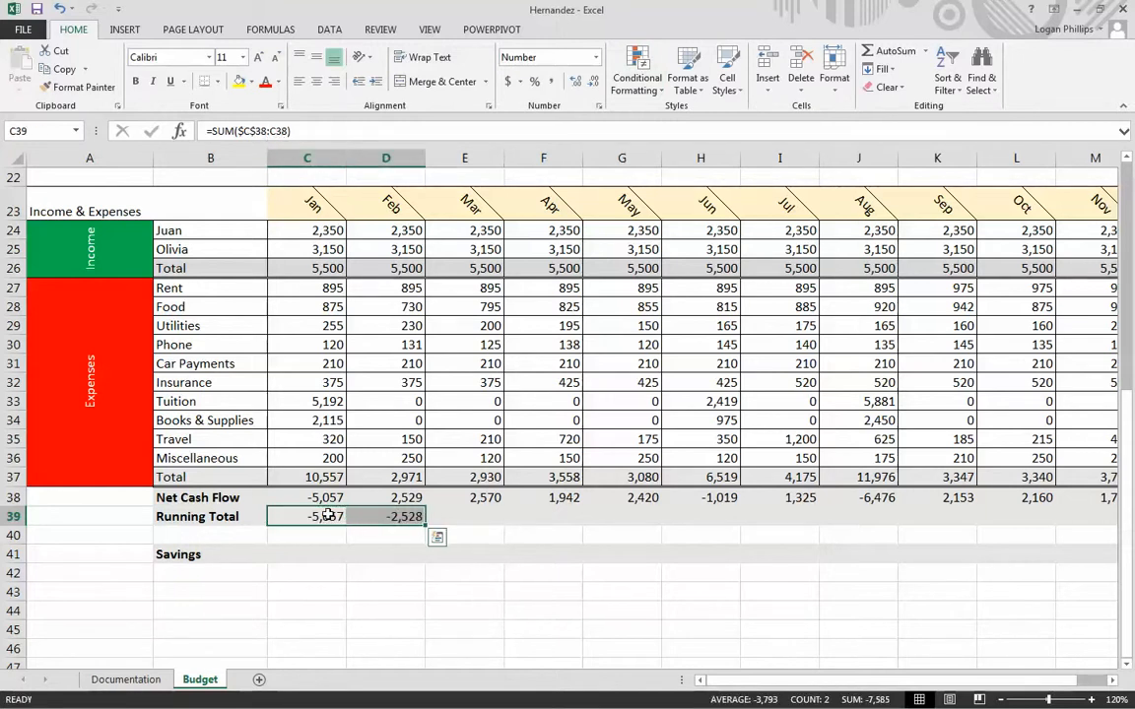
click(399, 510)
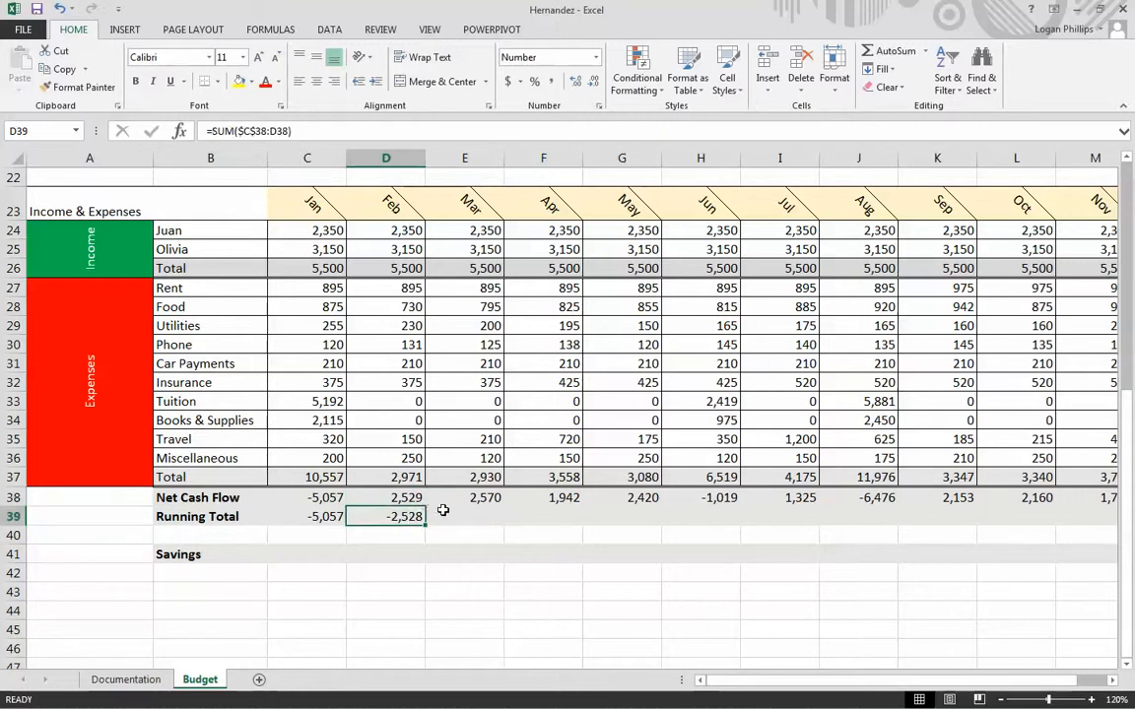
mouse_move(432, 504)
mouse_down()
mouse_move(429, 526)
mouse_move(478, 517)
mouse_up()
click(411, 520)
click(477, 515)
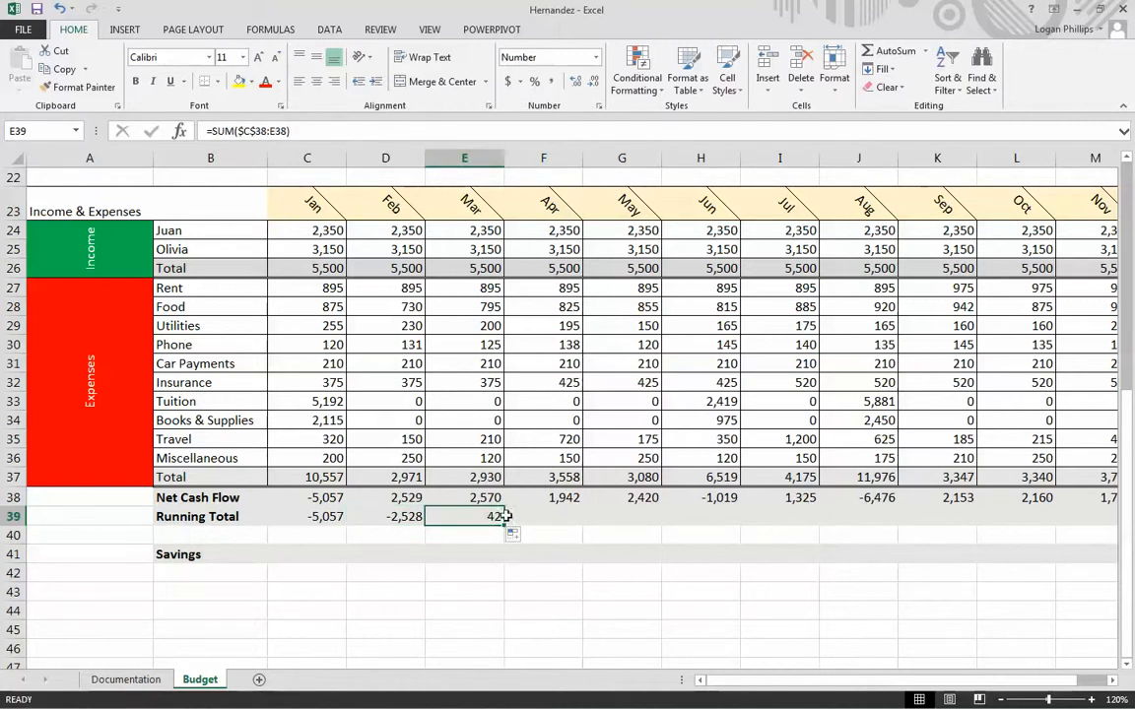
Fill the running total formula from E39 across row 39 through December in N39, and check the formula in N39.
click(508, 591)
click(497, 521)
drag(506, 527, 952, 542)
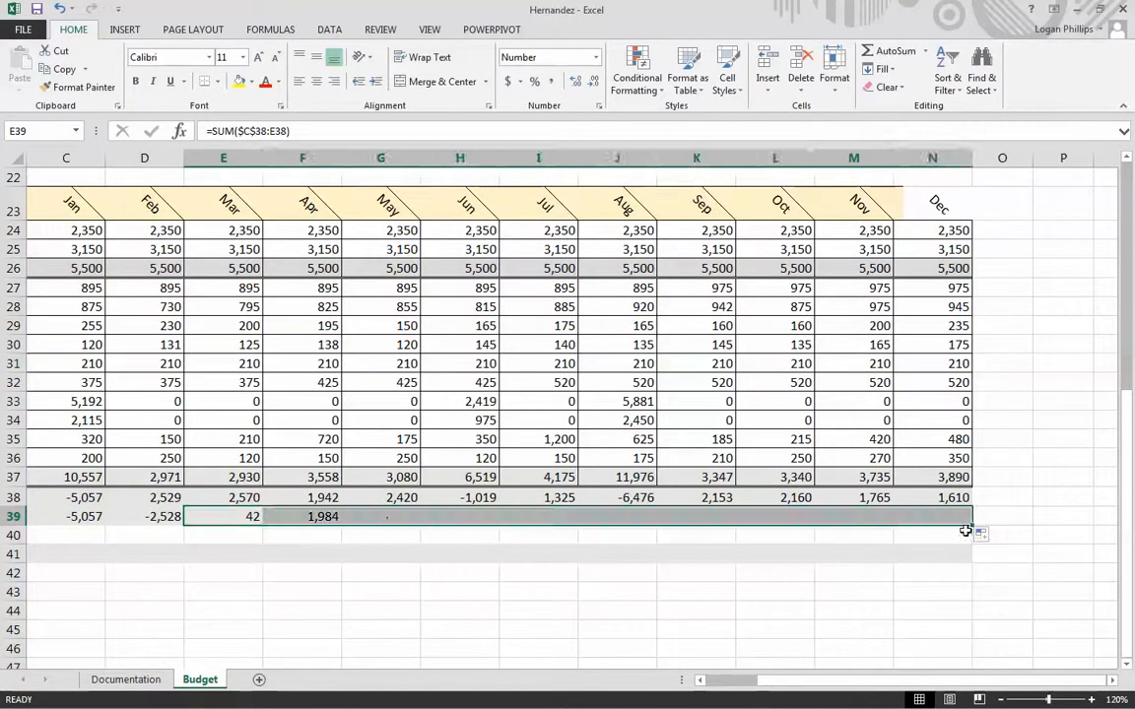
click(859, 610)
click(960, 512)
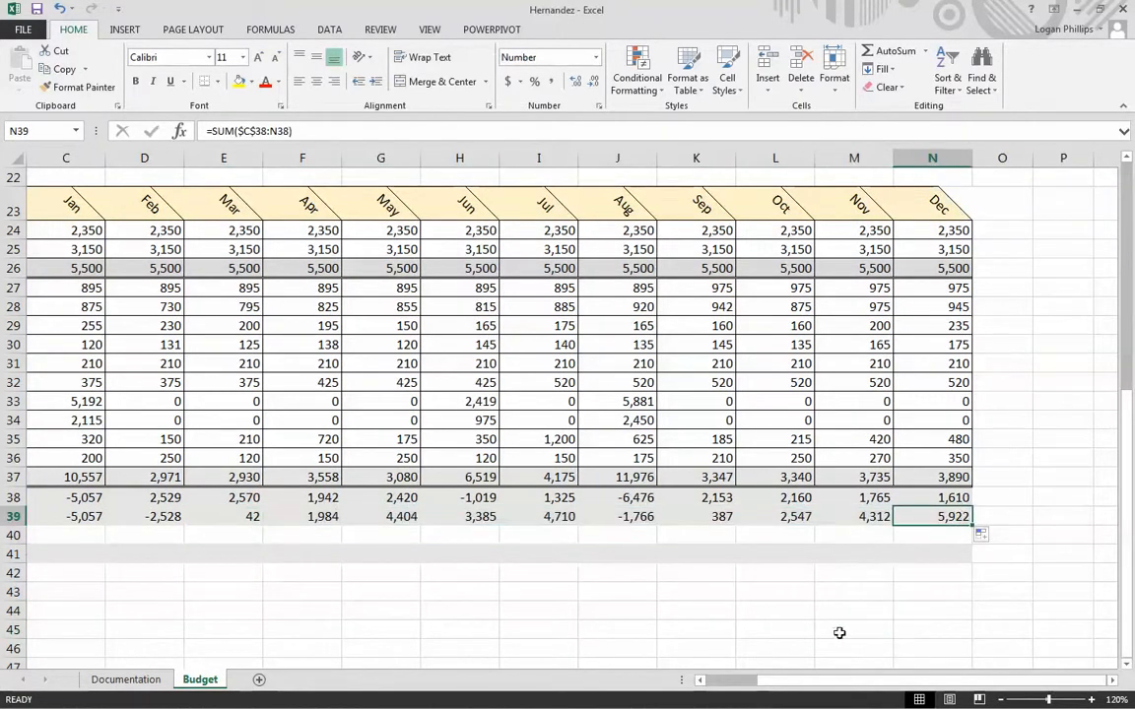
Locate the empty expense summary cells B10:B19, from Rent to Miscellaneous, above the monthly budget table.
drag(913, 682, 727, 669)
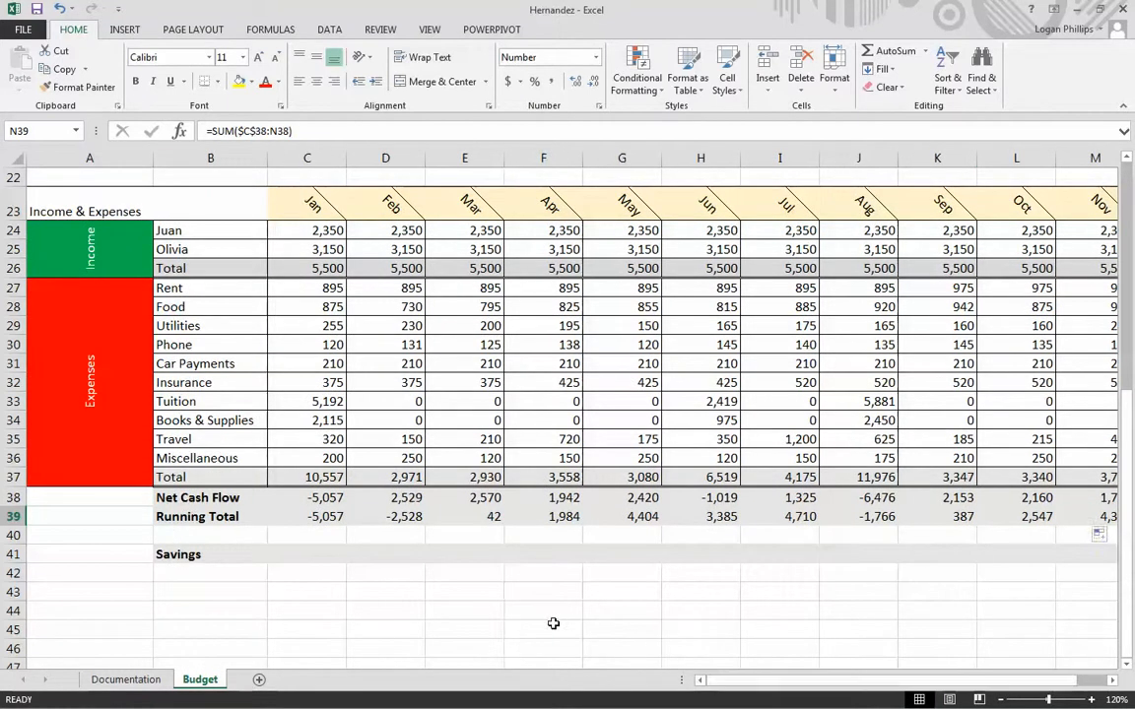
scroll(554, 624, up, 4)
scroll(653, 430, down, 6)
scroll(653, 431, up, 3)
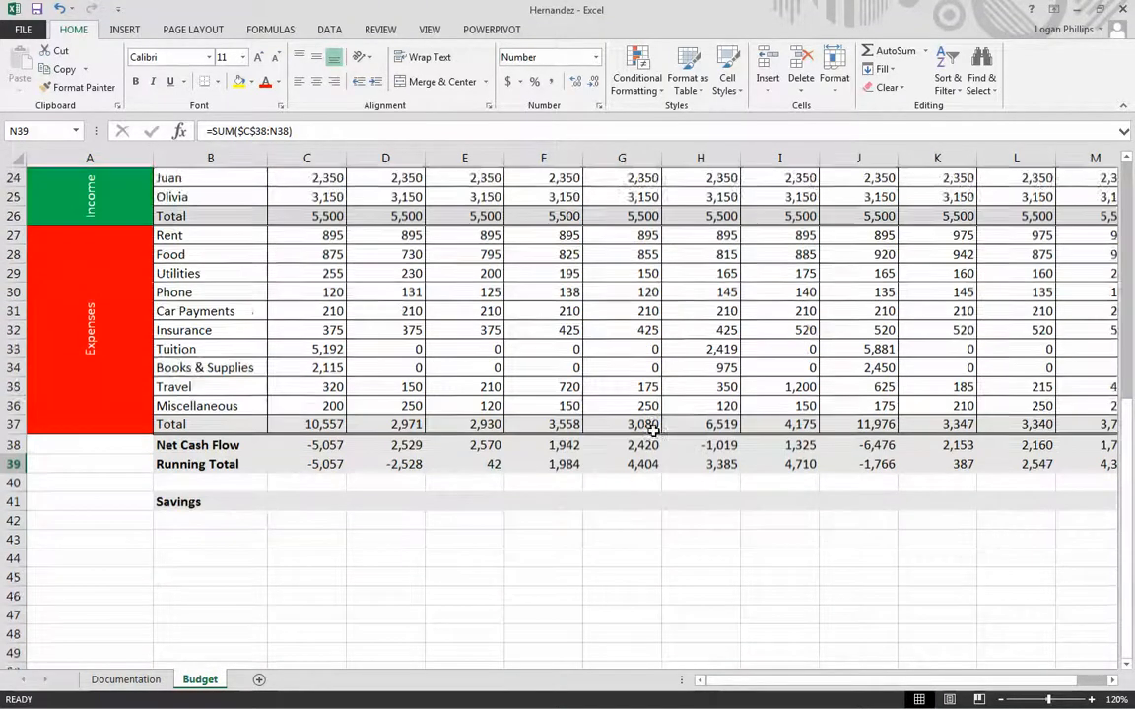
scroll(653, 431, up, 3)
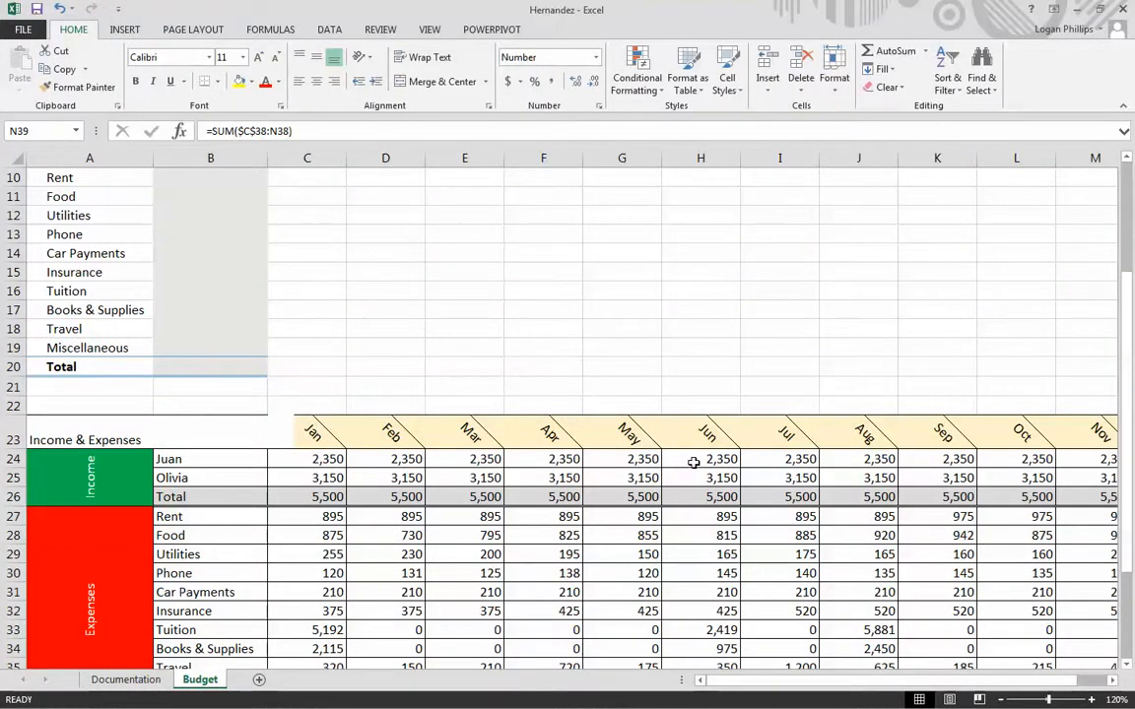
scroll(694, 462, up, 1)
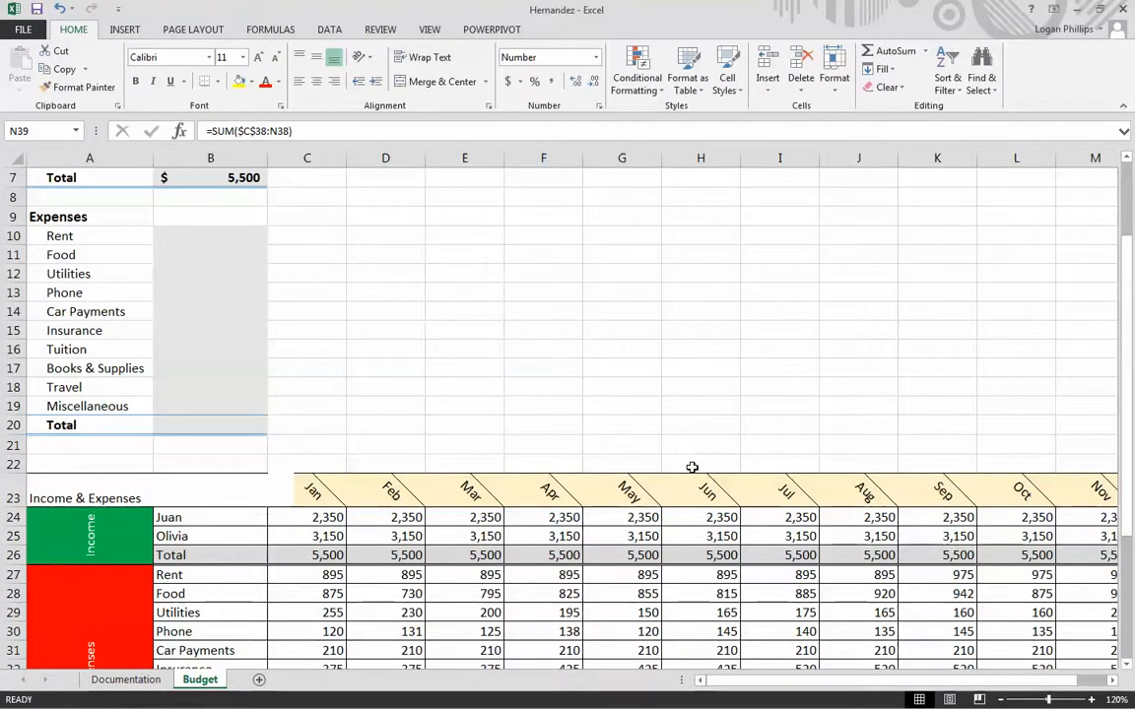
click(537, 410)
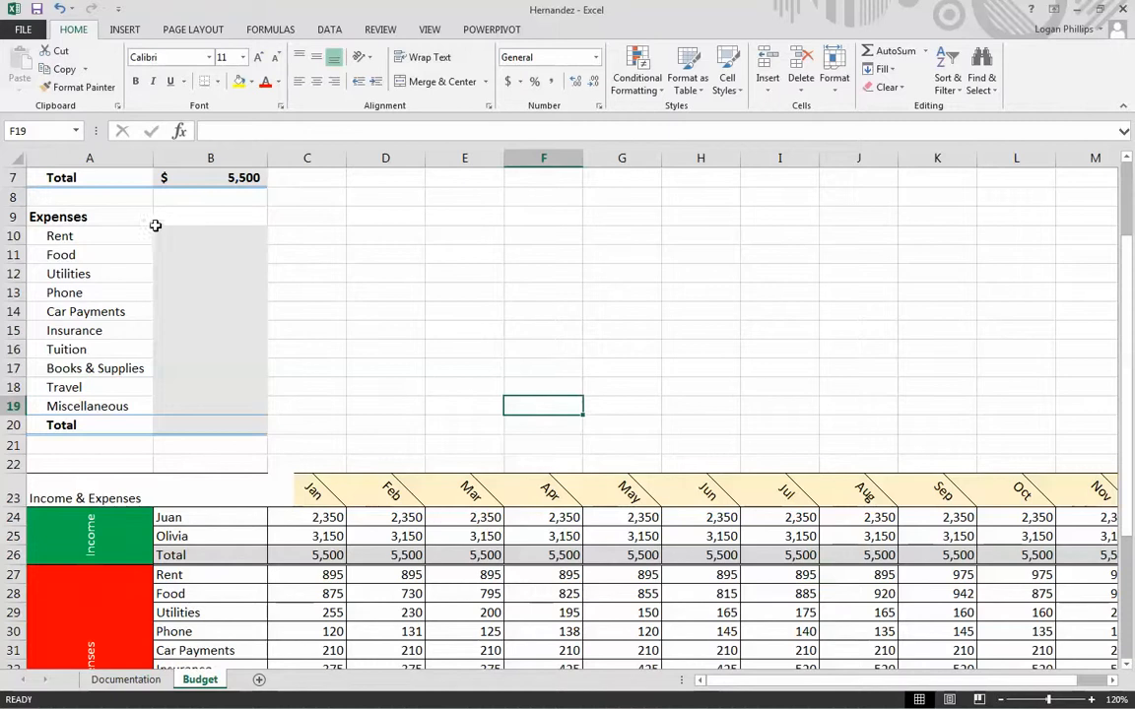
drag(236, 234, 231, 405)
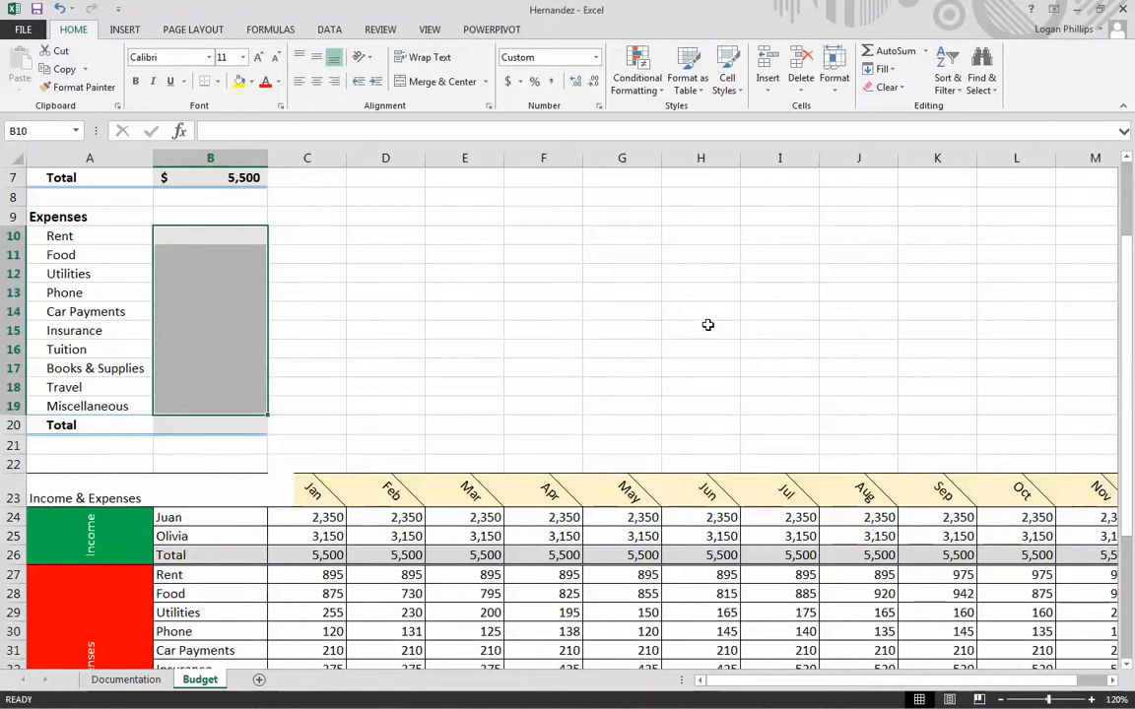
Compare the expense categories in the summary with the matching monthly rows of the Income & Expenses table.
scroll(927, 291, down, 2)
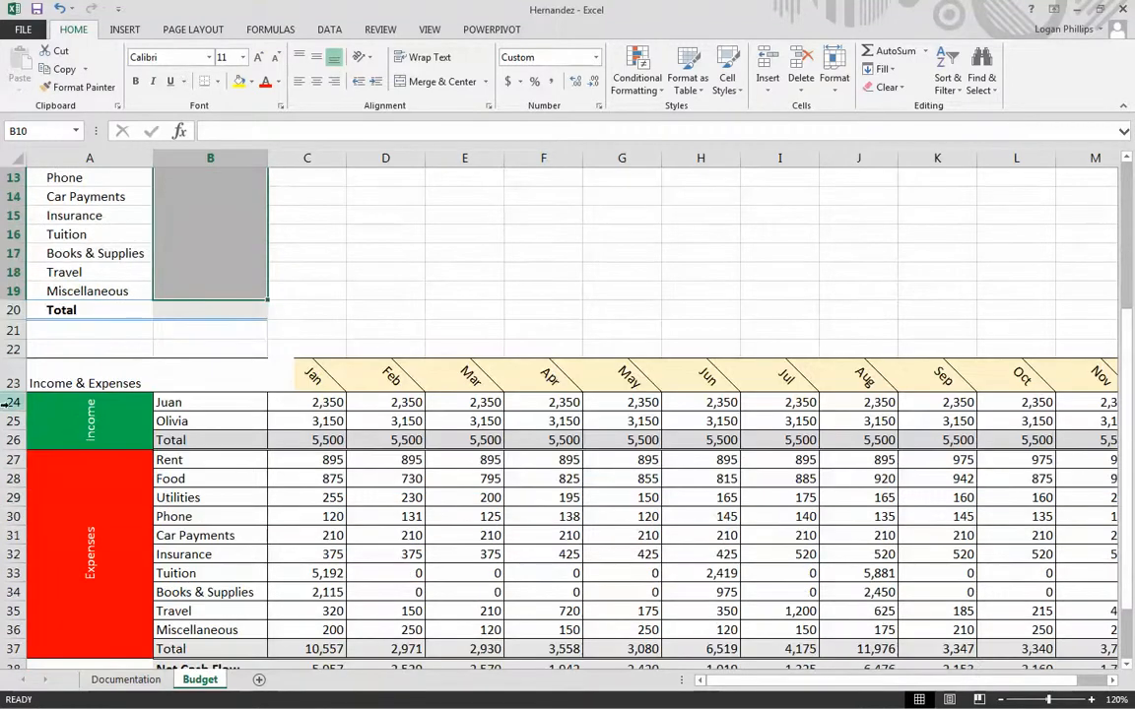
click(479, 312)
scroll(463, 332, up, 4)
scroll(138, 246, down, 3)
scroll(190, 255, up, 2)
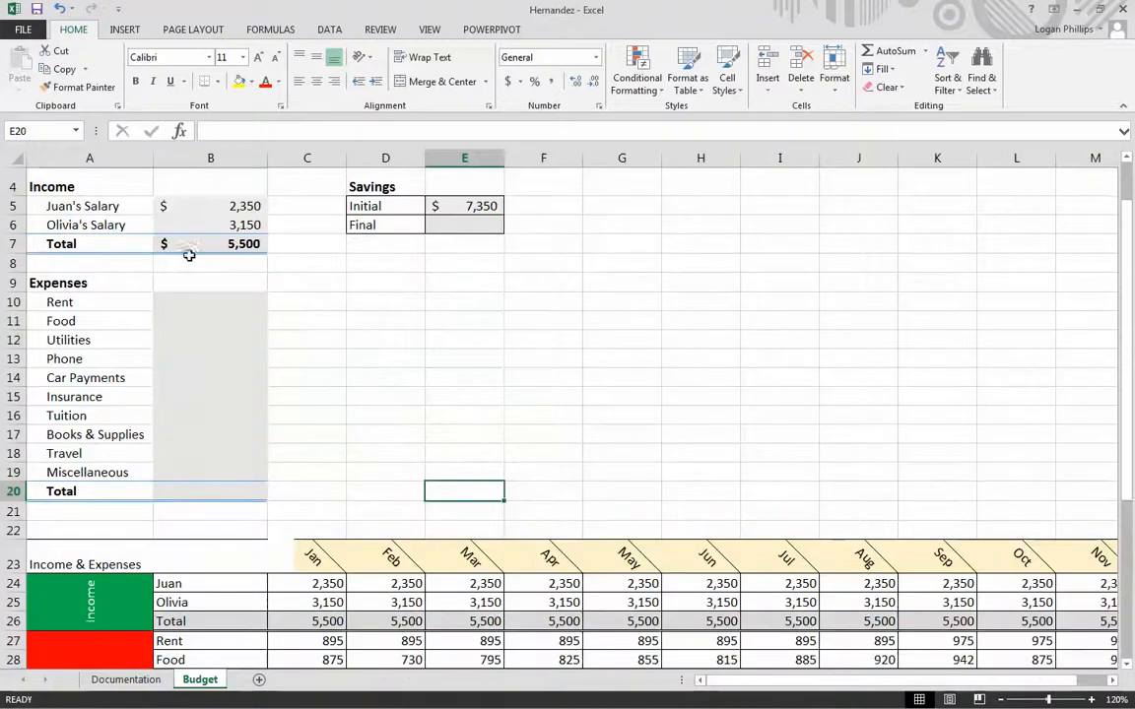
click(197, 300)
scroll(455, 516, down, 3)
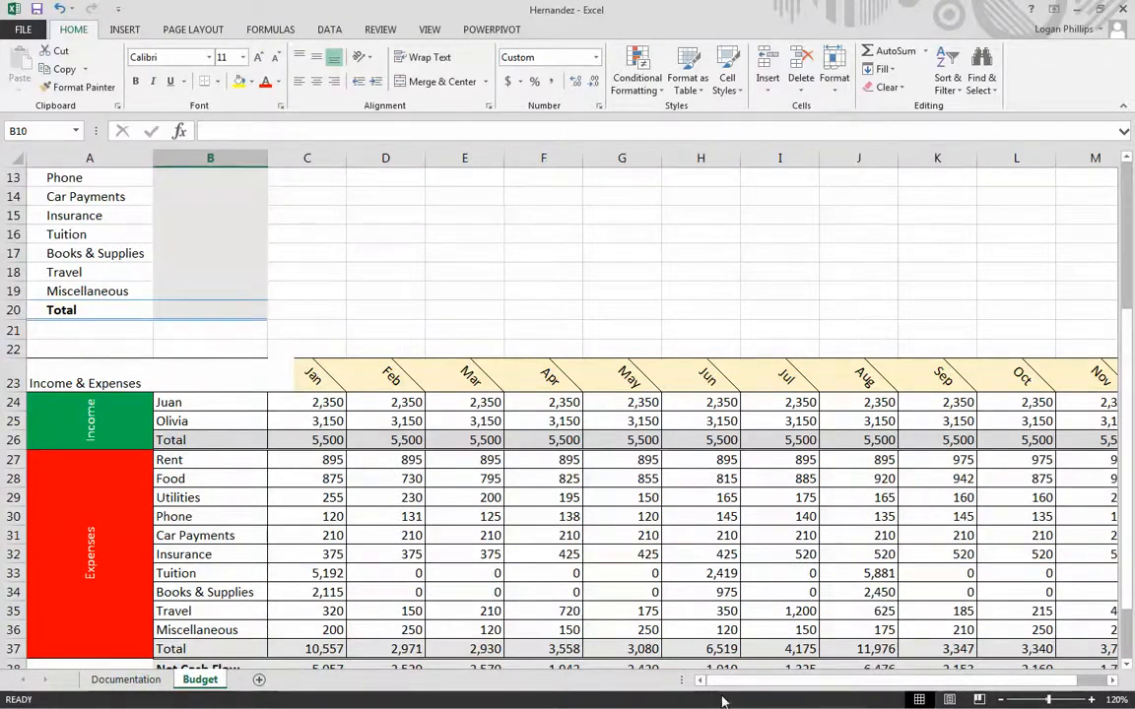
mouse_move(742, 682)
mouse_down()
mouse_move(933, 682)
mouse_move(739, 681)
mouse_up()
scroll(146, 261, up, 1)
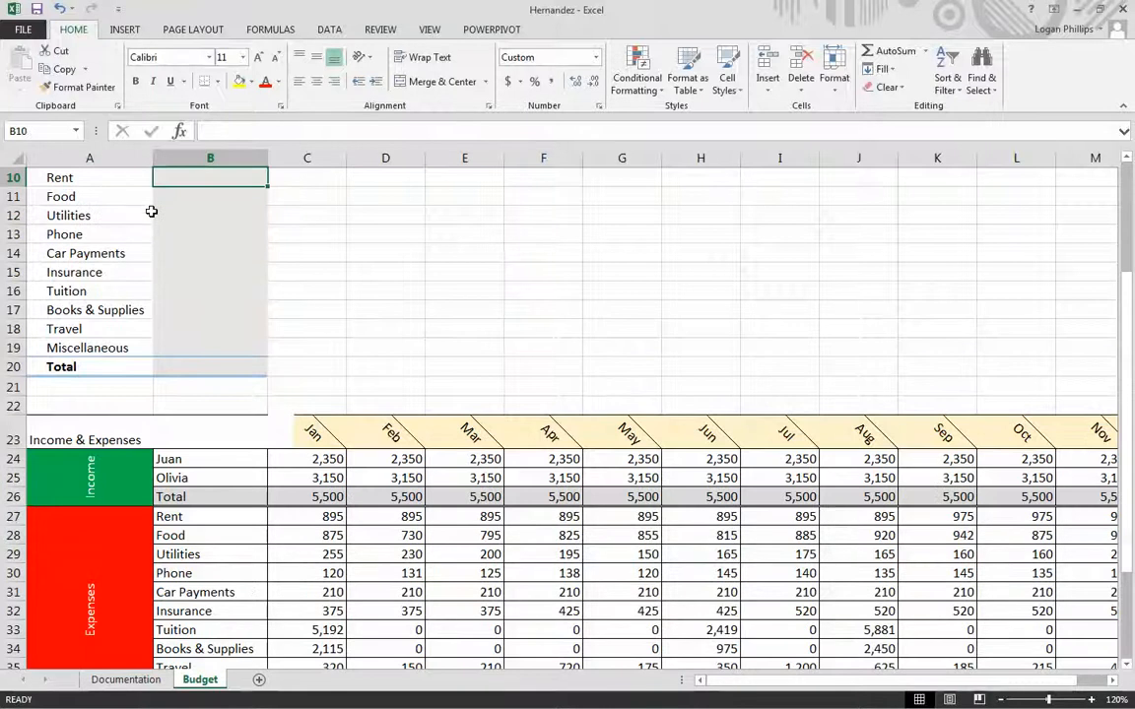
drag(742, 681, 798, 679)
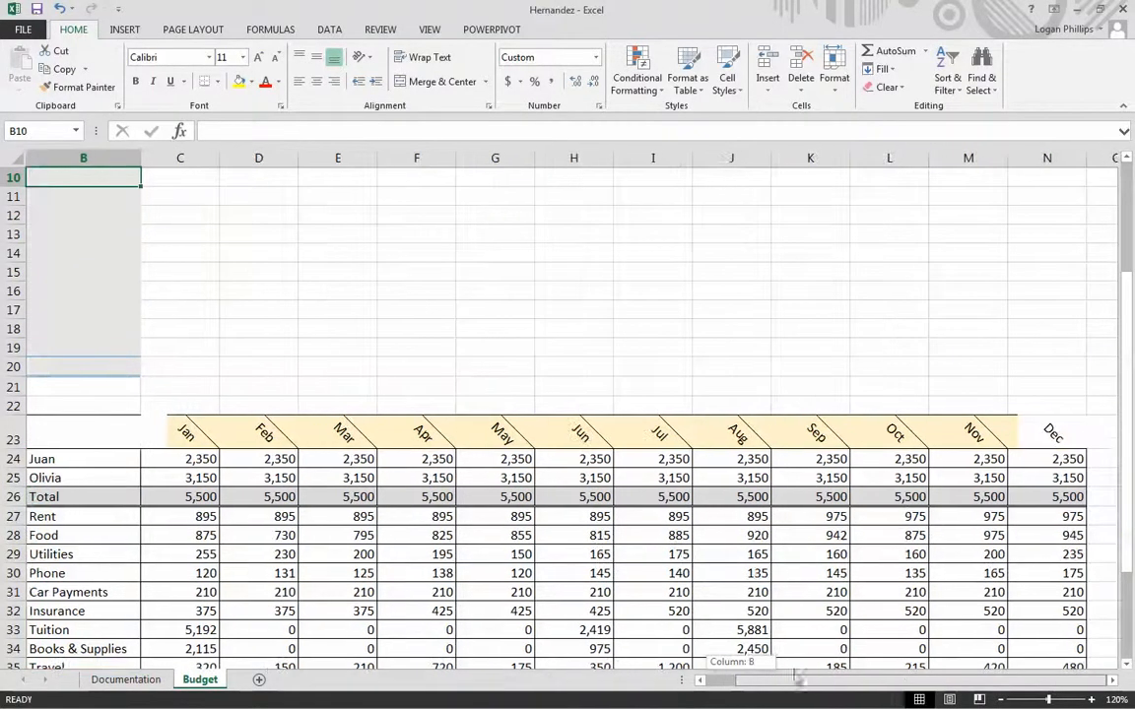
drag(884, 678, 517, 681)
click(370, 236)
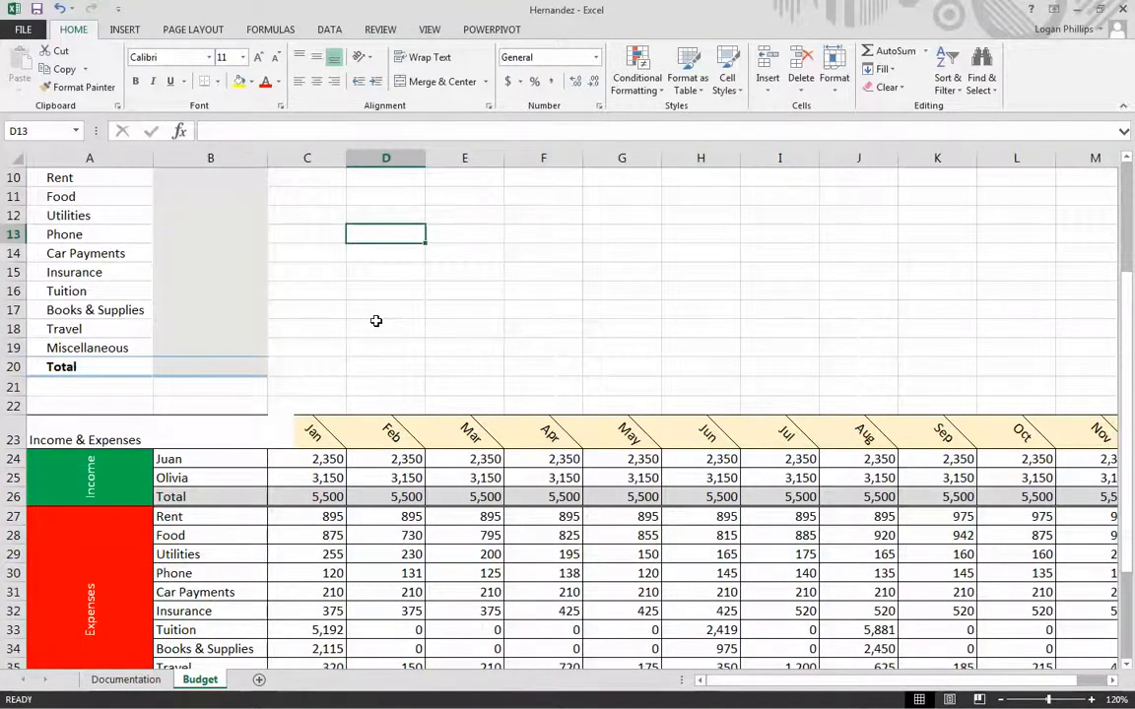
scroll(373, 394, down, 4)
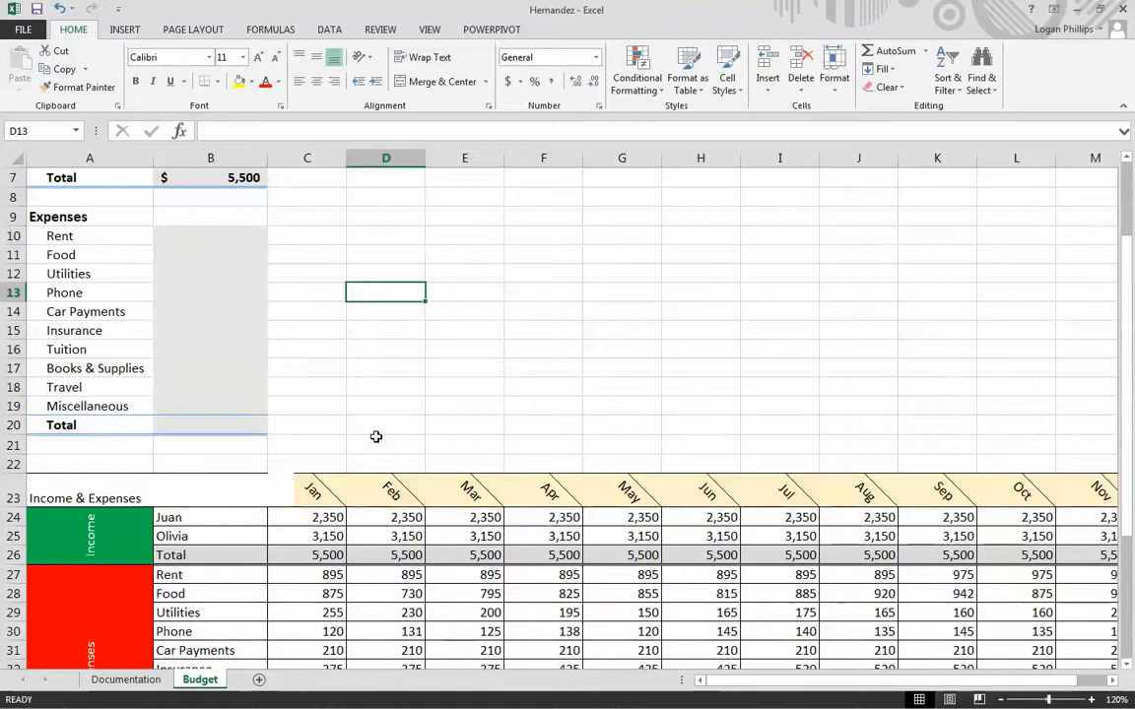
Insert the AVERAGE function in B10 for Rent, averaging the January to December values in C27:N27.
click(231, 241)
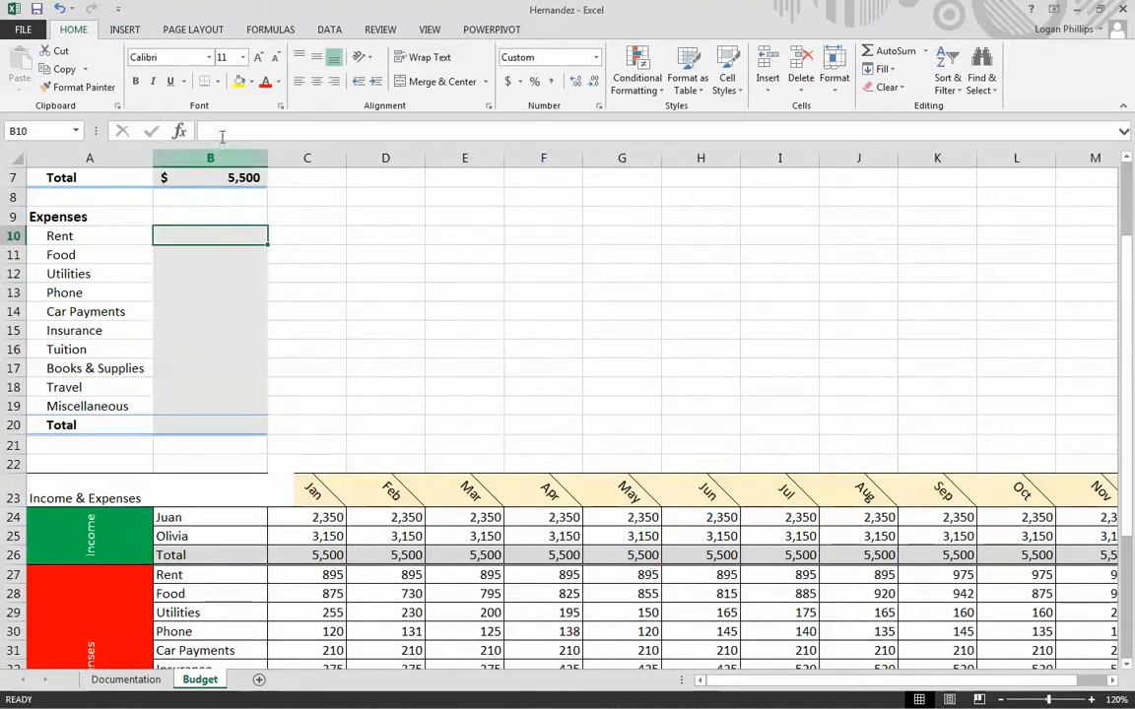
click(125, 29)
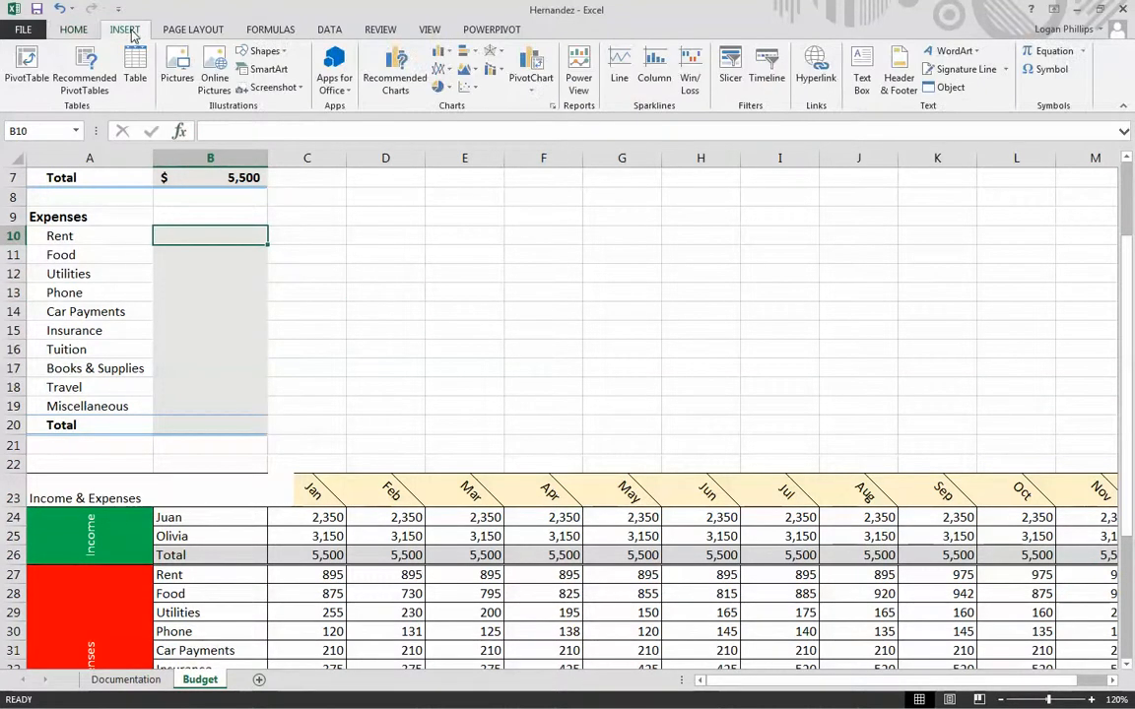
click(180, 131)
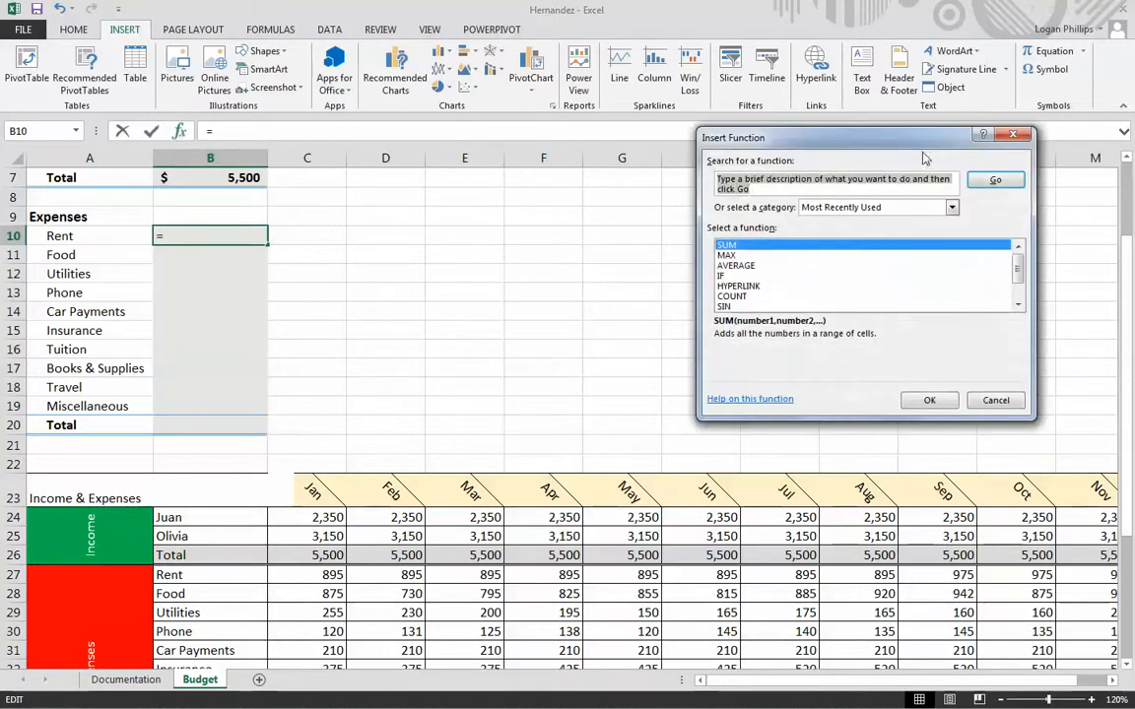
click(766, 265)
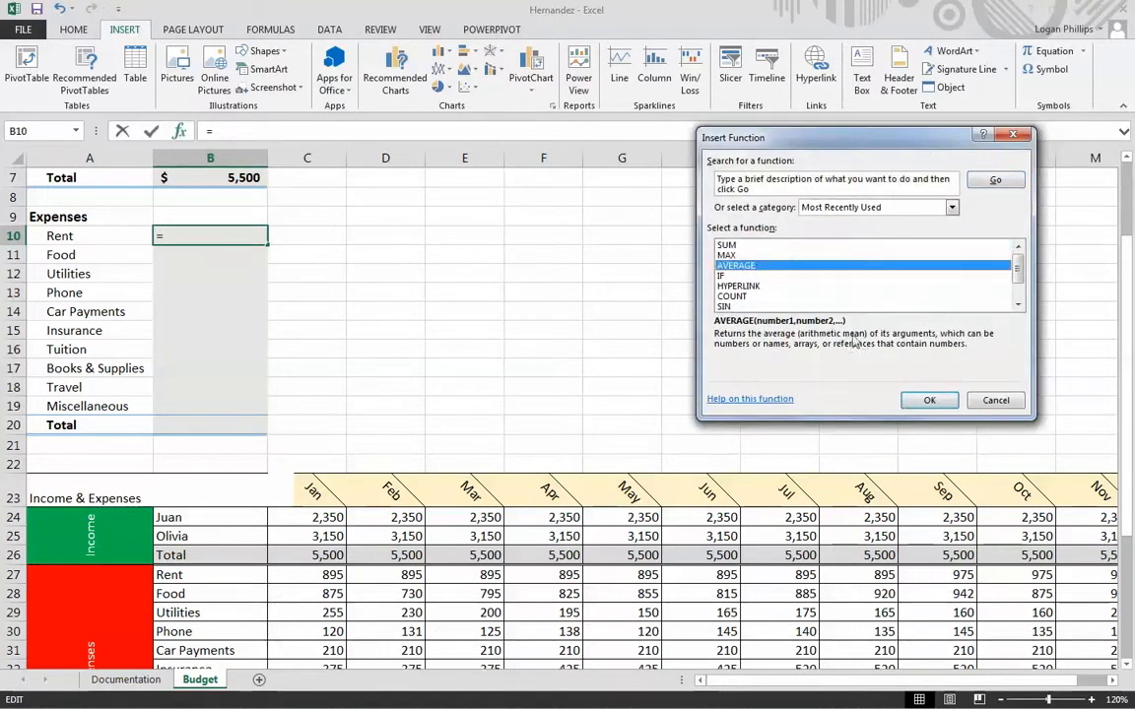
click(947, 402)
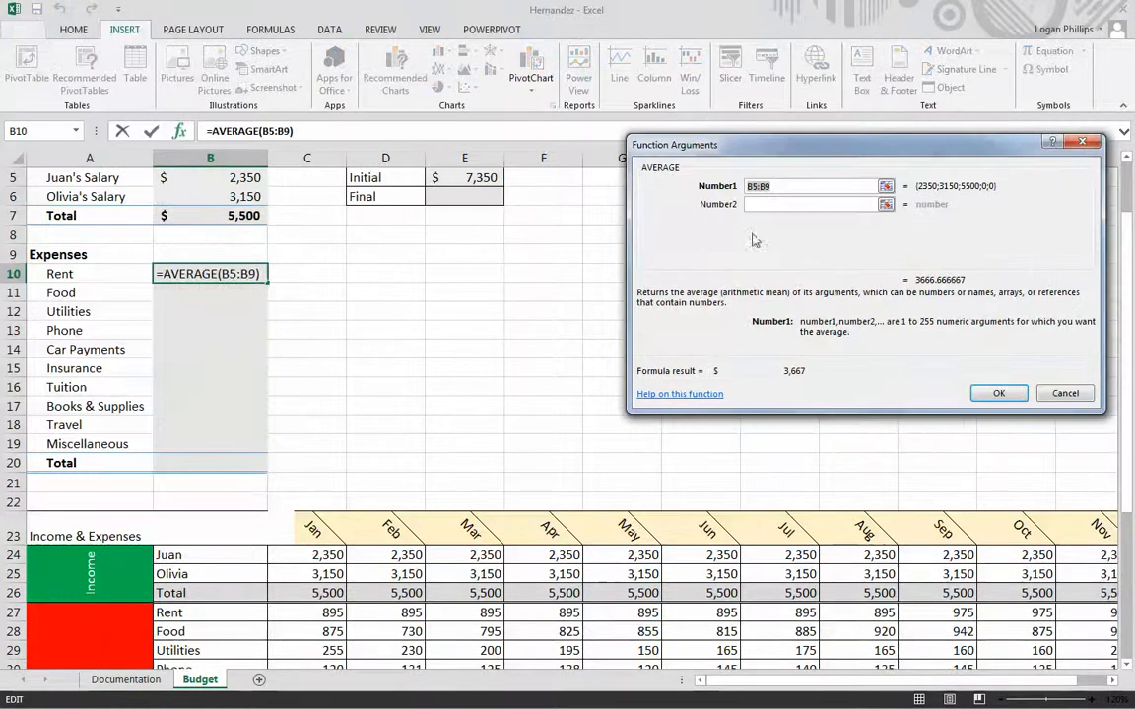
scroll(356, 366, down, 3)
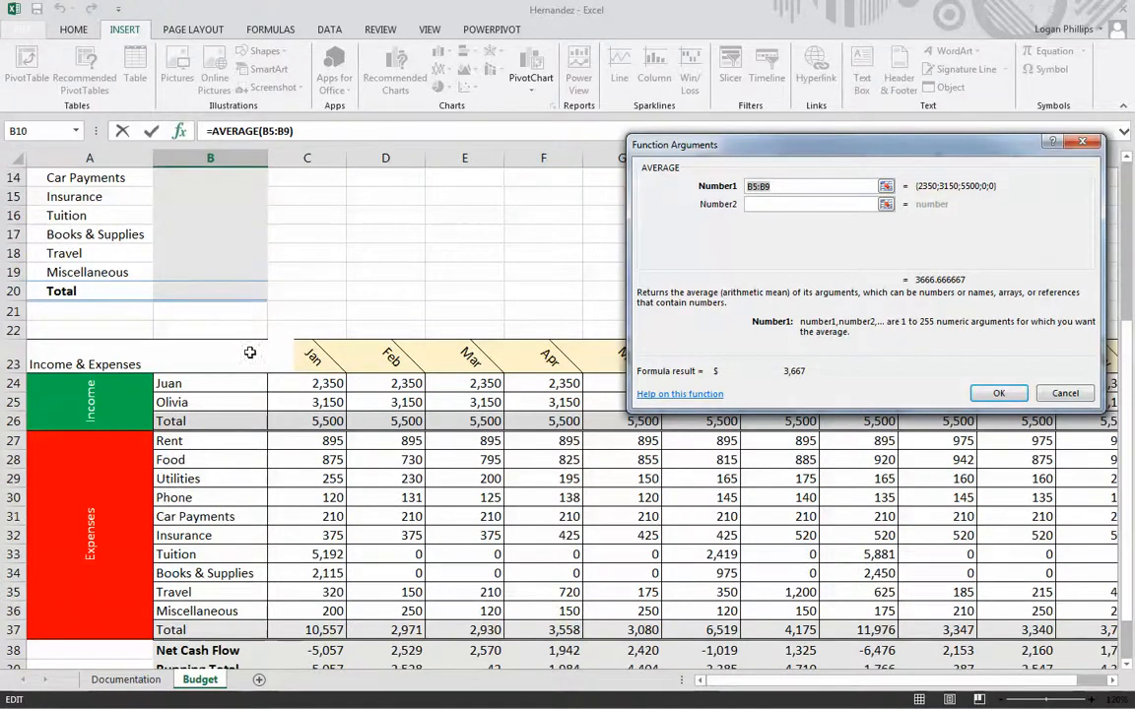
scroll(251, 353, up, 3)
scroll(125, 458, down, 3)
drag(295, 441, 940, 443)
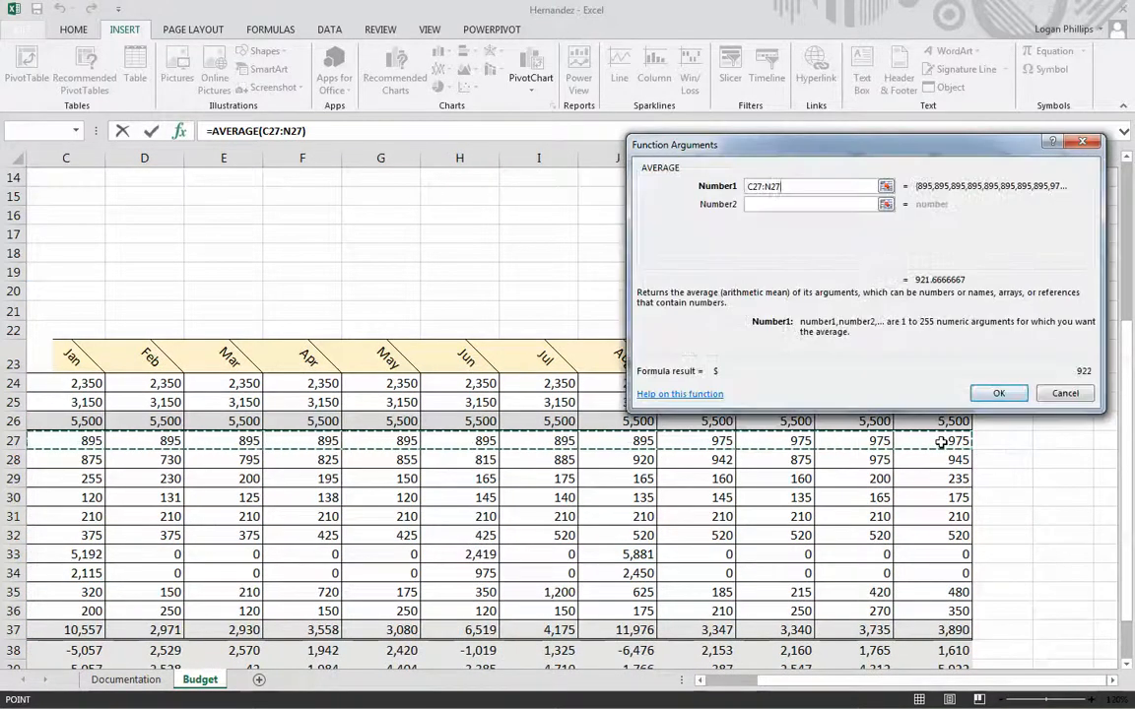
click(998, 394)
scroll(562, 600, up, 3)
scroll(801, 631, down, 2)
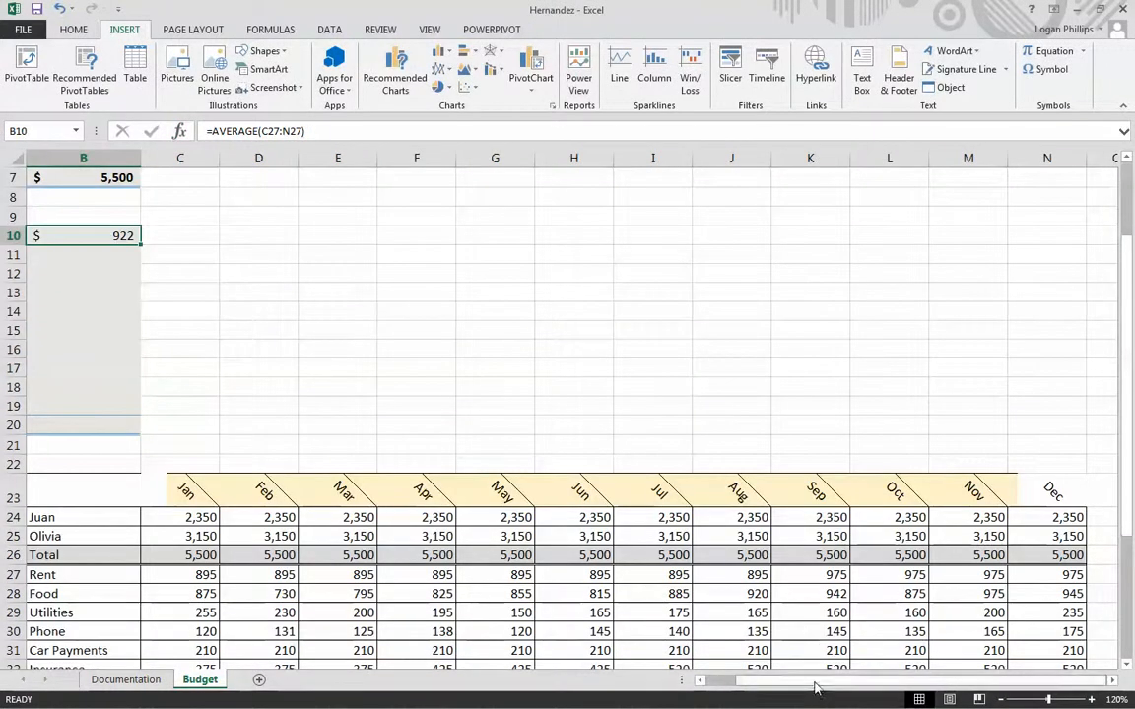
drag(816, 686, 697, 690)
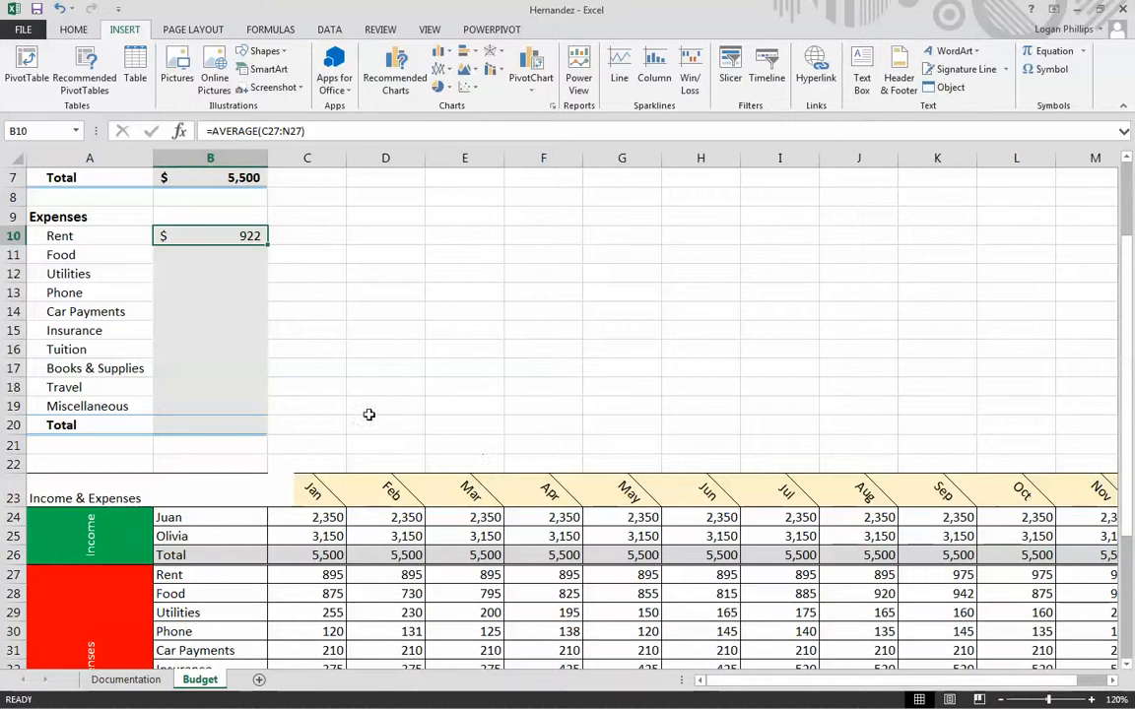
Try to enter an AVERAGE formula for Food in B11 using the January to December values in C28:N28.
click(614, 239)
scroll(577, 289, down, 1)
scroll(578, 289, down, 1)
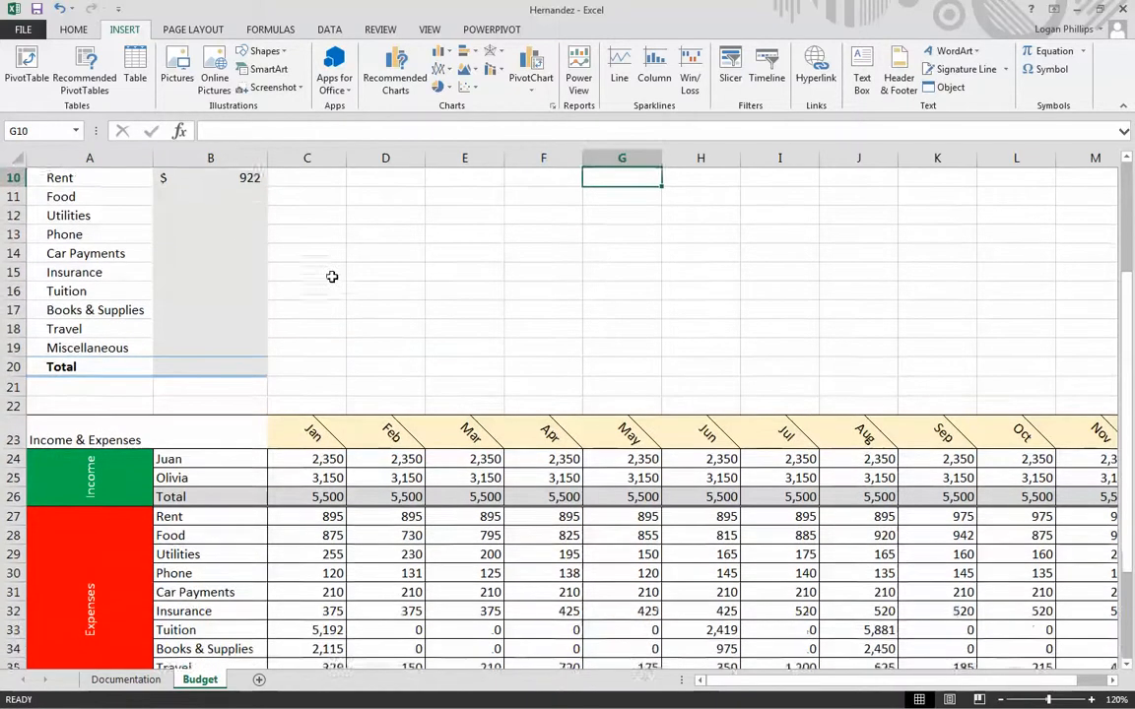
scroll(210, 292, up, 2)
click(193, 256)
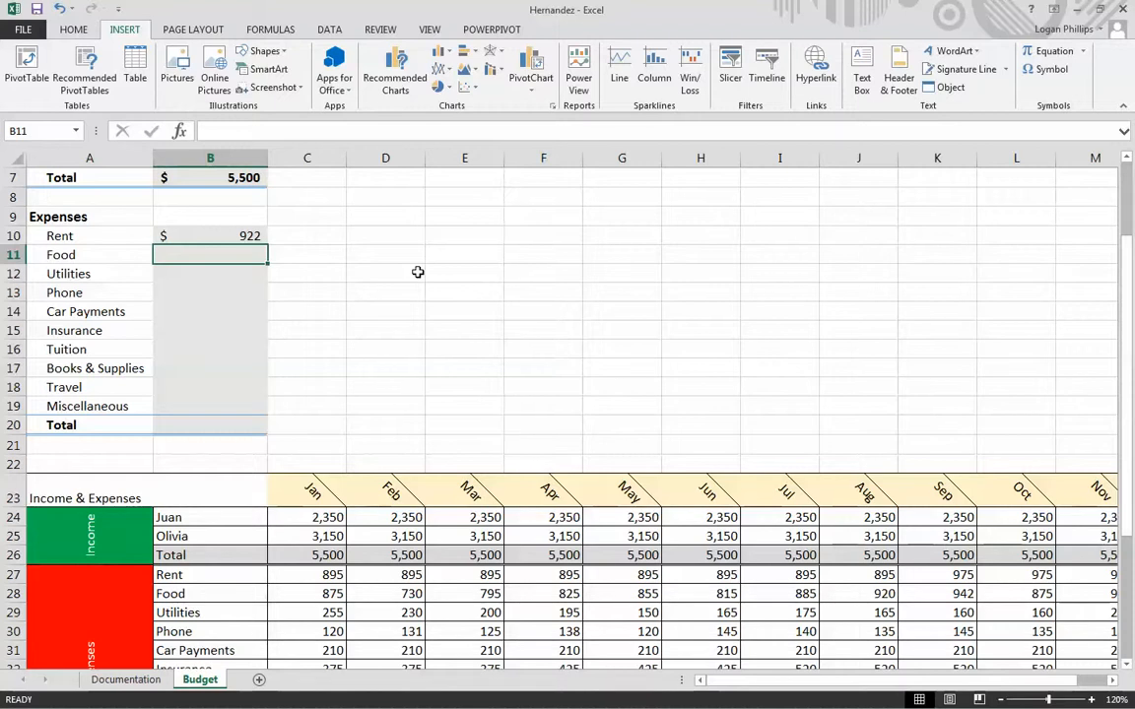
text(=)
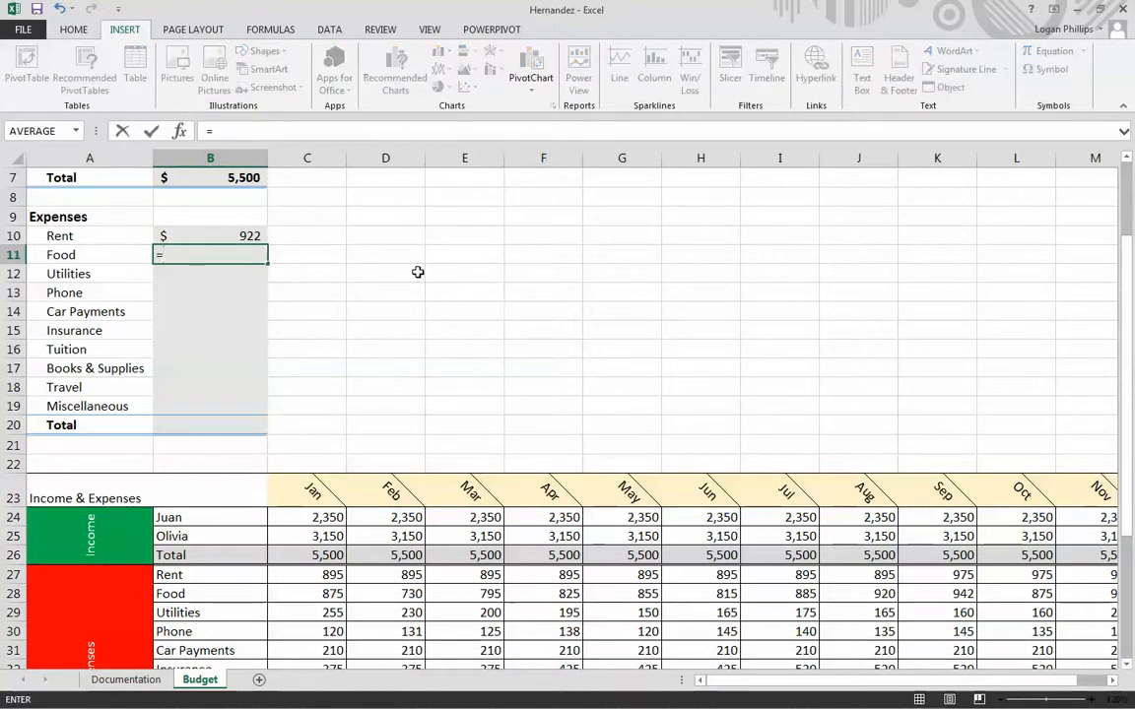
text(Avera)
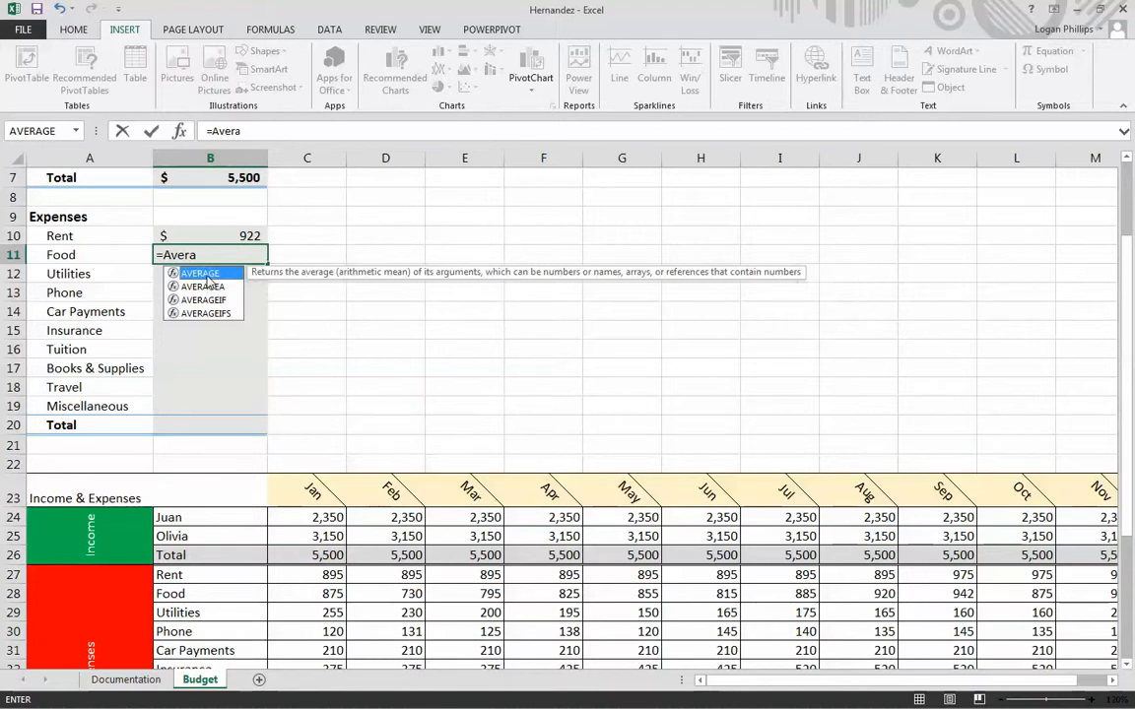
key(Down)
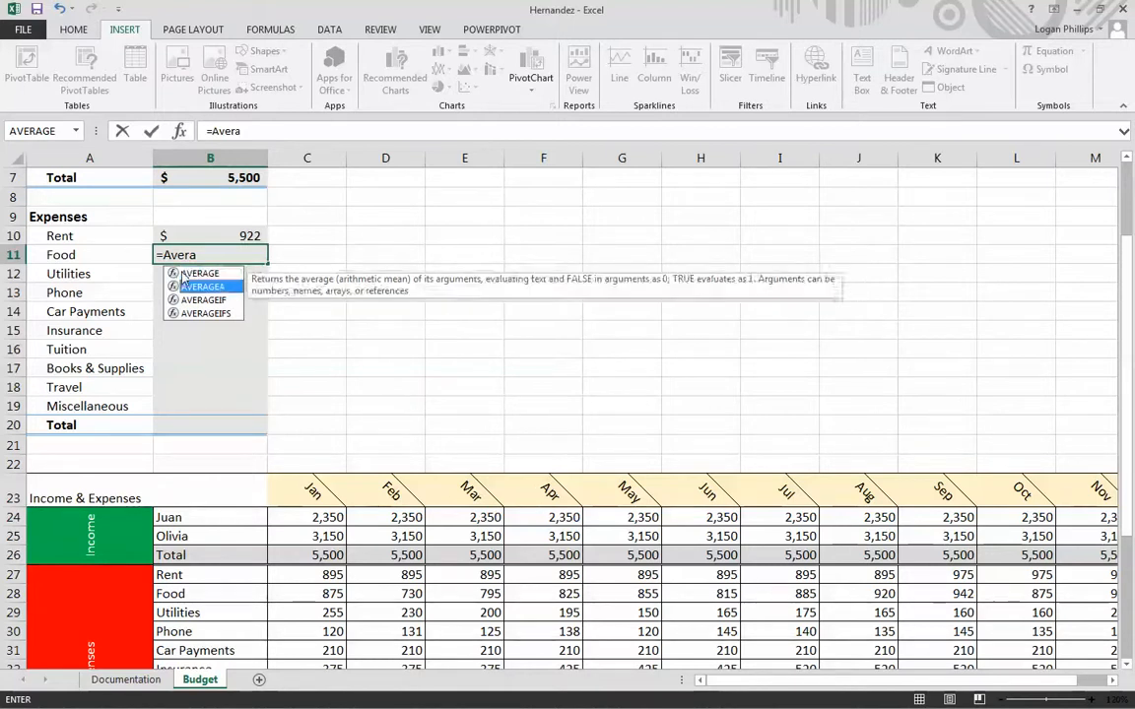
key(Up)
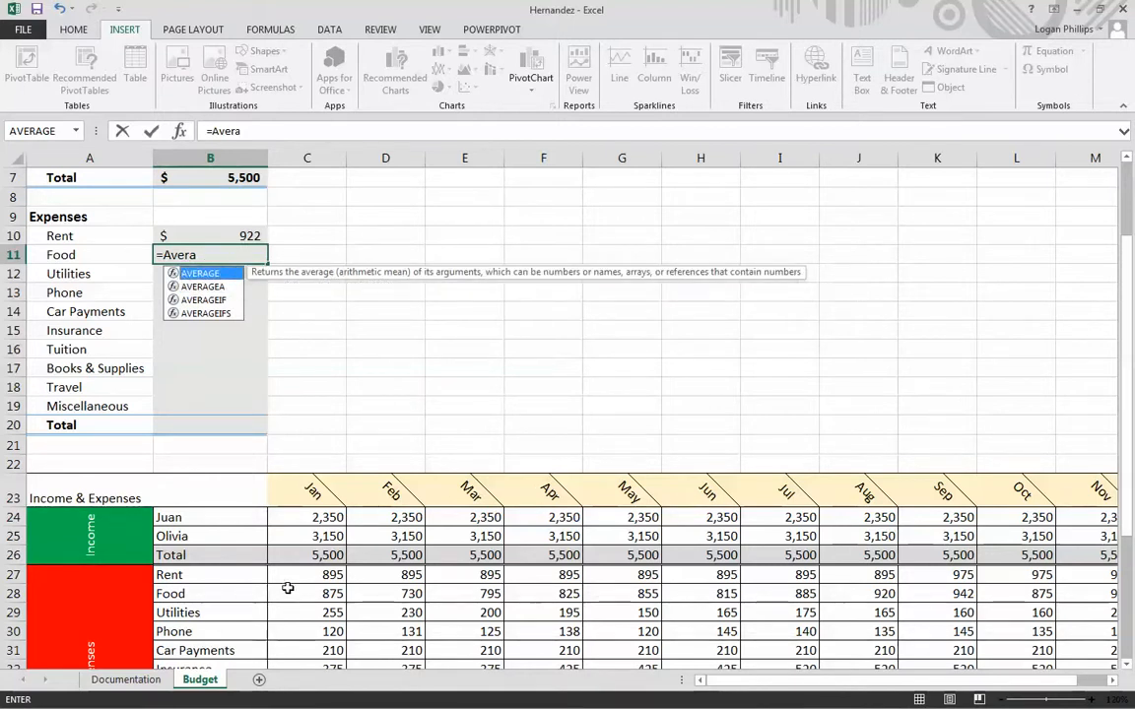
drag(298, 592, 934, 590)
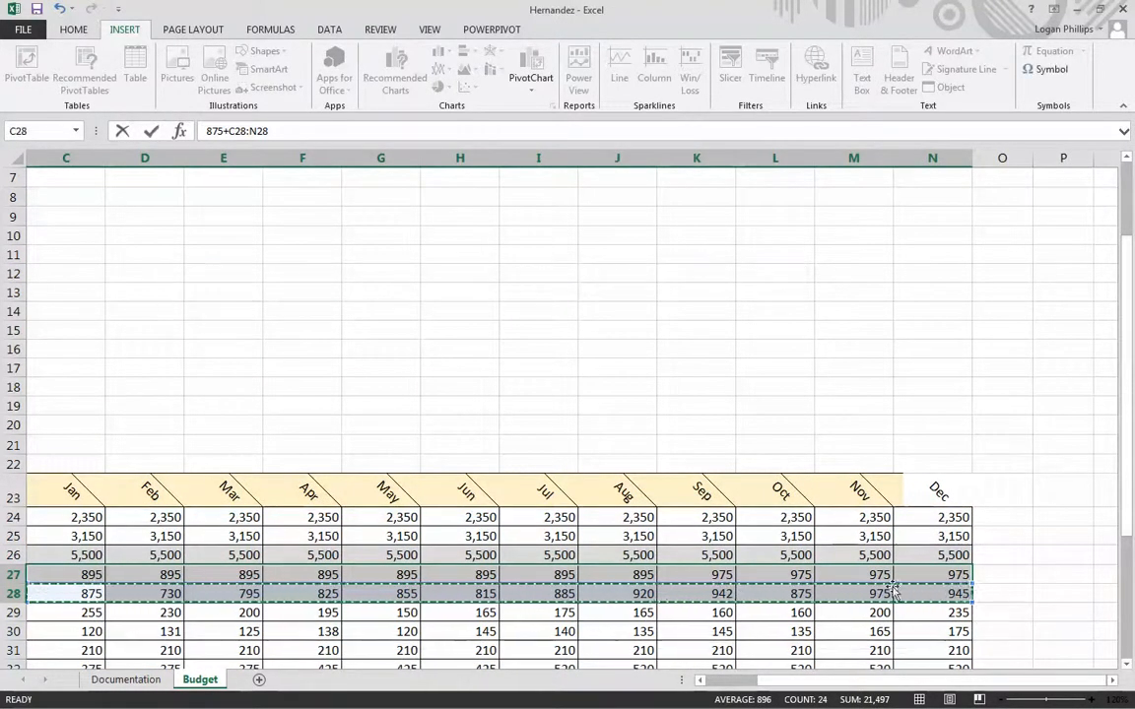
key(Return)
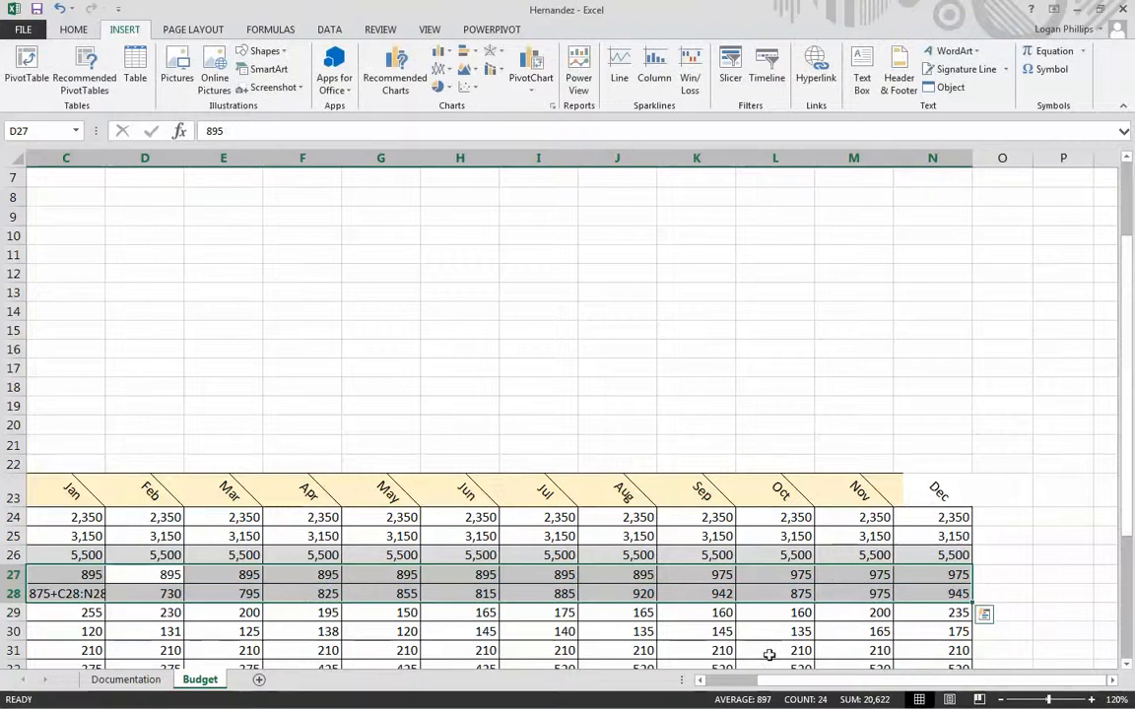
click(742, 682)
click(363, 280)
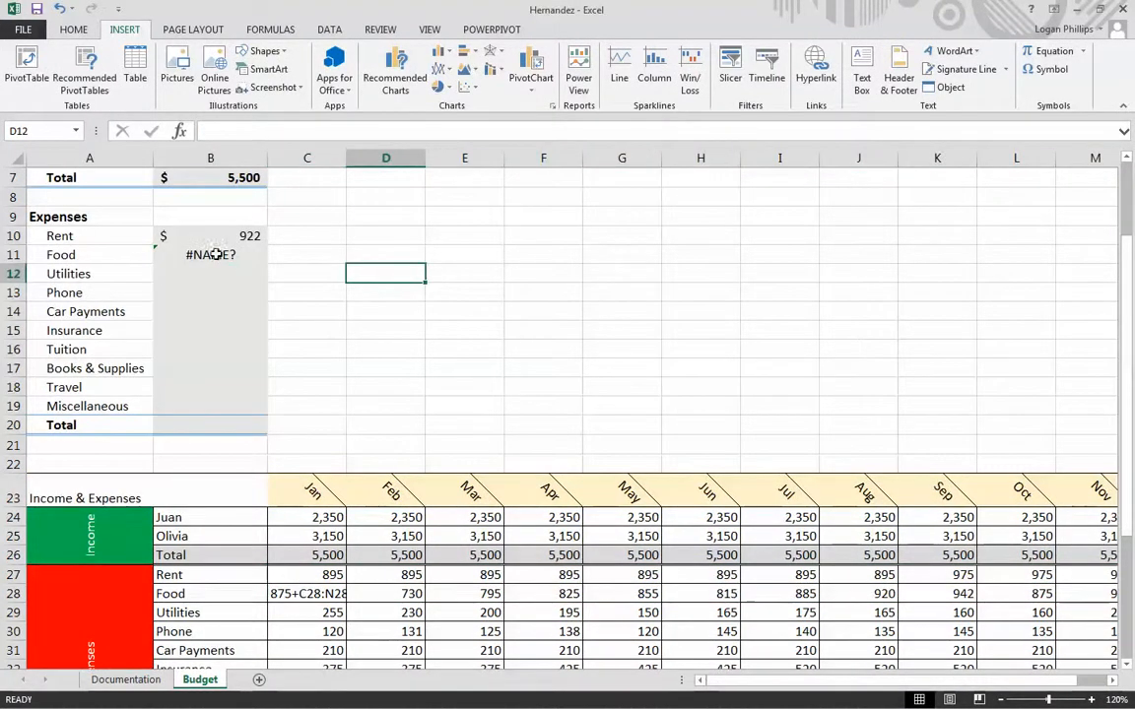
Retry the Food average by entering an AVERAGE formula in B11 over the monthly values in C28:N28.
click(215, 255)
text(=)
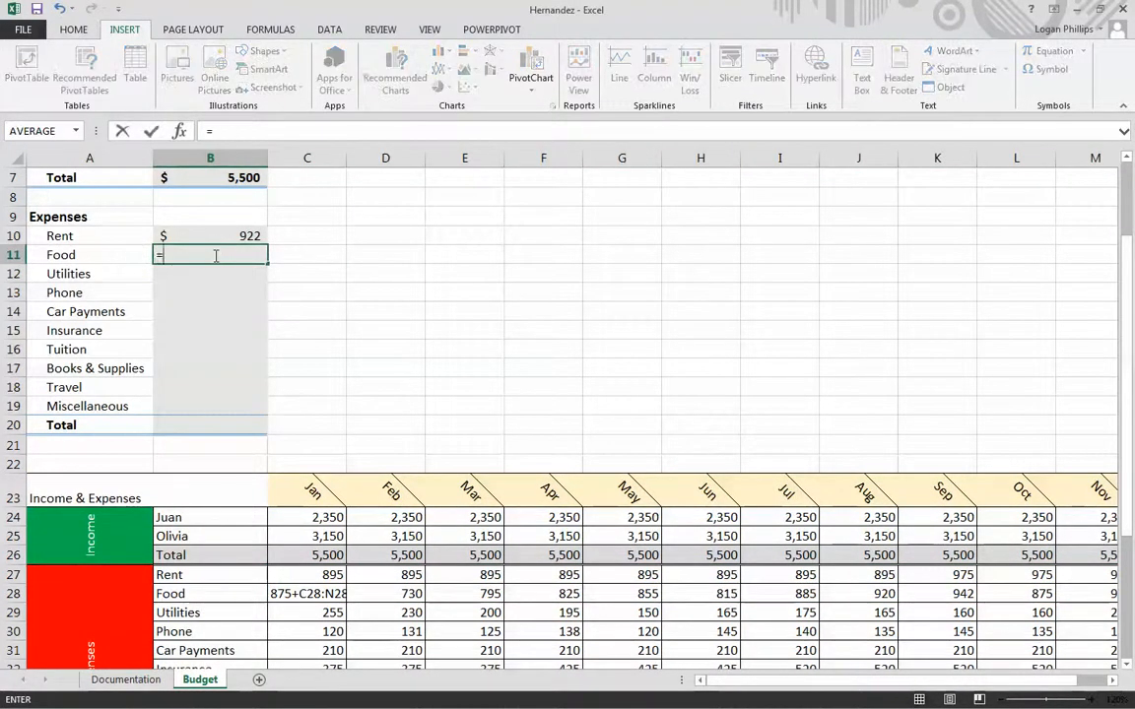
text(Aveag)
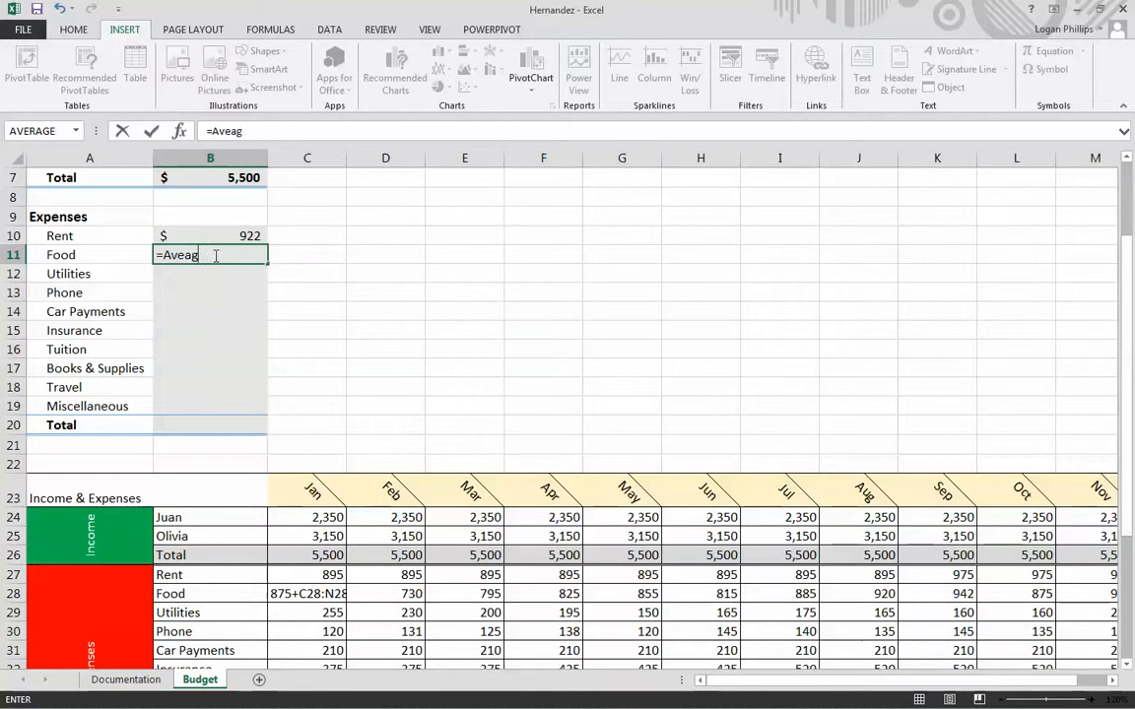
key(BackSpace)
key(BackSpace)
text(rage()
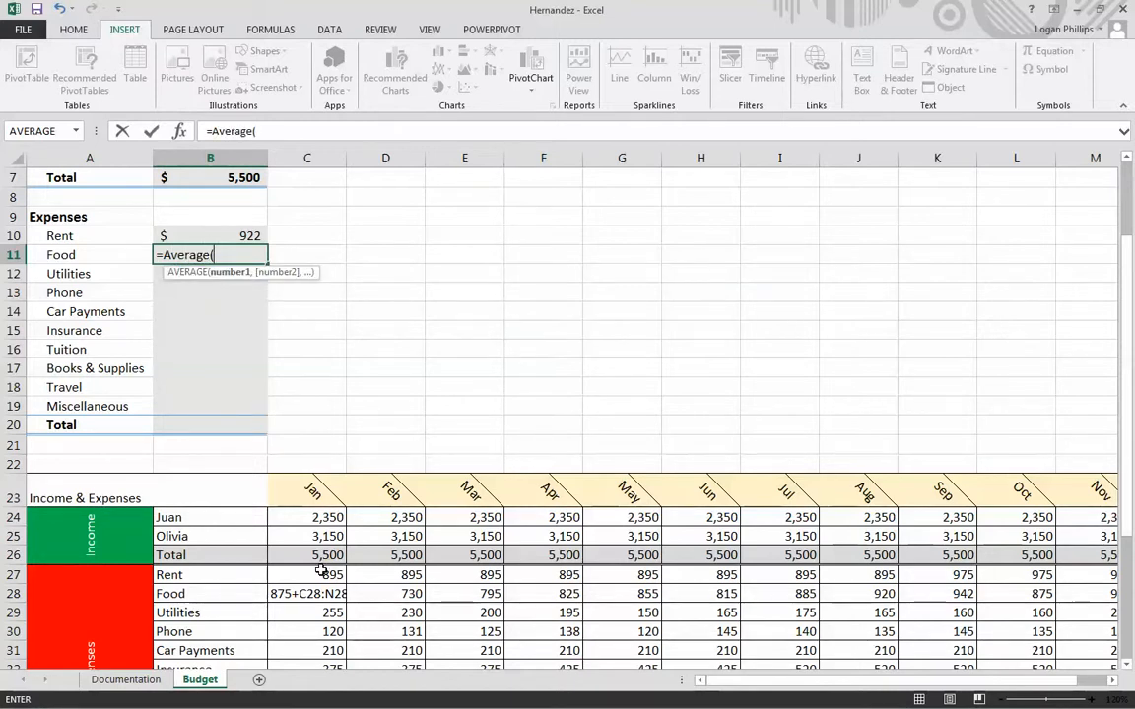
drag(312, 594, 920, 600)
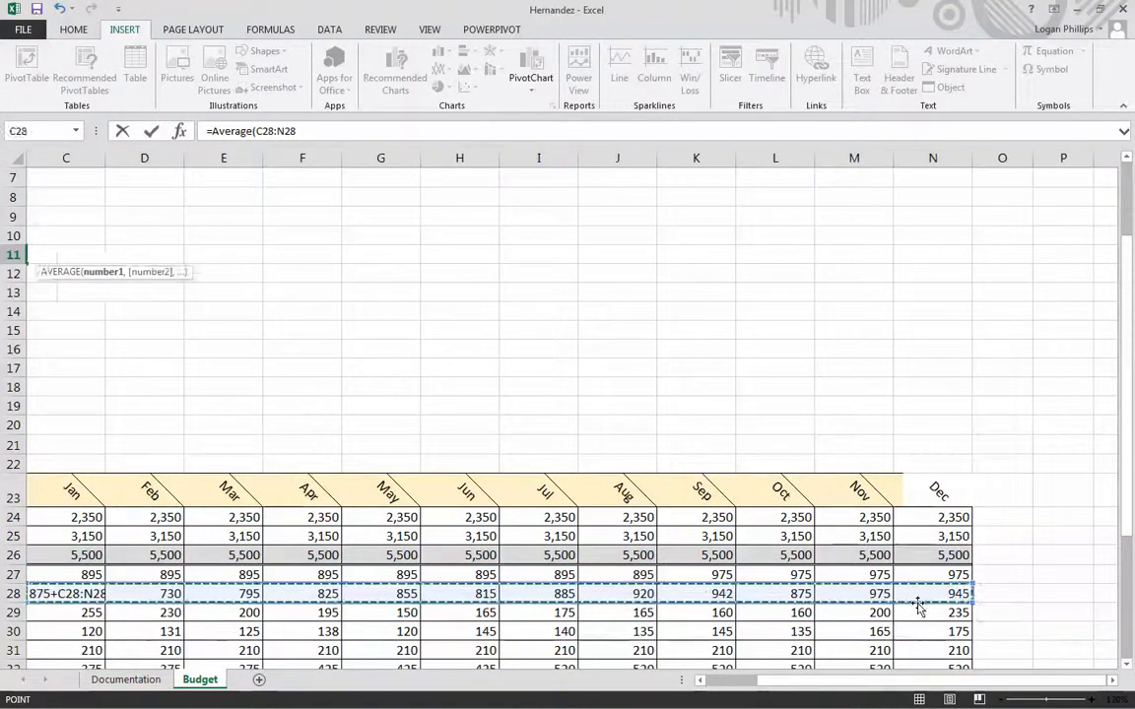
key(Return)
click(361, 384)
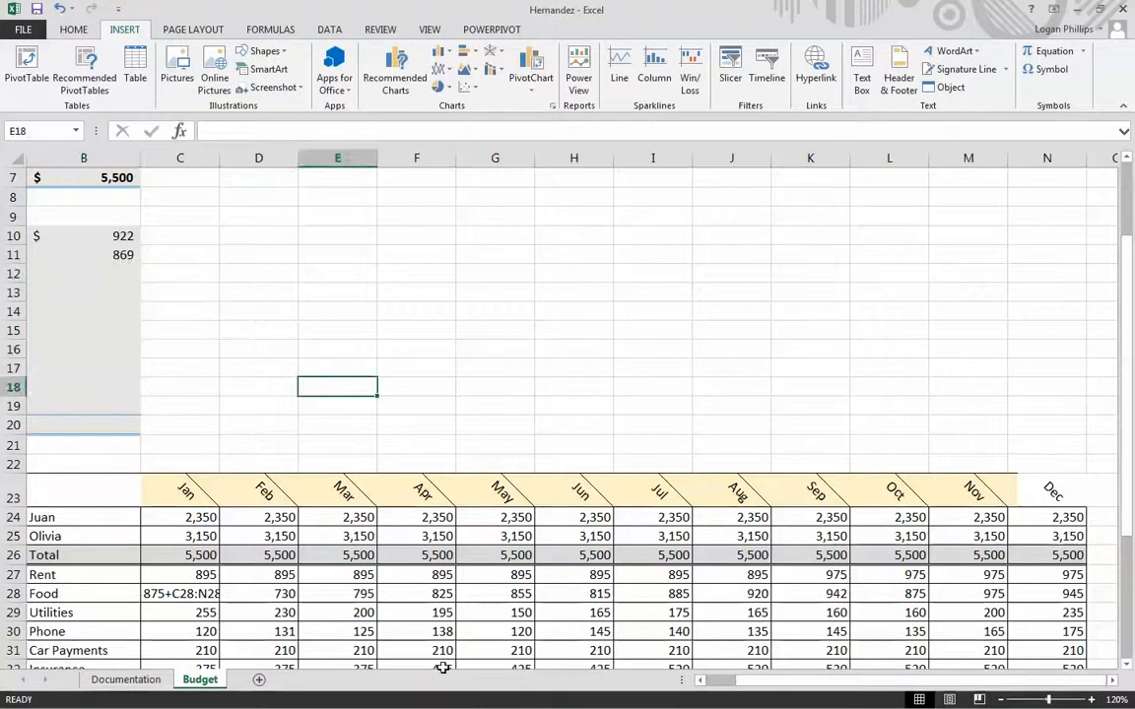
drag(769, 682, 727, 684)
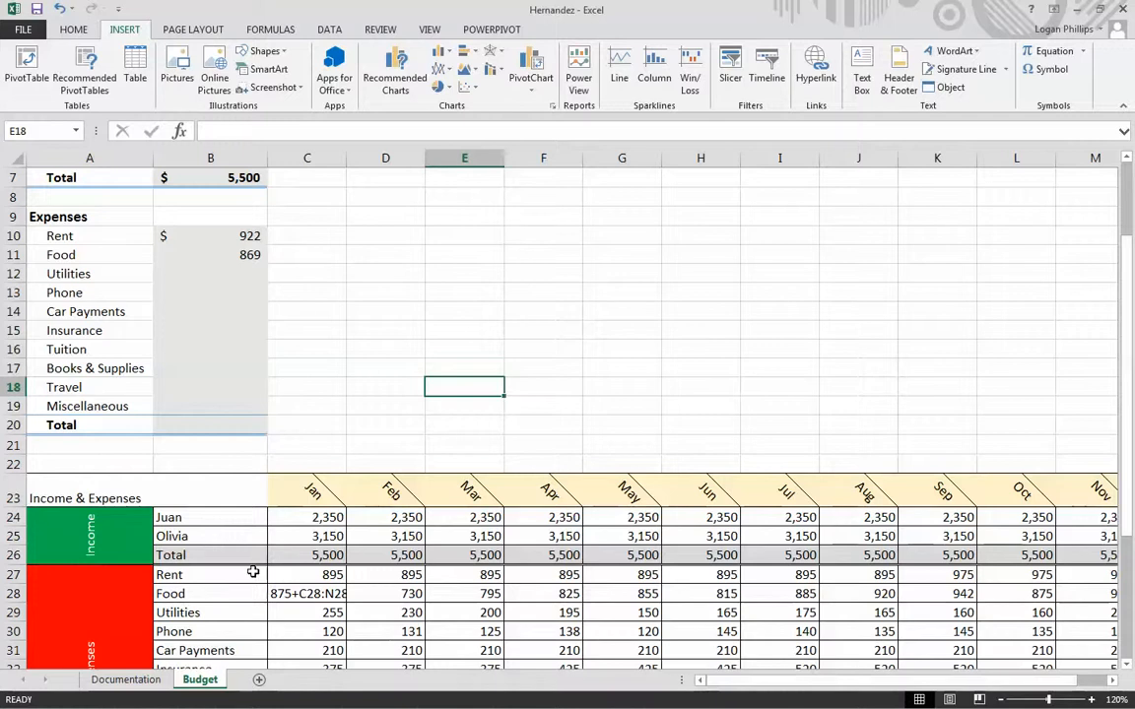
Undo the recent Food edits to clear B11 and restore the original January Food value in C28.
click(304, 599)
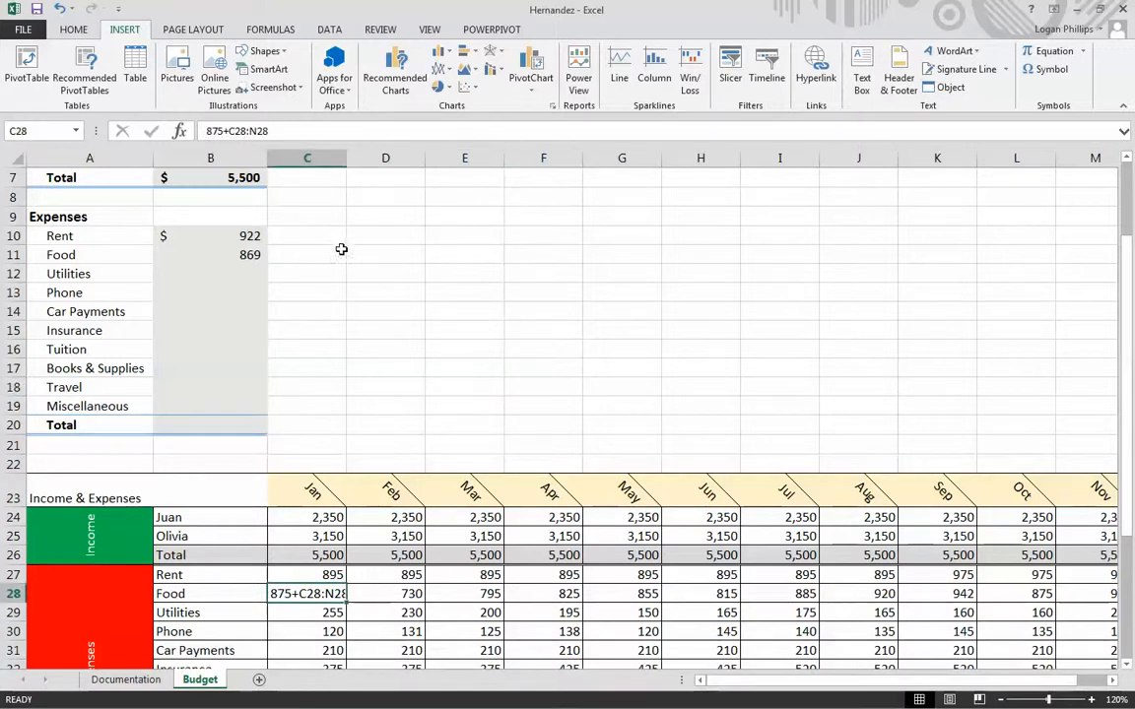
key(ctrl+z)
key(ctrl+z)
key(ctrl+z)
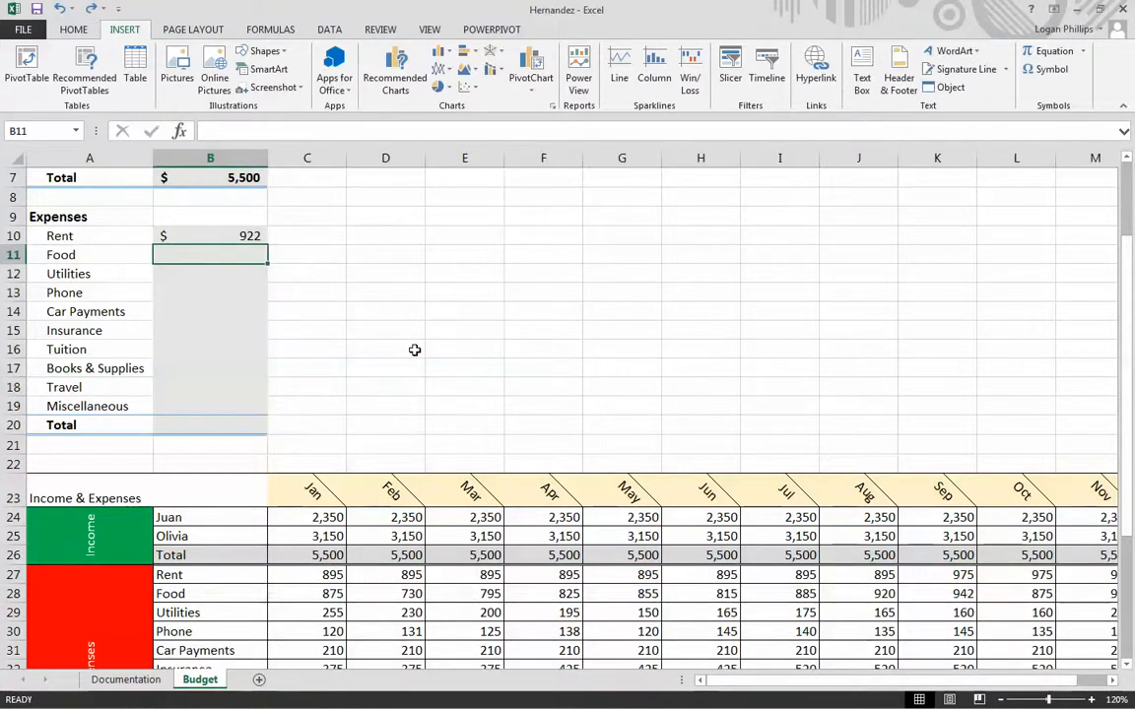
click(412, 352)
Enter an AVERAGE formula for Food in B11 covering the January to December values in C28:N28.
click(235, 257)
text(=A)
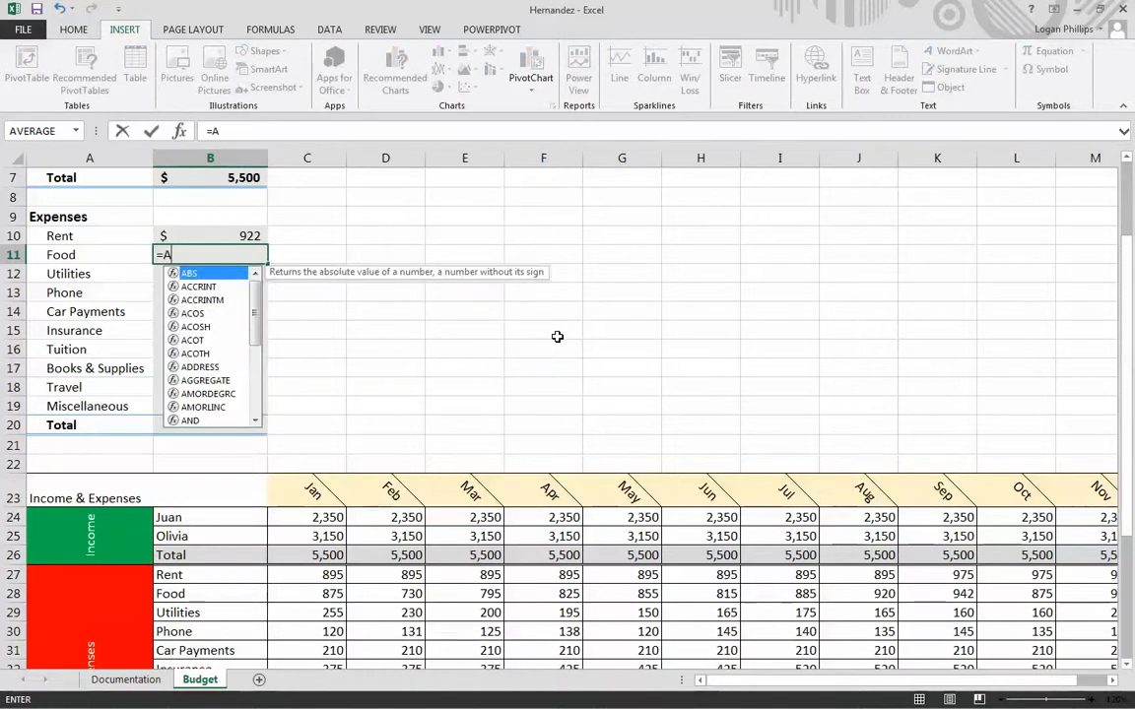
text(verage)
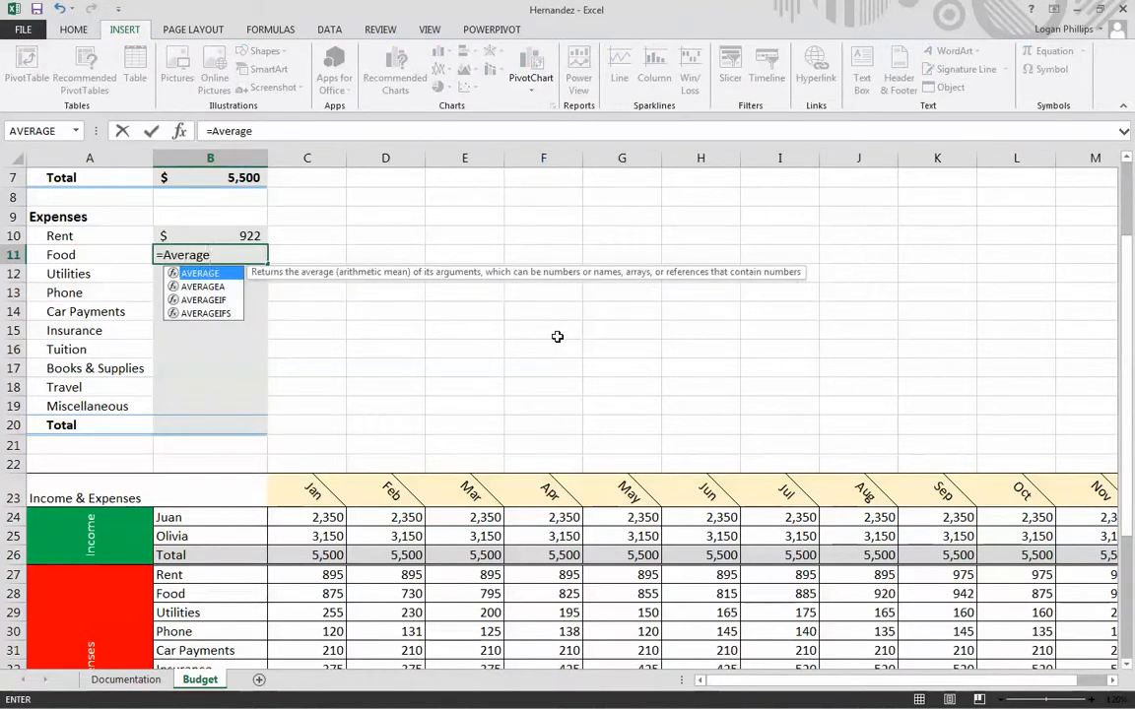
text(()
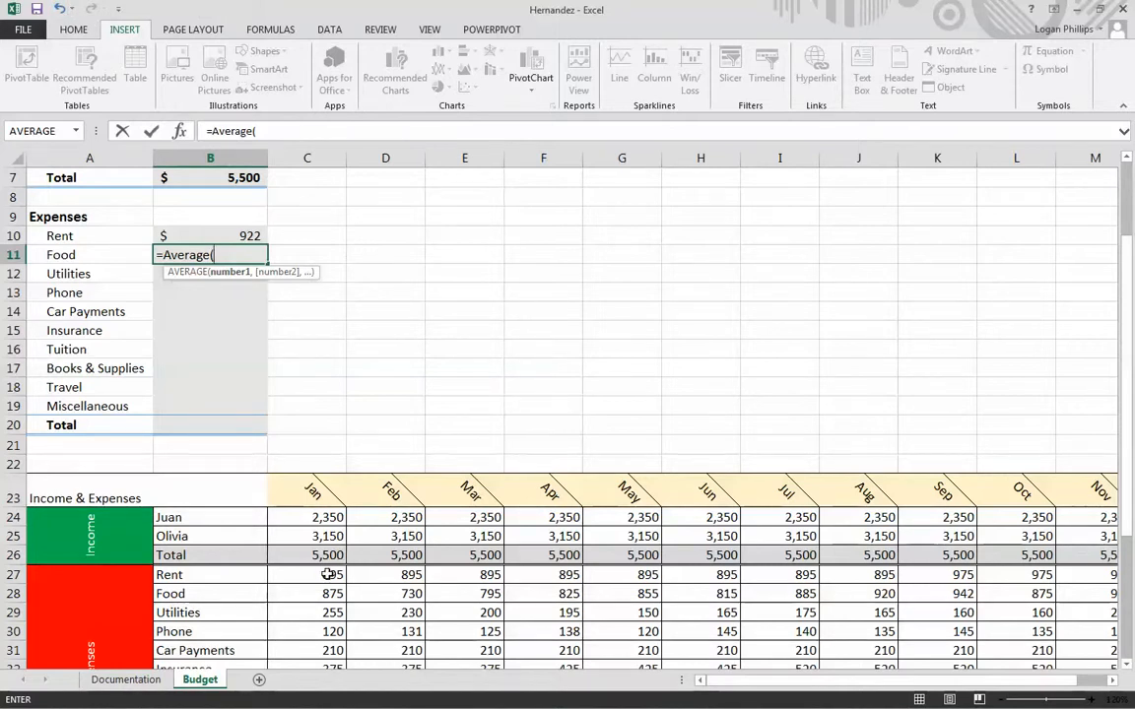
drag(298, 593, 931, 593)
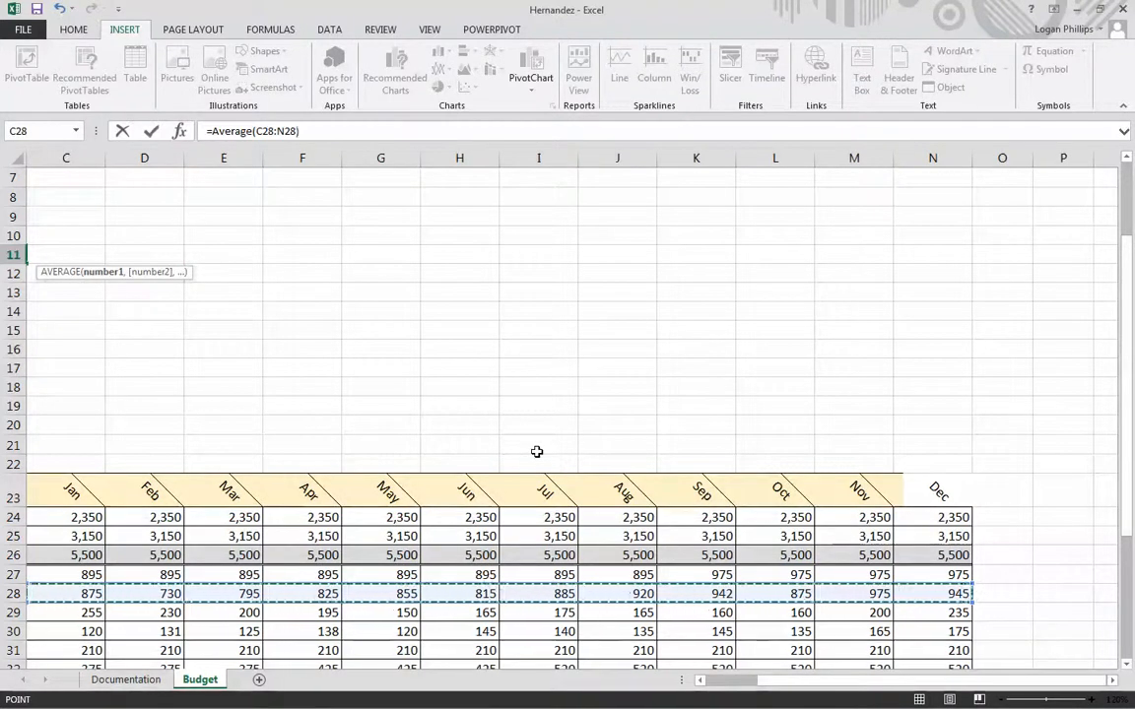
key(Return)
key(Up)
key(Up)
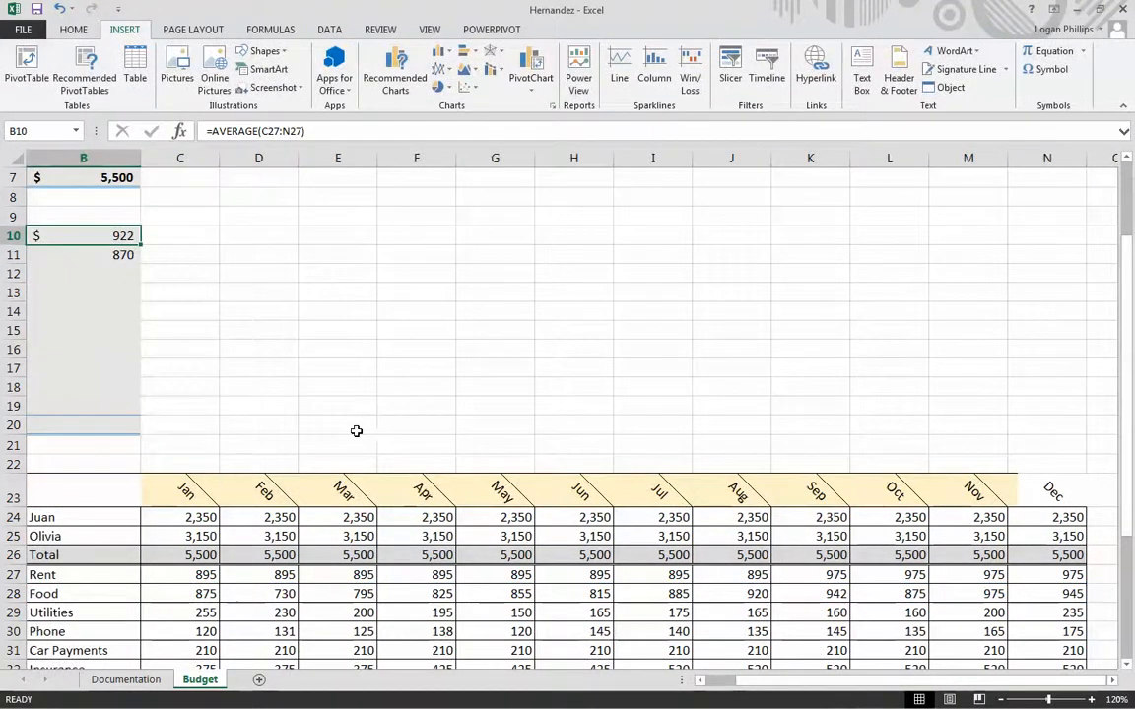
click(355, 427)
drag(719, 679, 744, 703)
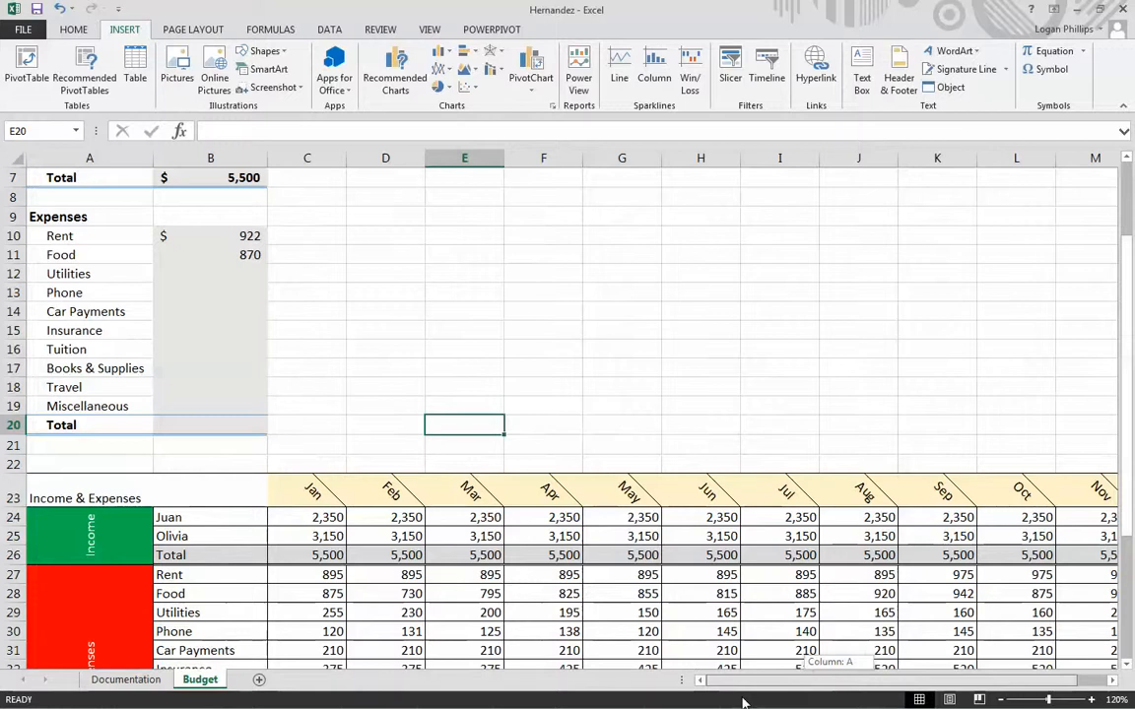
Fill the Food average formula from B11 down through Miscellaneous in B19.
click(231, 292)
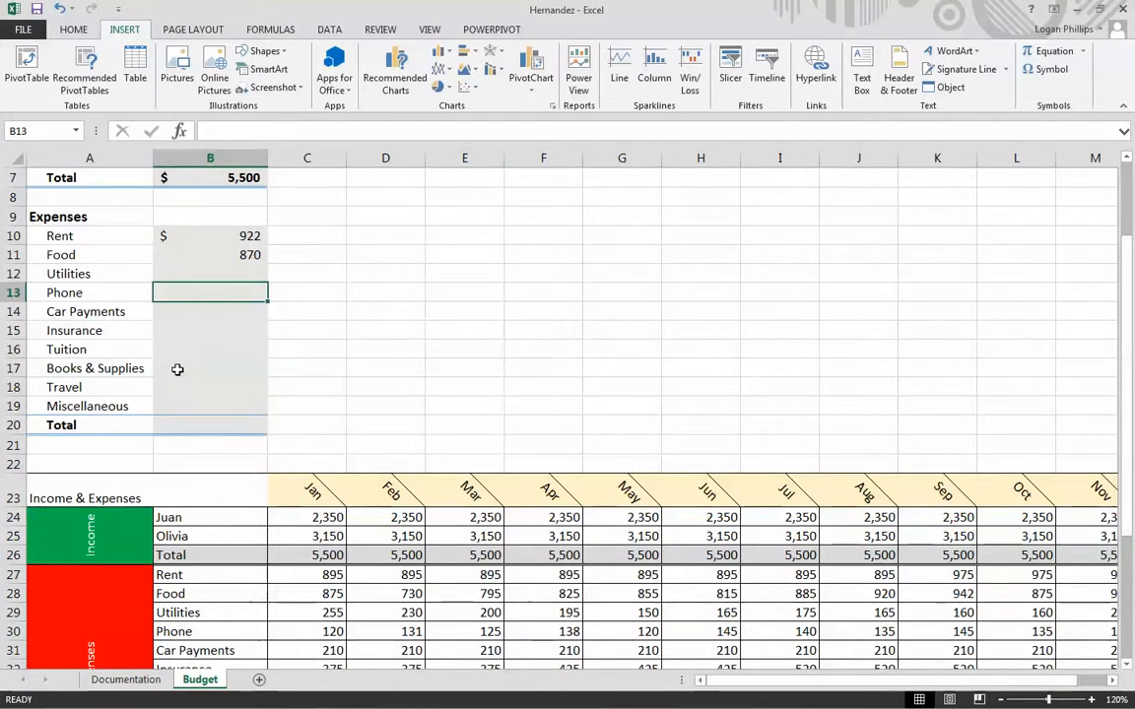
key(Up)
key(Up)
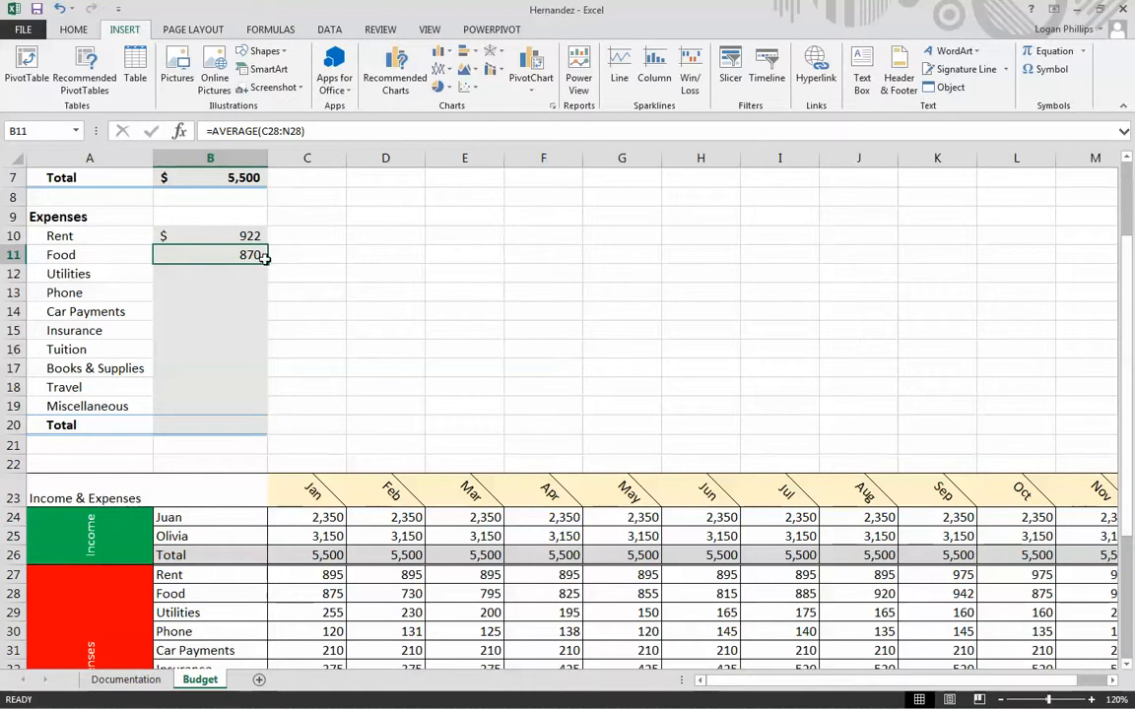
drag(266, 262, 268, 418)
click(376, 376)
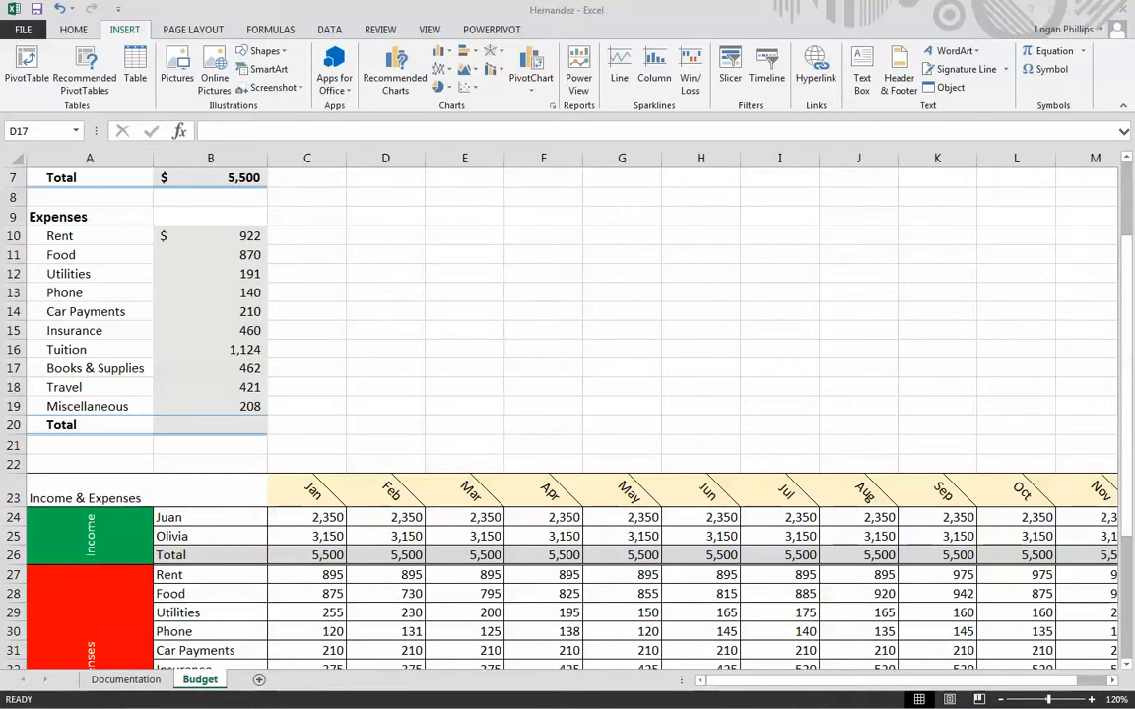
click(497, 367)
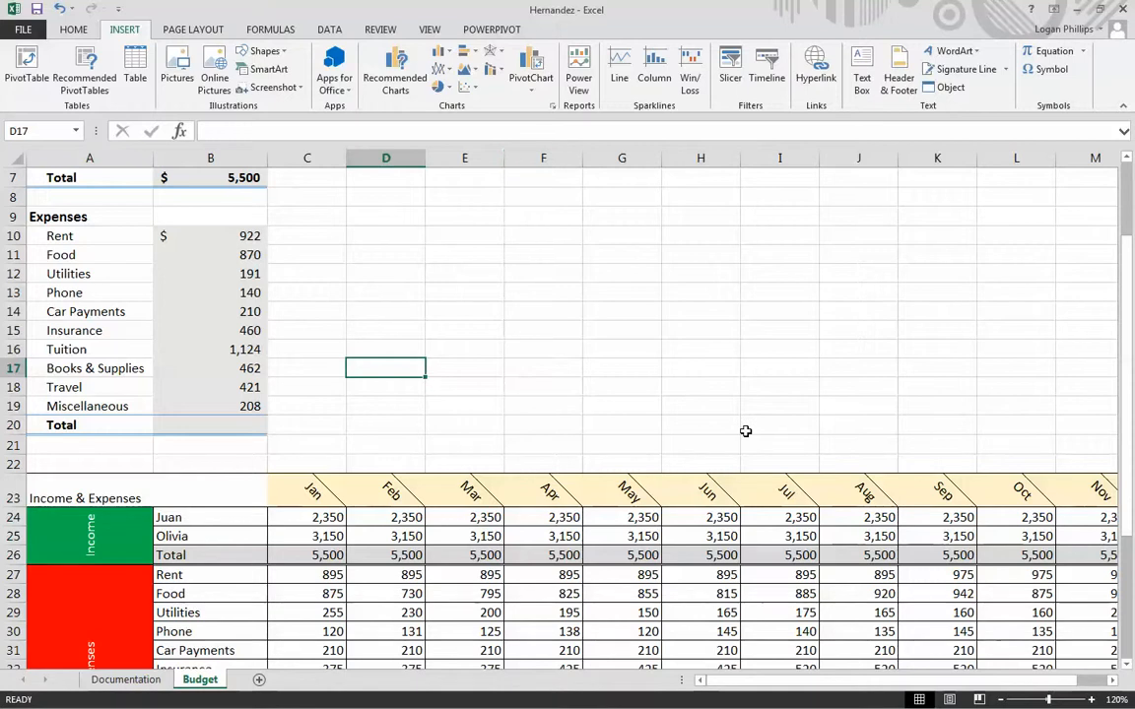
Total the average monthly expenses in B20 with a SUM formula over B10:B19.
click(192, 426)
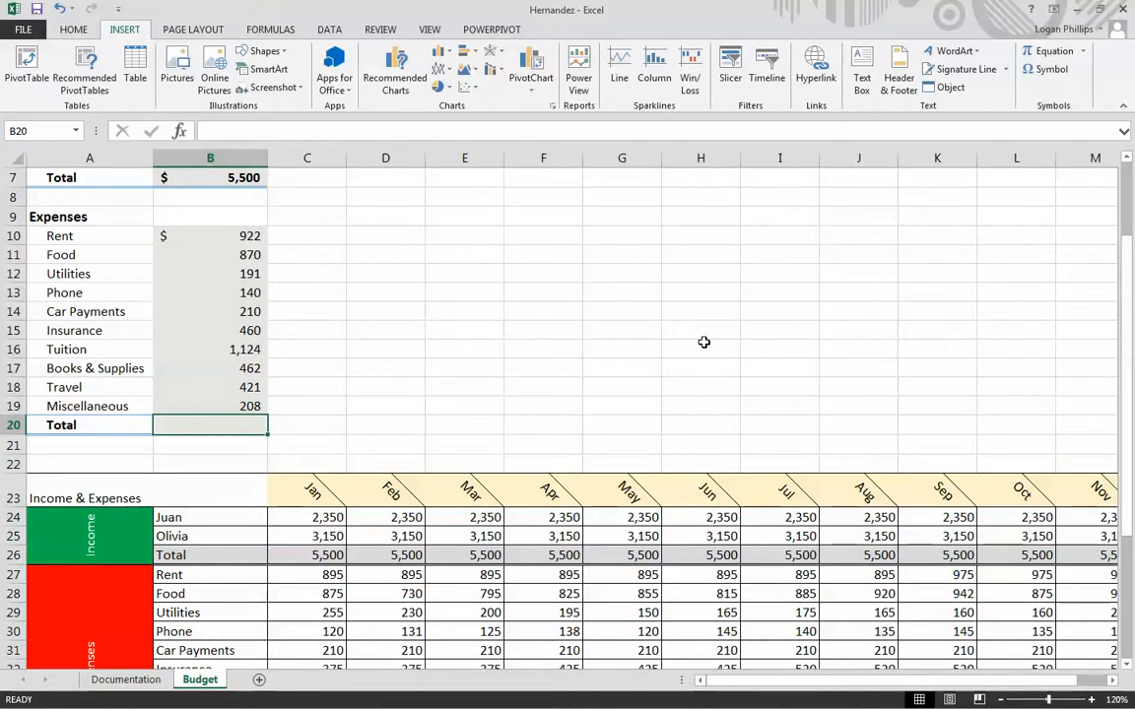
text(=SUM))
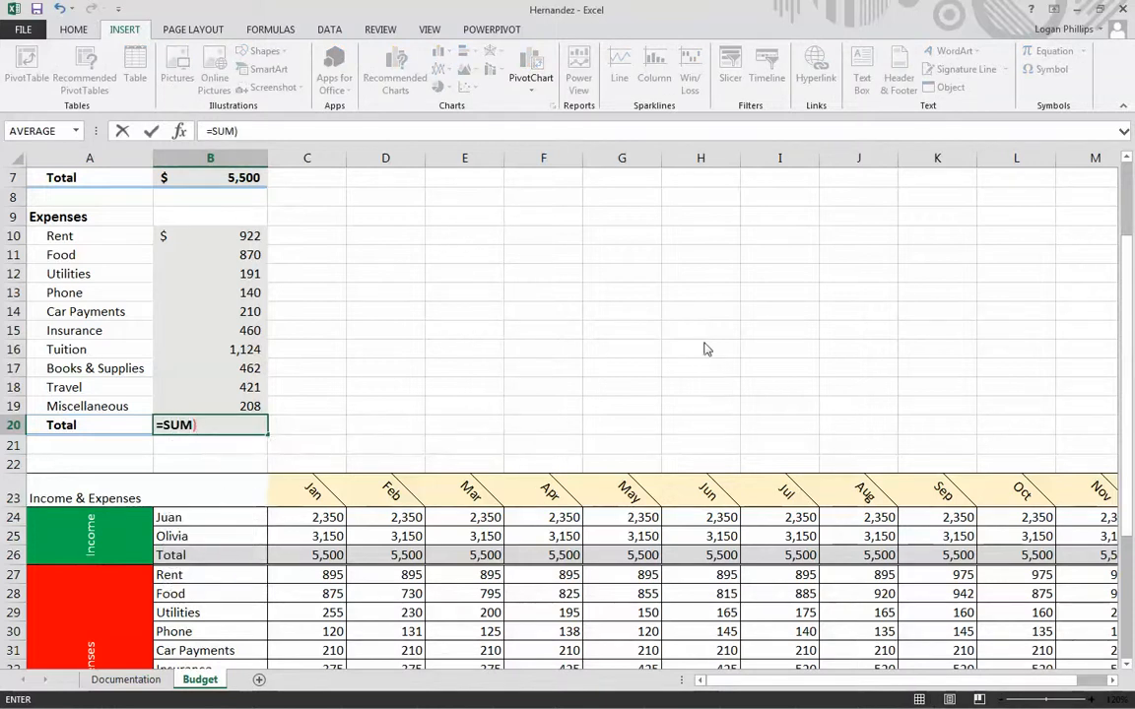
key(Return)
key(Return)
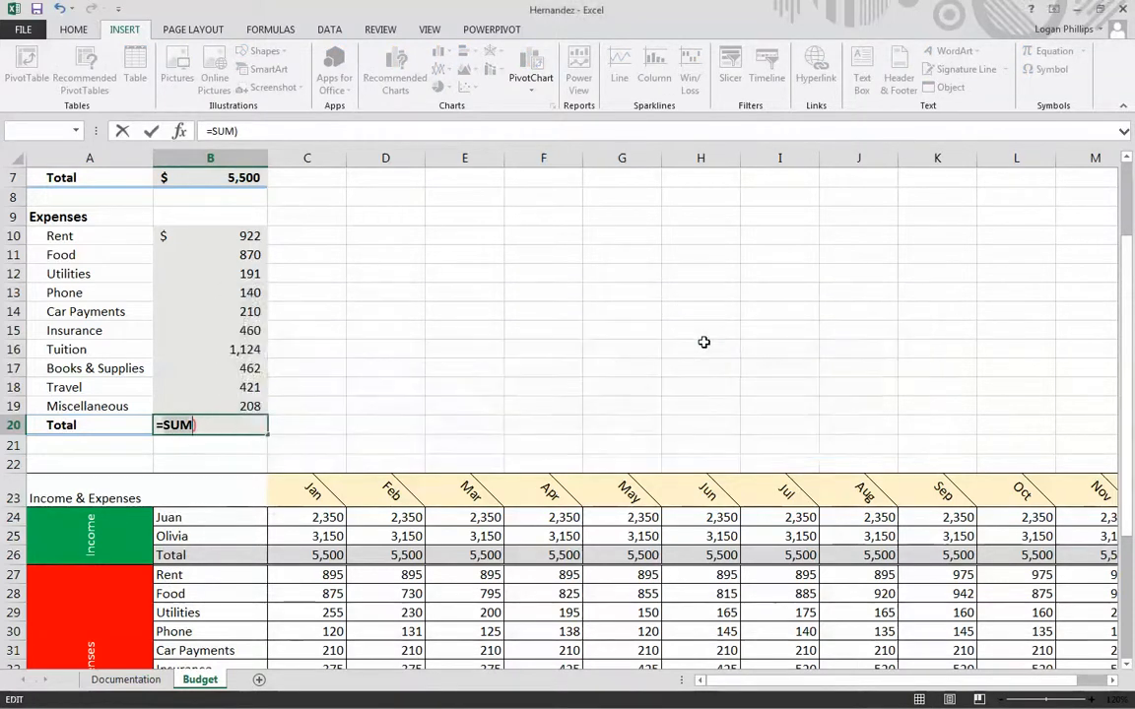
key(BackSpace)
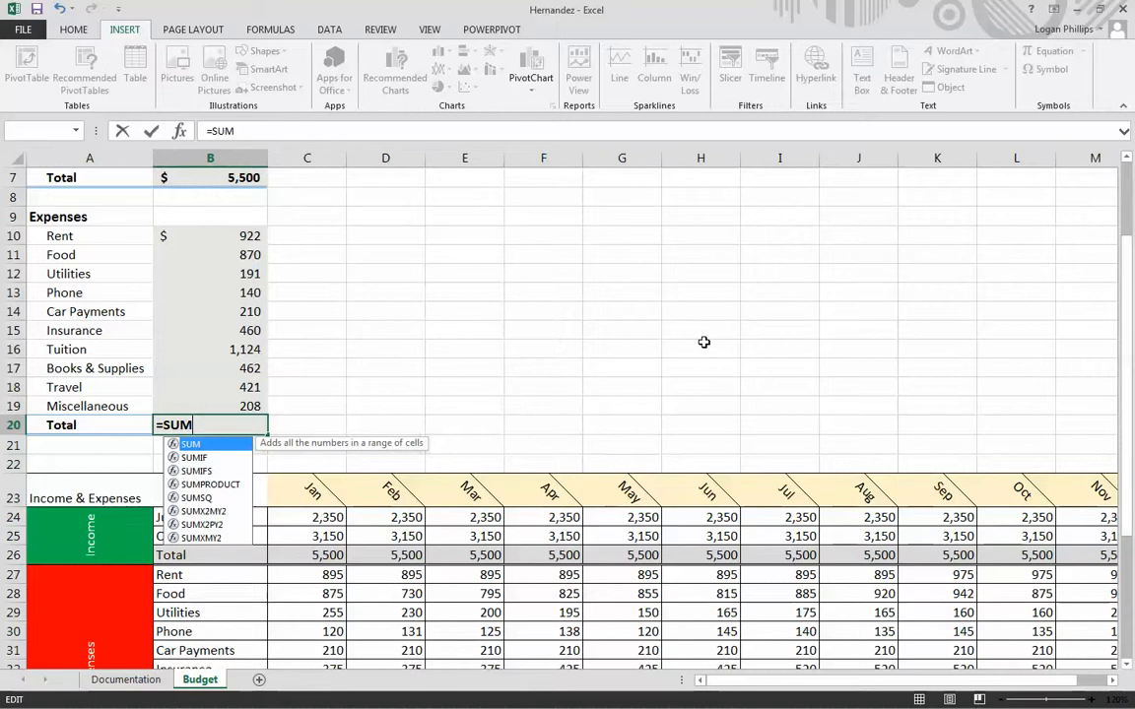
text(()
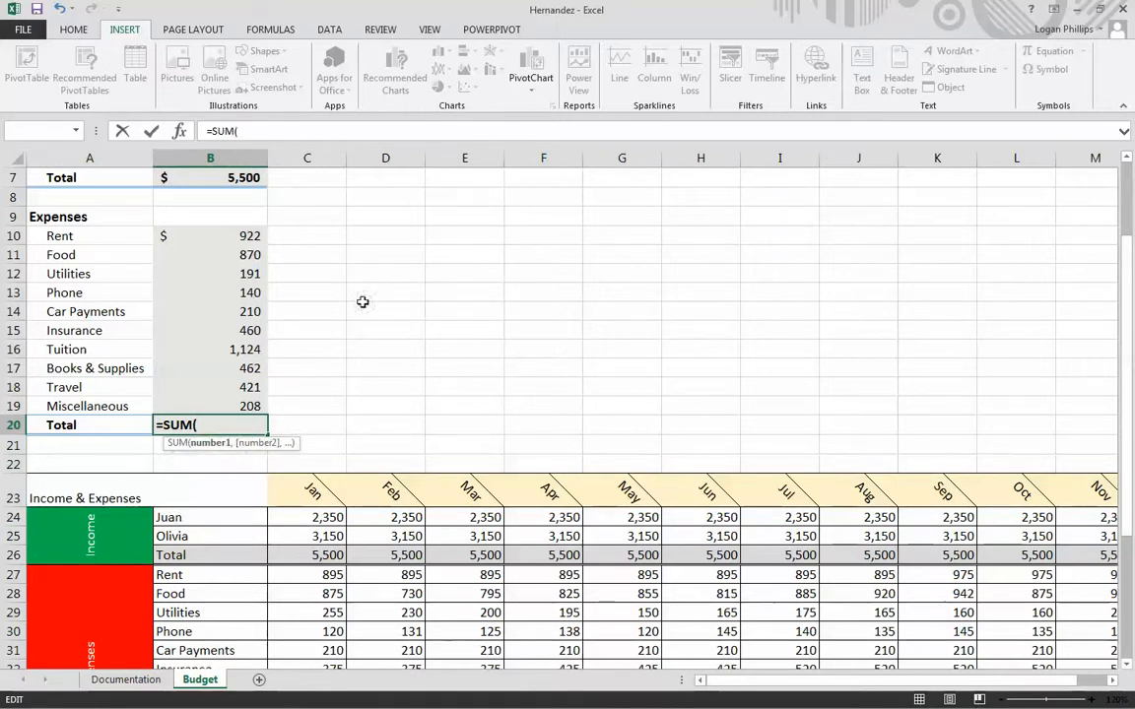
drag(239, 236, 230, 406)
key(Return)
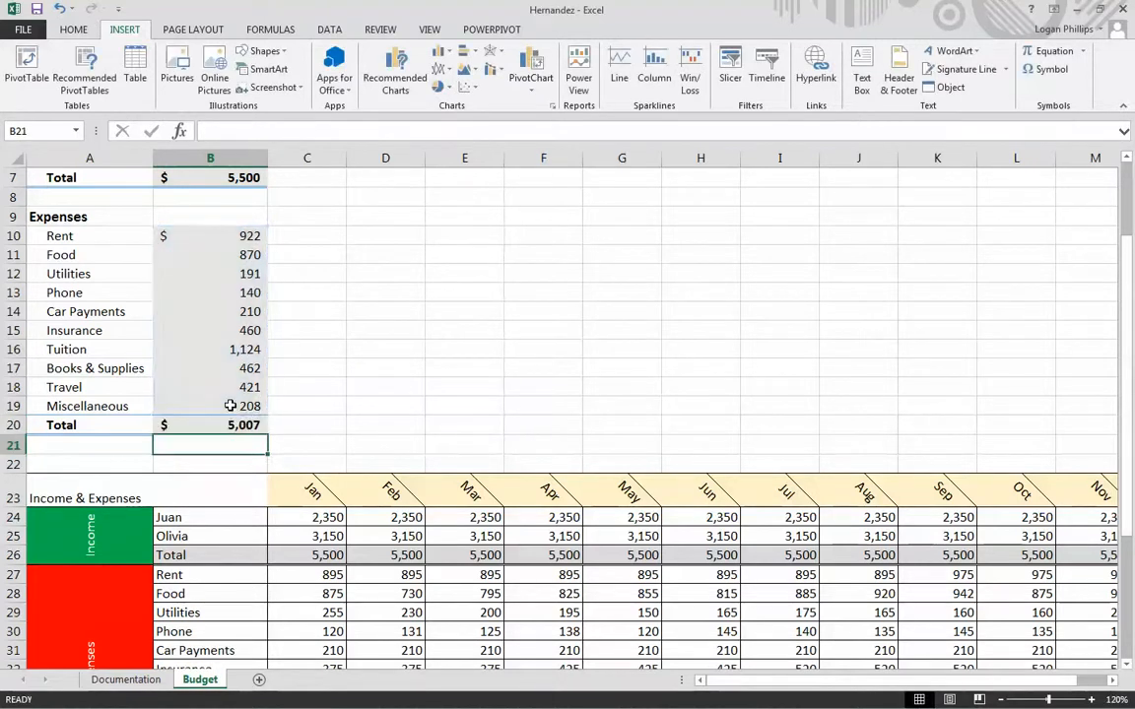
click(680, 349)
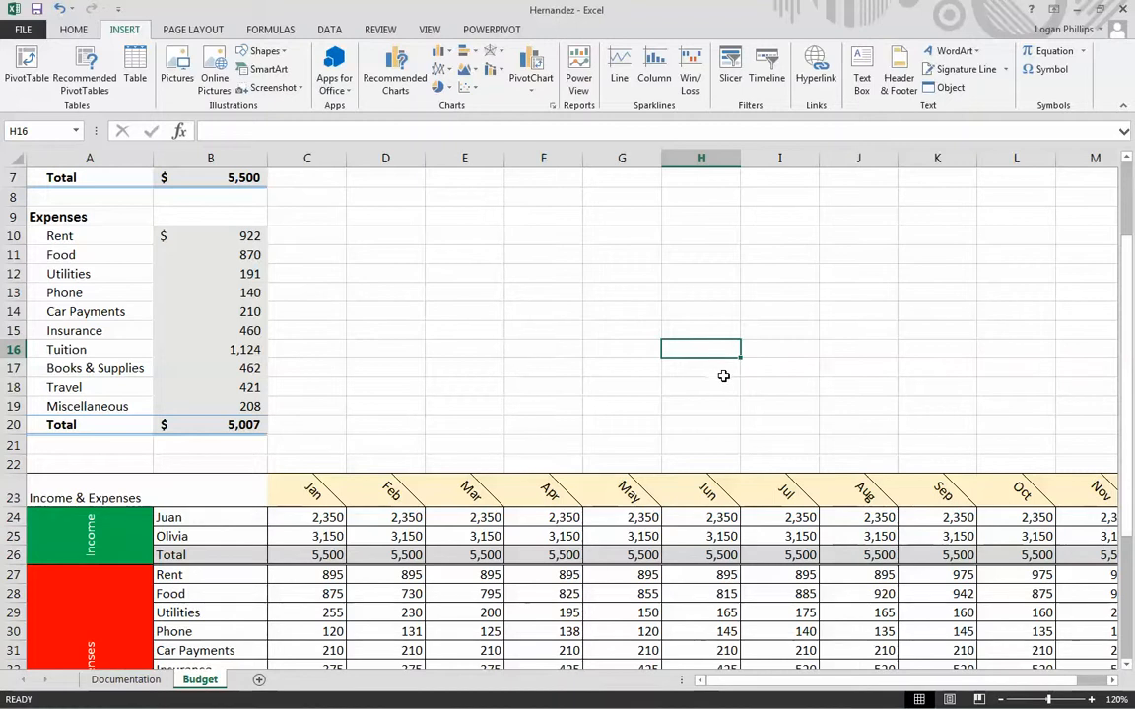
Show the formulas in the Budget sheet, review those in the income statement and monthly table, and return to displaying values.
key(Left)
key(Up)
key(Up)
key(Up)
click(678, 351)
key(Delete)
key(ctrl+grave)
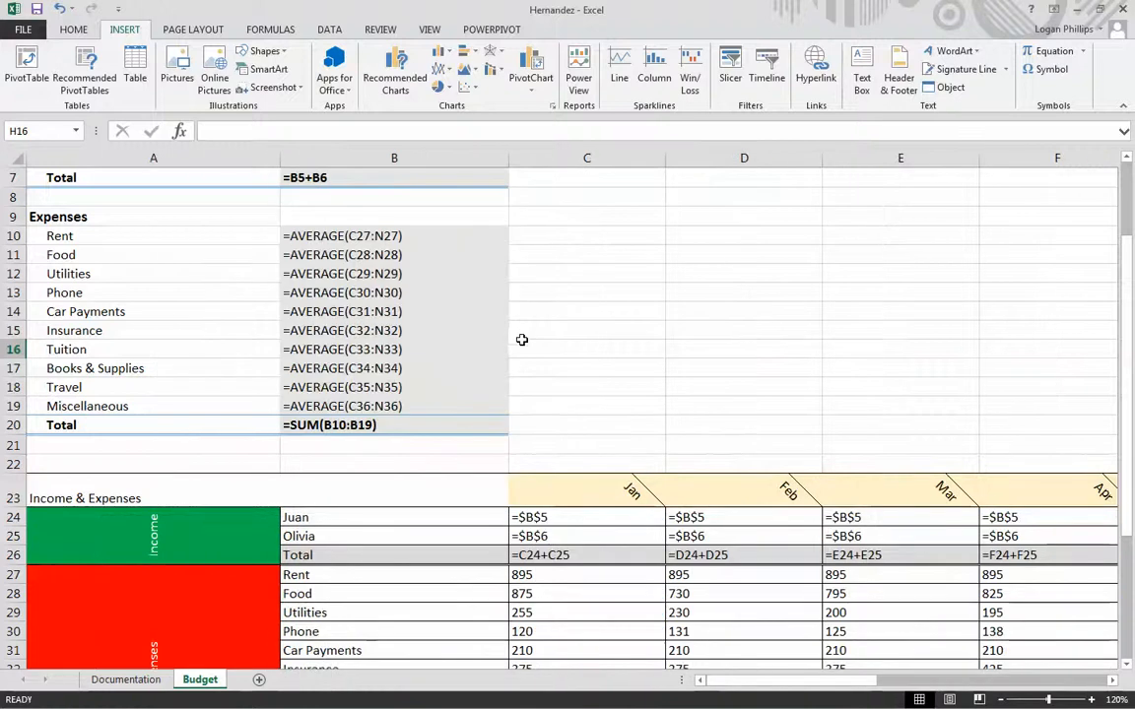
click(572, 335)
scroll(562, 425, up, 1)
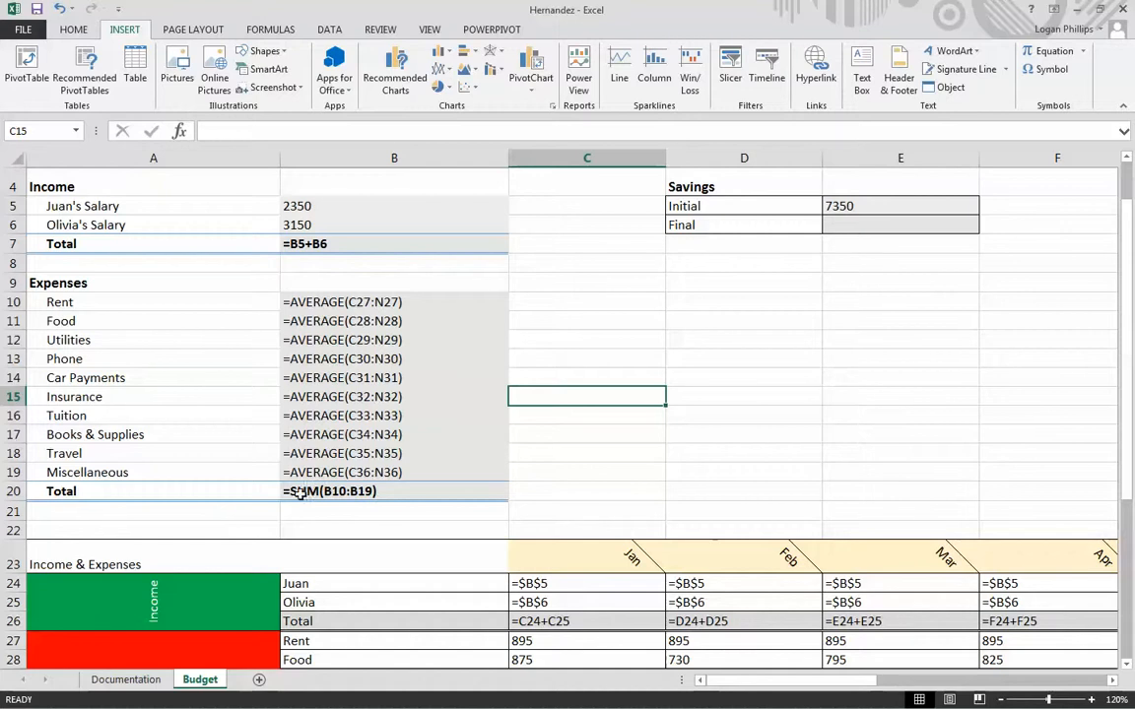
scroll(647, 364, up, 1)
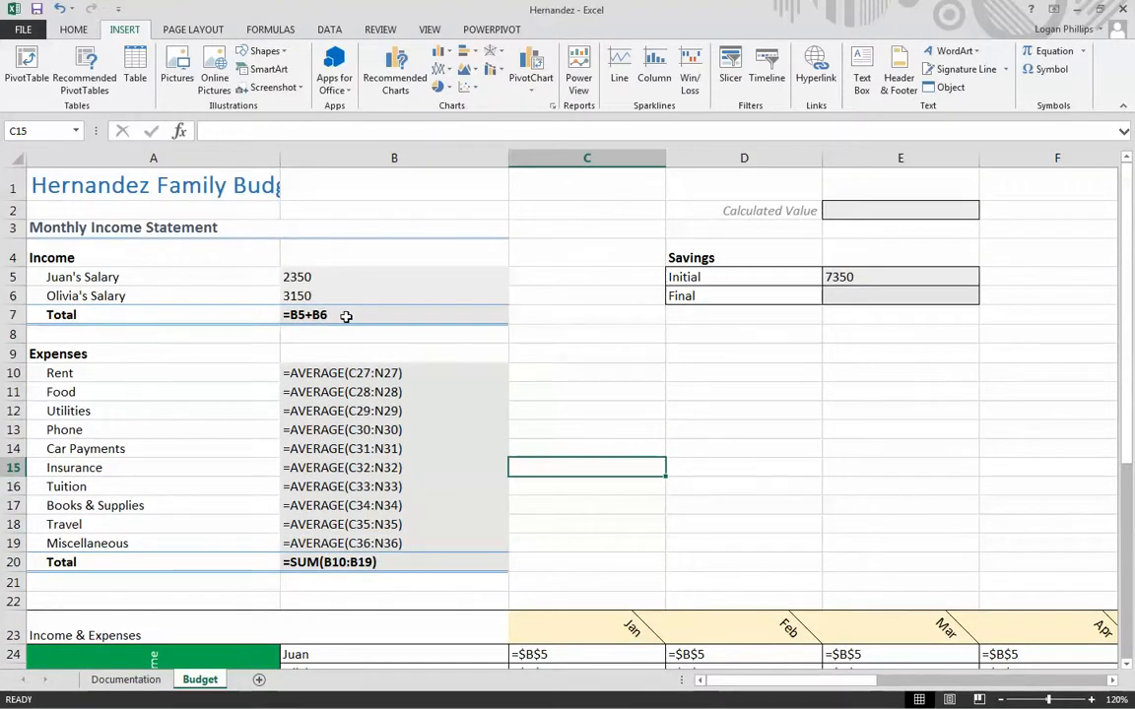
scroll(823, 387, down, 6)
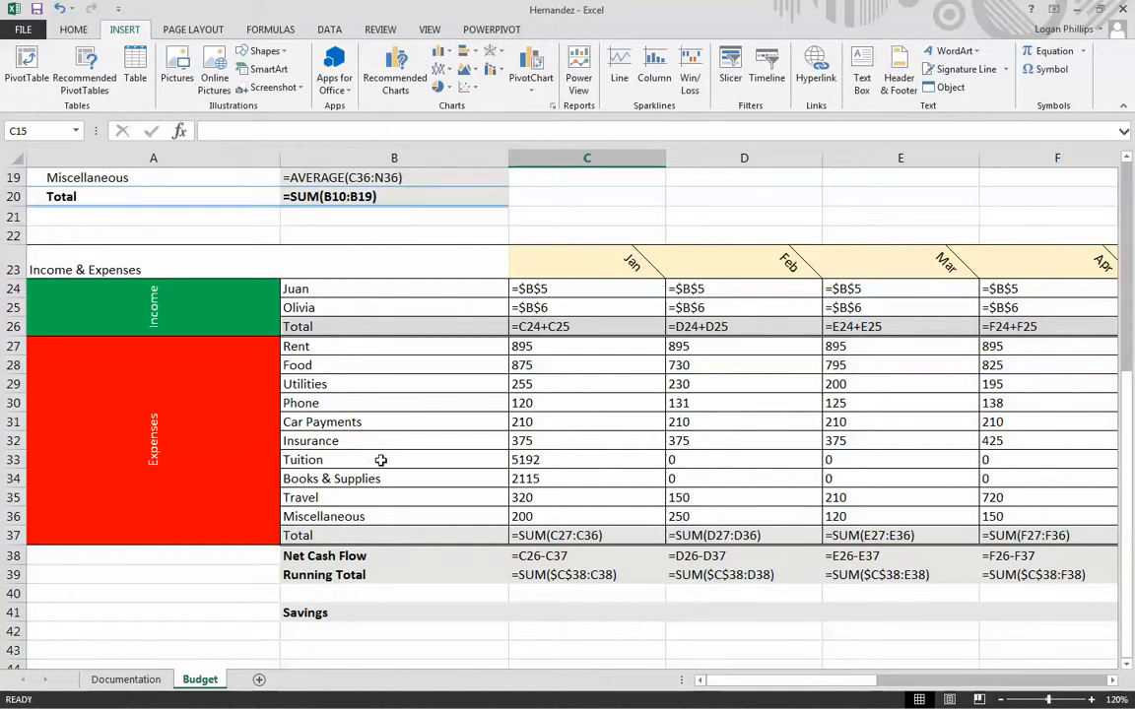
scroll(345, 473, down, 1)
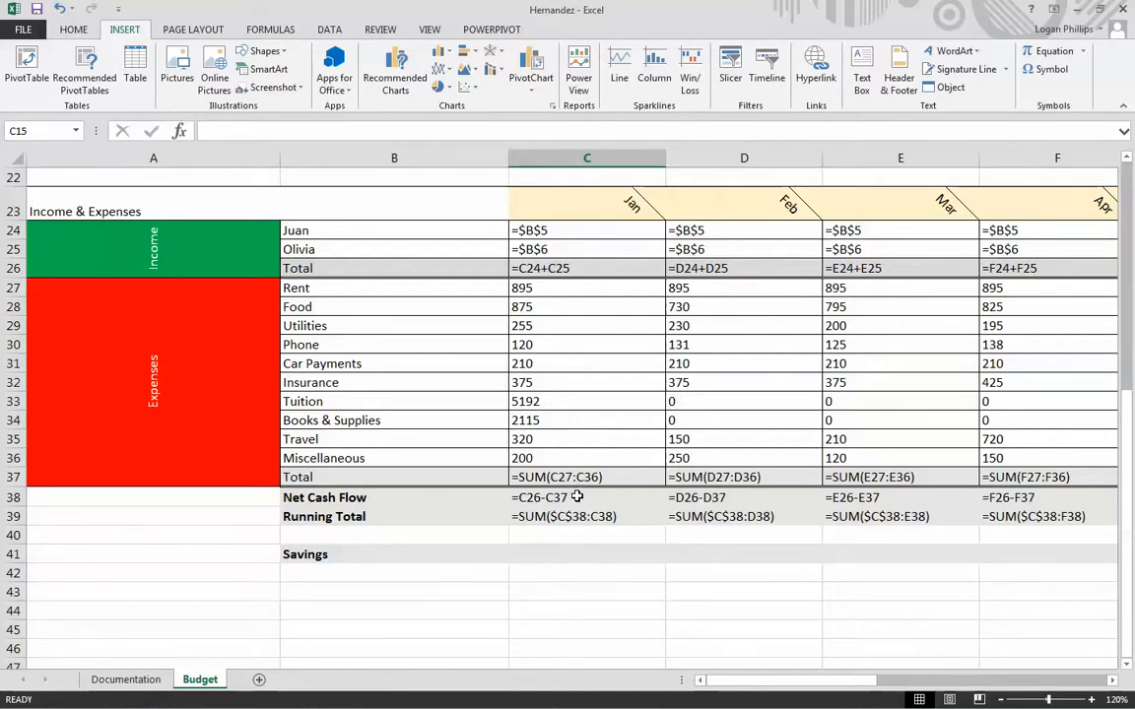
key(ctrl+grave)
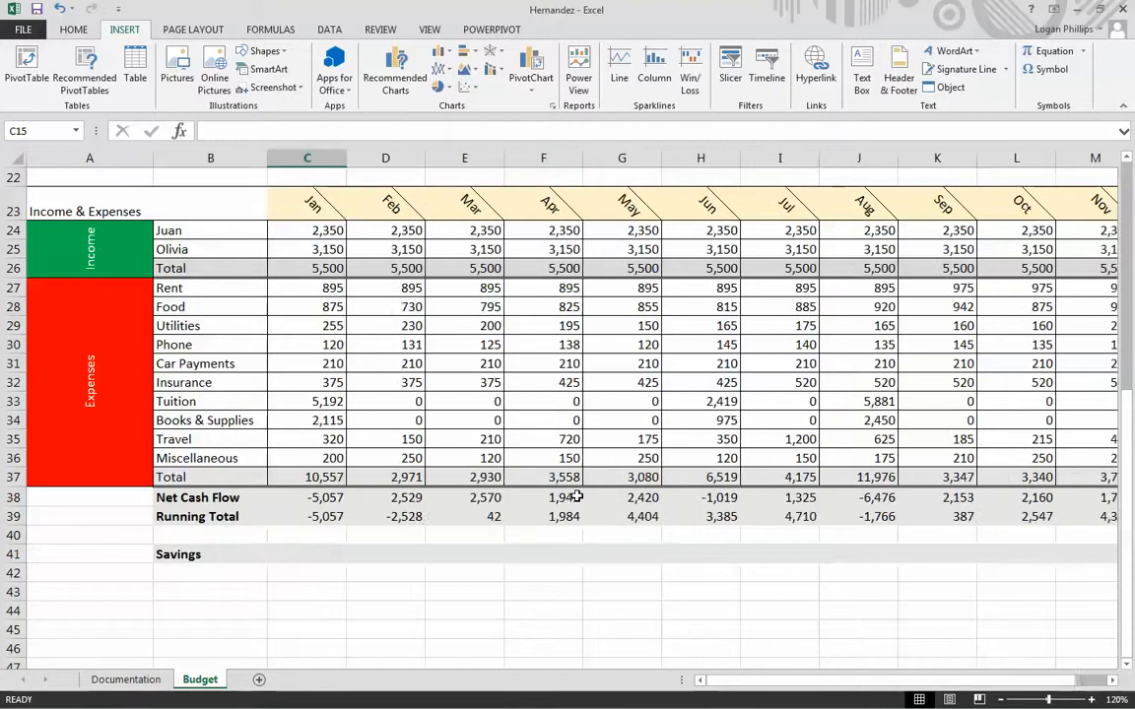
Examine the initial savings amount in E5 and the January running total in C39 as inputs for the Savings row.
scroll(645, 603, up, 7)
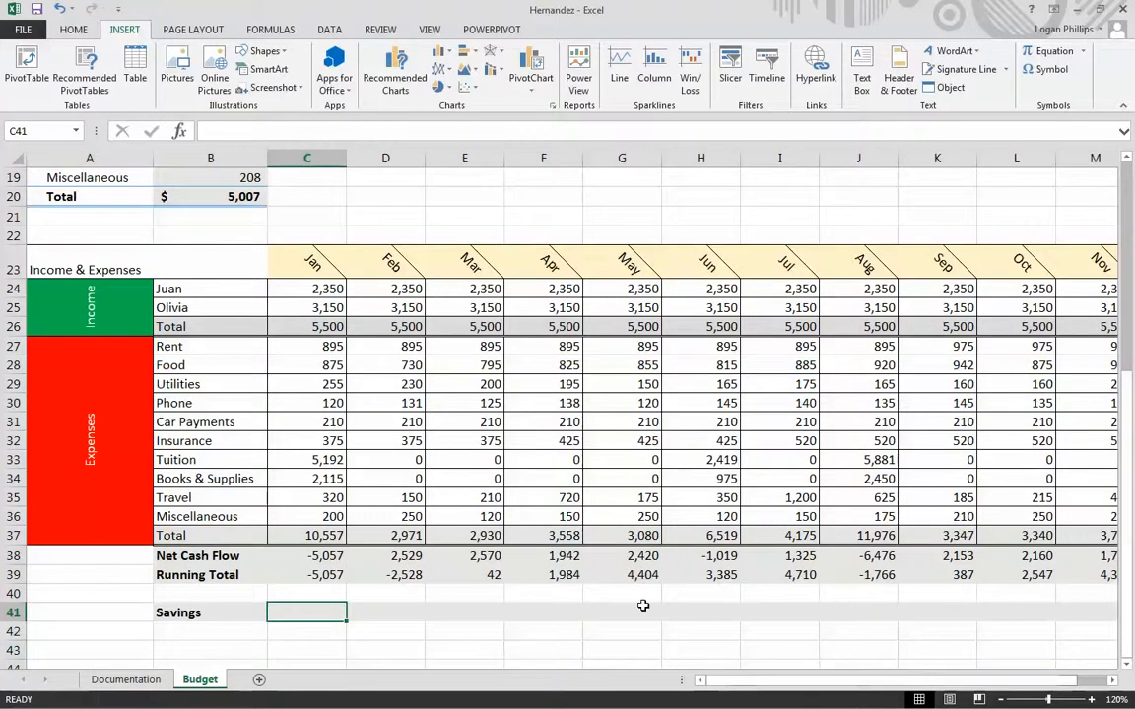
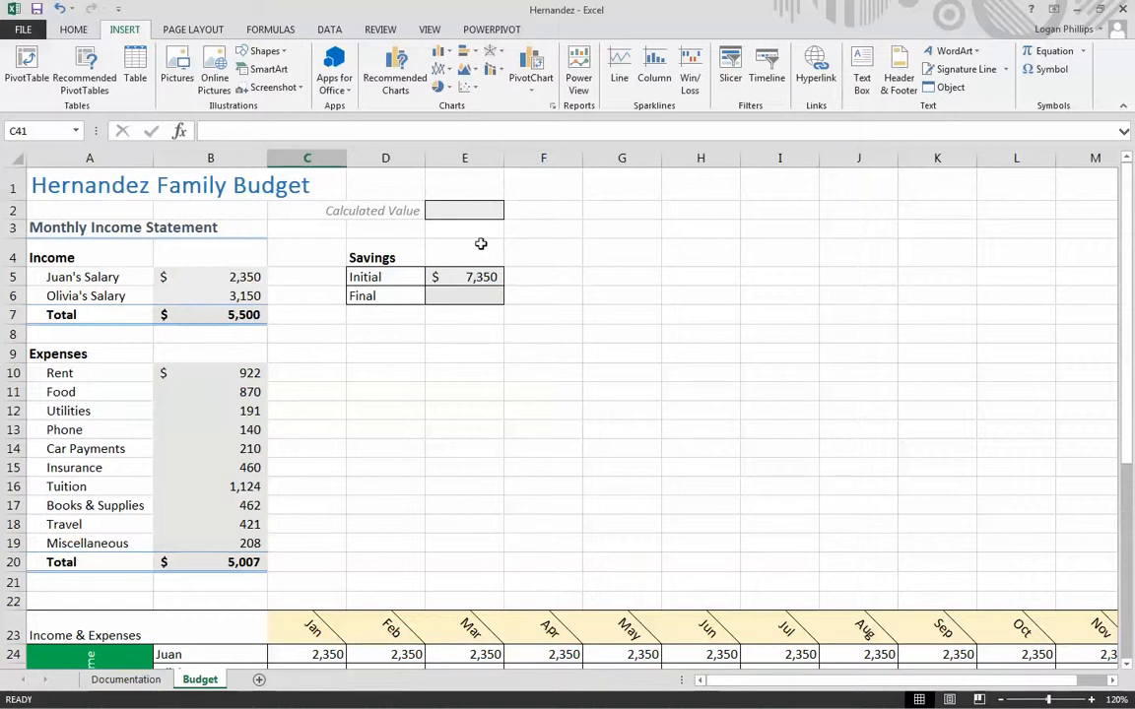
click(476, 279)
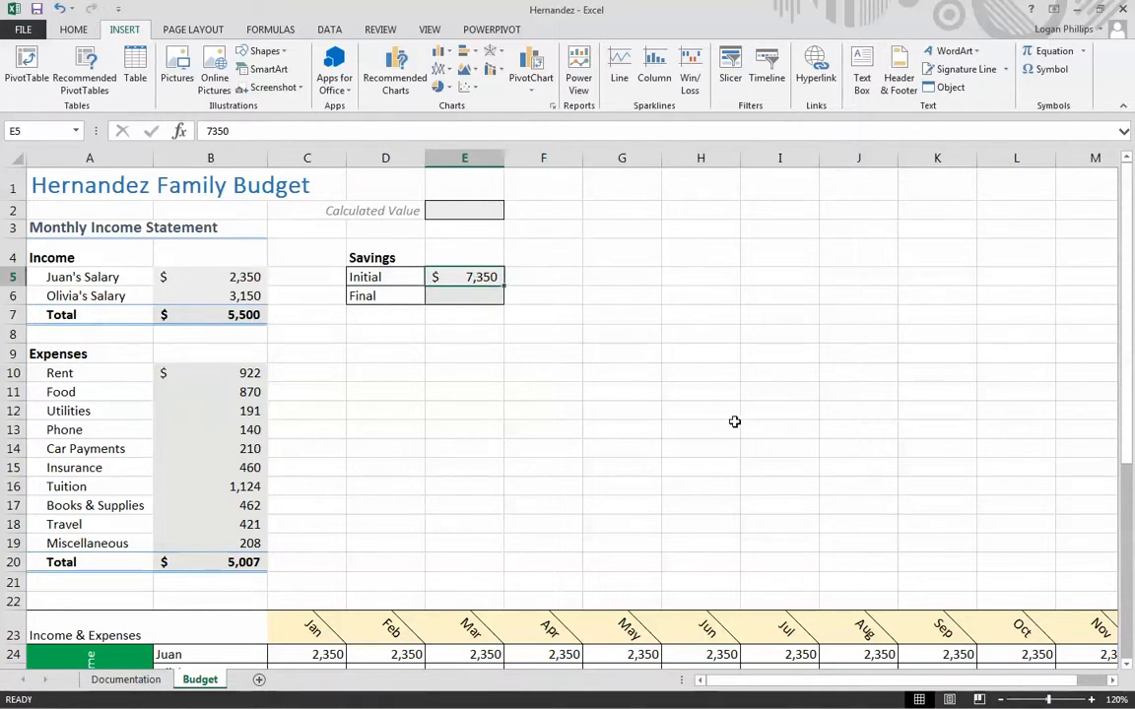
scroll(261, 383, down, 9)
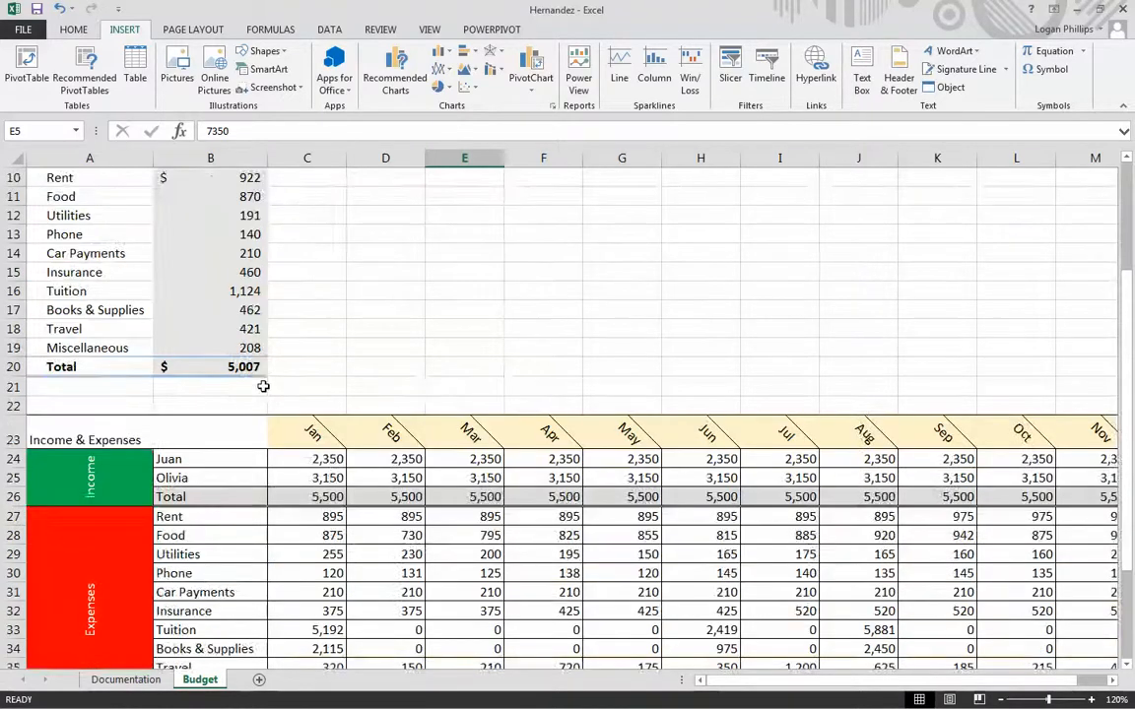
click(312, 425)
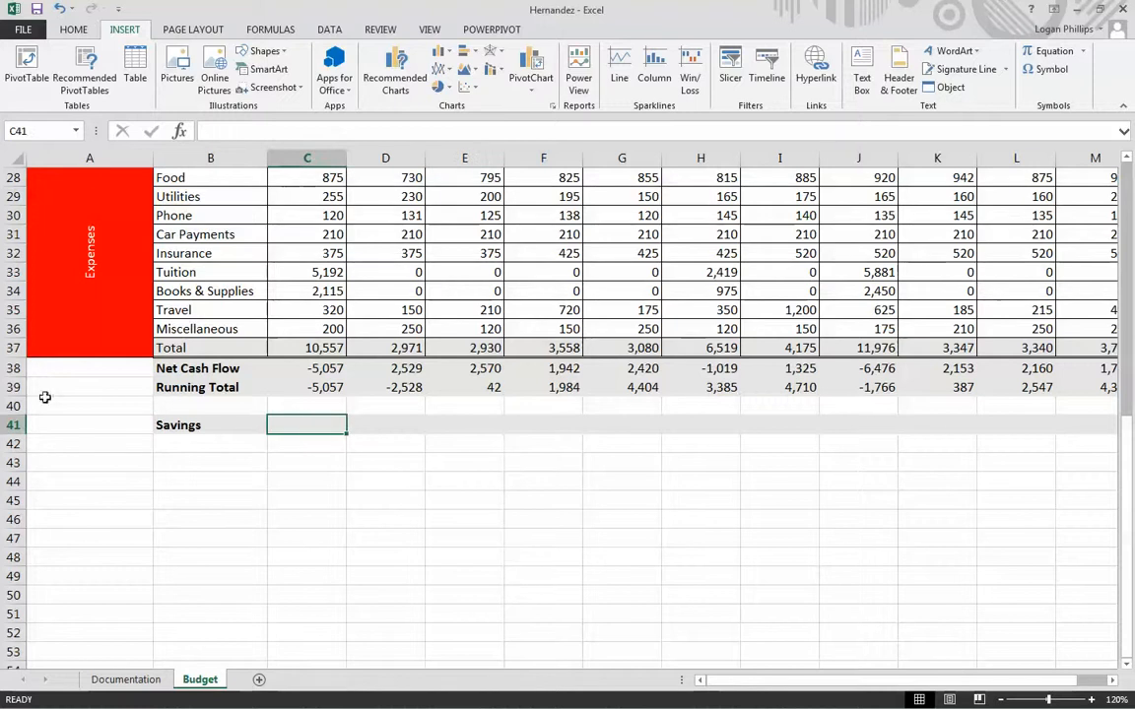
click(306, 386)
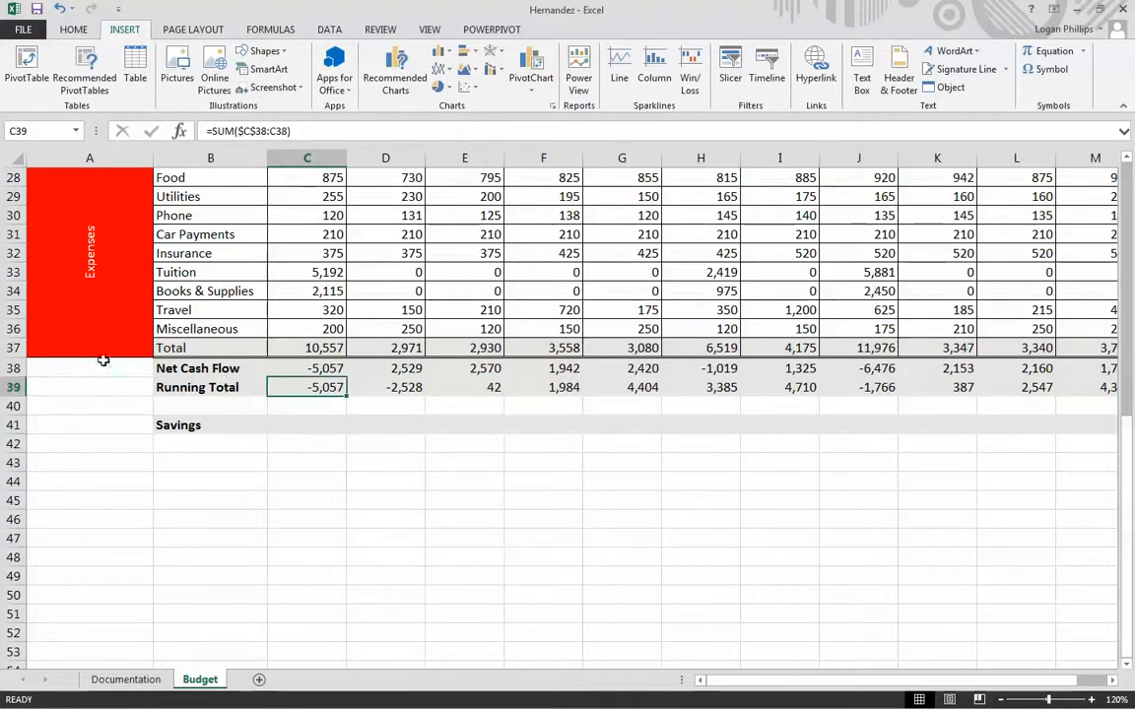
click(297, 421)
scroll(374, 502, up, 1)
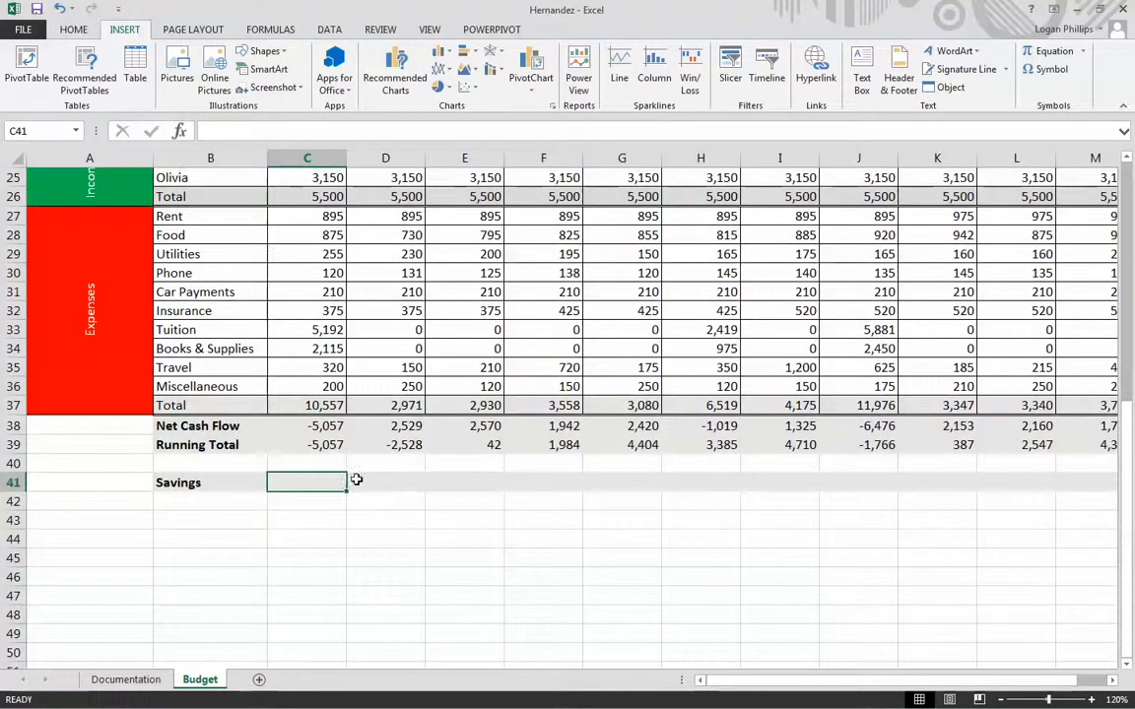
scroll(399, 569, up, 5)
scroll(398, 573, down, 3)
scroll(399, 571, down, 3)
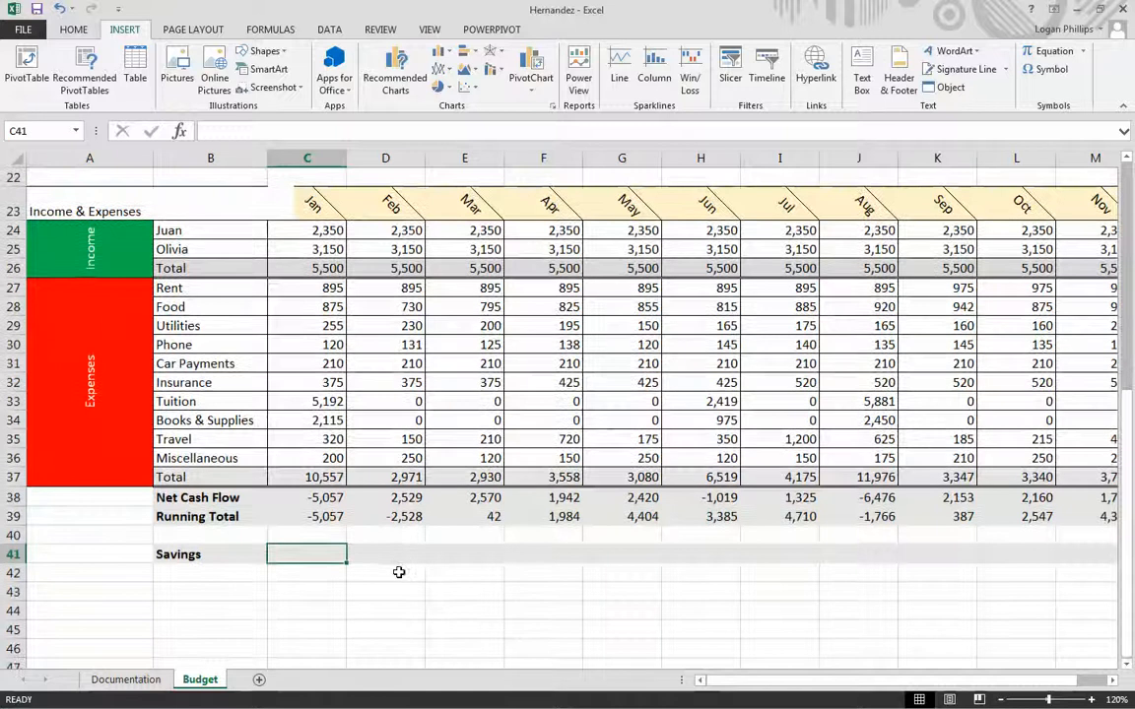
scroll(399, 556, up, 4)
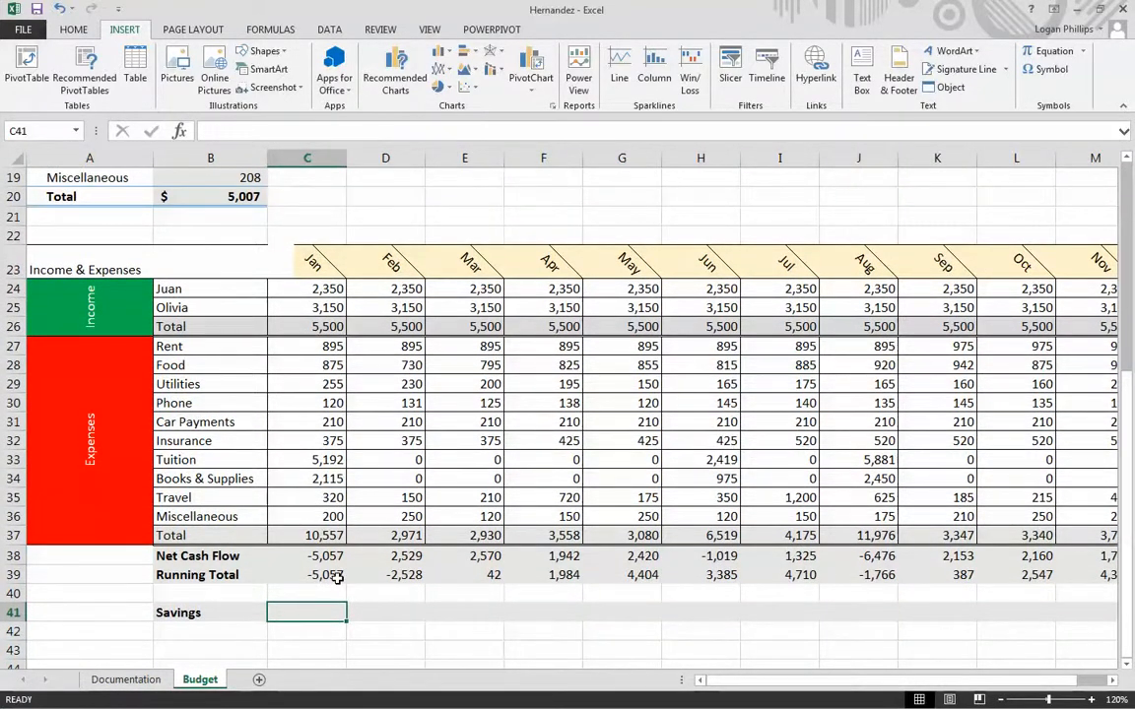
scroll(335, 579, up, 6)
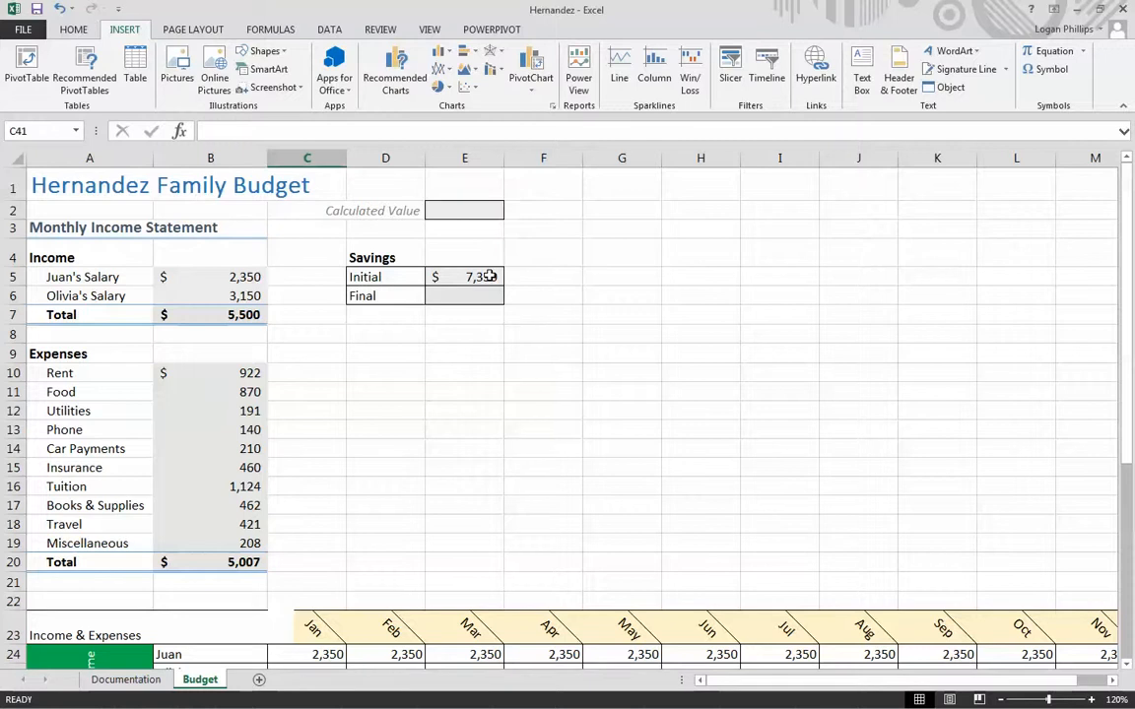
scroll(490, 277, down, 7)
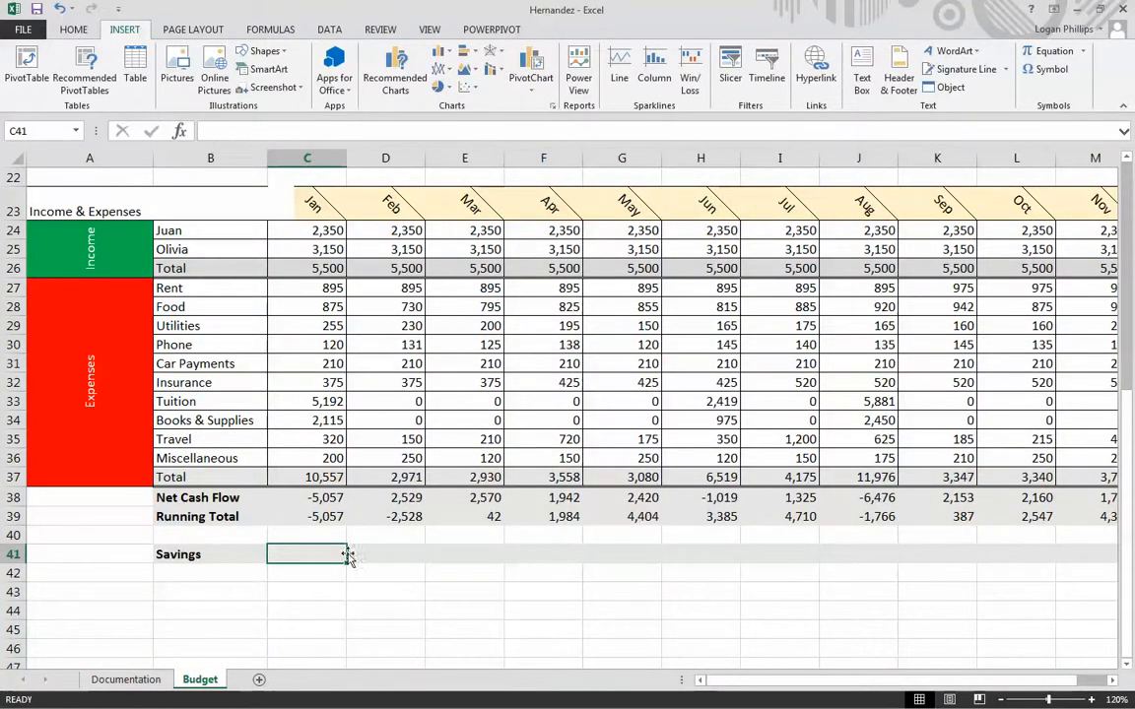
Enter the January savings formula =E5+C39 in C41, adding the running total to the initial savings.
text(=)
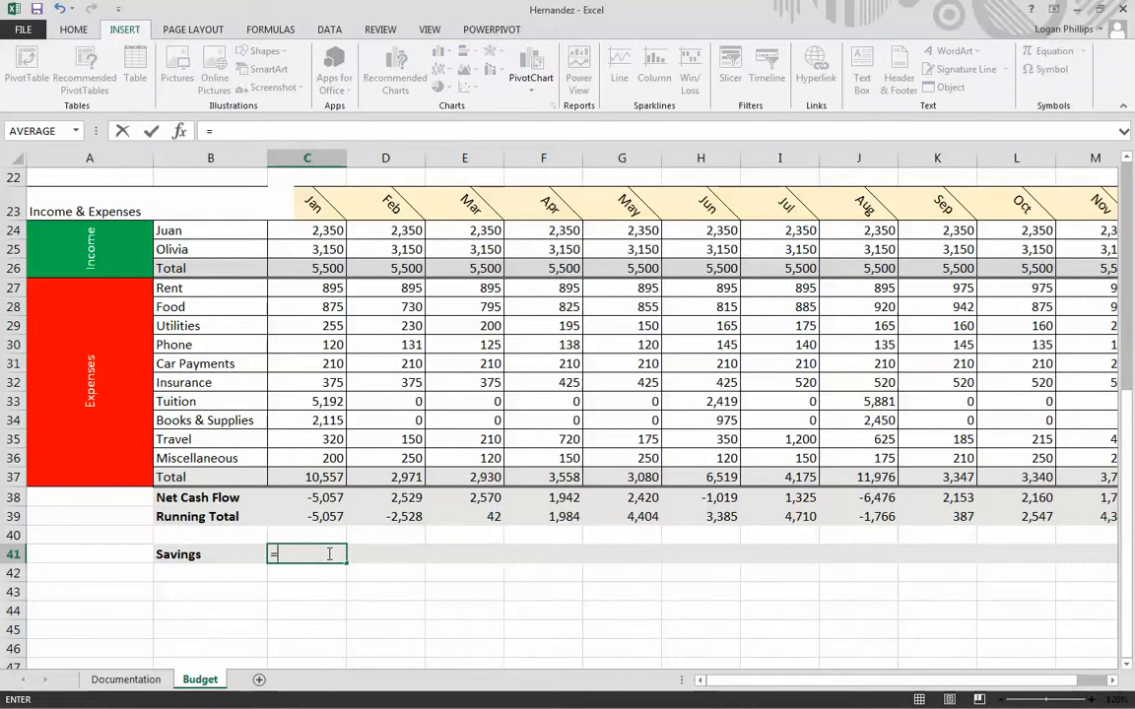
scroll(718, 524, up, 7)
click(476, 277)
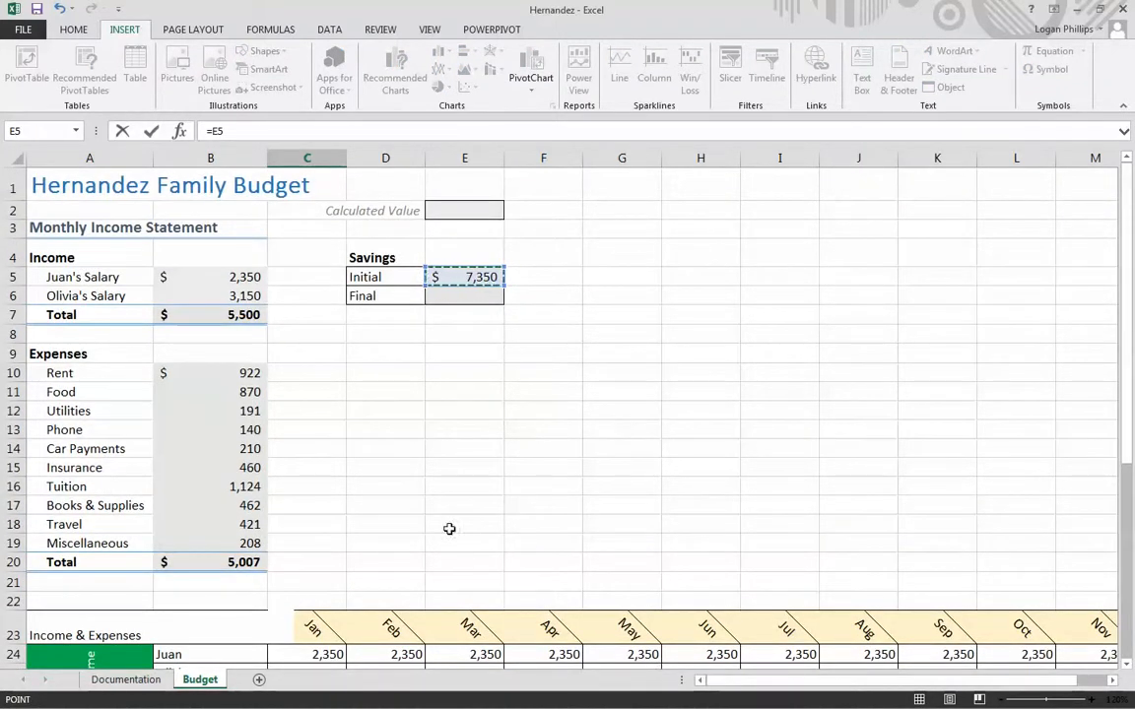
text(+)
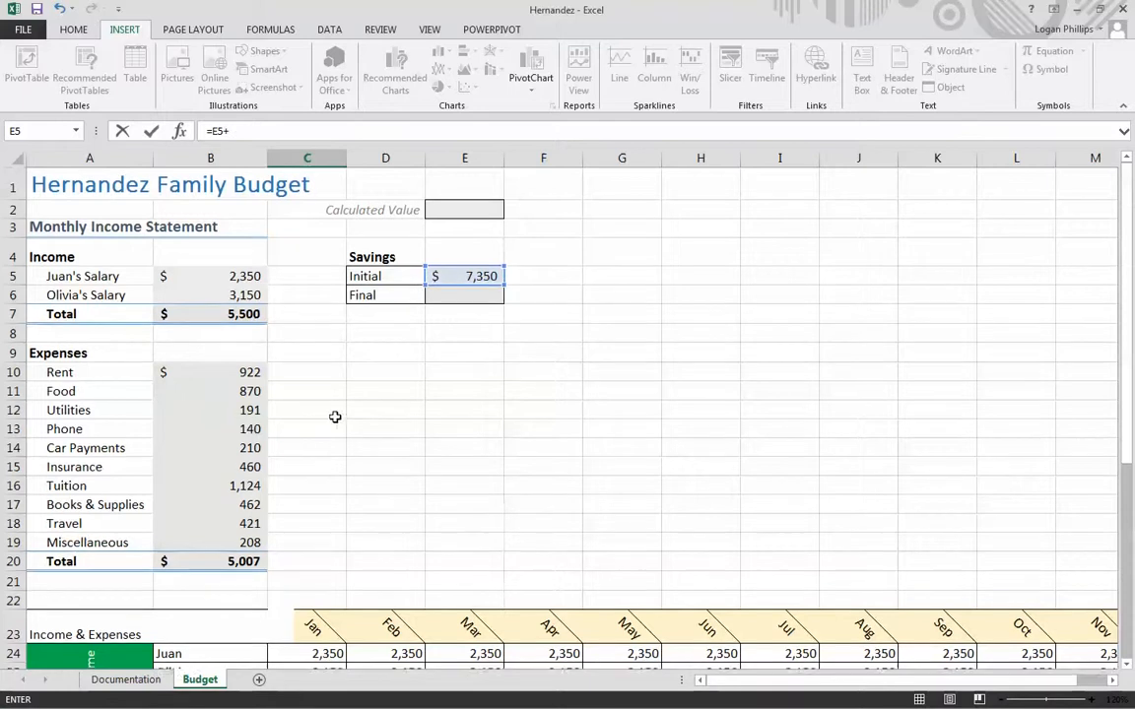
scroll(343, 431, down, 8)
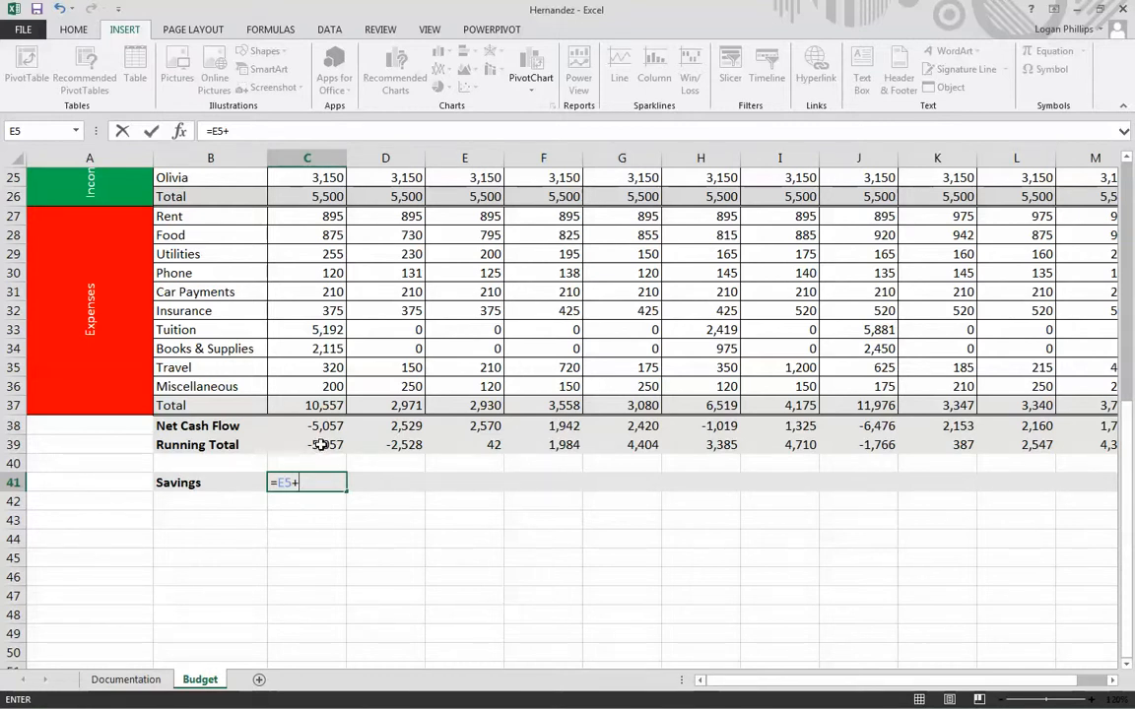
click(322, 445)
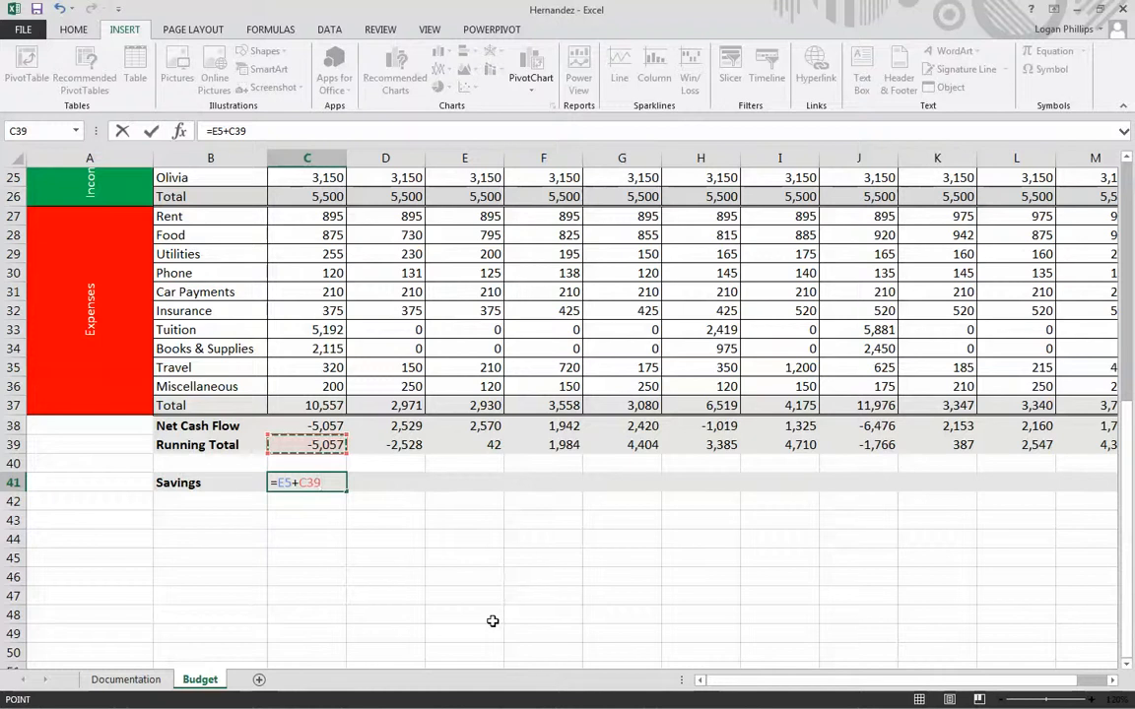
key(Return)
key(Up)
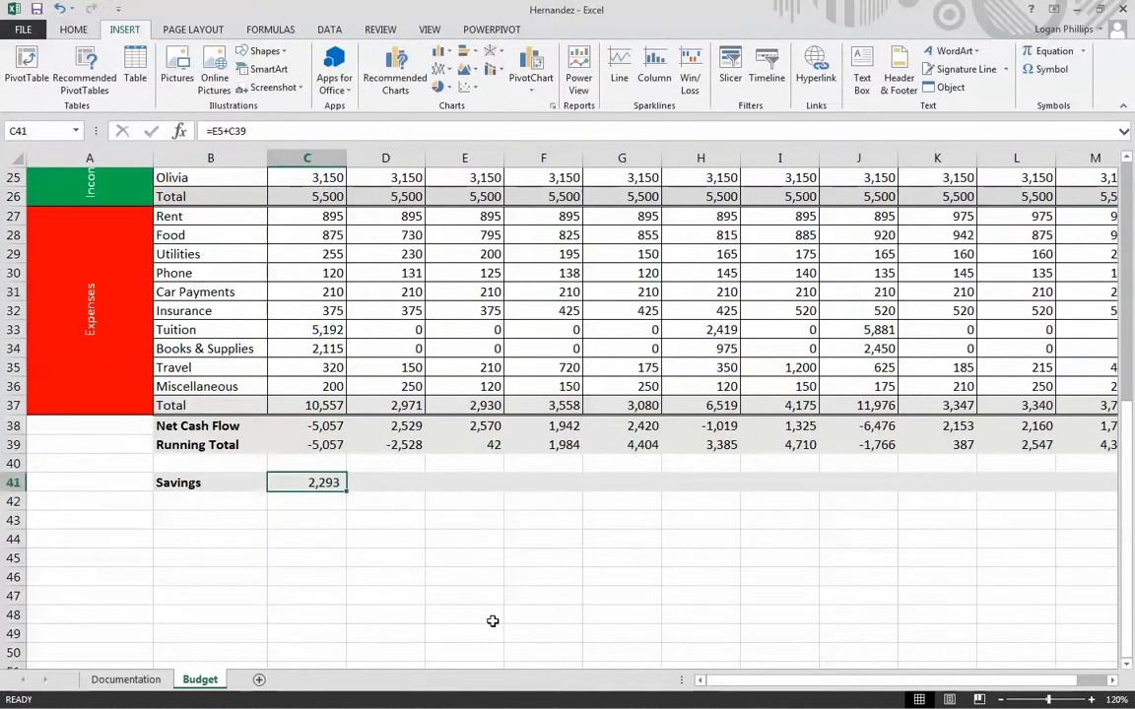
Copy the January savings formula from C41 across the row through June in H41.
key(ctrl+c)
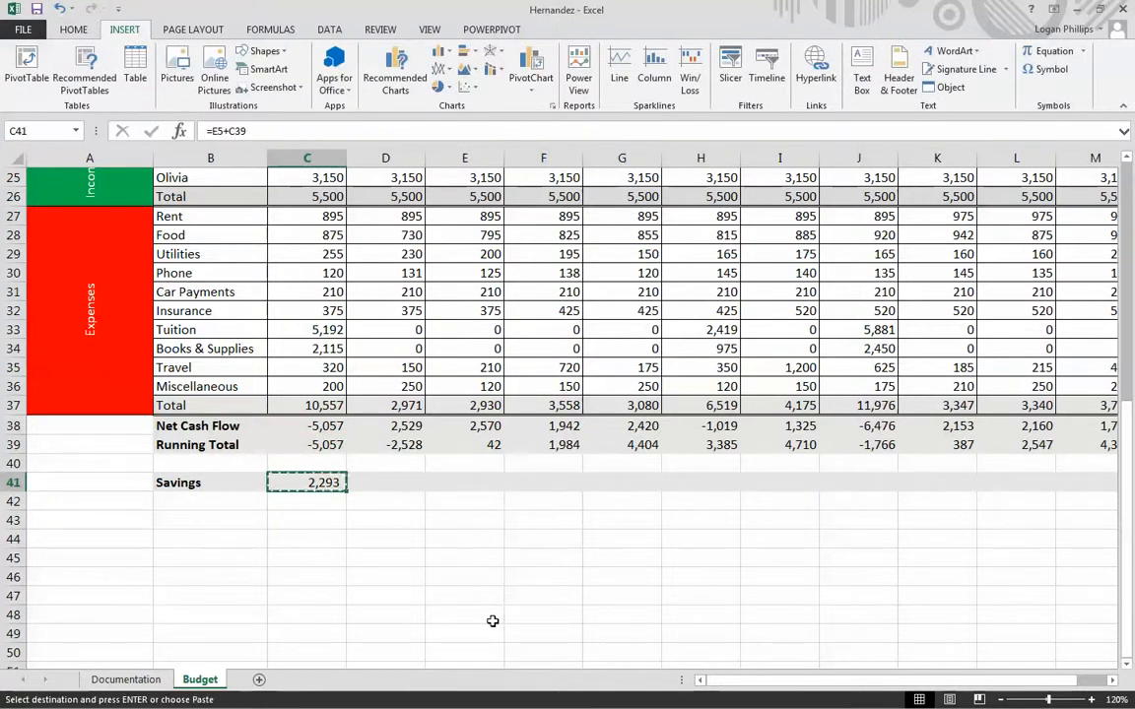
key(shift+Right)
key(shift+Right)
key(shift+Right)
key(shift+Right)
key(shift+Right)
key(ctrl+v)
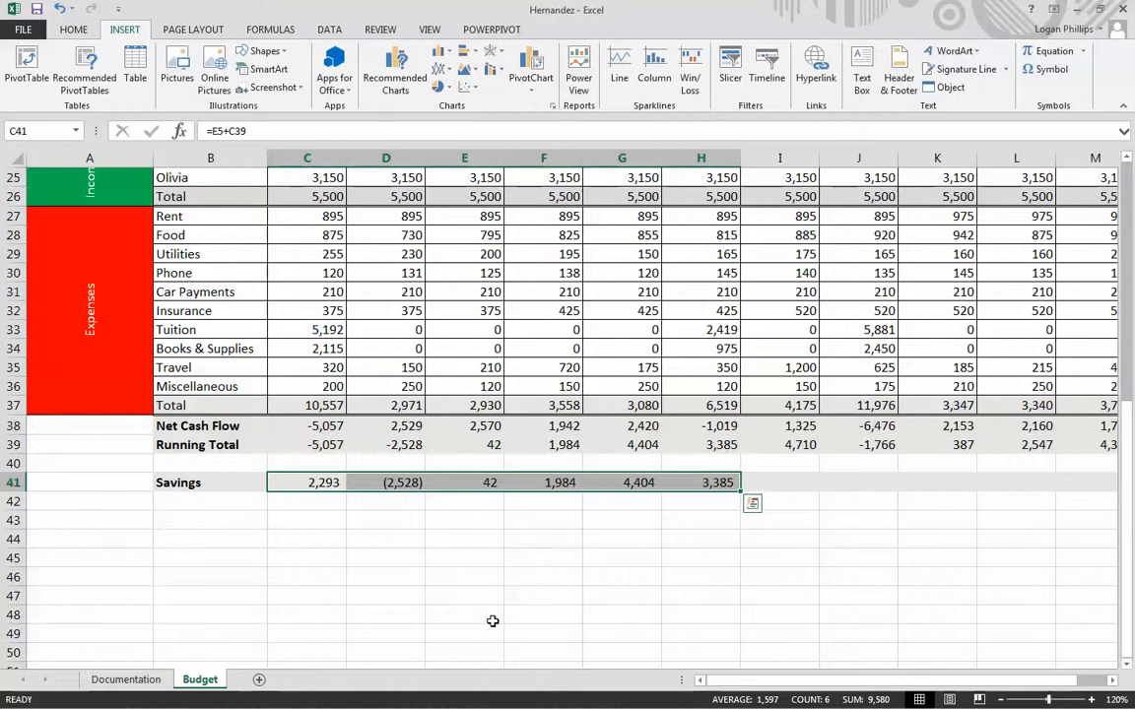
Check the cell references of the copied formulas in the Savings row, month by month.
key(Right)
key(Right)
key(Right)
key(Right)
key(Right)
key(Left)
key(Left)
key(Left)
key(Left)
key(Left)
key(Left)
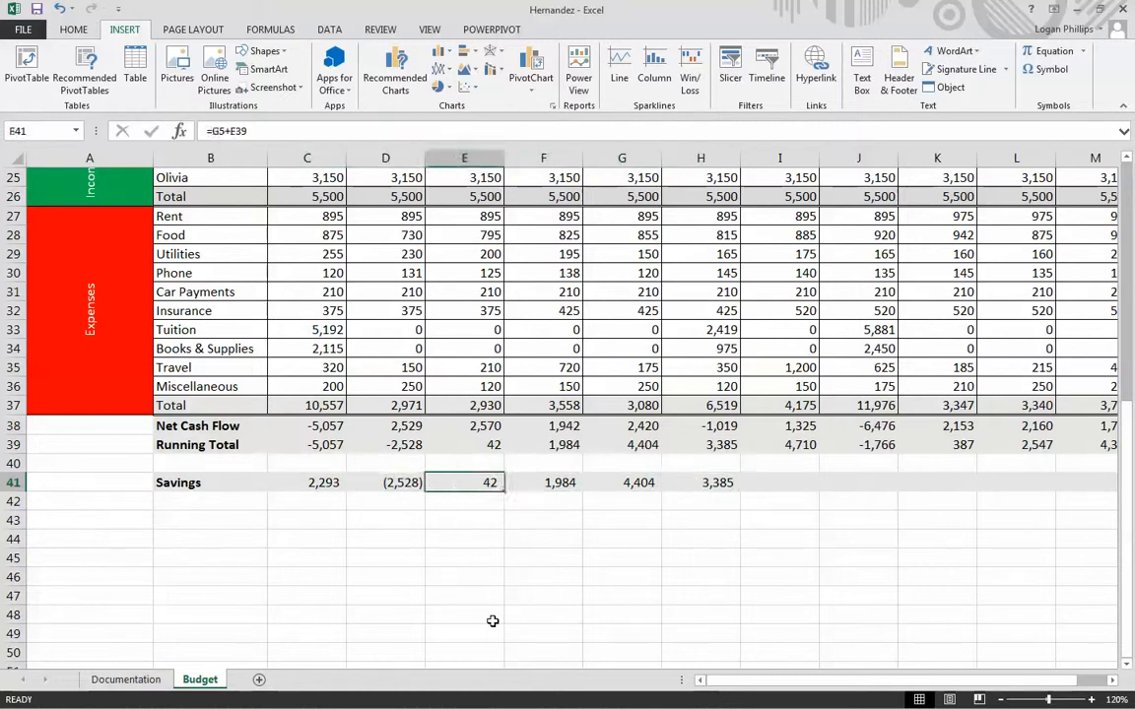
key(Right)
key(Left)
key(Right)
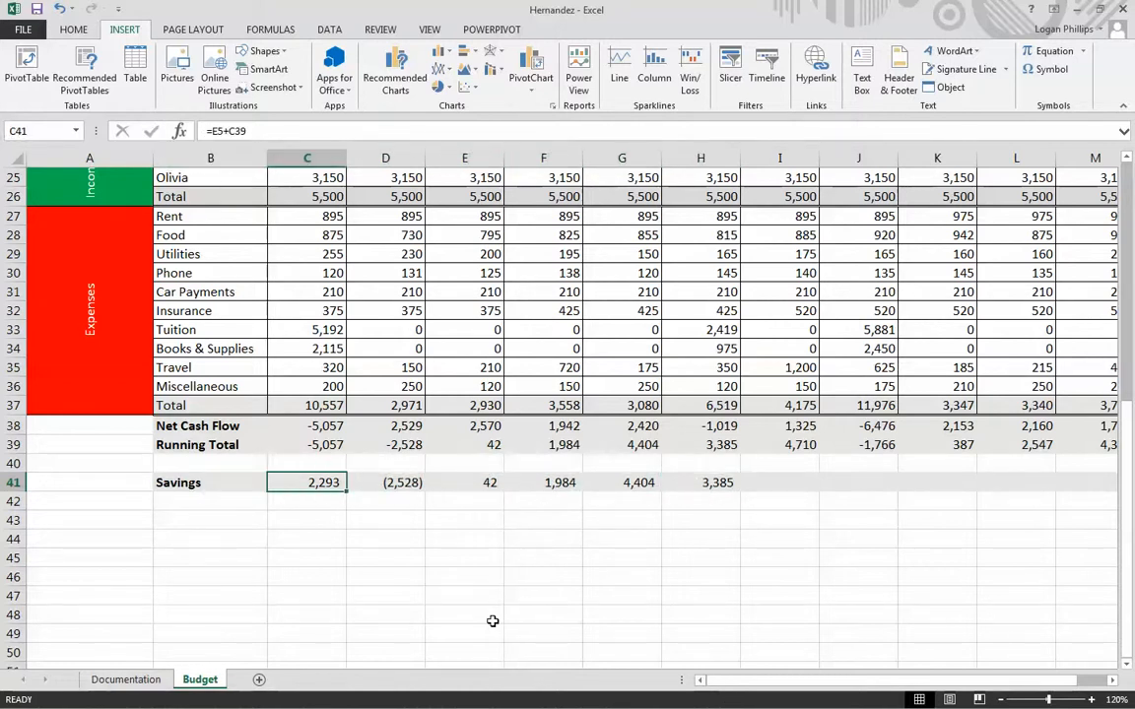
key(Right)
key(Right)
key(Right)
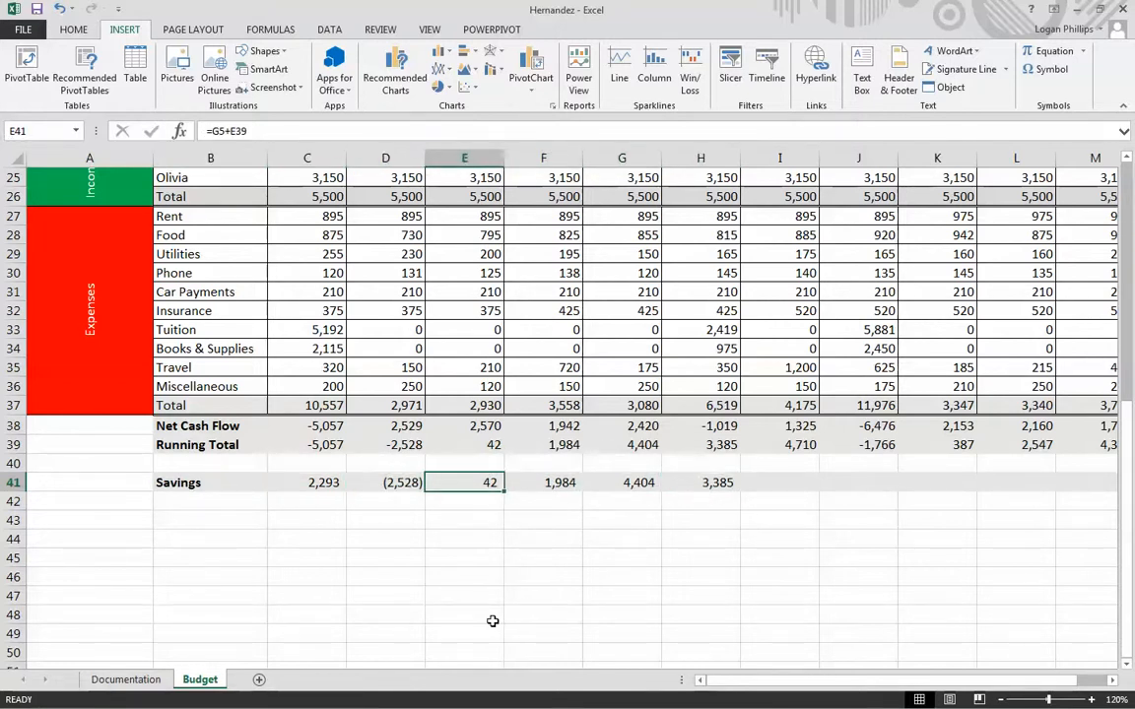
key(Right)
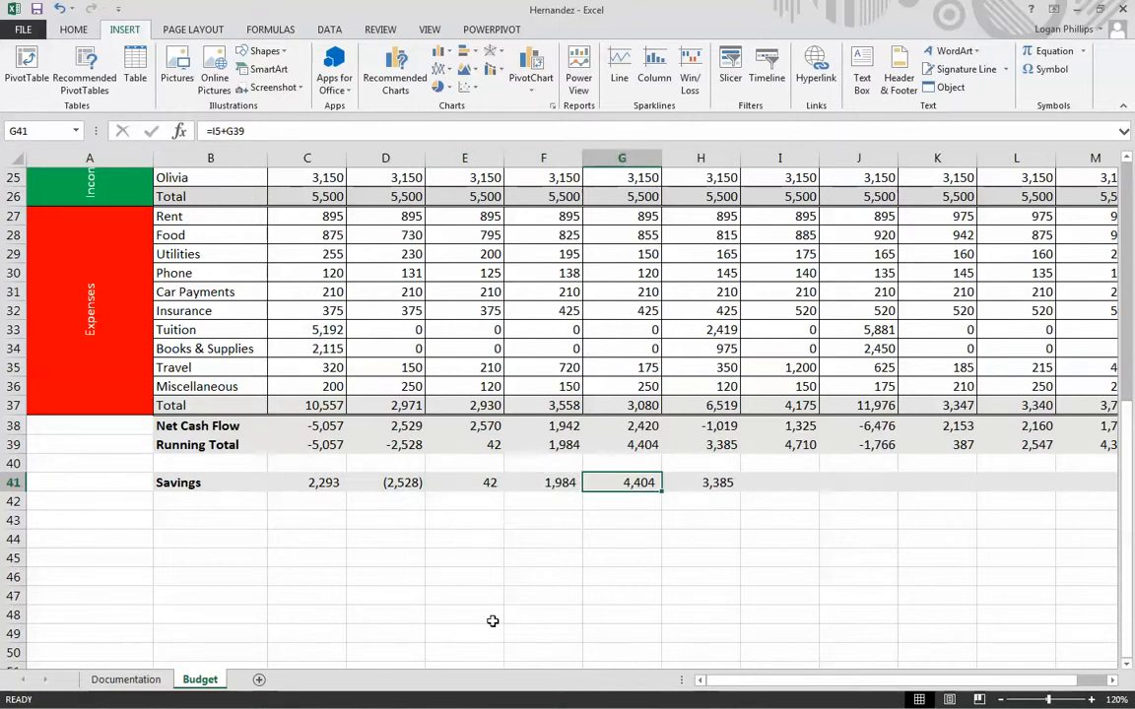
Copy the May savings formula from G41 across the Savings row through December in N41.
key(ctrl+c)
key(shift+Right)
key(shift+Right)
key(shift+Right)
key(shift+Right)
key(shift+Right)
key(shift+Right)
key(shift+Right)
key(shift+Right)
key(shift+Right)
key(shift+Right)
key(shift+Right)
key(shift+Right)
key(shift+Right)
key(shift+Right)
key(shift+Left)
key(shift+Left)
key(shift+Left)
key(shift+Left)
key(shift+Left)
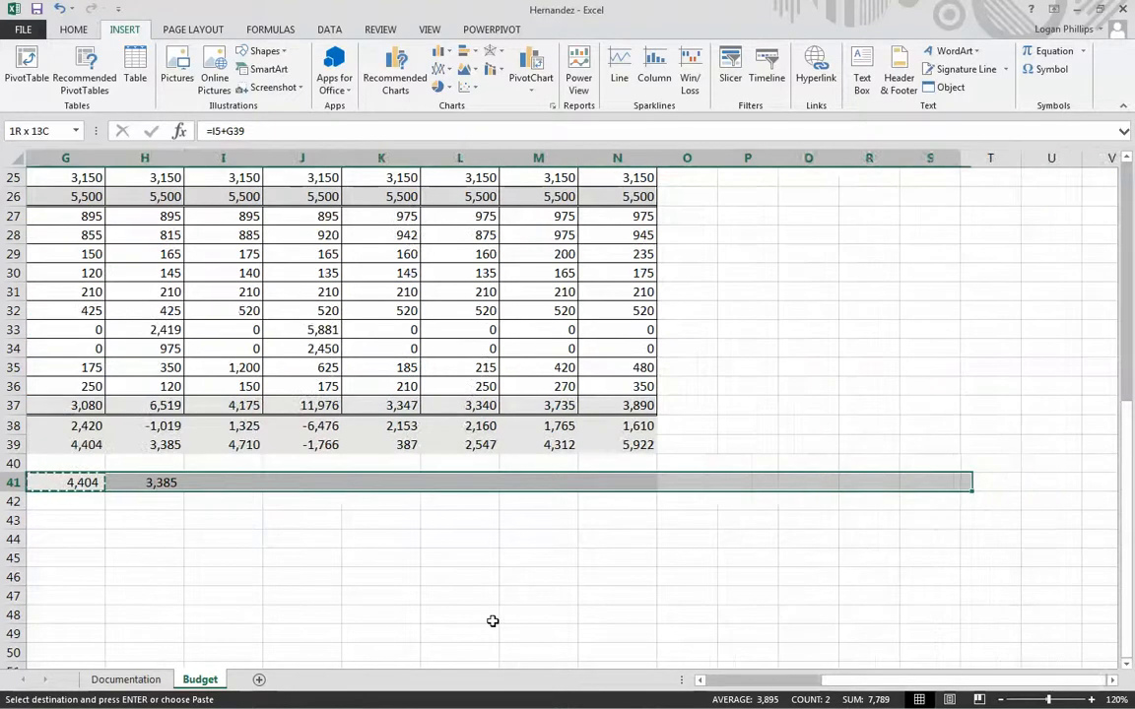
key(shift+Left)
key(shift+Left)
key(shift+Left)
key(shift+Right)
key(Return)
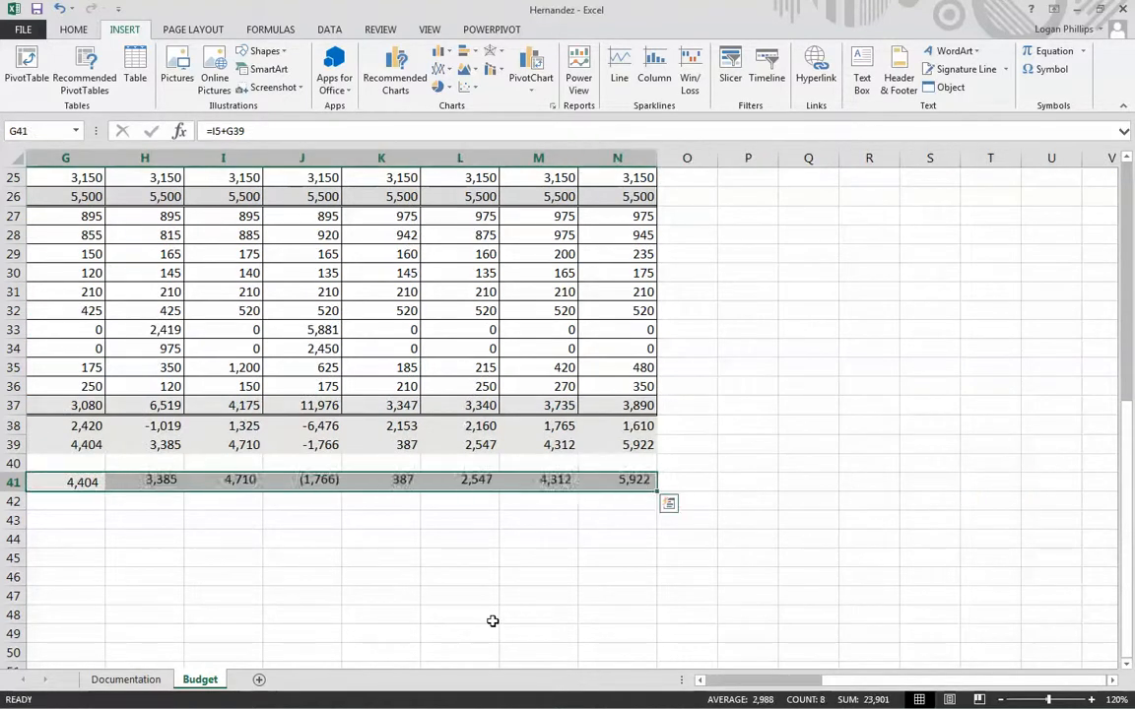
Check the January savings formula in C41 against the initial savings cell E5 it refers to.
key(Left)
key(Left)
key(Left)
key(Left)
key(Left)
key(Left)
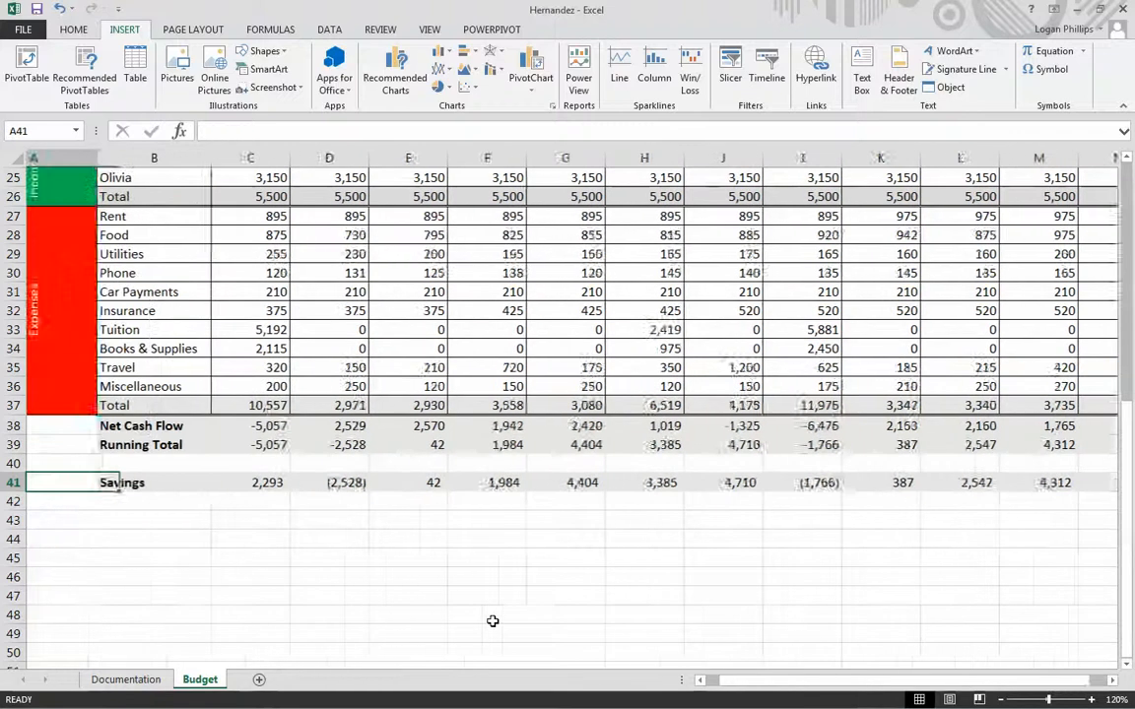
key(Right)
key(Right)
key(Right)
key(Left)
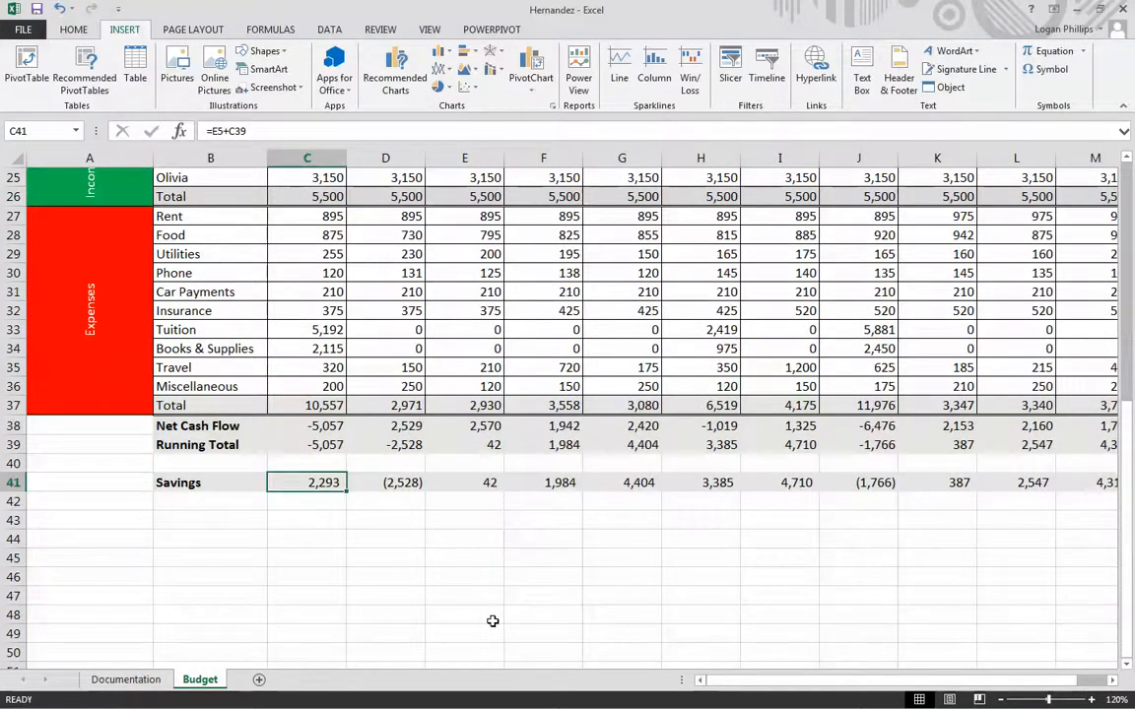
scroll(492, 611, up, 7)
scroll(493, 603, up, 1)
click(471, 278)
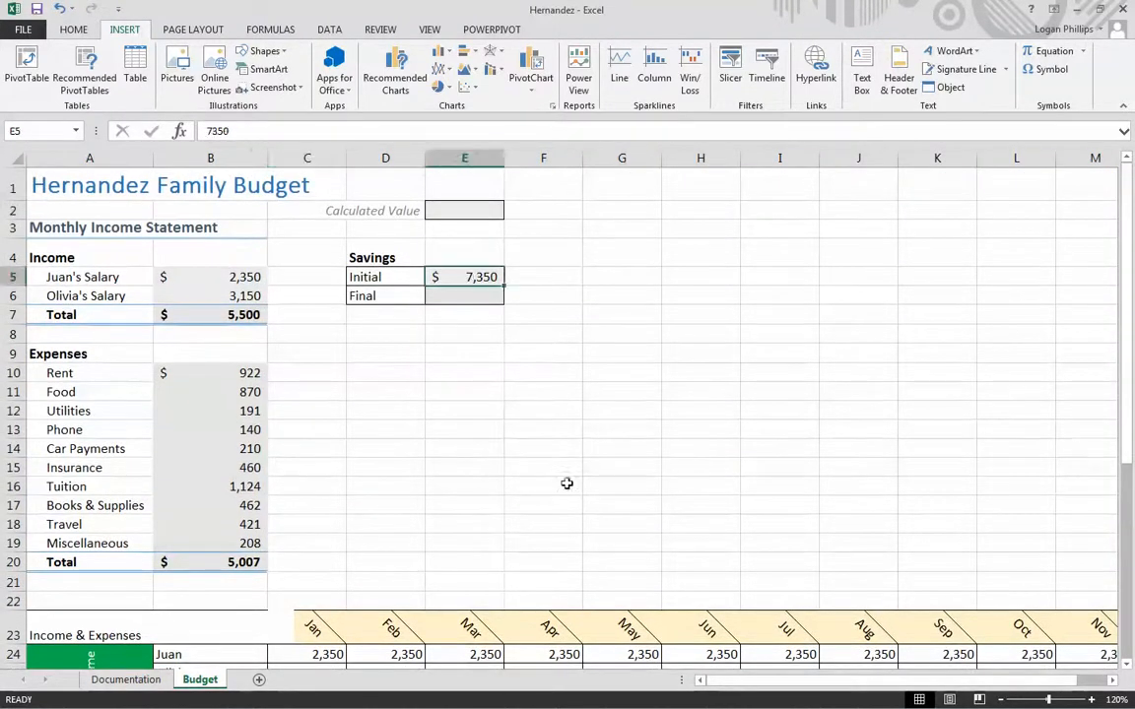
scroll(315, 423, down, 9)
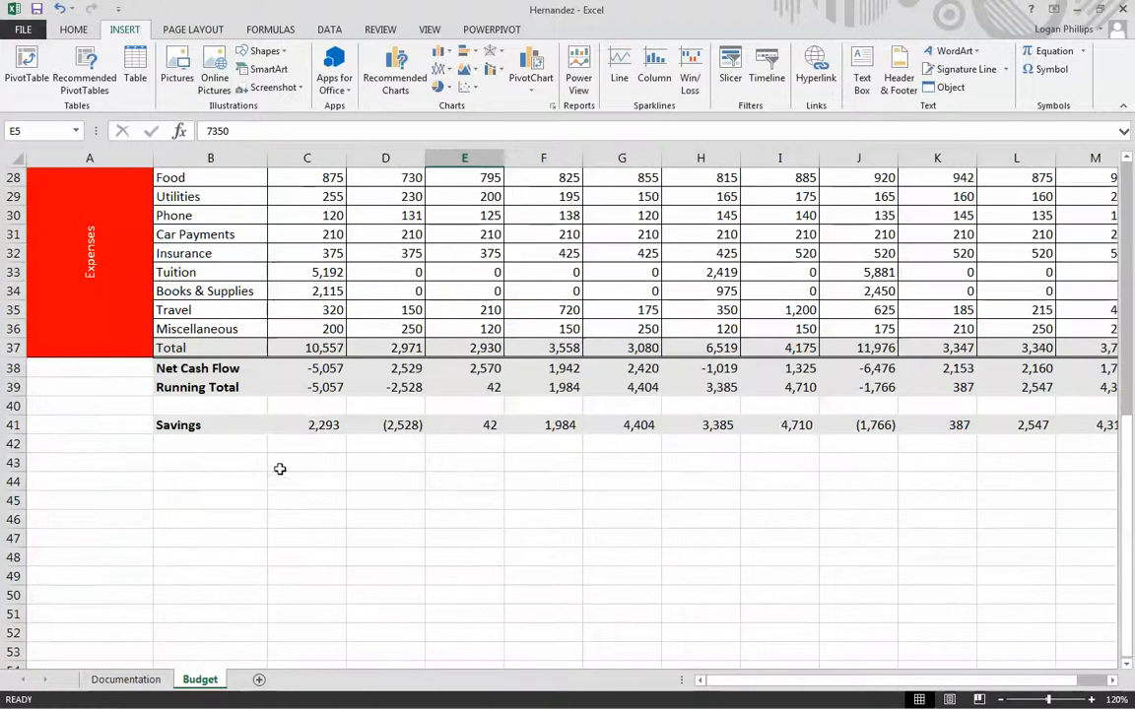
Make the initial savings reference in C41 absolute so the formula reads =$E$5+C39.
click(313, 429)
click(223, 130)
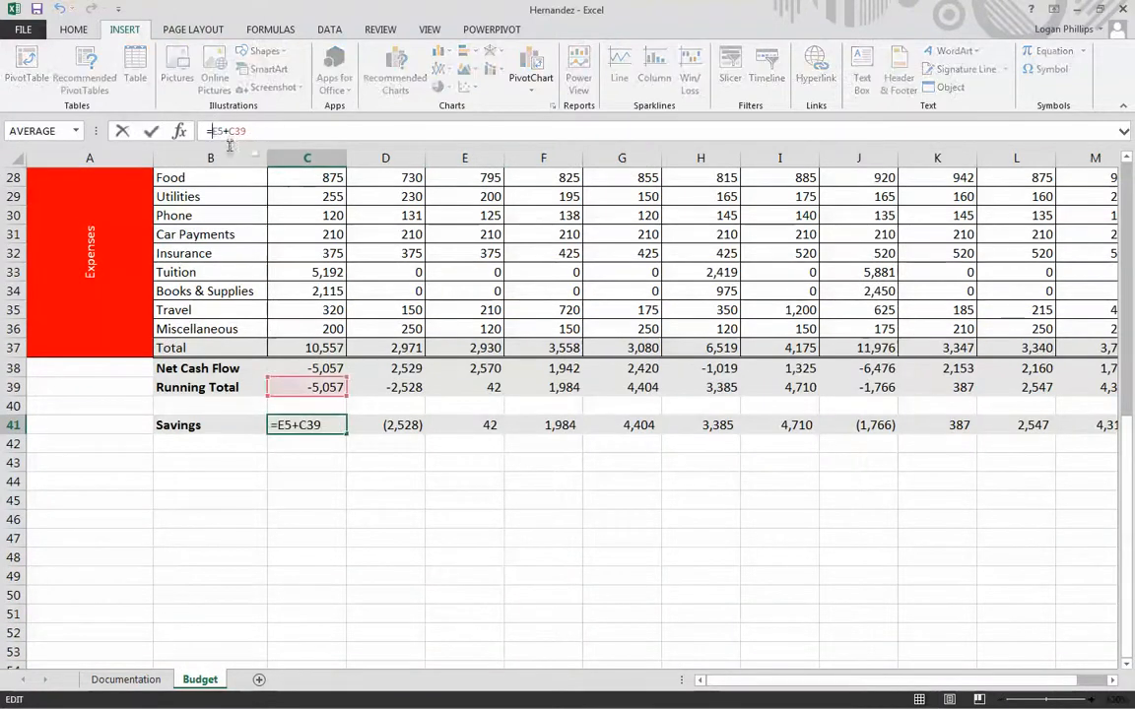
text($)
click(224, 131)
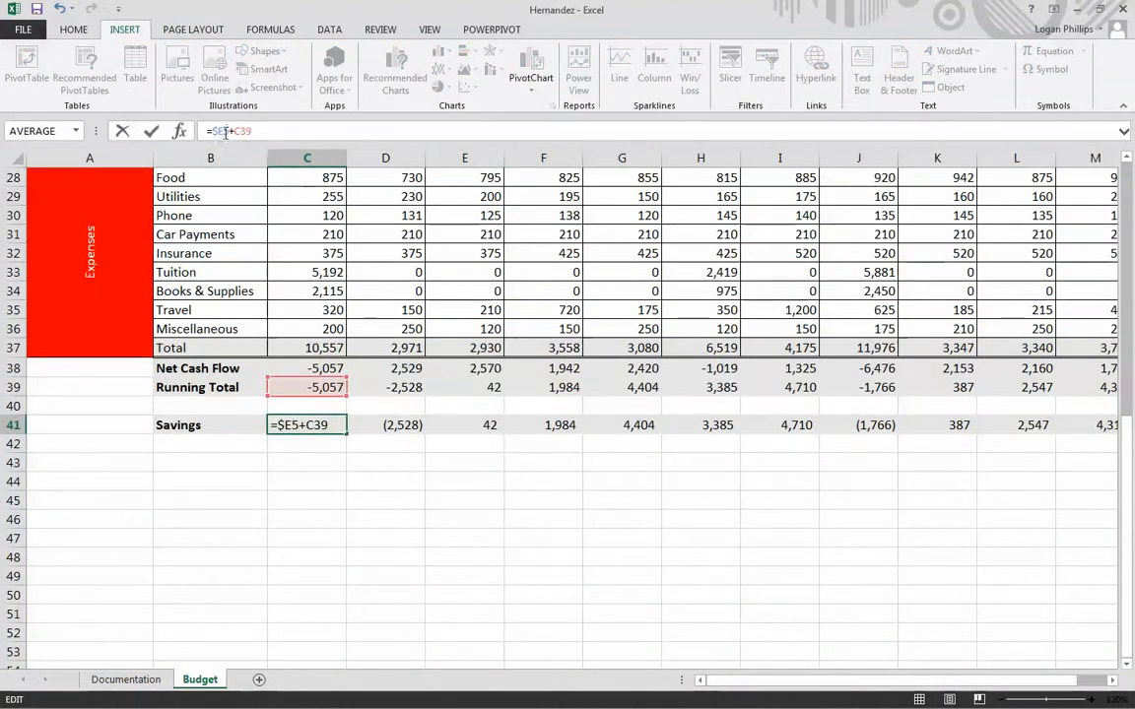
text($)
key(ctrl+Return)
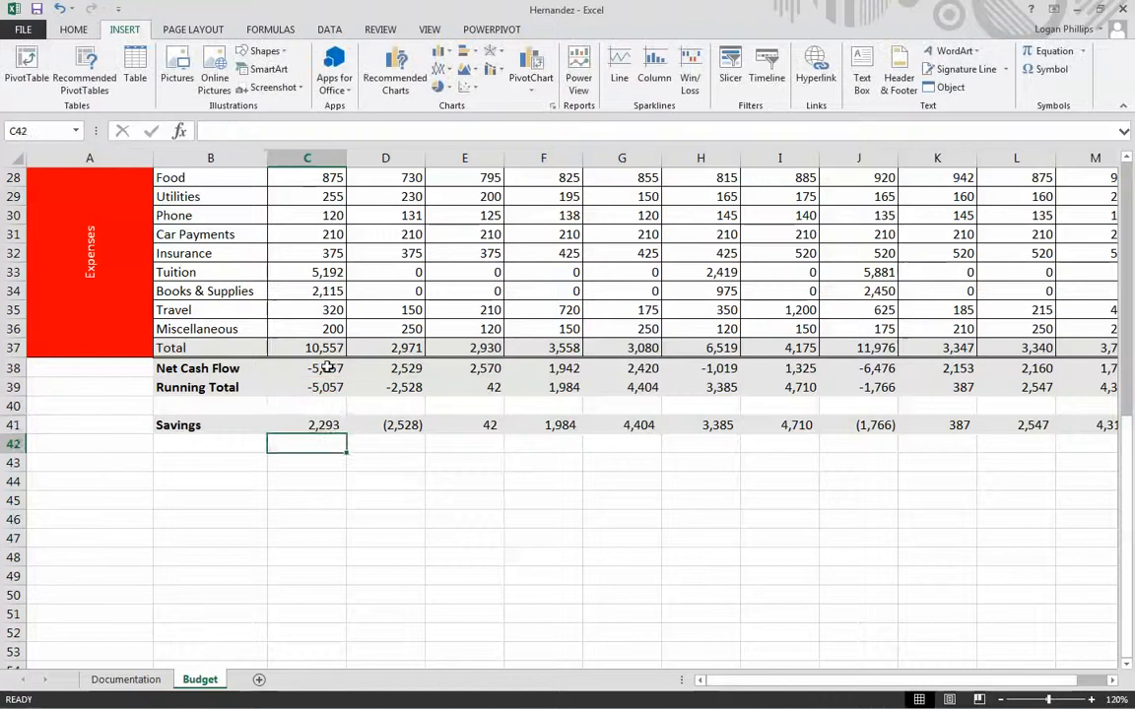
Copy the corrected January savings formula from C41 to February in D41.
key(ctrl+c)
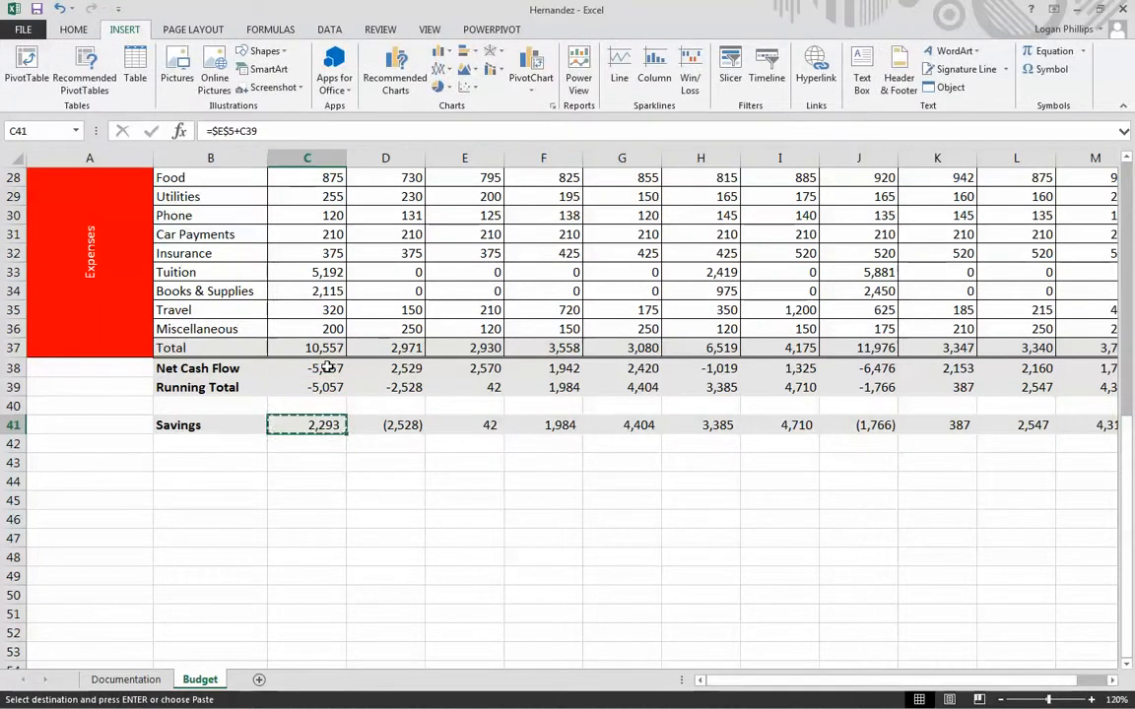
key(shift+Right)
key(Return)
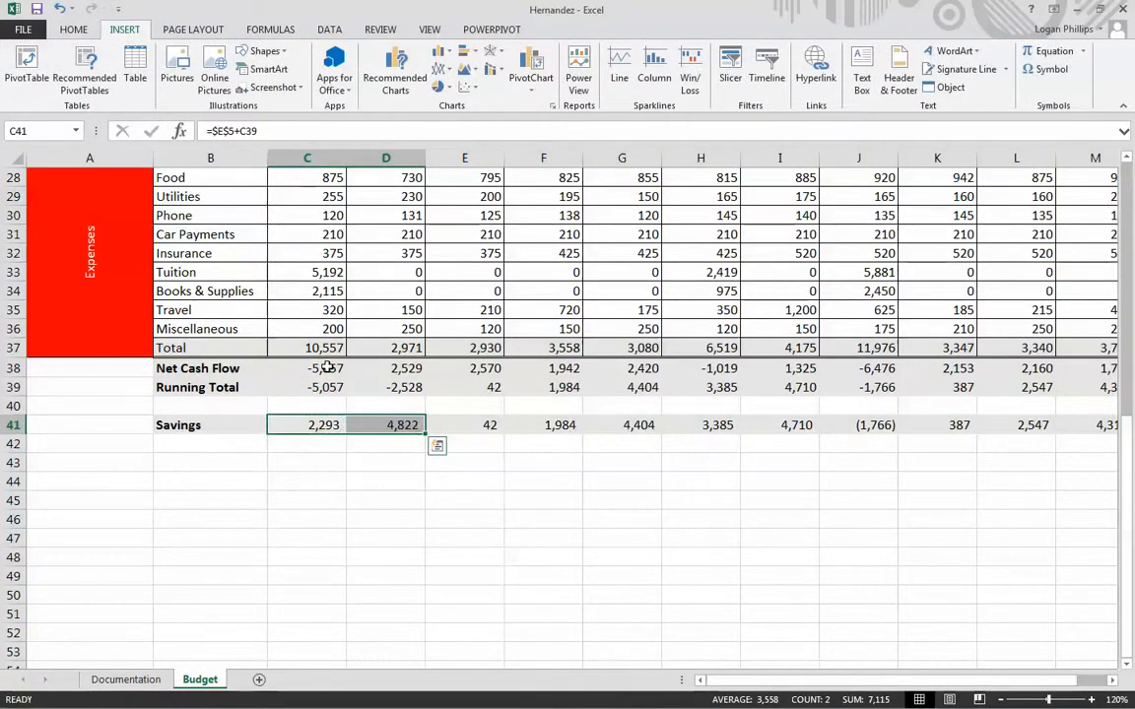
Copy the February savings formula from D41 to March in E41.
key(Right)
key(ctrl+c)
key(shift+Right)
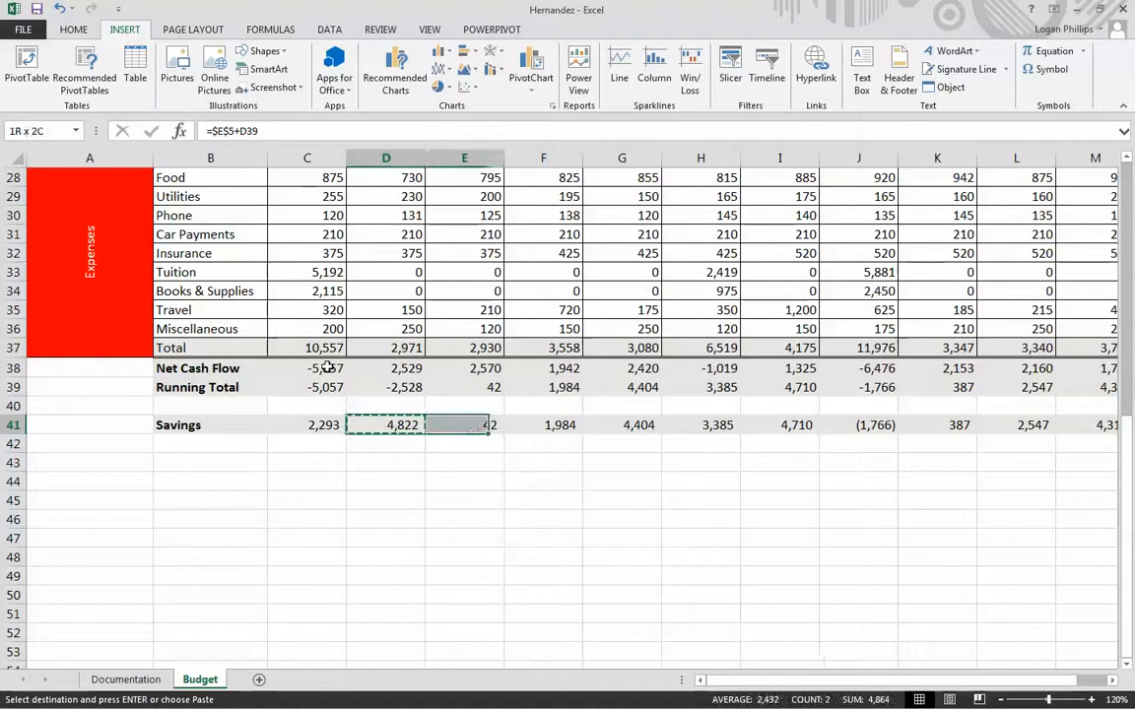
key(Return)
key(Right)
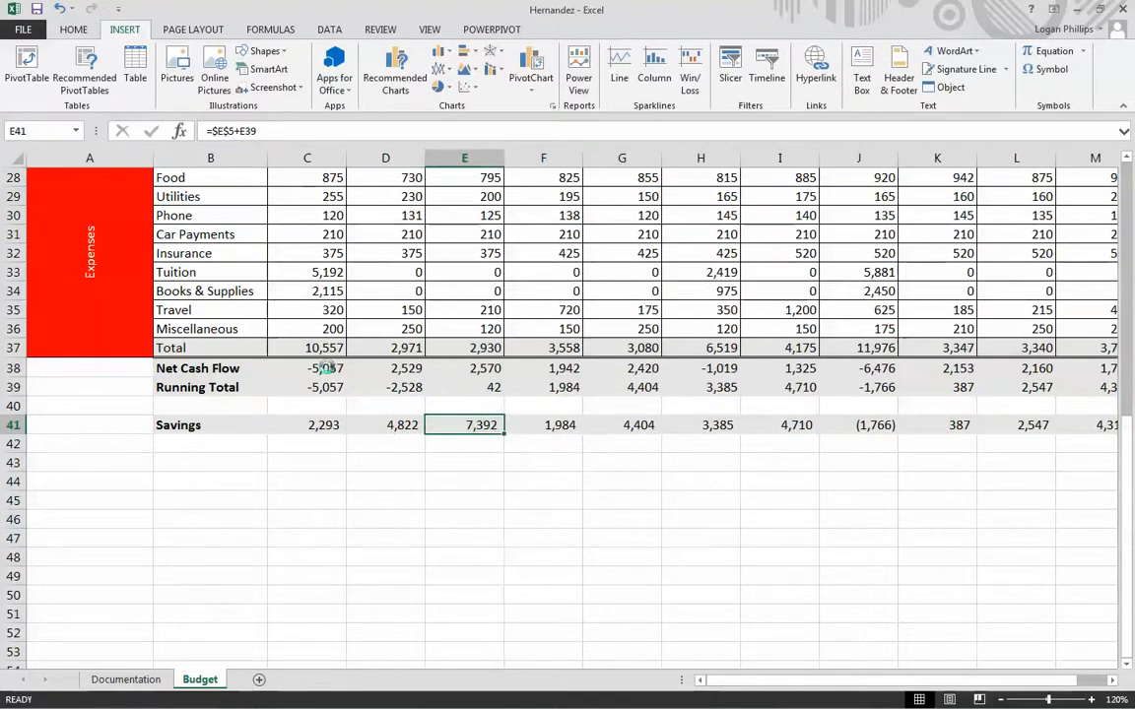
Copy the March savings formula from E41 across the Savings row through December in N41.
key(ctrl+c)
key(shift+Right)
key(shift+Right)
key(shift+Right)
key(shift+Right)
key(shift+Right)
key(shift+Right)
key(shift+Right)
key(shift+Right)
key(shift+Right)
key(shift+Right)
key(shift+Right)
key(shift+Right)
key(shift+Right)
key(shift+Left)
key(shift+Left)
key(shift+Left)
key(shift+Left)
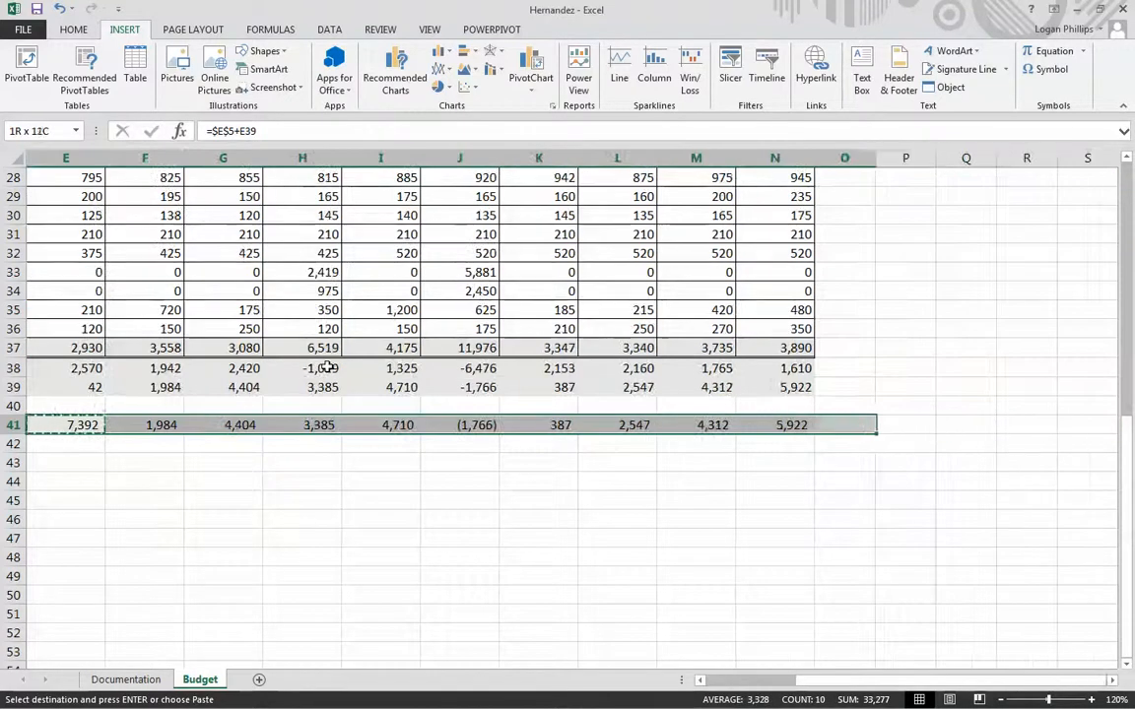
key(Return)
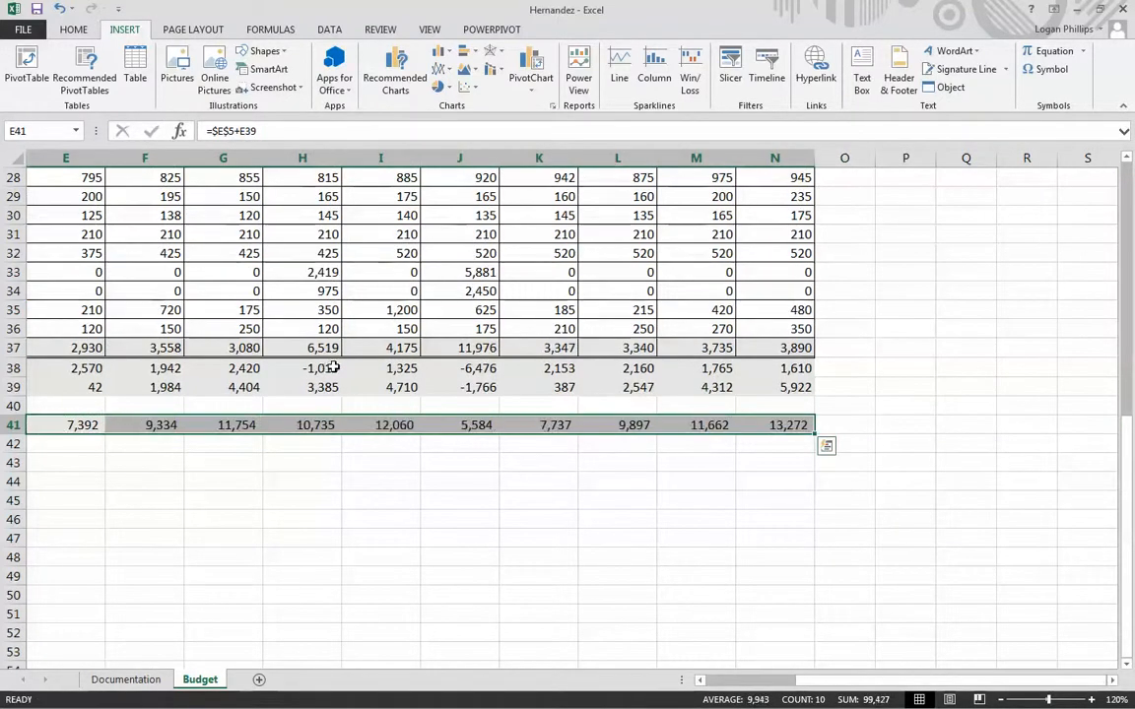
click(844, 577)
drag(831, 690, 664, 689)
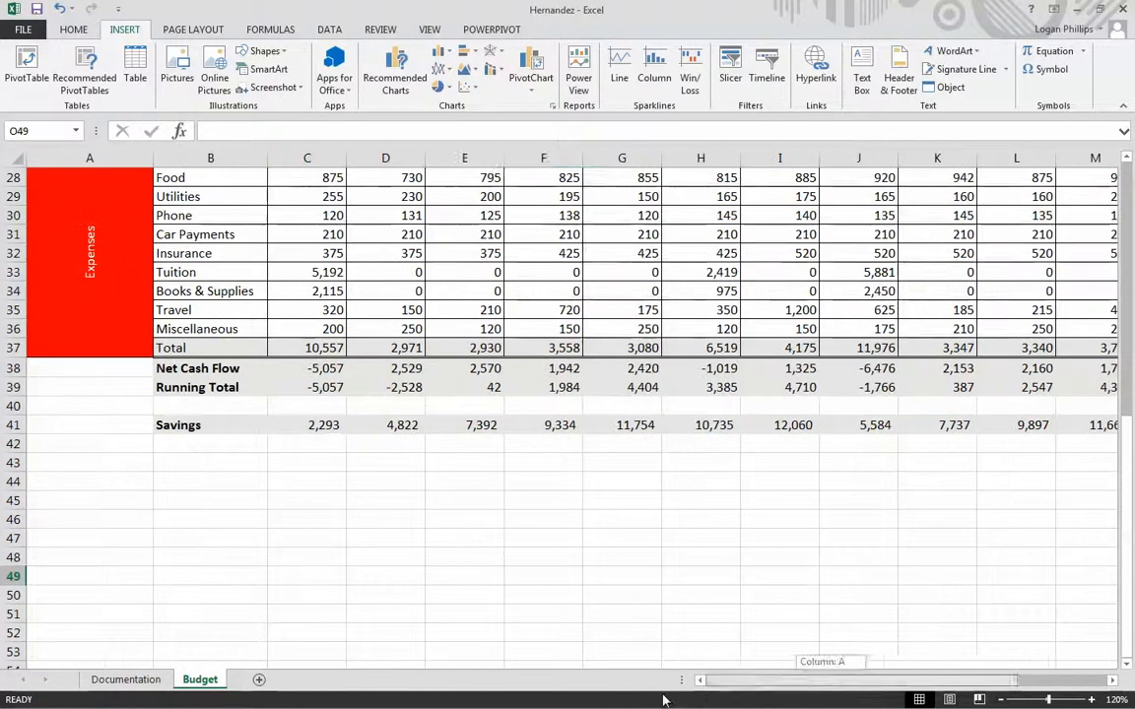
Examine the initial savings in E5 and the December savings formula in N41 to work out the Final savings cell E6.
click(480, 524)
scroll(481, 527, up, 6)
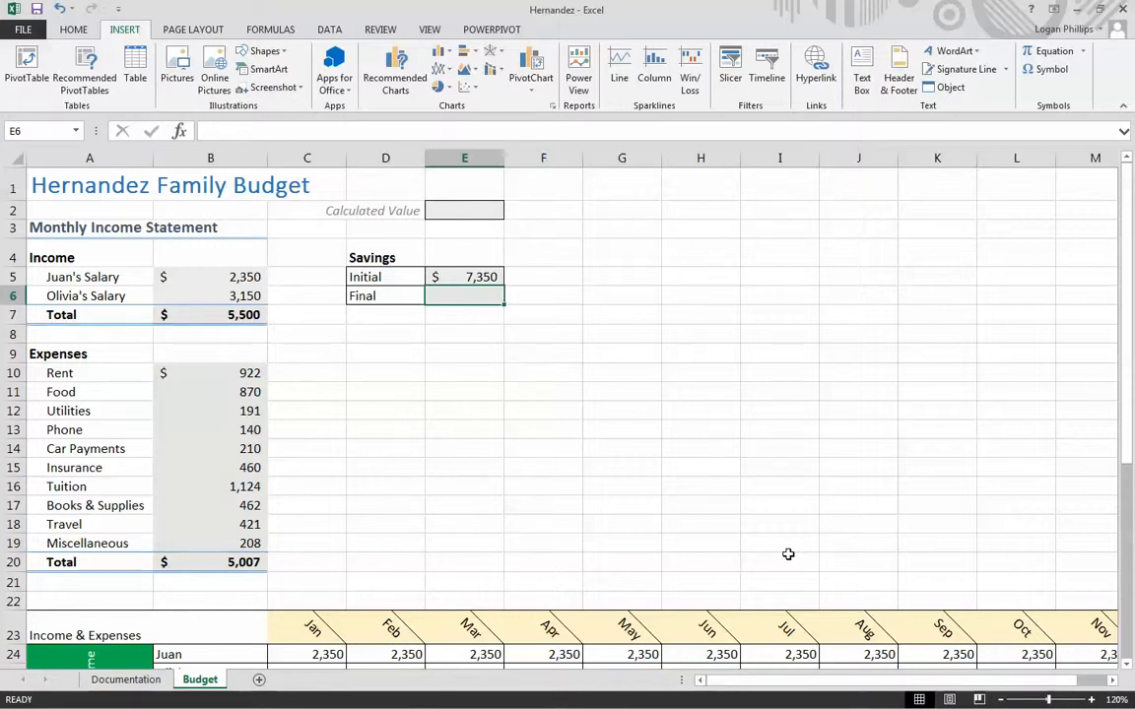
click(507, 391)
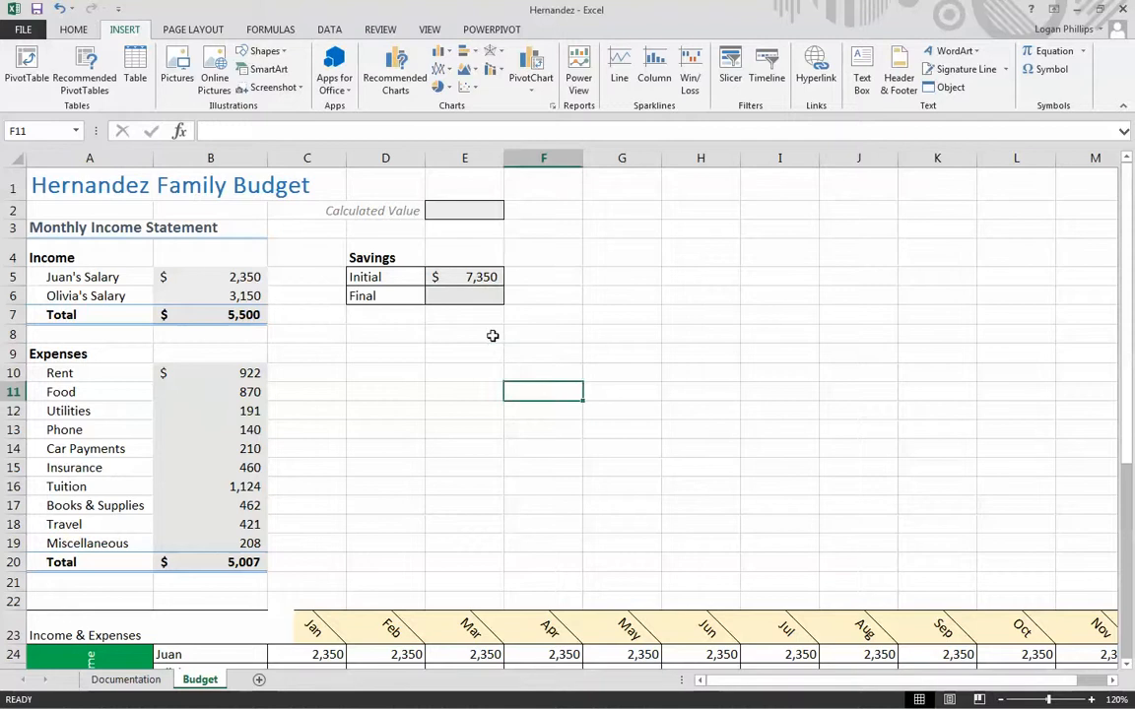
click(482, 309)
click(478, 296)
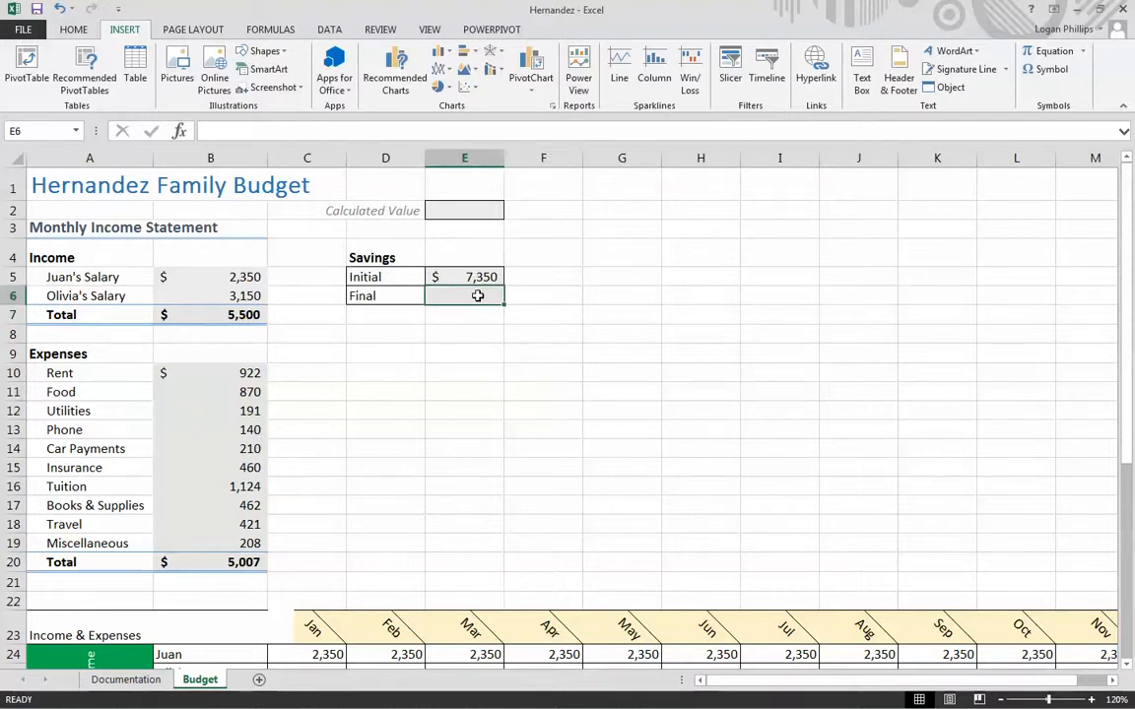
click(482, 277)
scroll(487, 329, down, 7)
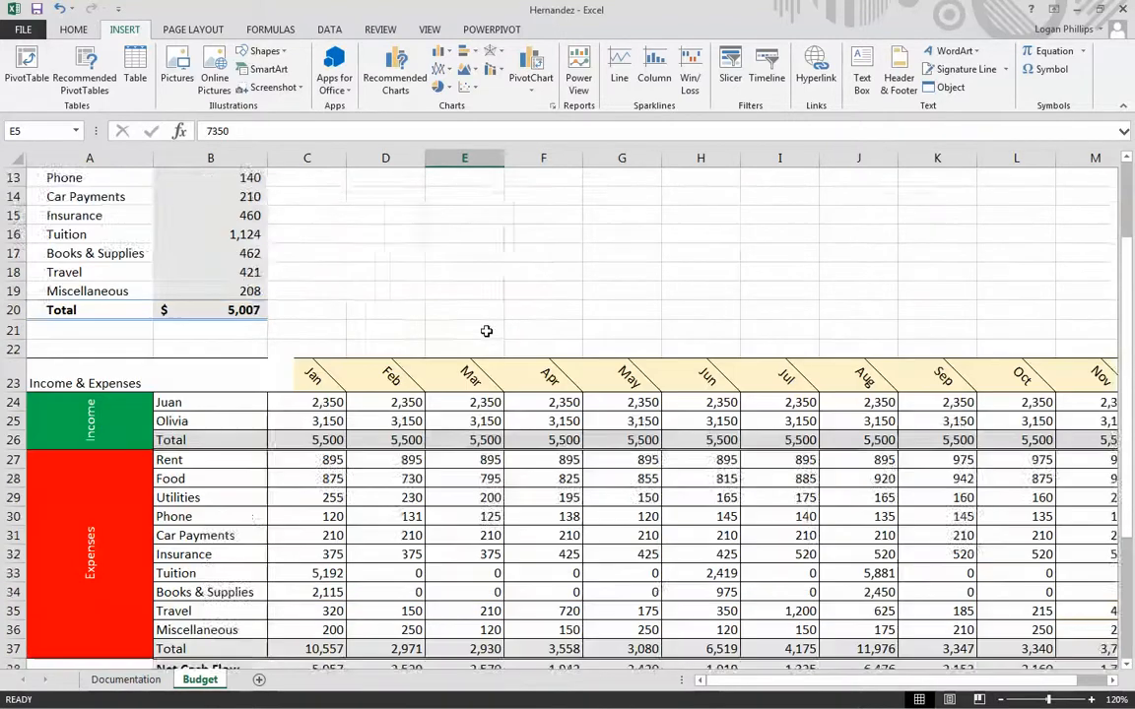
drag(757, 681, 918, 690)
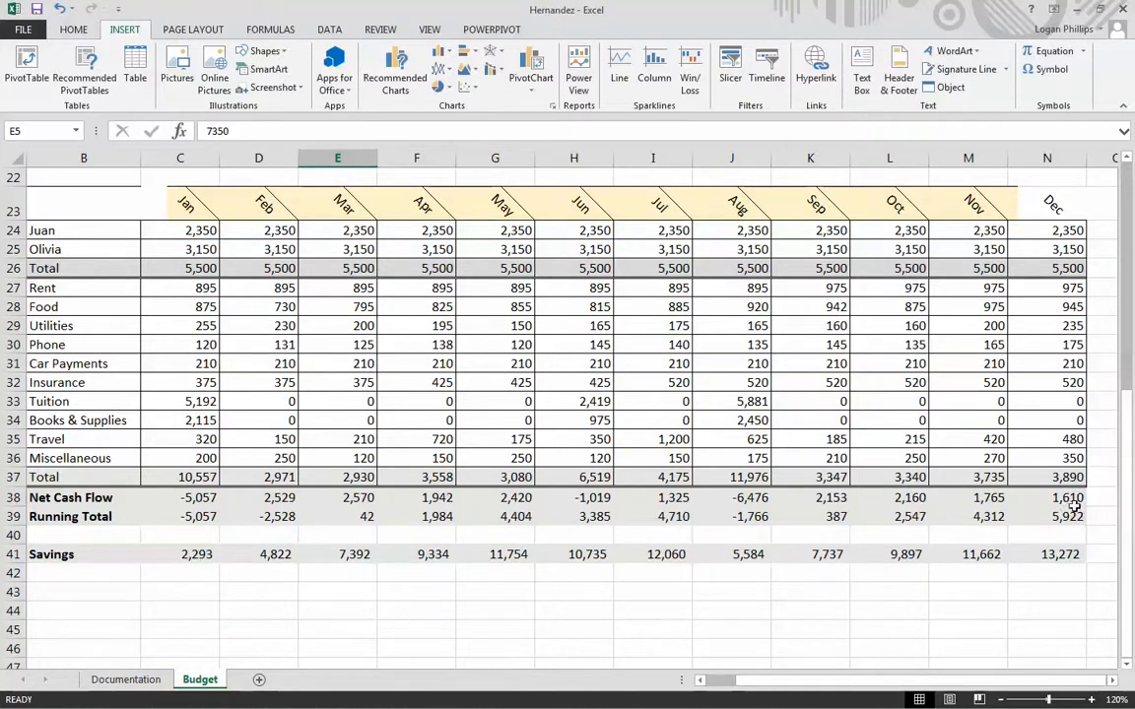
click(1069, 556)
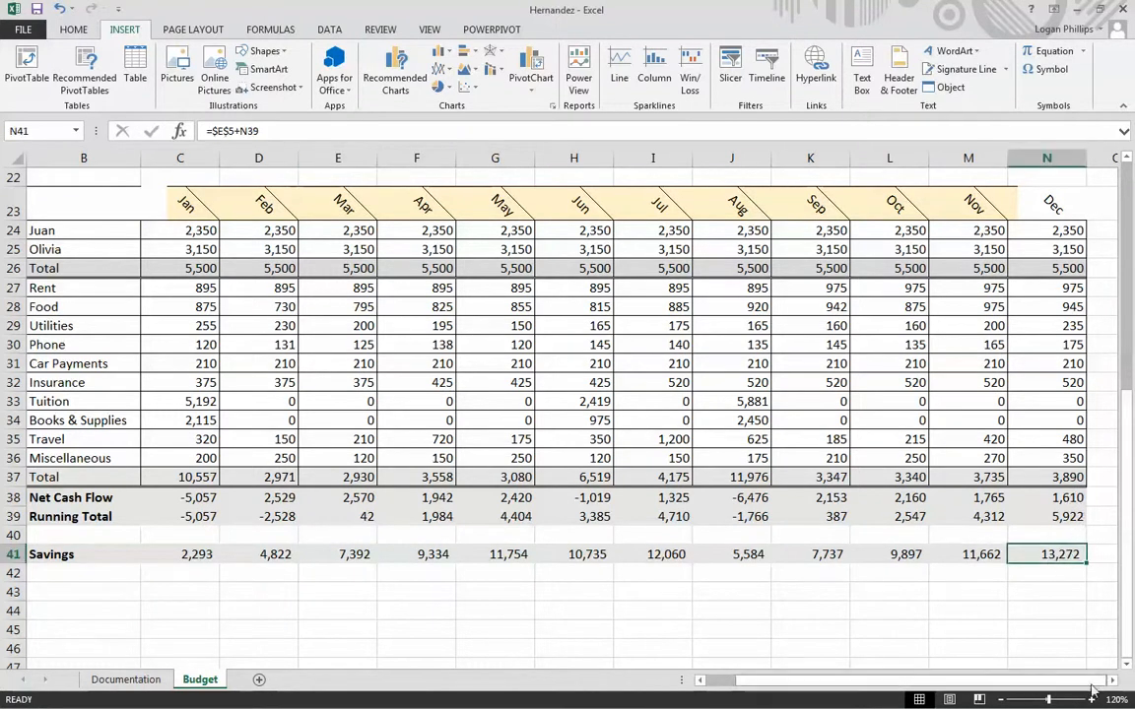
Calculate the Final savings in E6 as the initial savings plus December's running total with the formula =E5+N39.
scroll(482, 461, up, 7)
click(339, 294)
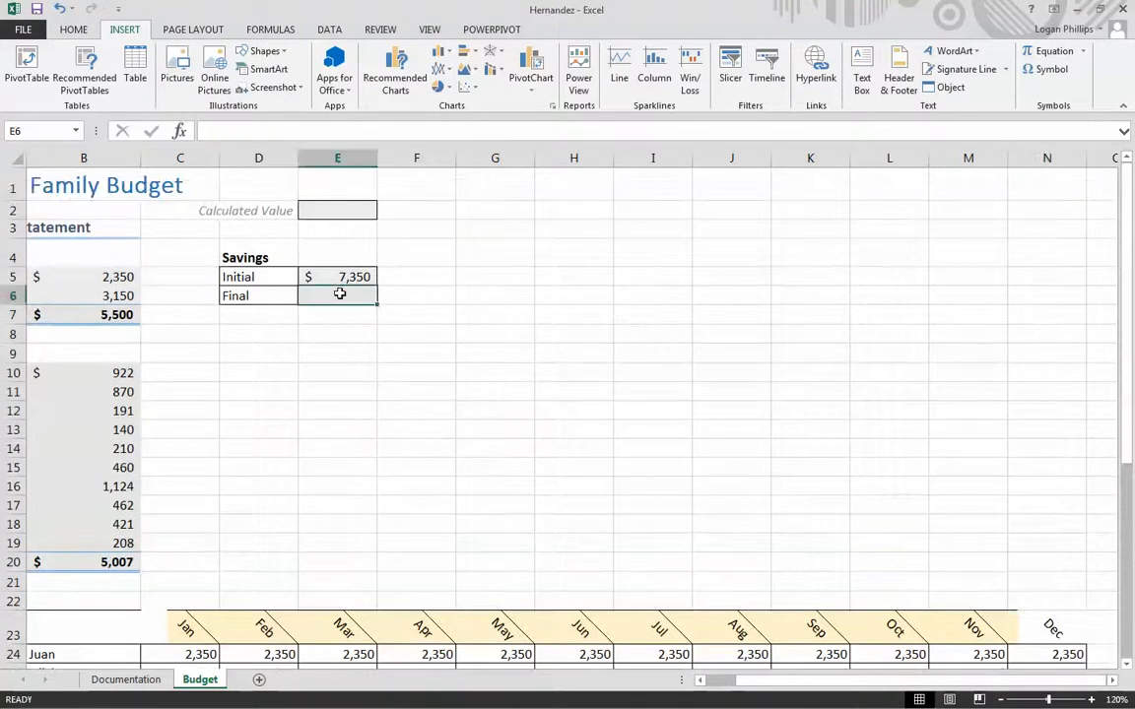
text(=)
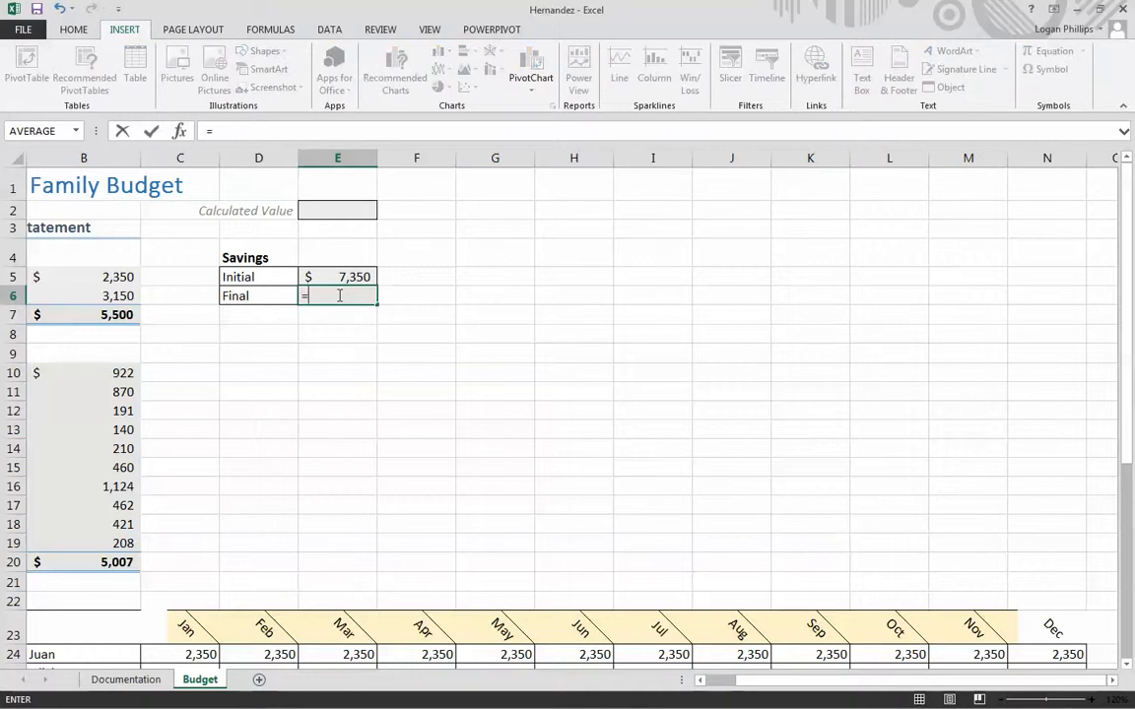
key(Up)
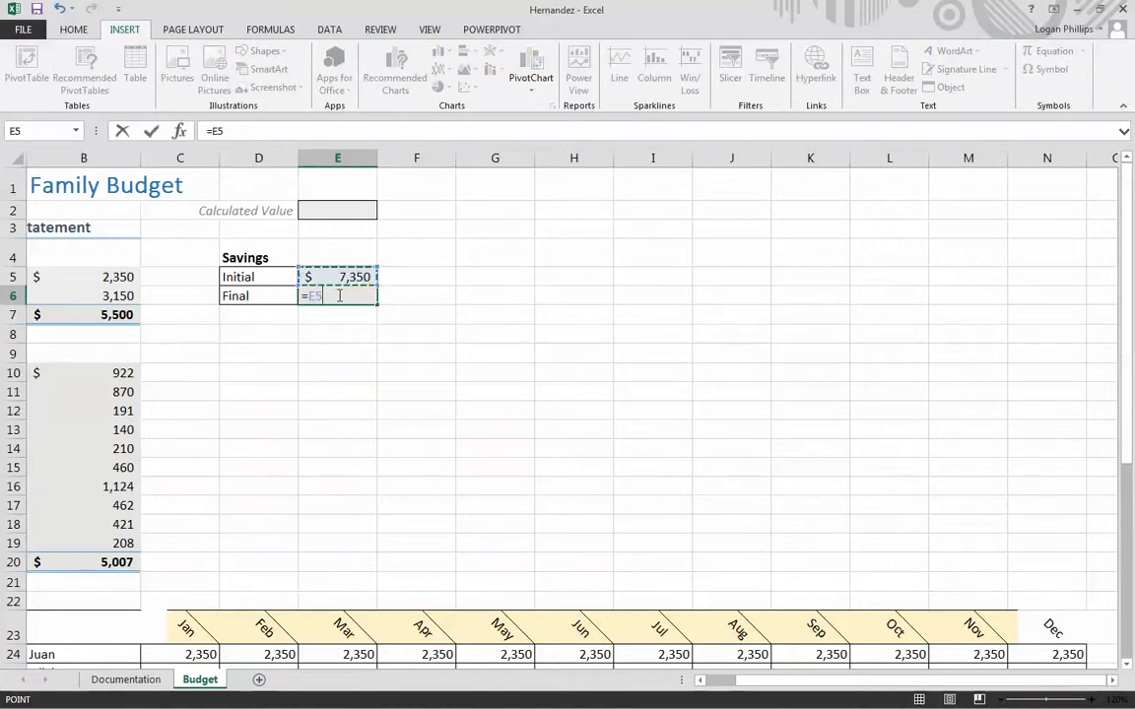
text(+)
scroll(861, 400, down, 7)
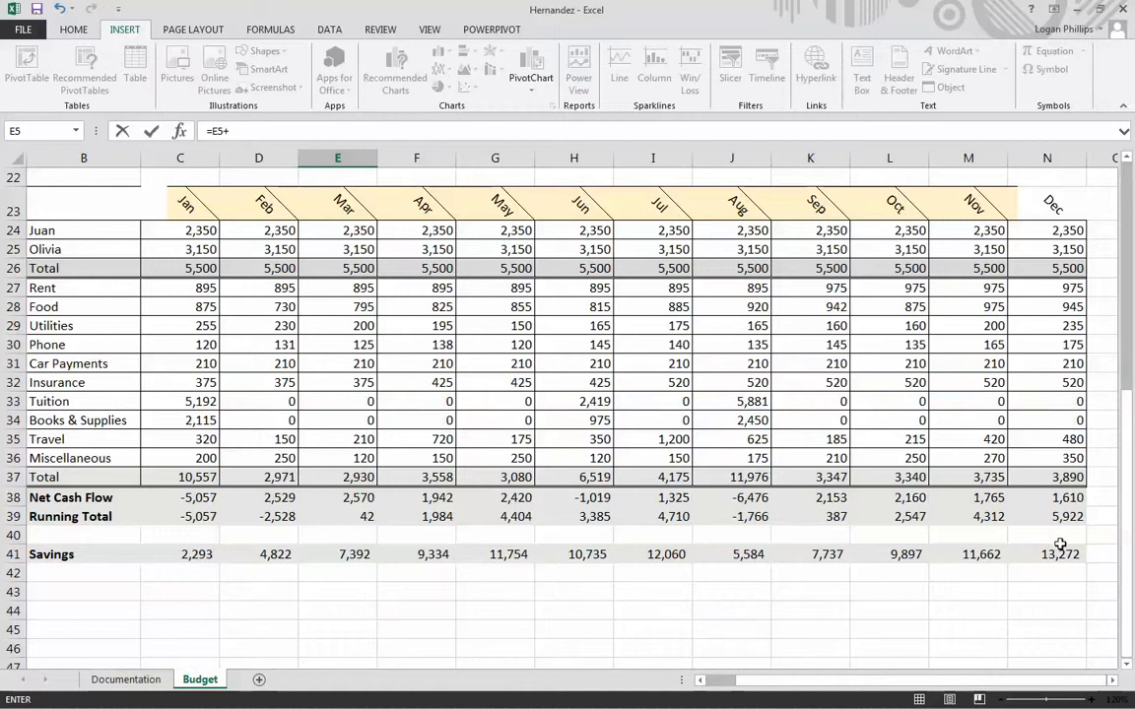
click(1069, 517)
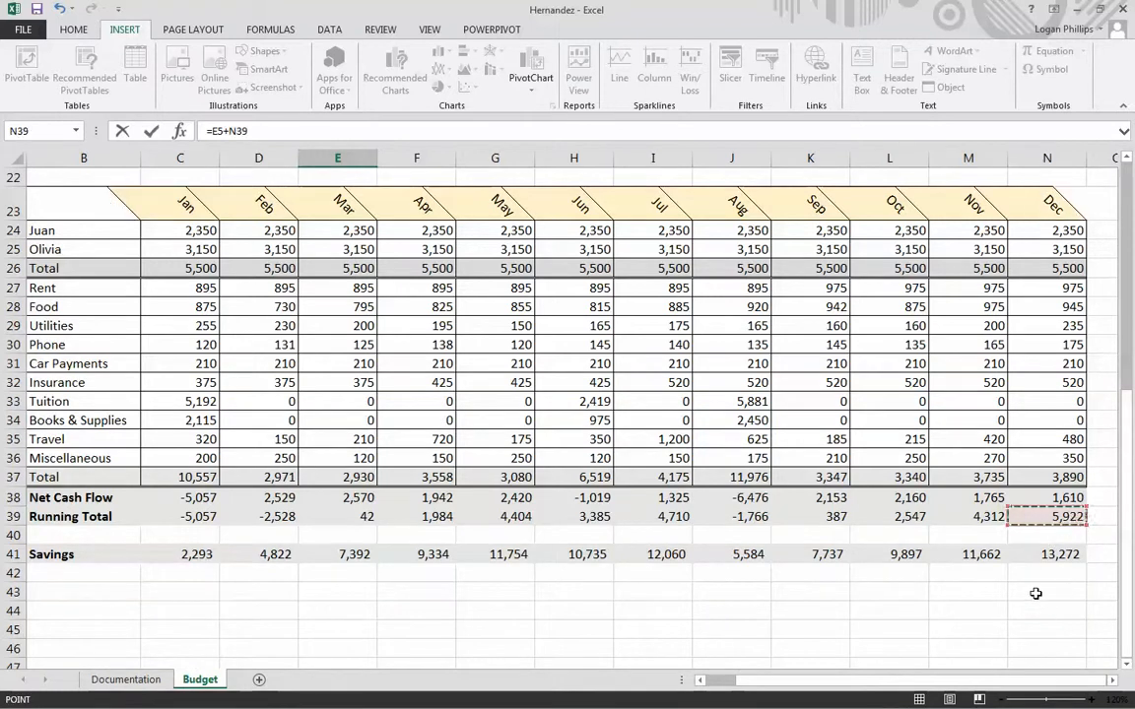
text())
key(Return)
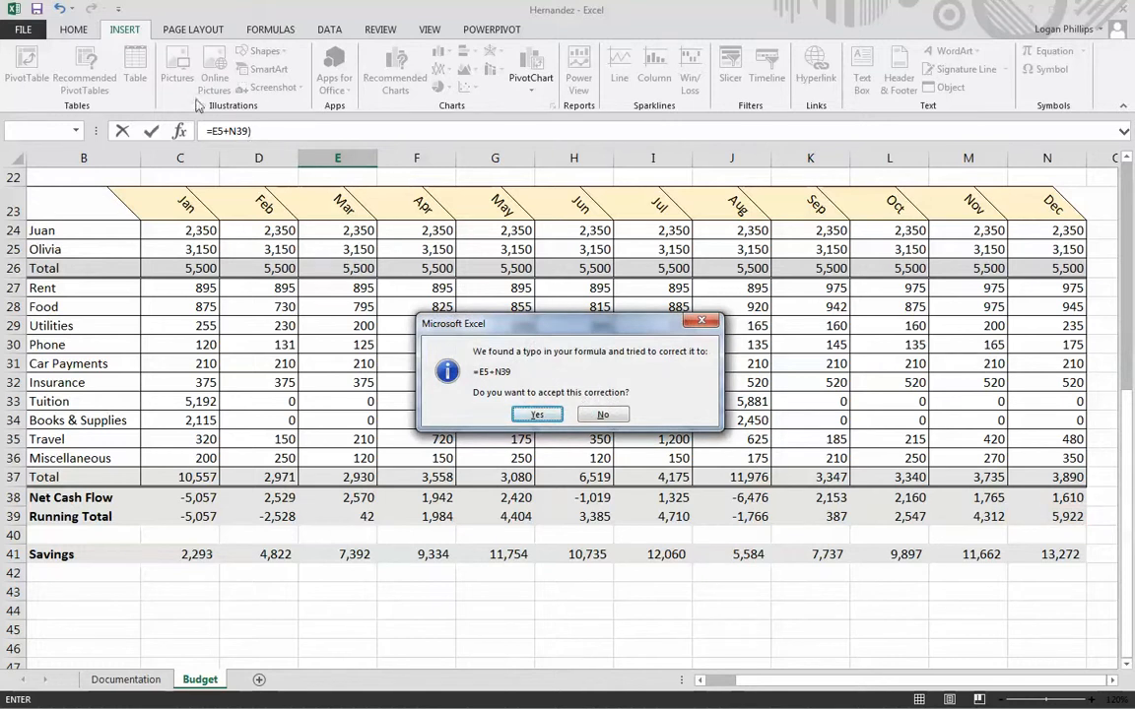
click(537, 413)
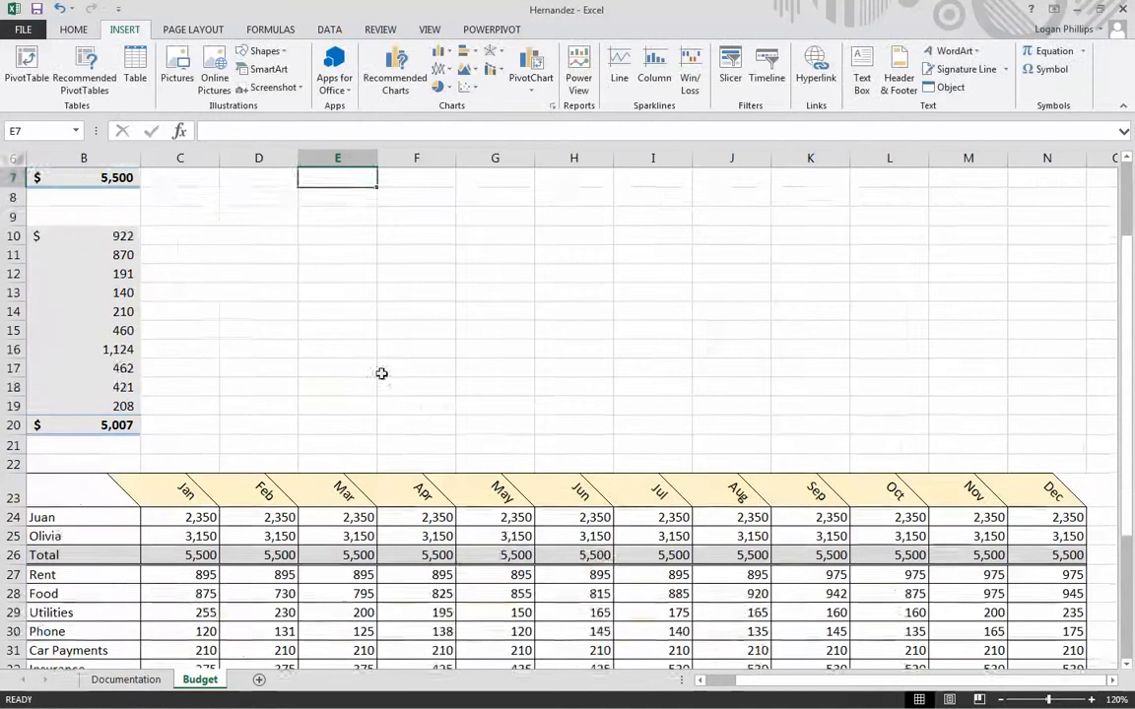
click(347, 294)
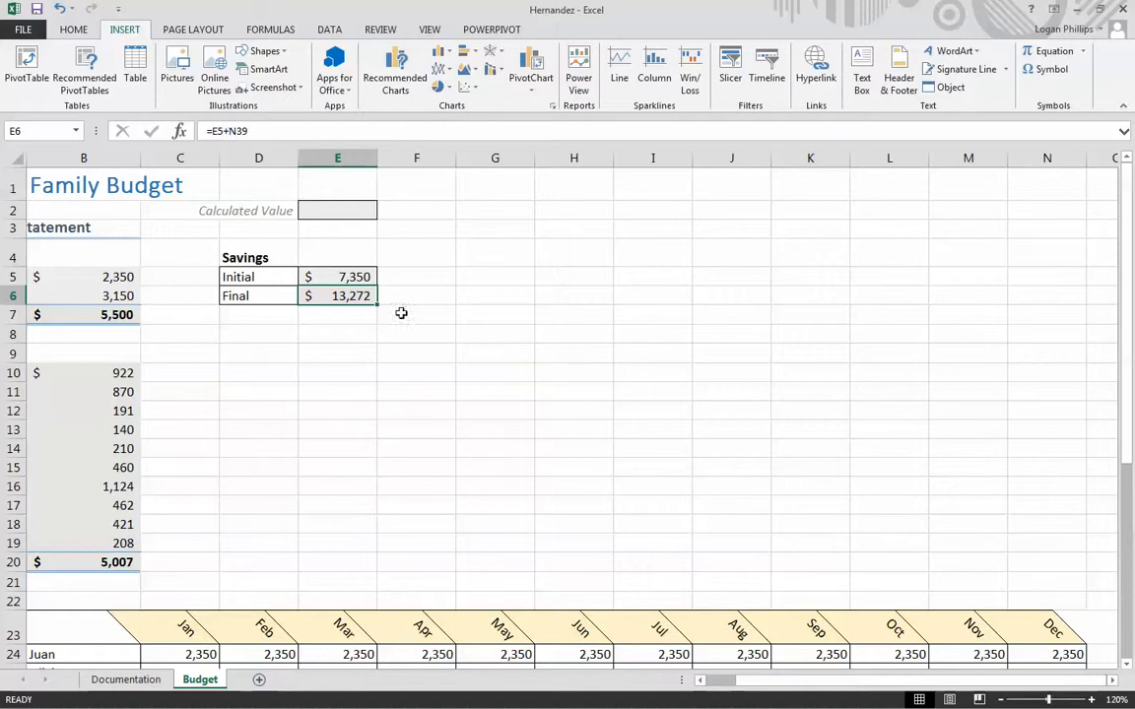
Examine the final savings formula in E6 and the salary inputs in B5 and B6 alongside the monthly income and expenses table.
click(337, 373)
scroll(783, 693, left, 1)
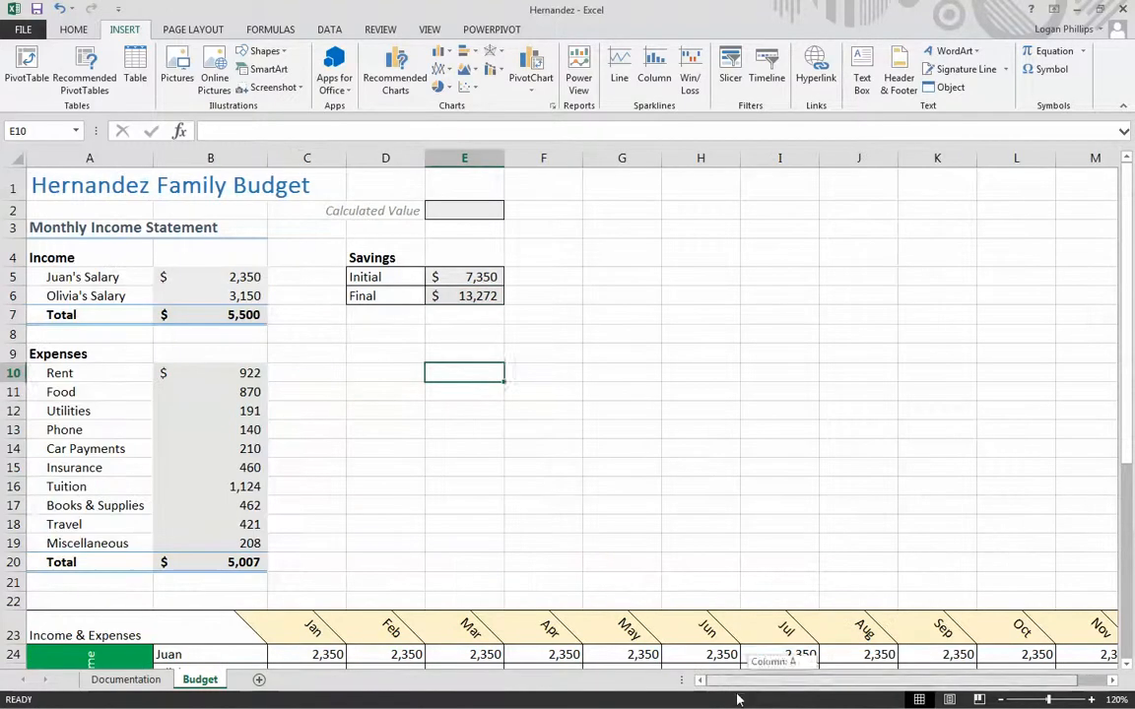
click(463, 522)
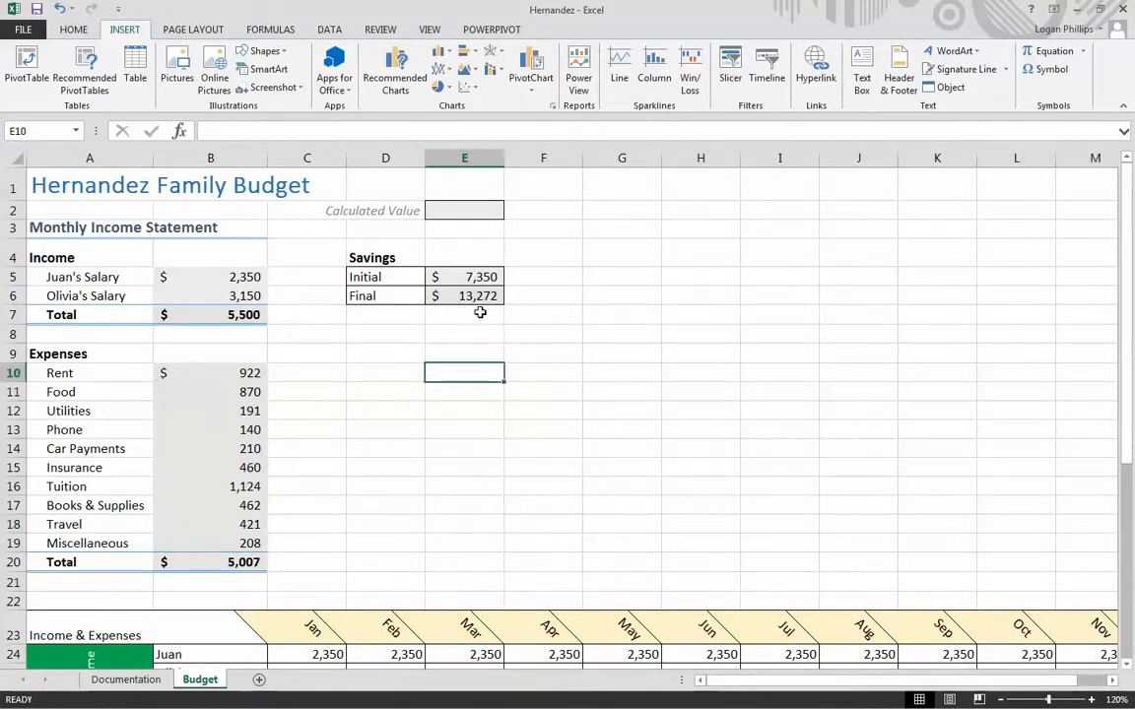
click(490, 296)
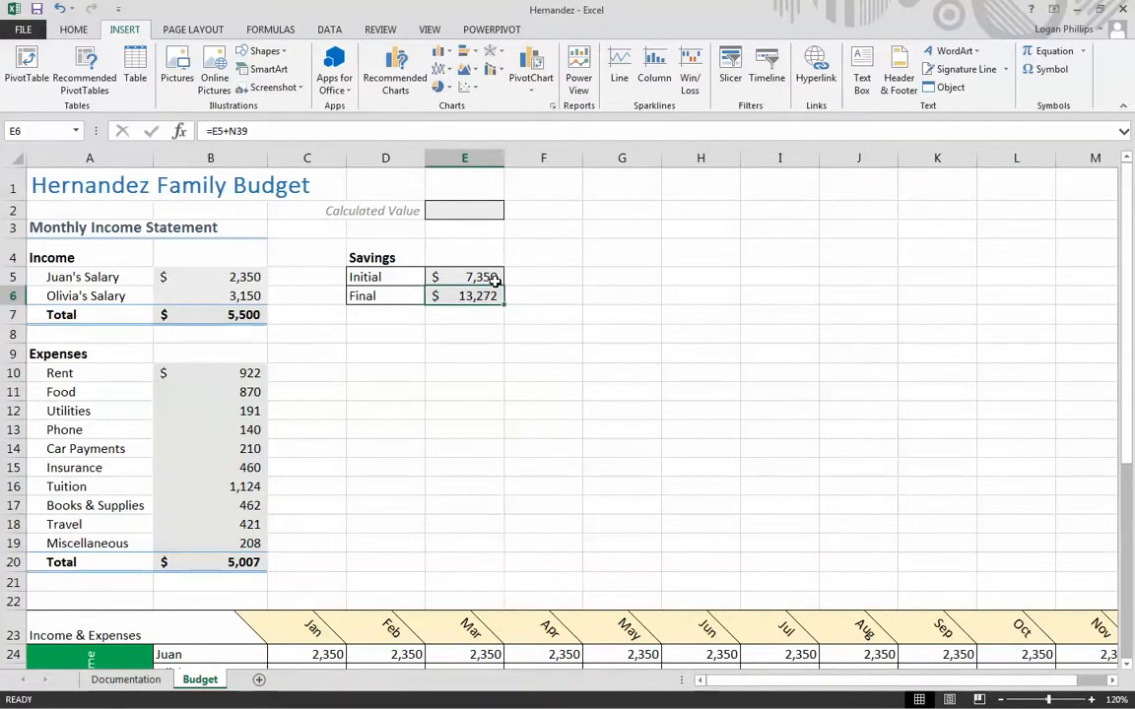
click(495, 343)
click(482, 296)
click(221, 275)
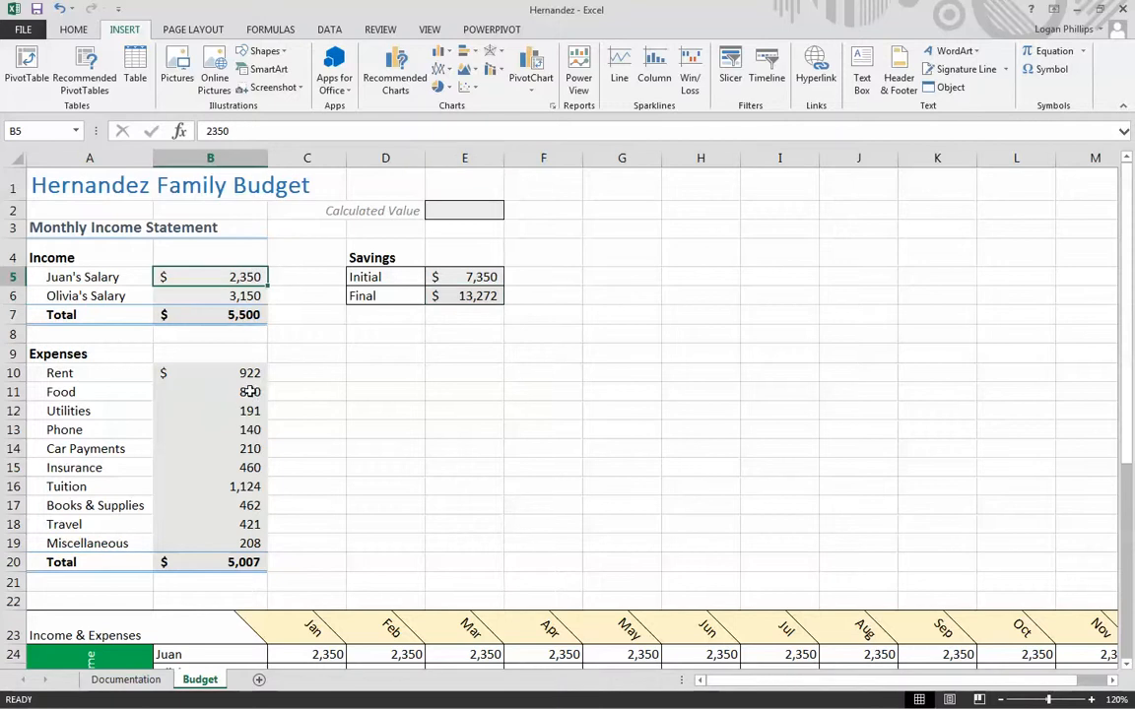
click(210, 299)
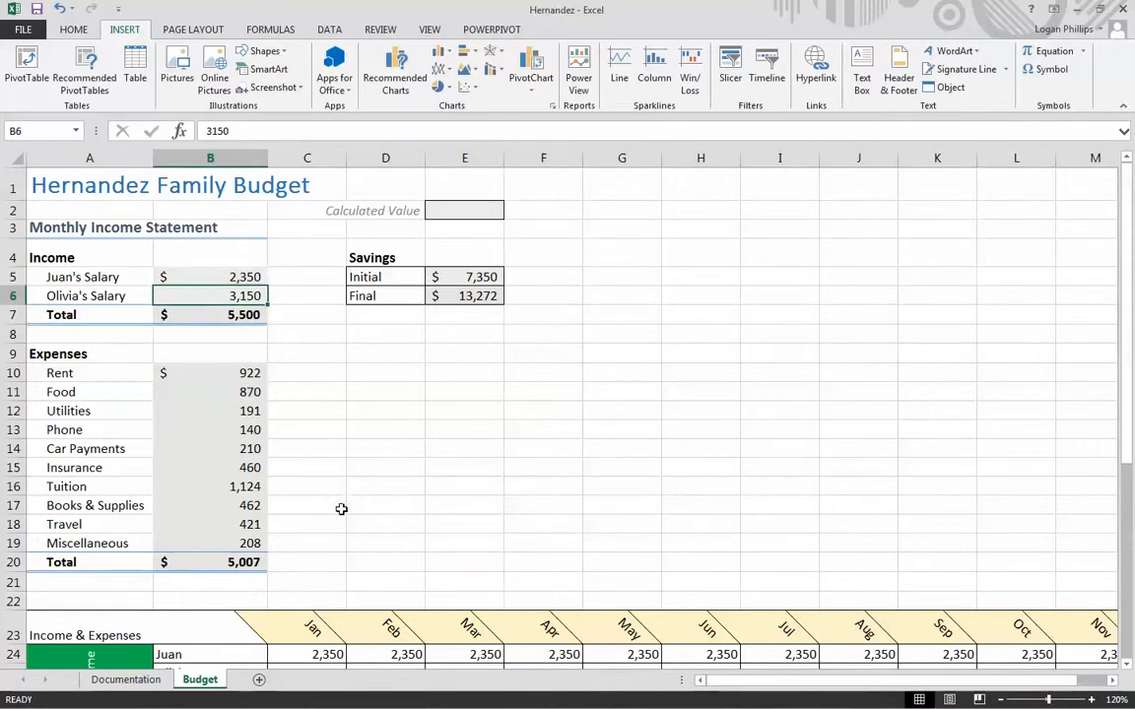
scroll(222, 296, down, 3)
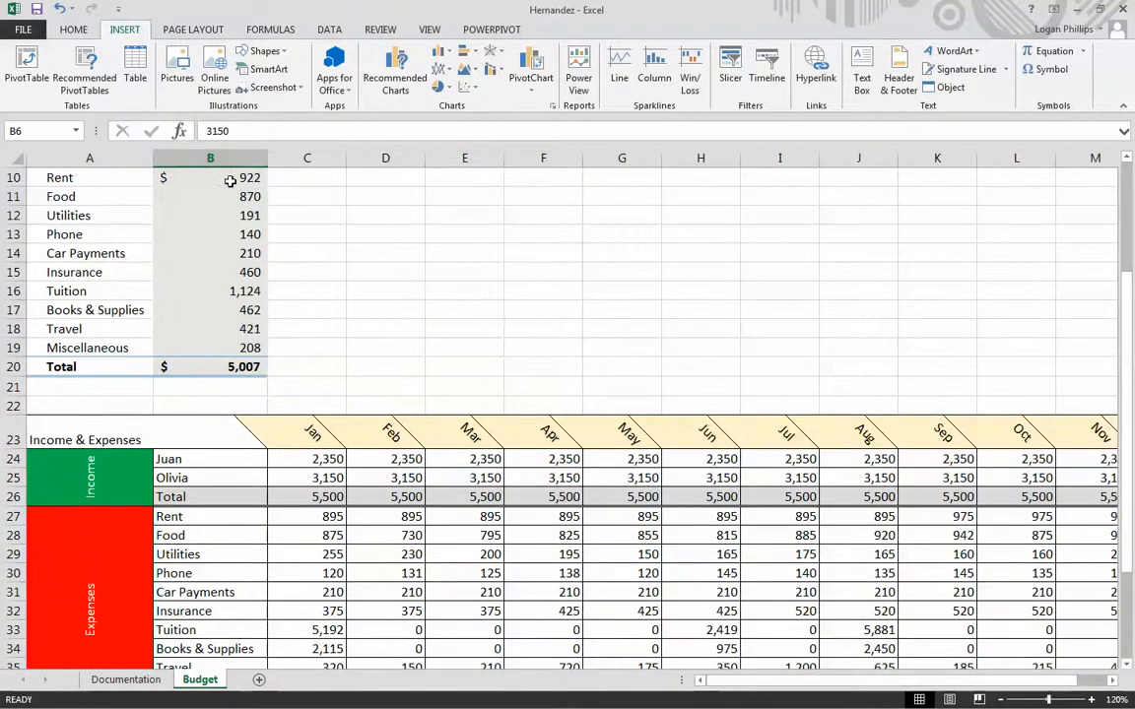
scroll(315, 512, down, 4)
scroll(374, 473, up, 7)
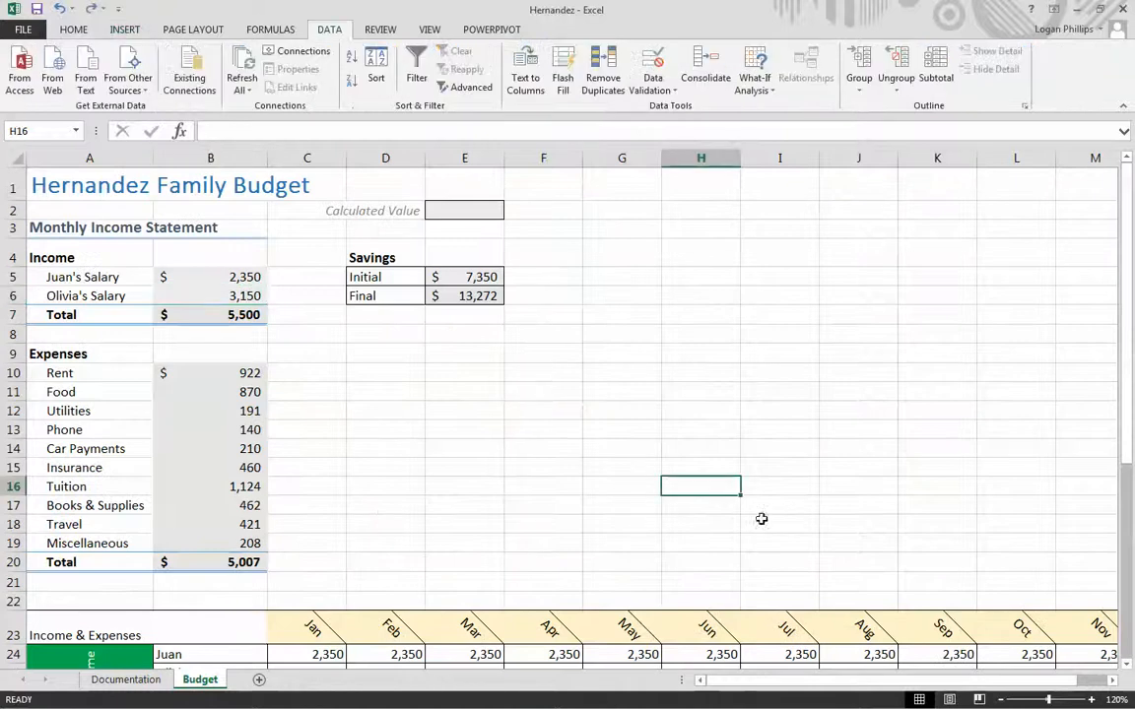
Review the final savings in E6 and the second salary in B6 in the Monthly Income Statement.
click(754, 492)
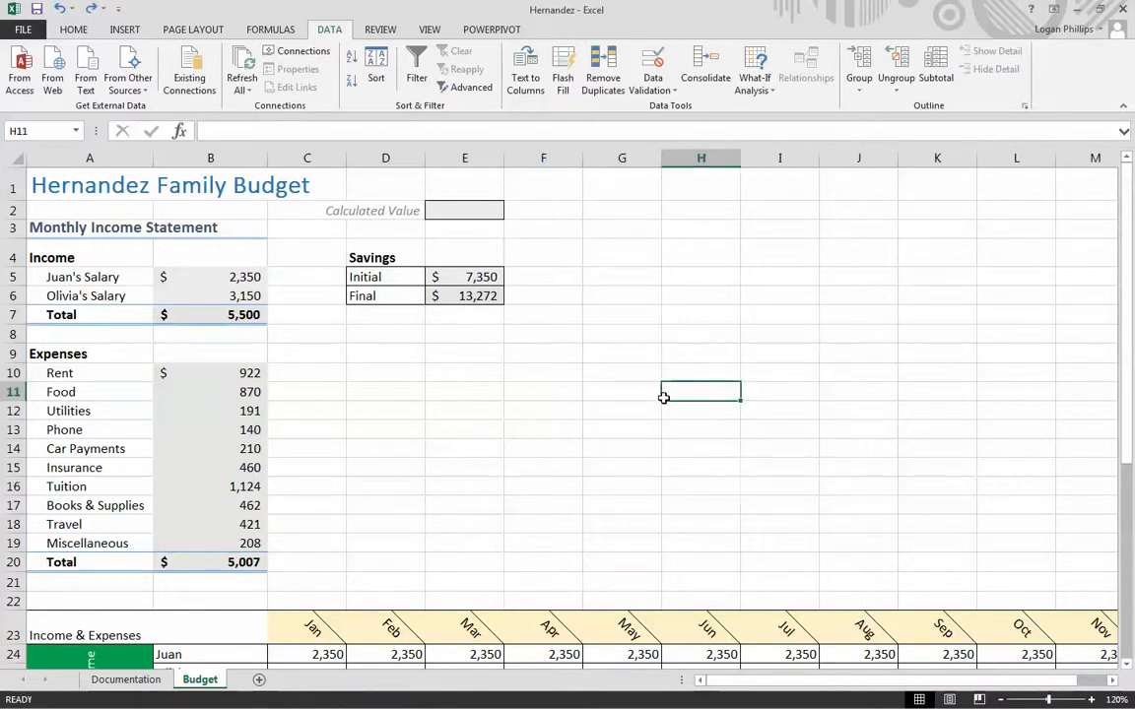
scroll(663, 398, down, 1)
click(471, 225)
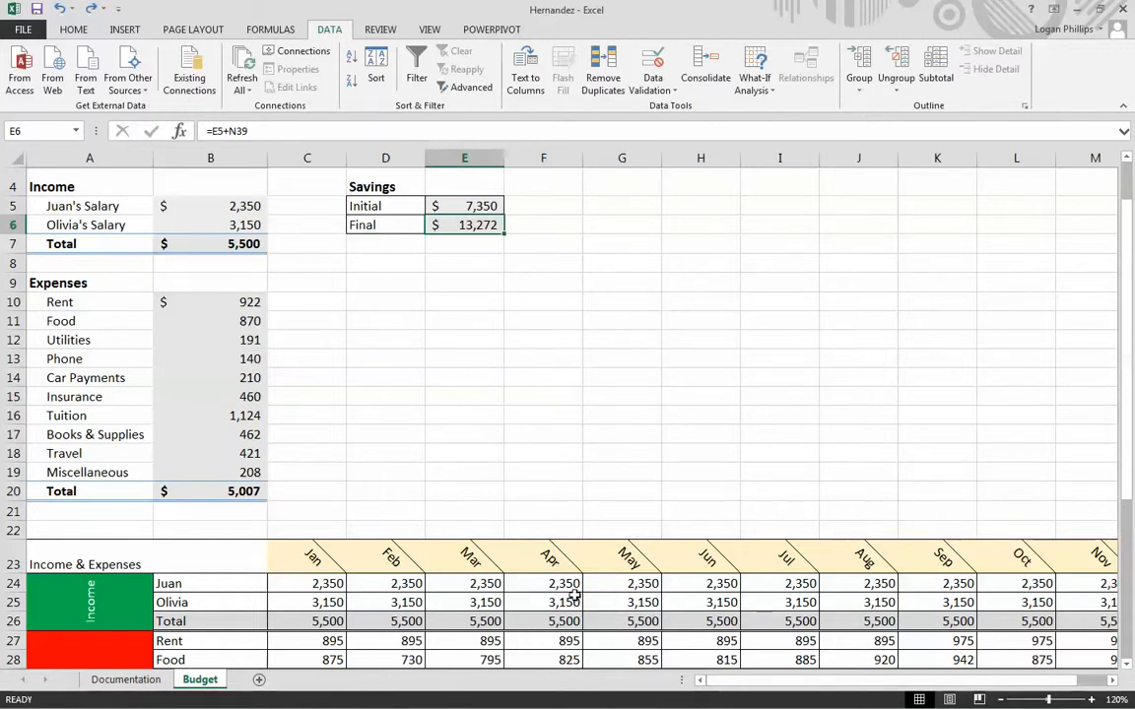
click(250, 231)
click(525, 390)
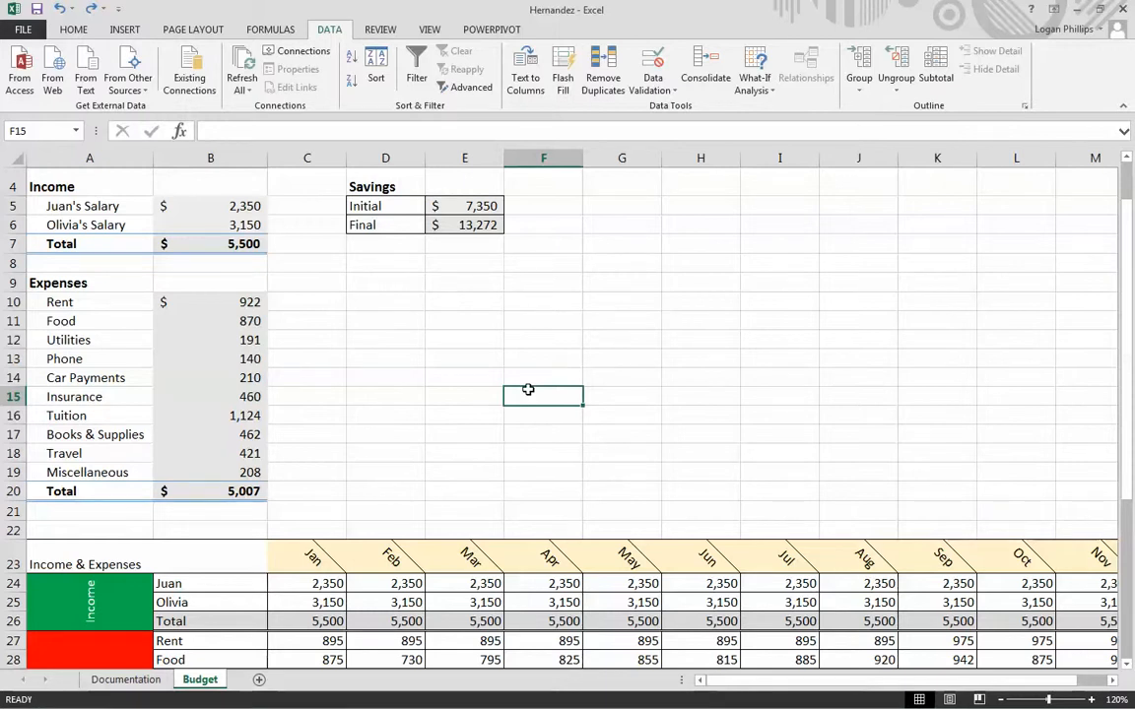
scroll(528, 390, up, 1)
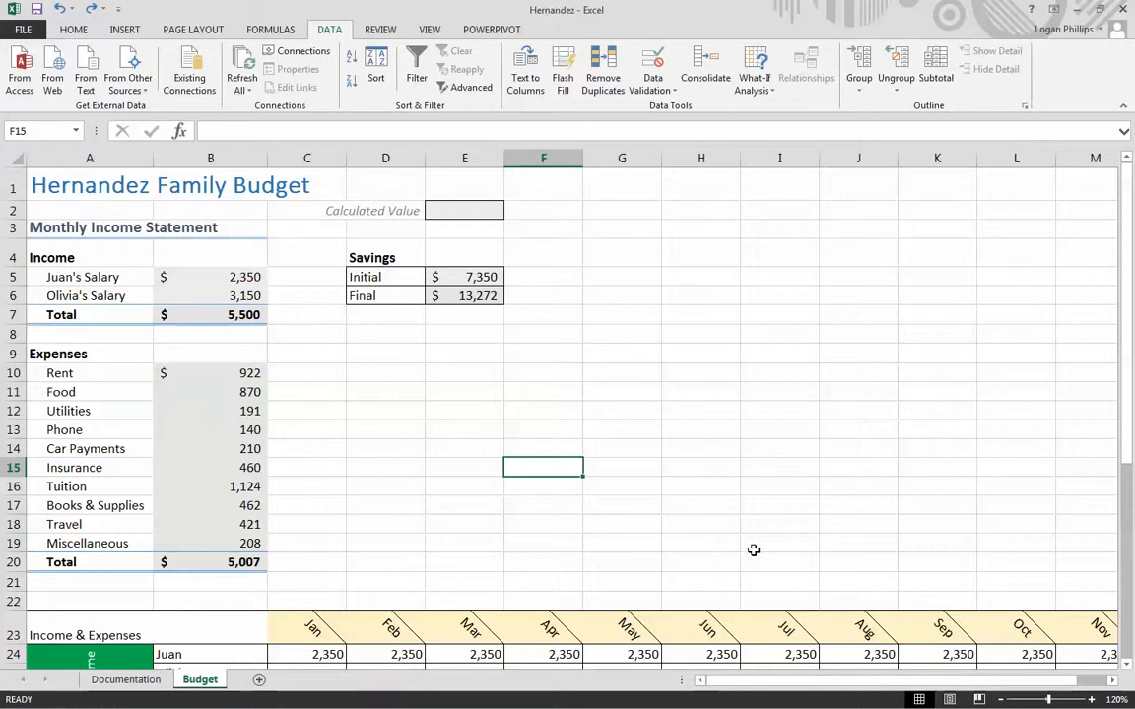
click(858, 315)
Run Goal Seek to bring the final savings in E6 to 15000 by changing the second salary in B6, and accept the solution.
click(471, 296)
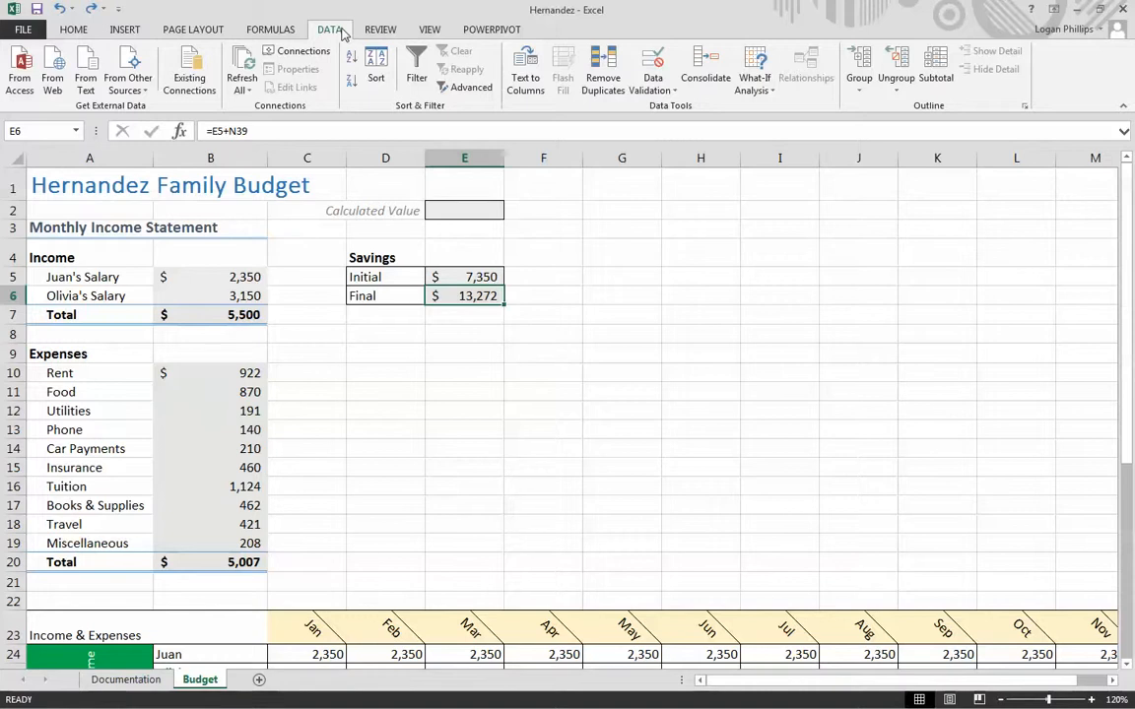
click(775, 90)
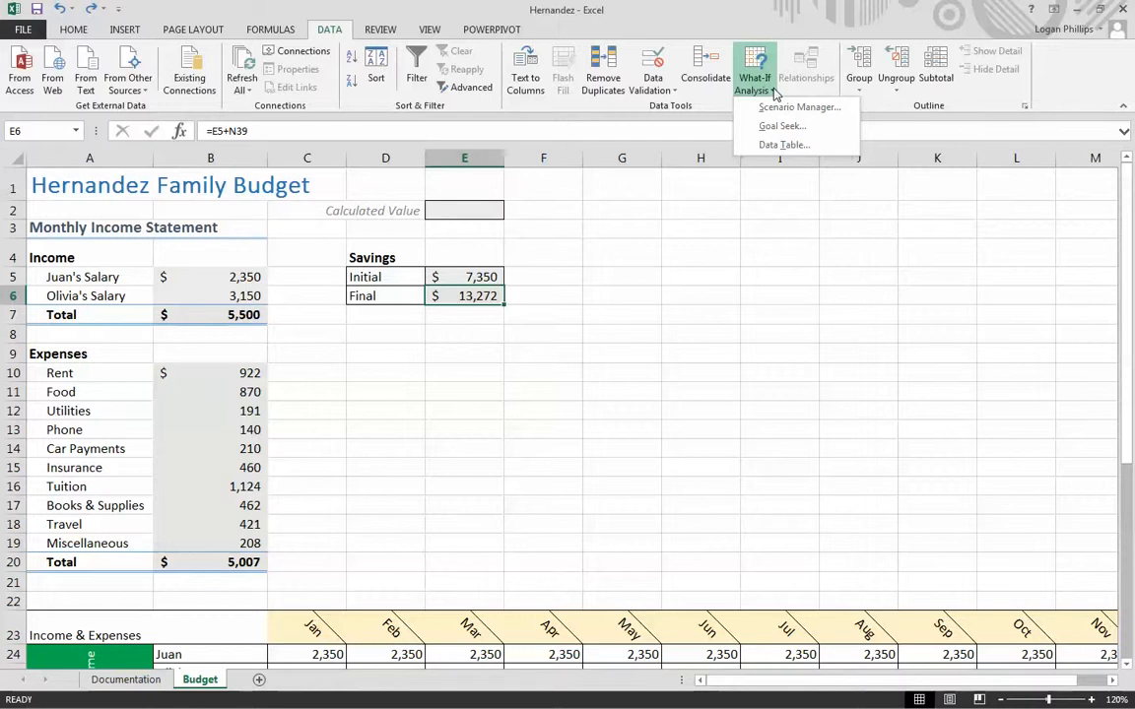
click(788, 126)
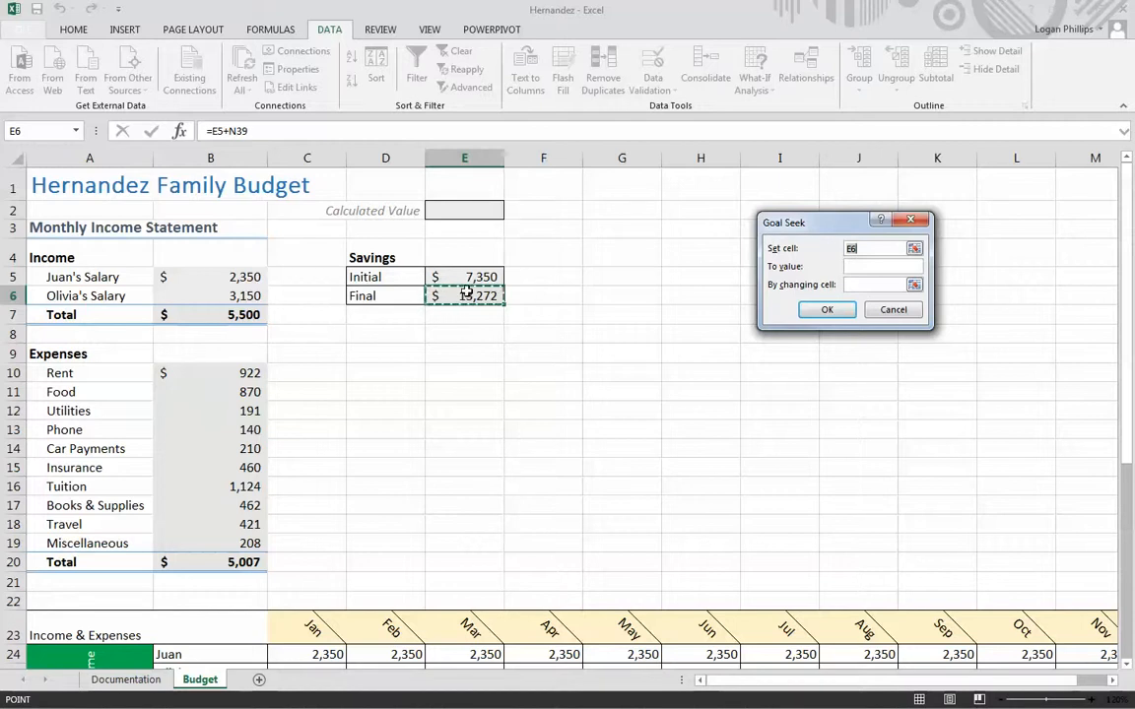
click(870, 265)
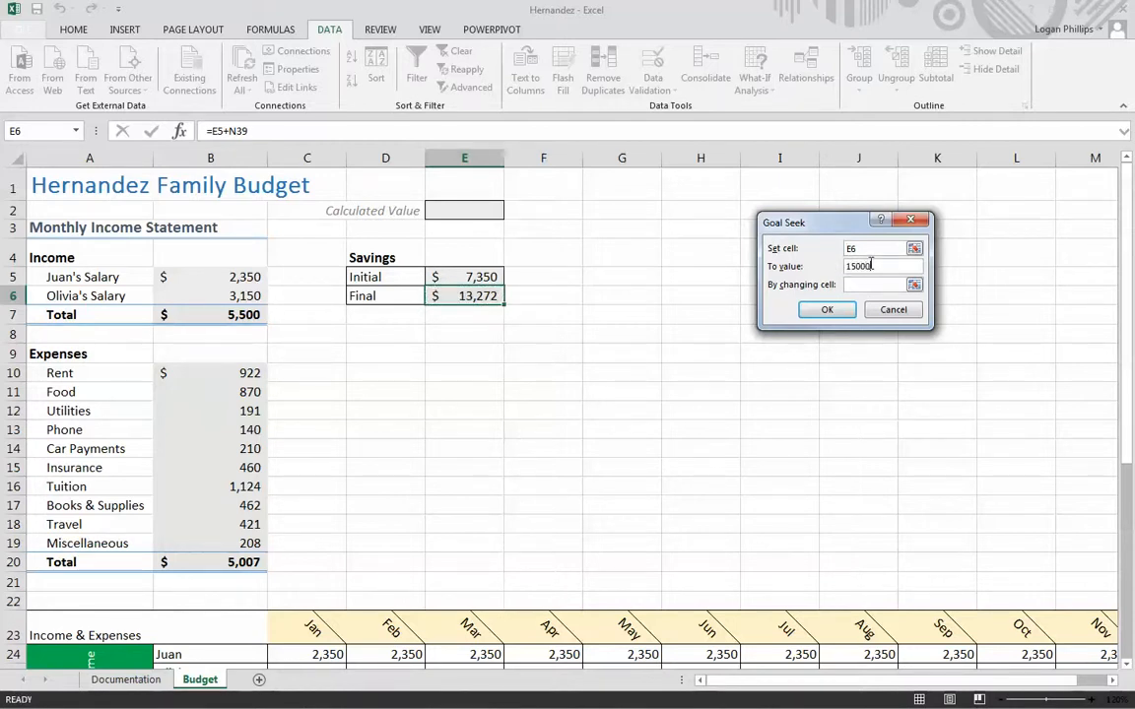
click(854, 286)
click(233, 296)
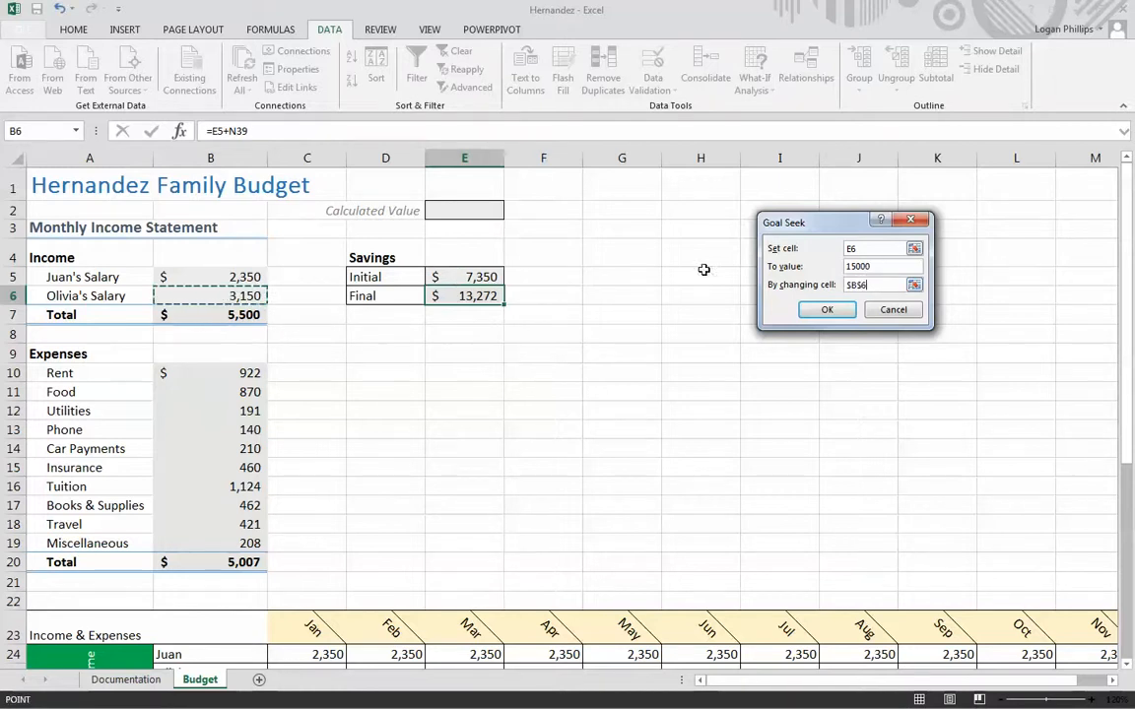
scroll(455, 357, down, 1)
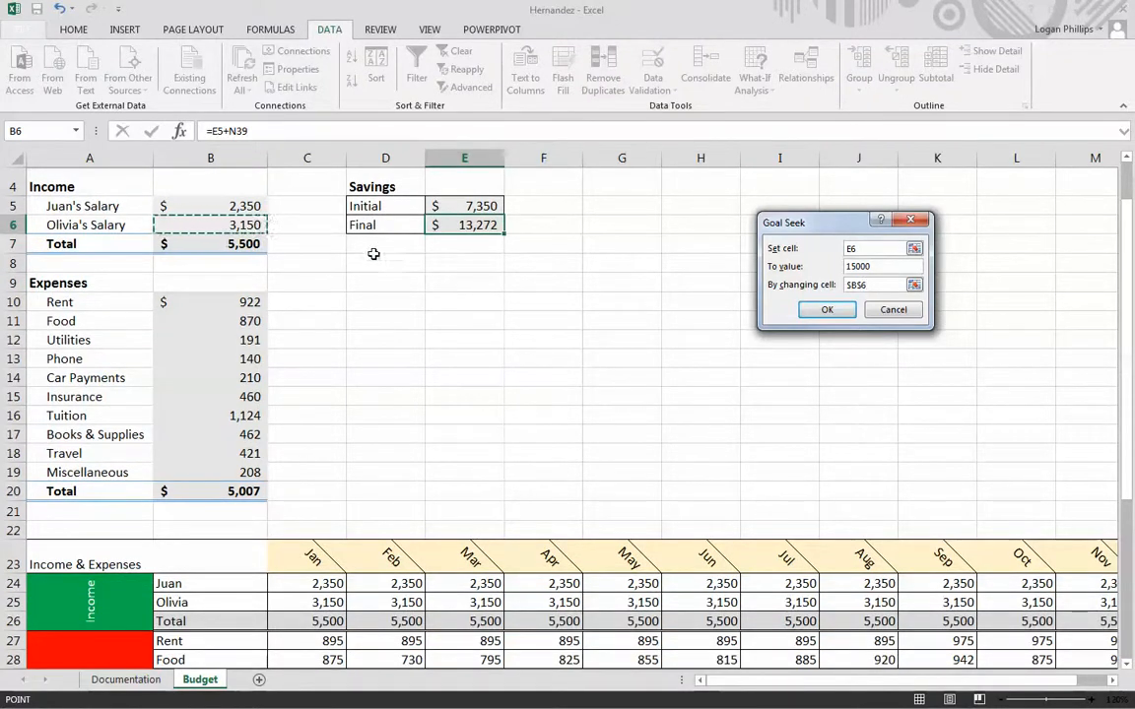
scroll(478, 404, down, 3)
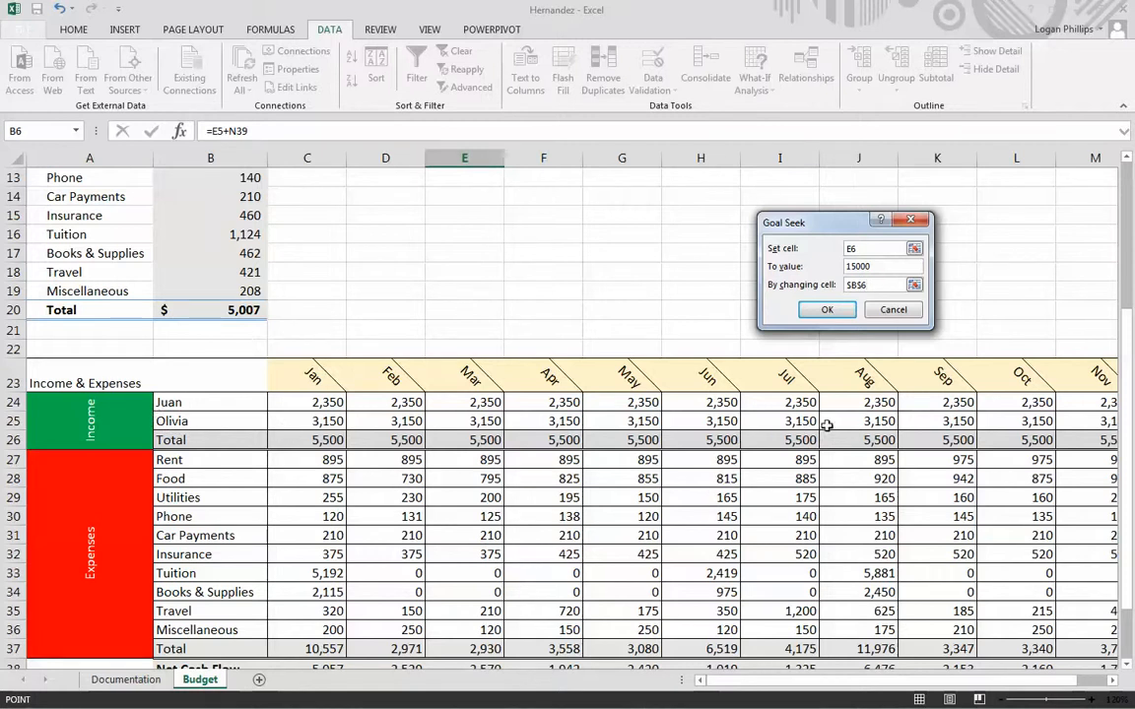
scroll(522, 309, up, 4)
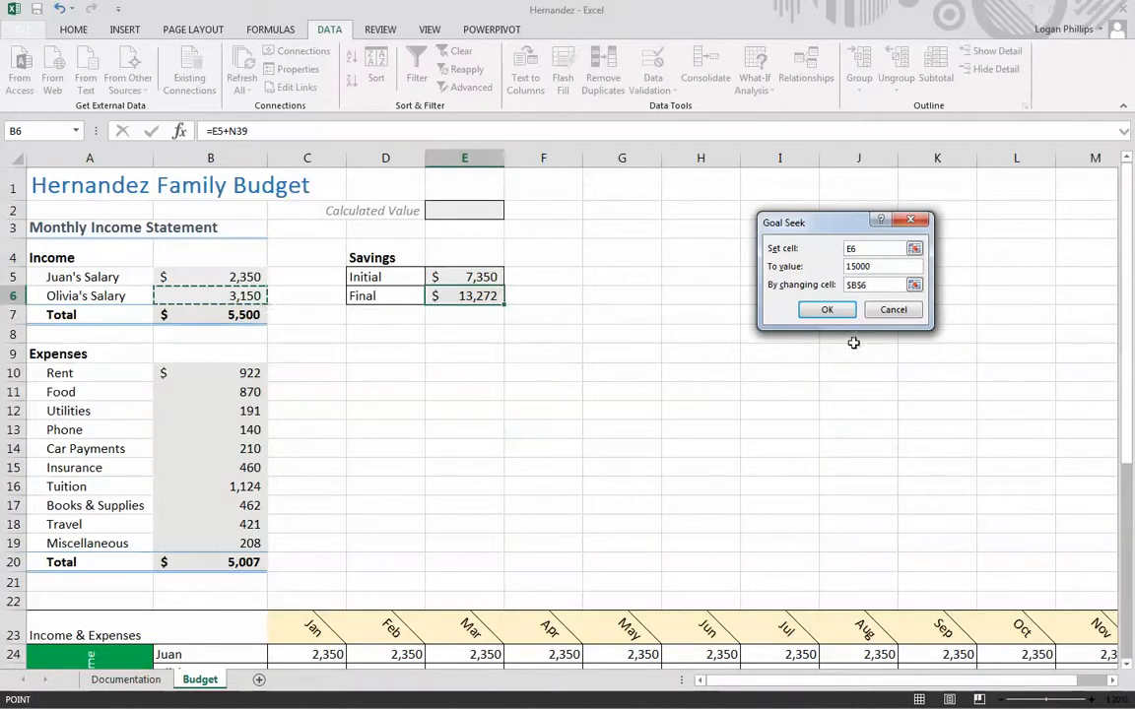
click(836, 318)
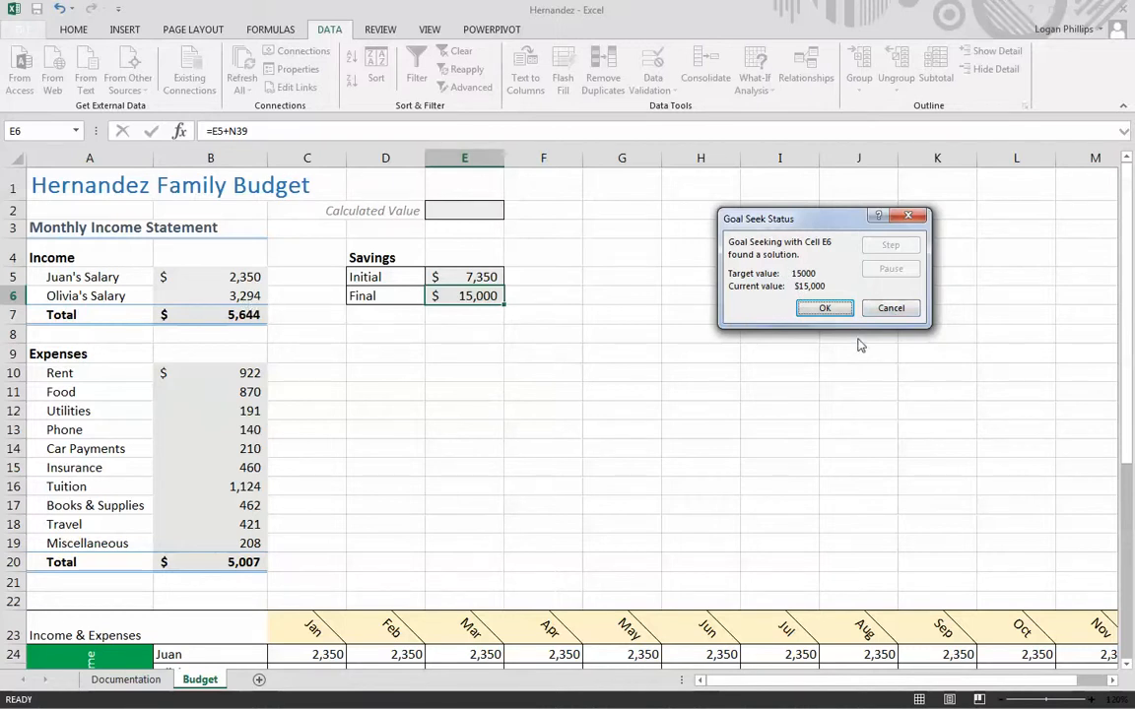
click(826, 308)
Examine how the second salary feeds the monthly income in C25, the running total in C39, the savings in C41 and the income total in B7.
scroll(598, 416, down, 3)
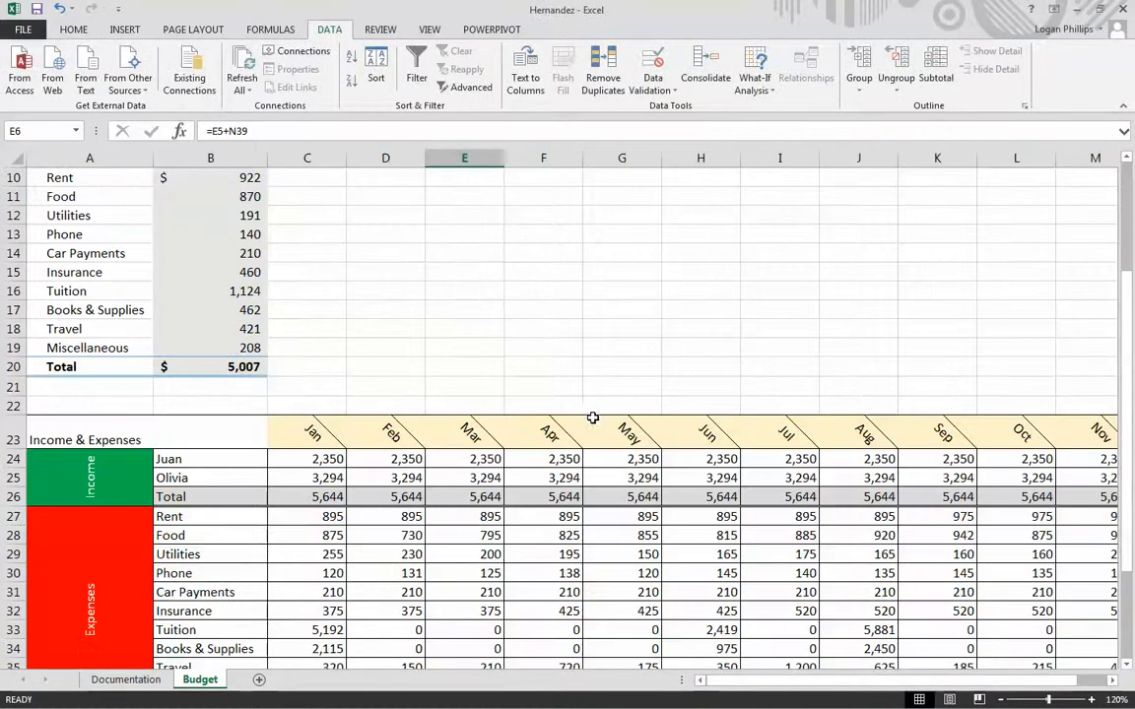
click(324, 476)
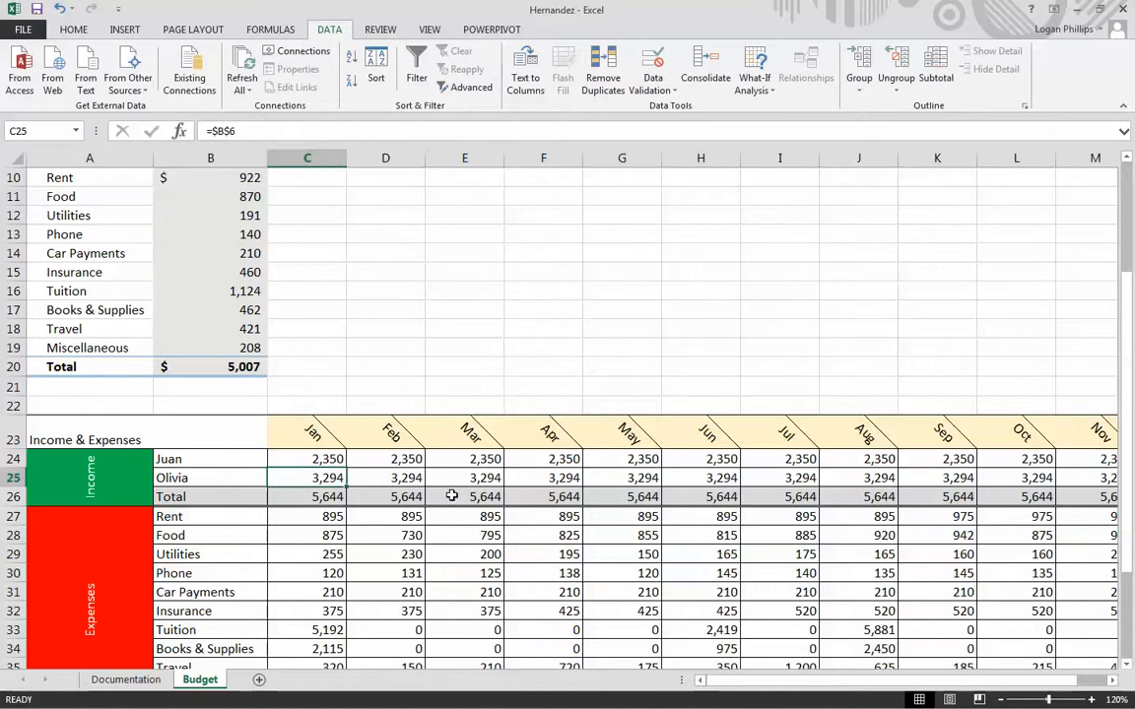
scroll(459, 490, down, 3)
scroll(463, 489, down, 2)
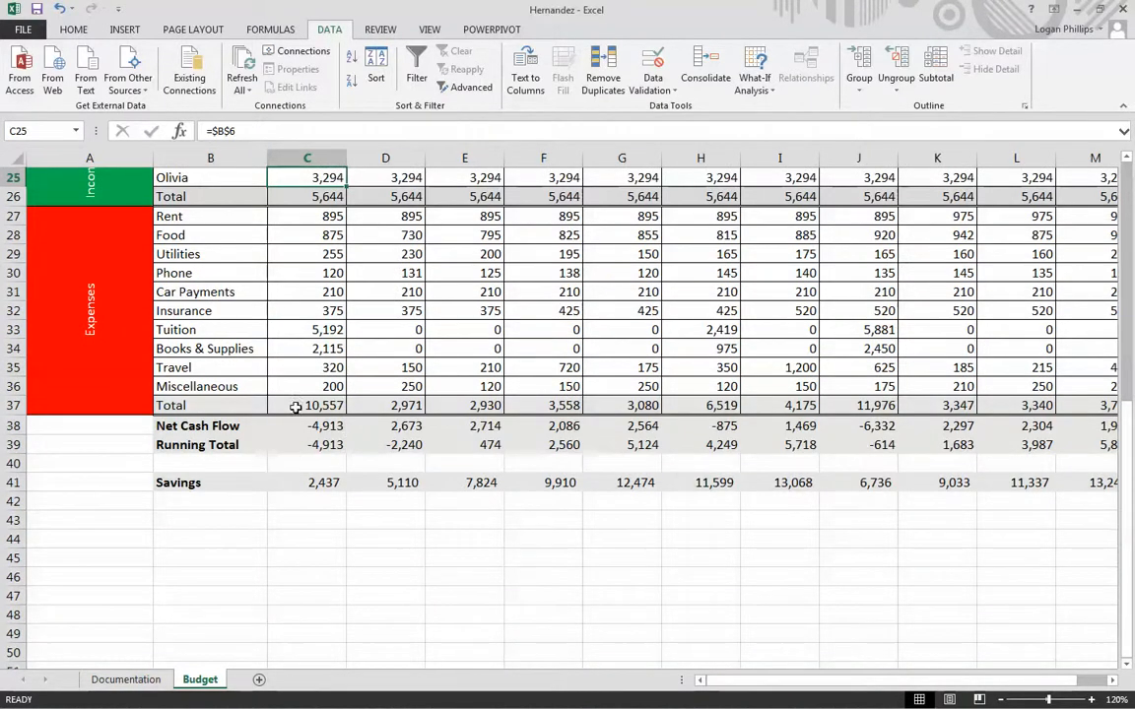
click(327, 492)
click(324, 485)
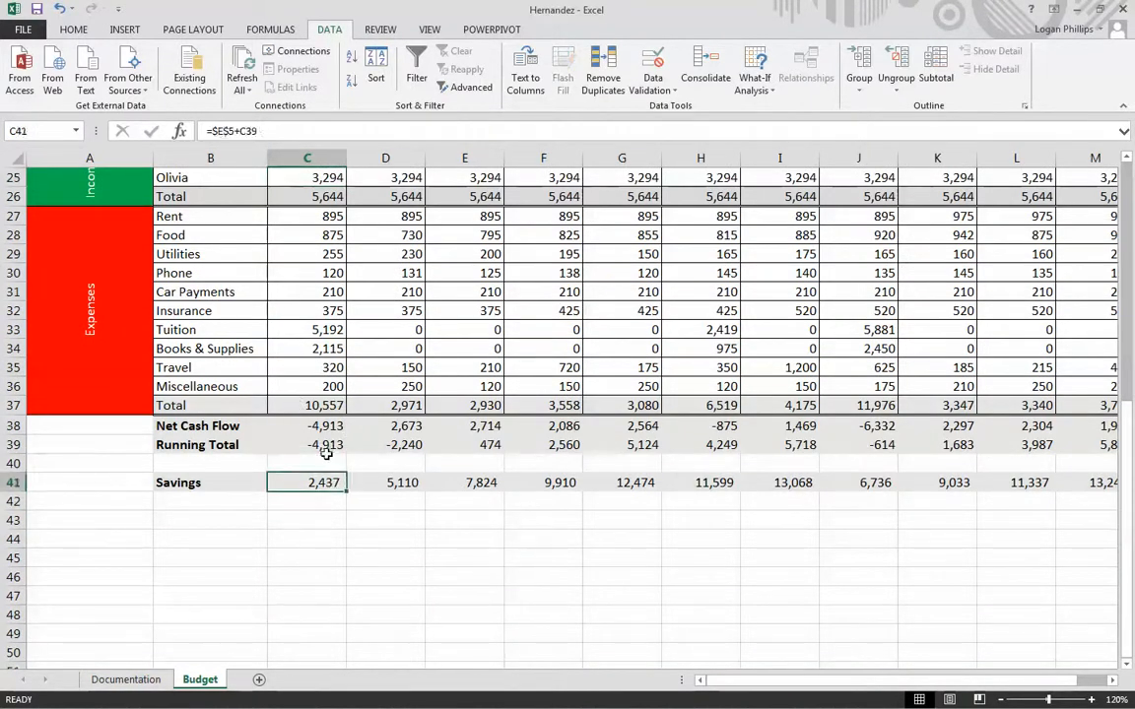
click(324, 446)
scroll(616, 558, up, 8)
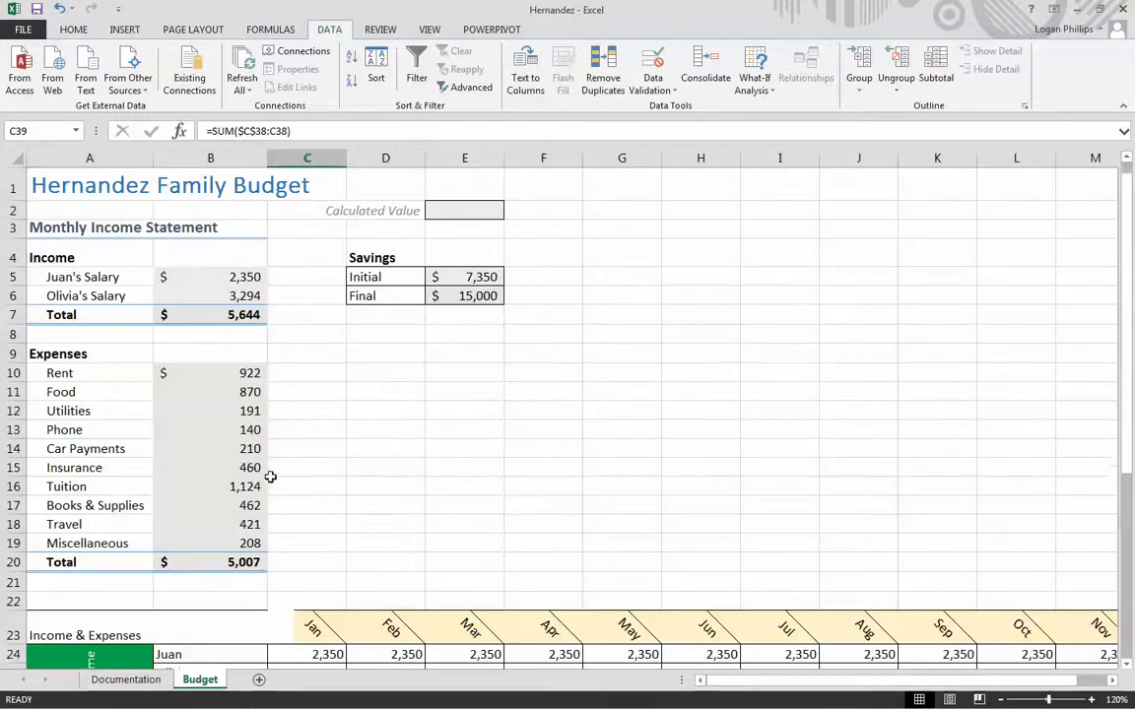
click(209, 312)
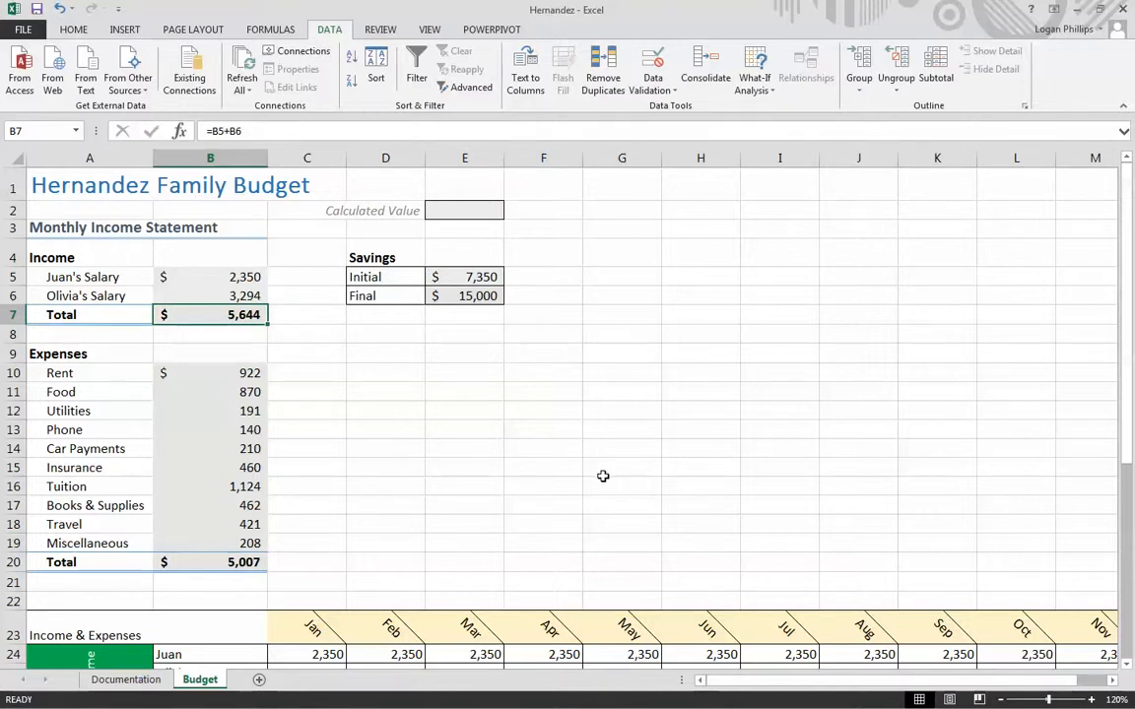
scroll(611, 483, down, 4)
scroll(581, 498, up, 4)
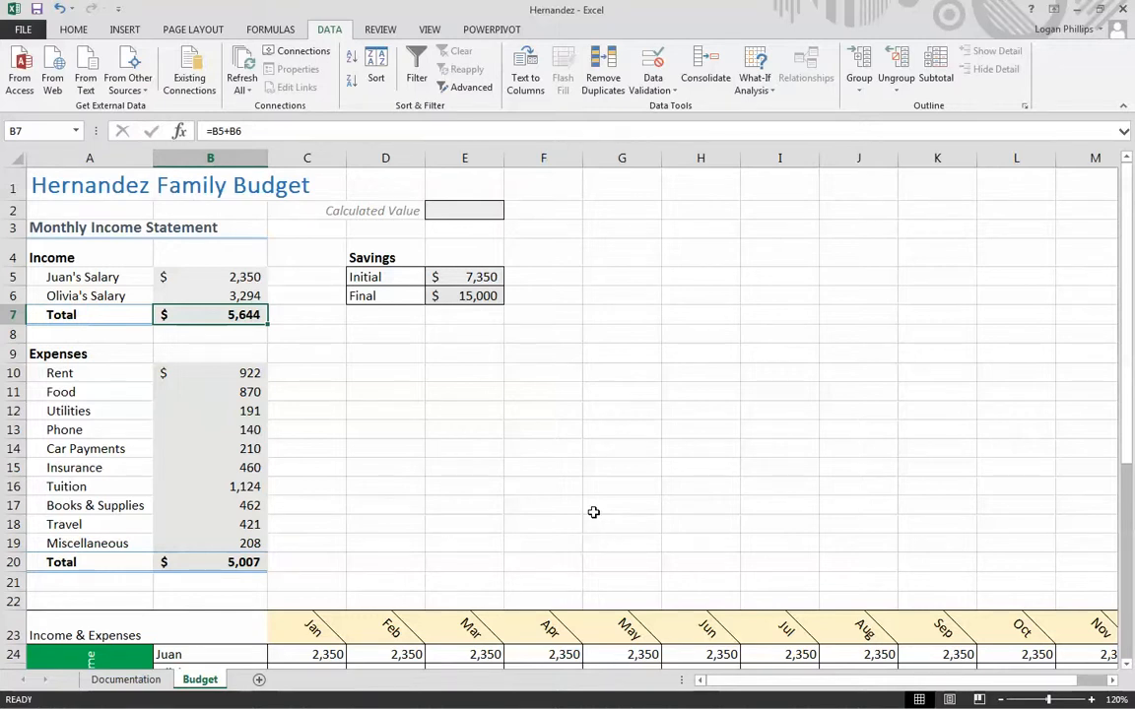
Save a copy of the workbook to the Desktop as Hernandez Budget1.
click(25, 31)
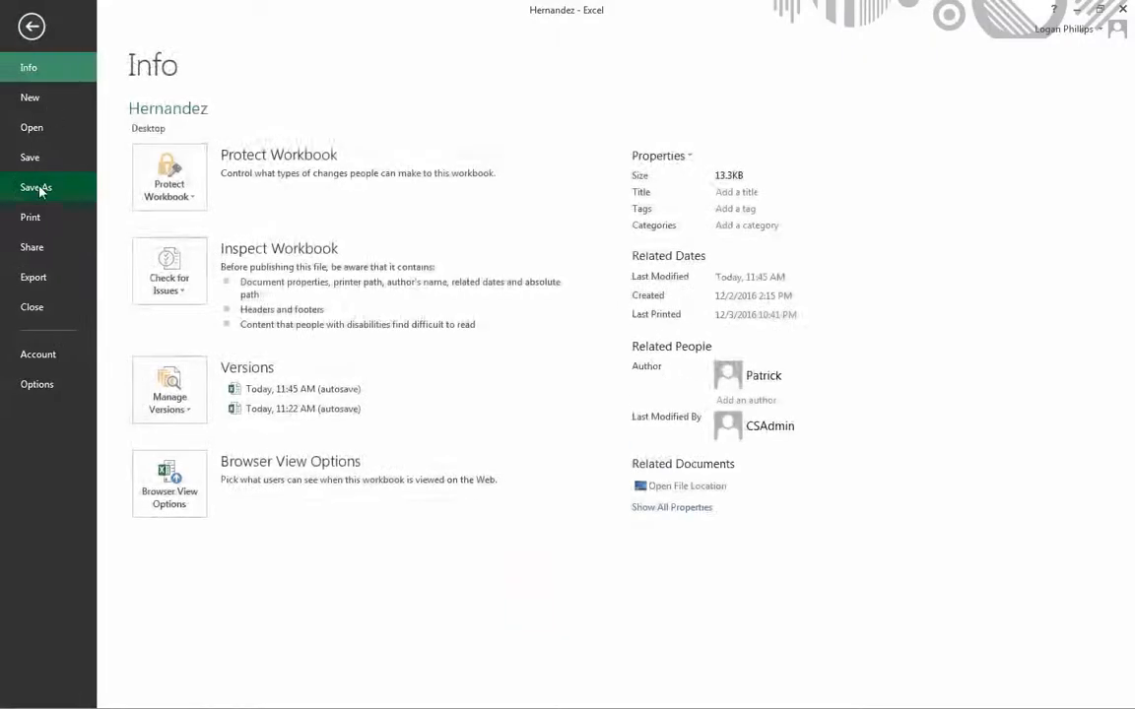
click(40, 192)
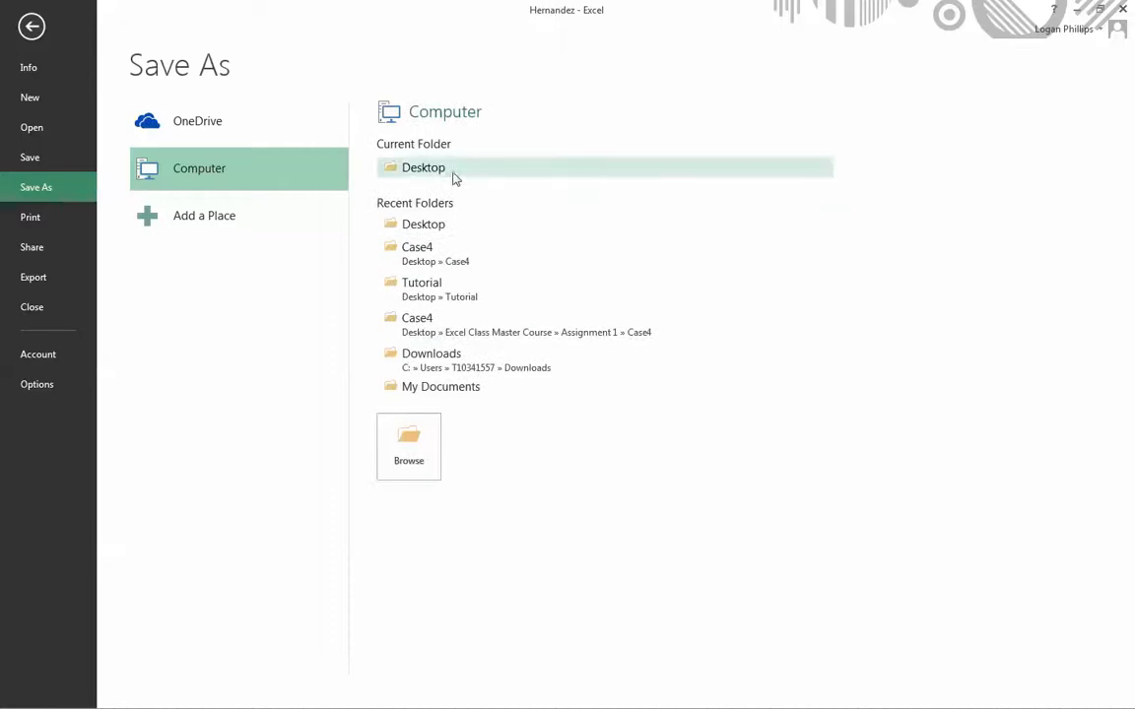
click(455, 179)
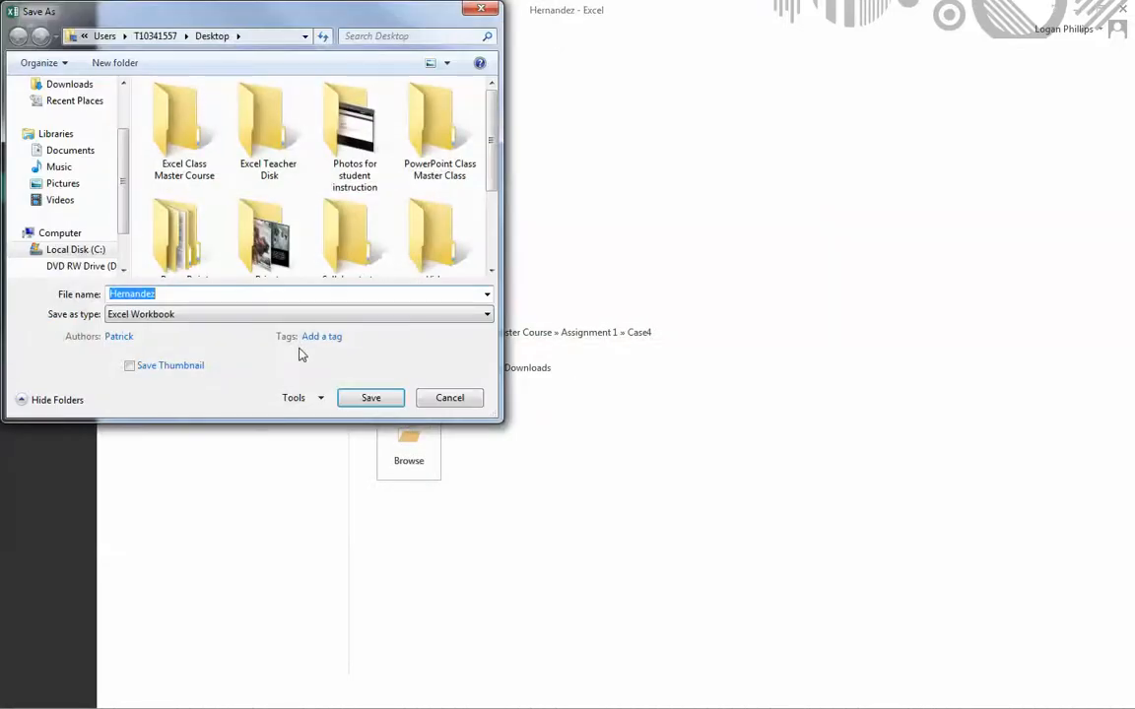
key(Right)
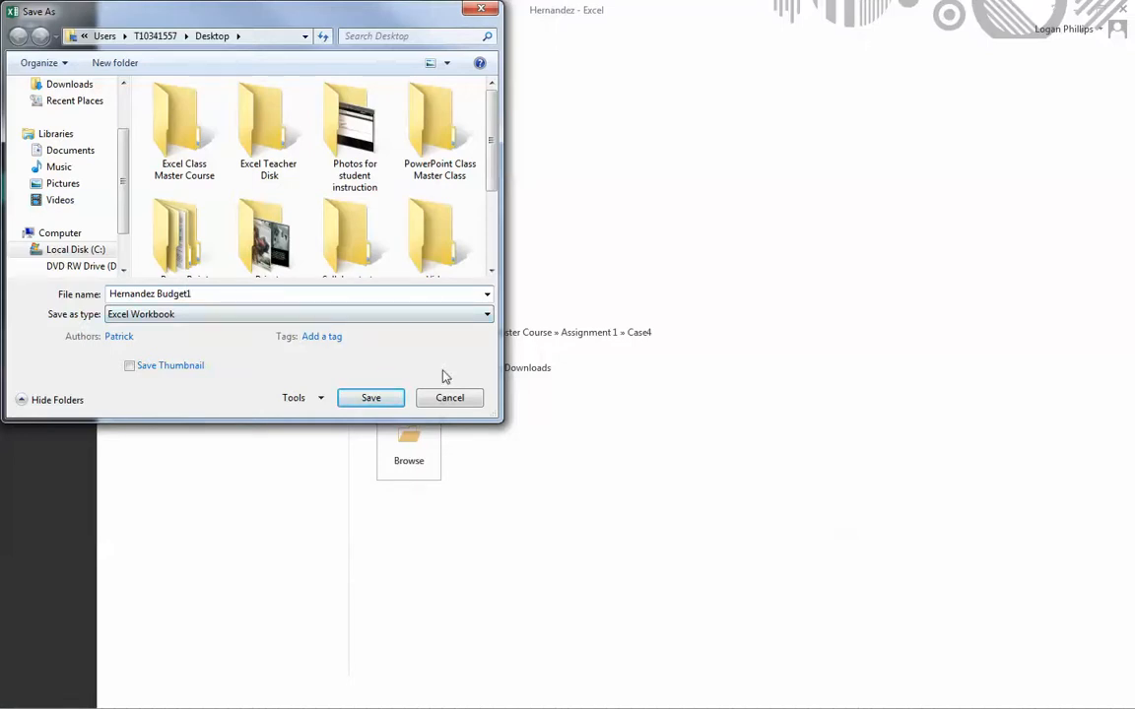
click(382, 398)
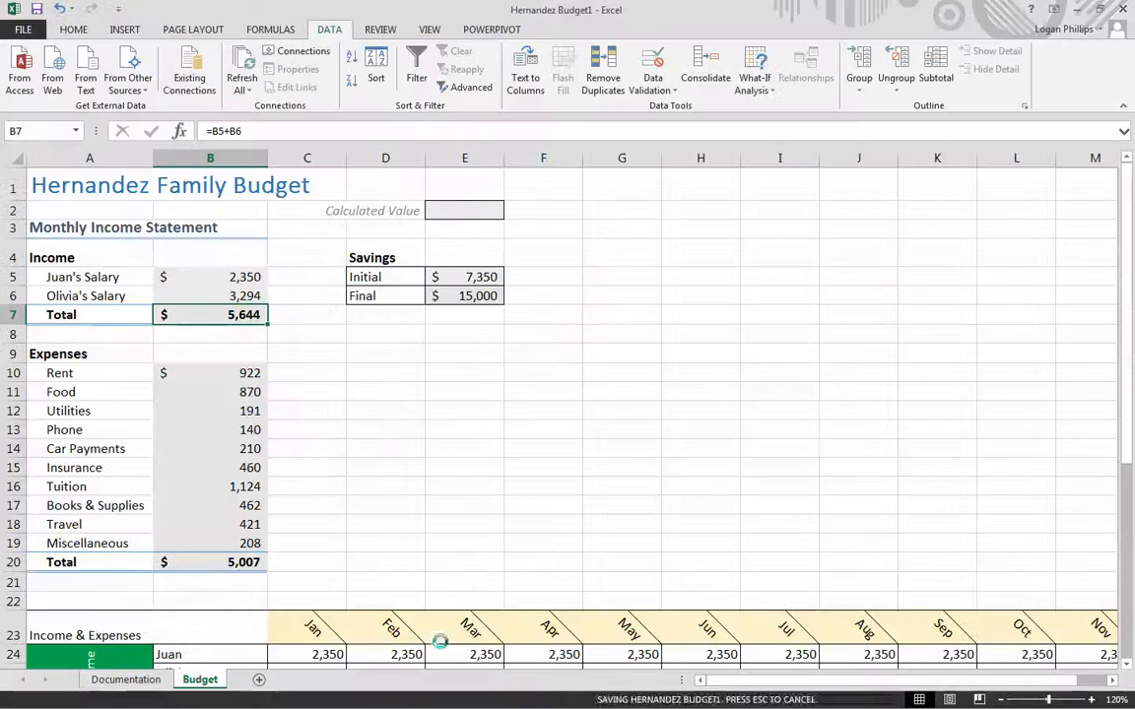
Switch to Blackboard in the browser and open the Assignment 3 upload page of the Excel course.
click(740, 374)
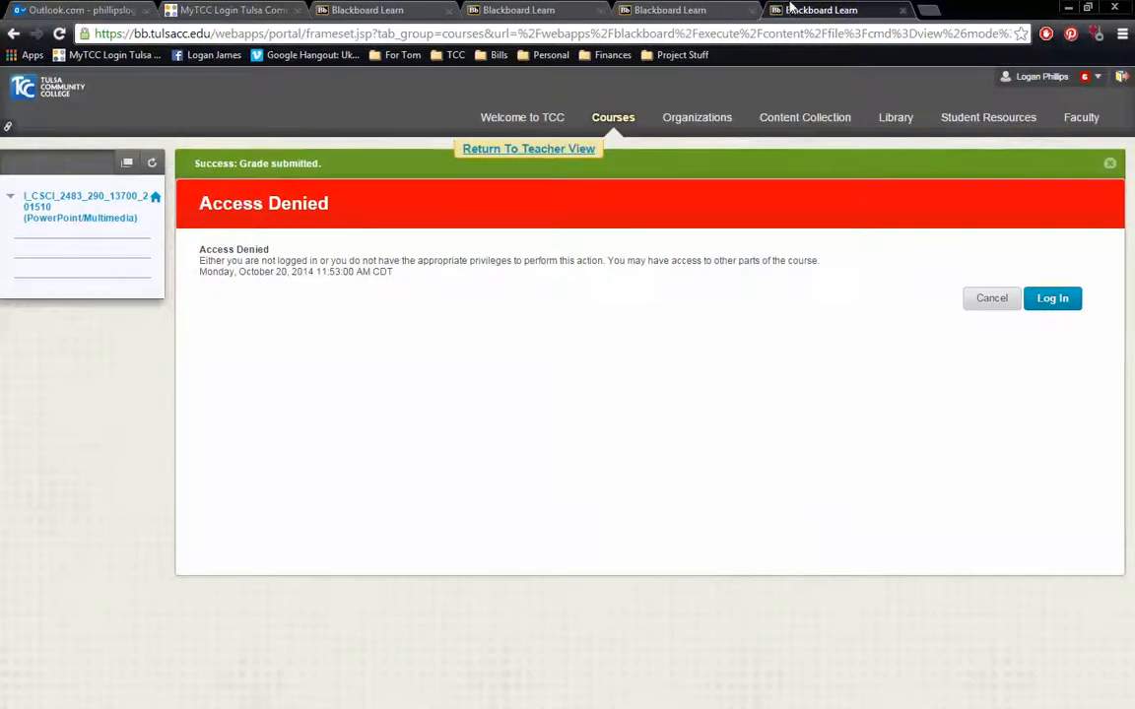
click(544, 7)
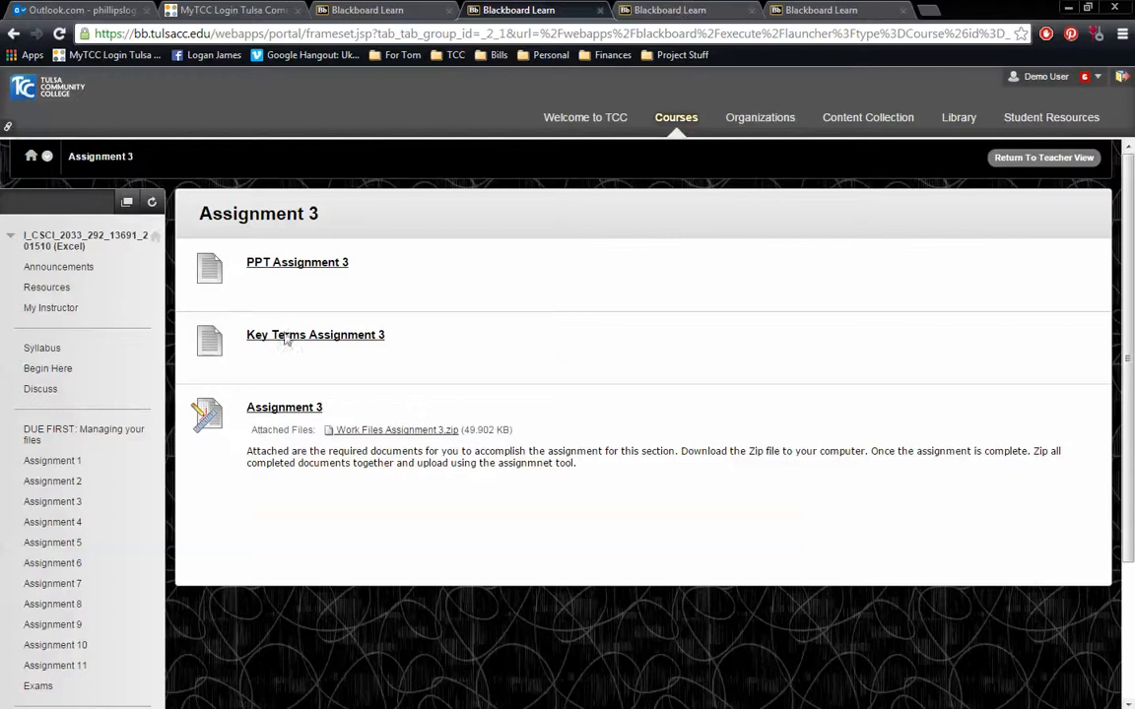
click(286, 408)
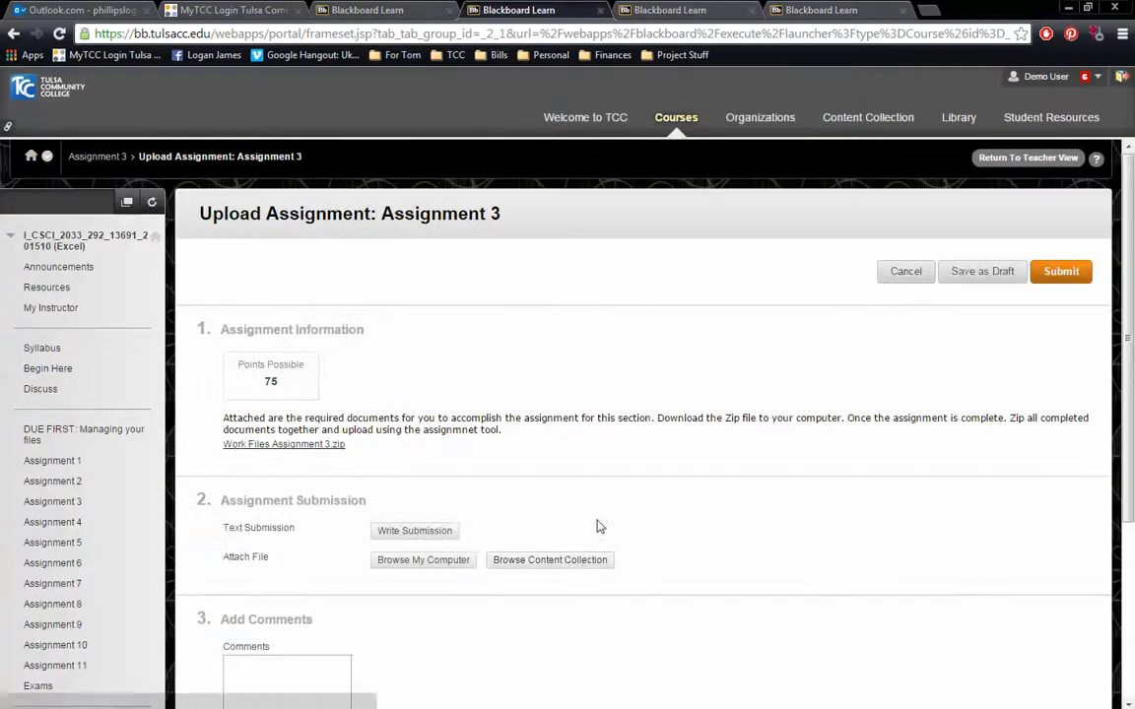
Attach the Hernandez Budget1 workbook from the Desktop to the Assignment 3 submission.
scroll(431, 502, down, 2)
click(424, 403)
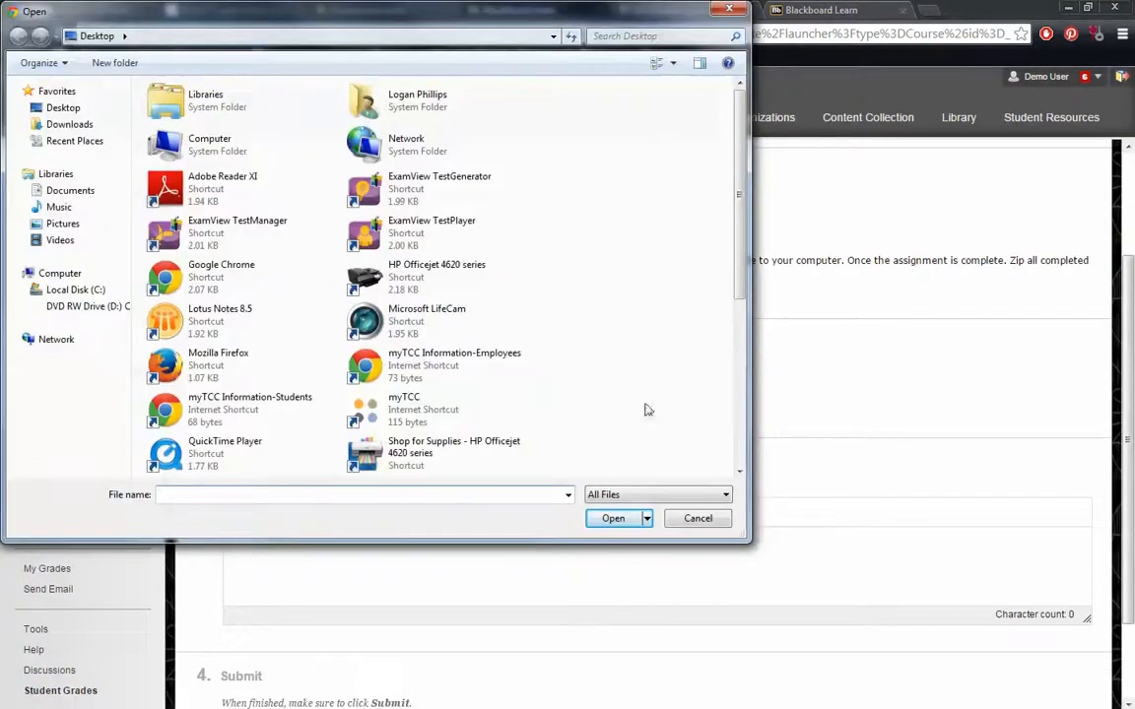
scroll(675, 373, down, 3)
click(431, 449)
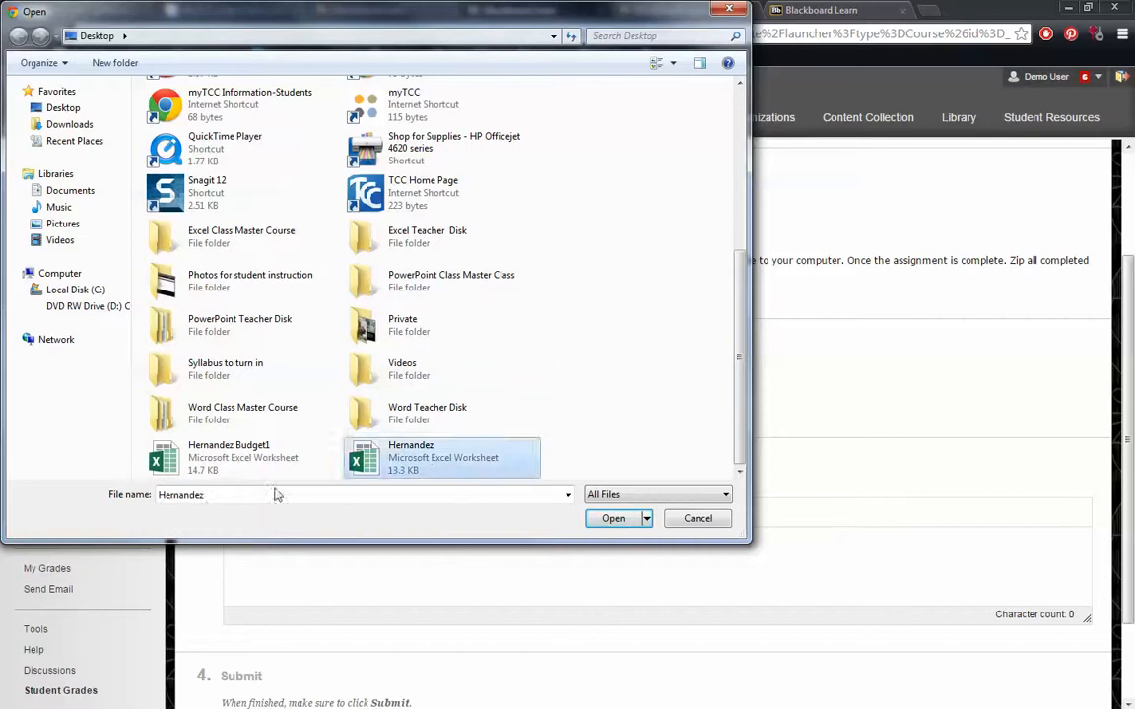
click(246, 455)
click(613, 518)
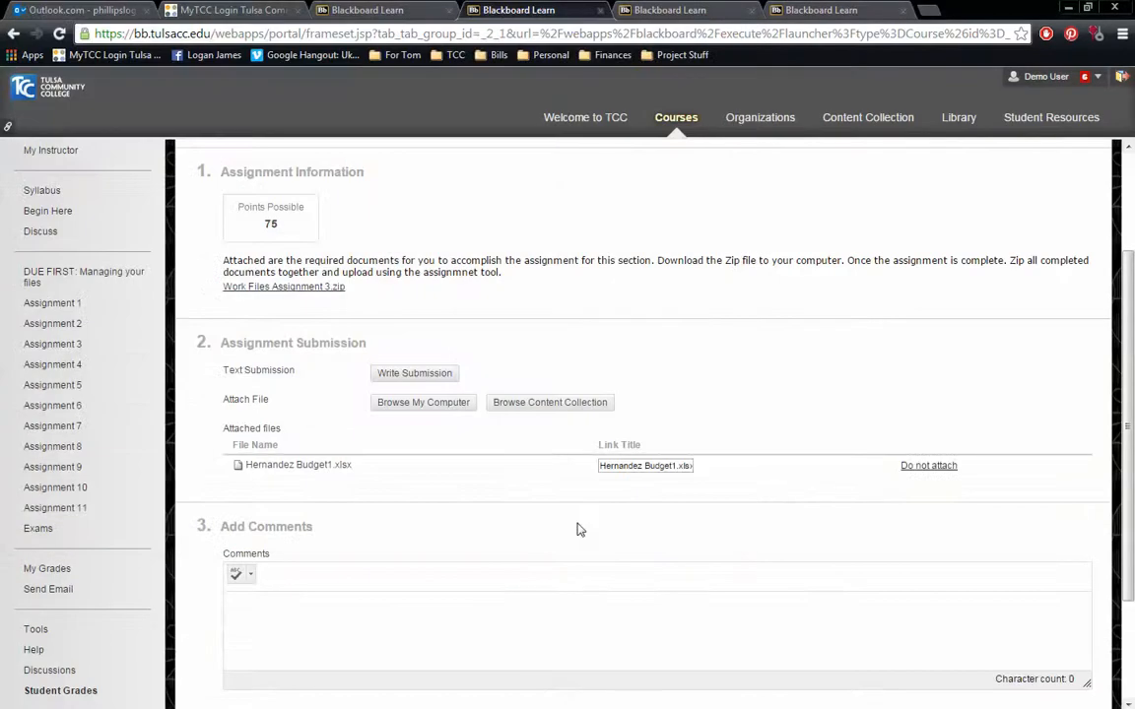
Add a comment telling the instructor "you are soooo cute.", submit Assignment 3 and leave the submission history.
scroll(611, 524, down, 3)
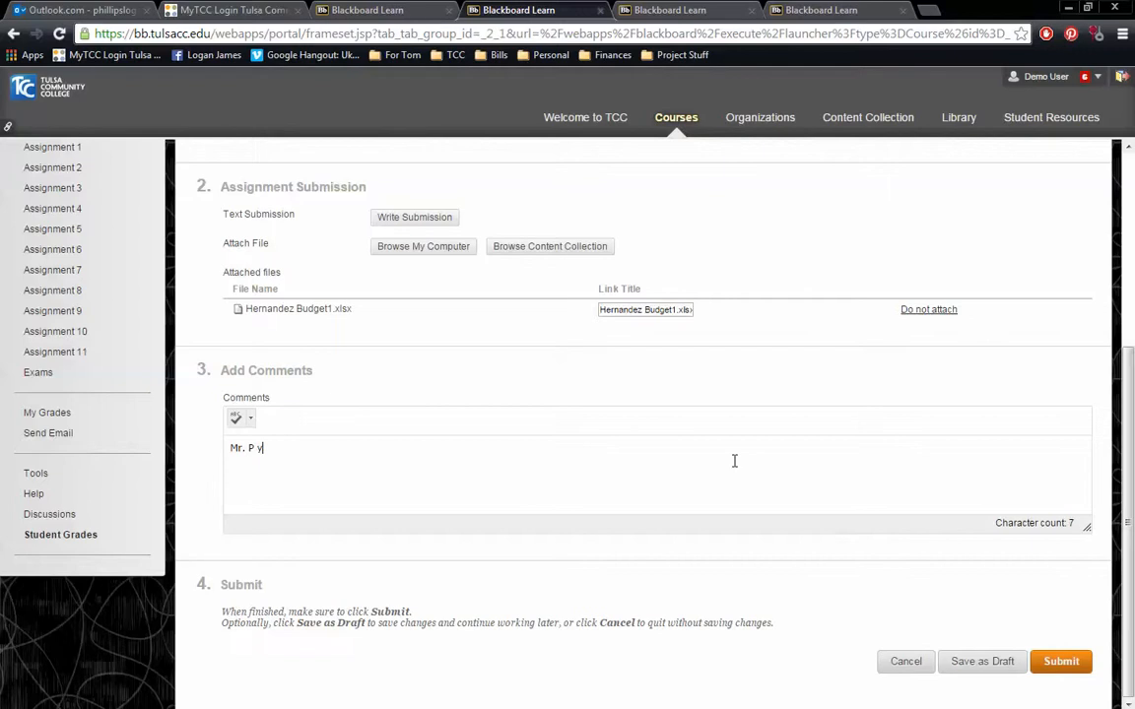
text(ou are soooo cute.)
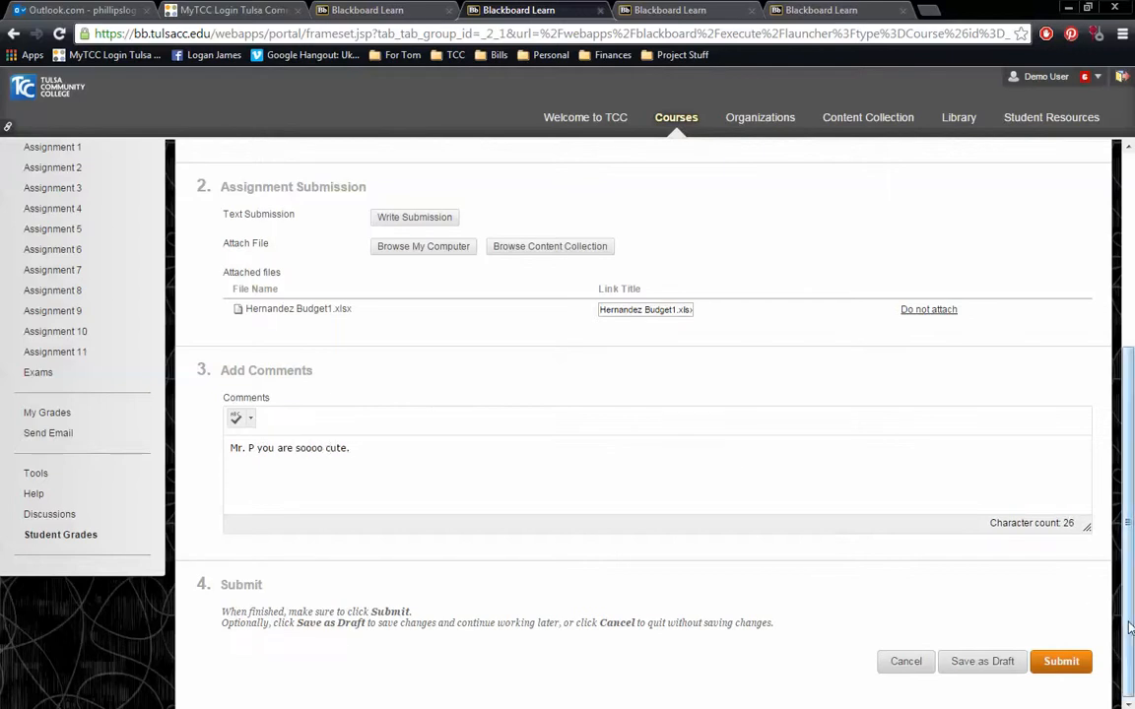
click(1061, 661)
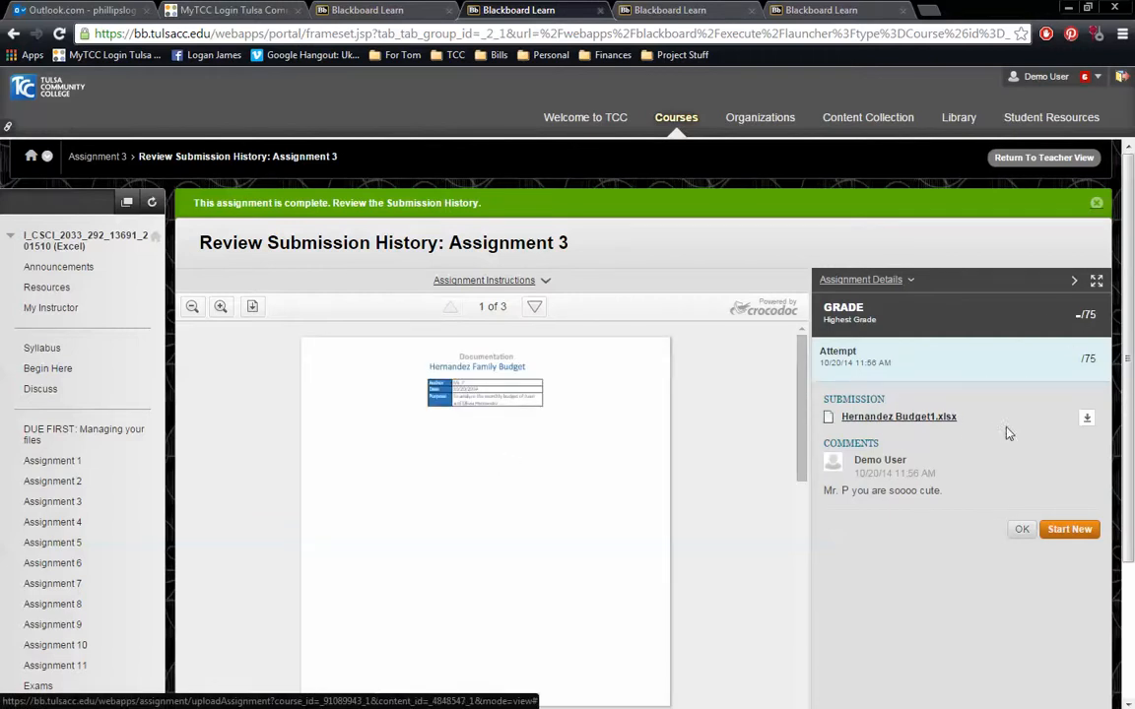
click(1079, 529)
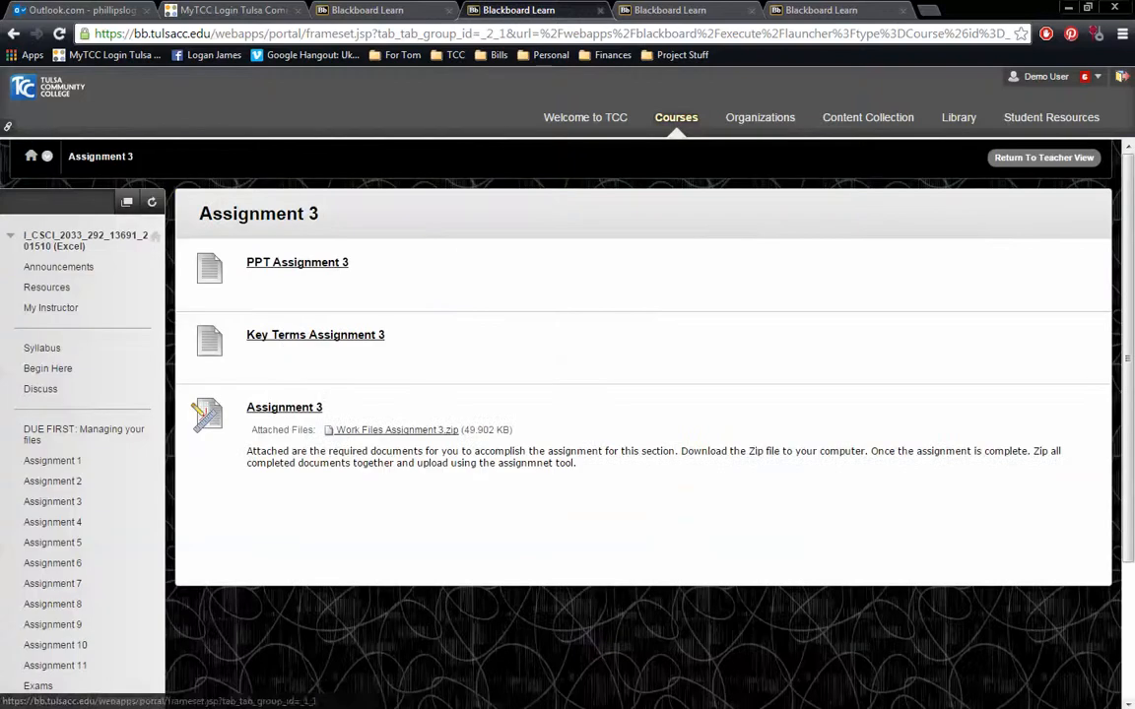